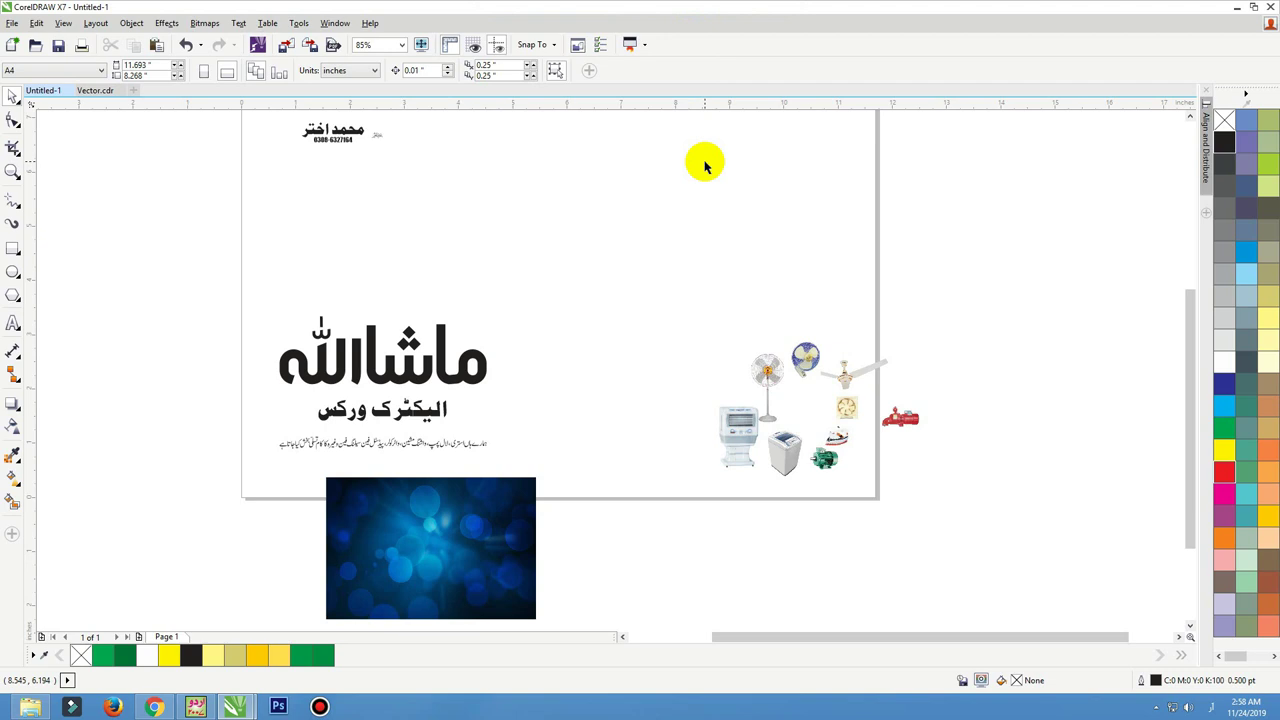
Draw a rectangle about 5.1 by 2.66 inches in the empty area above the large Urdu title
{"action": "scroll", "coordinate": [749, 323], "scroll_direction": "down", "scroll_amount": 3}
{"action": "left_click_drag", "start_coordinate": [851, 271], "coordinate": [492, 437]}
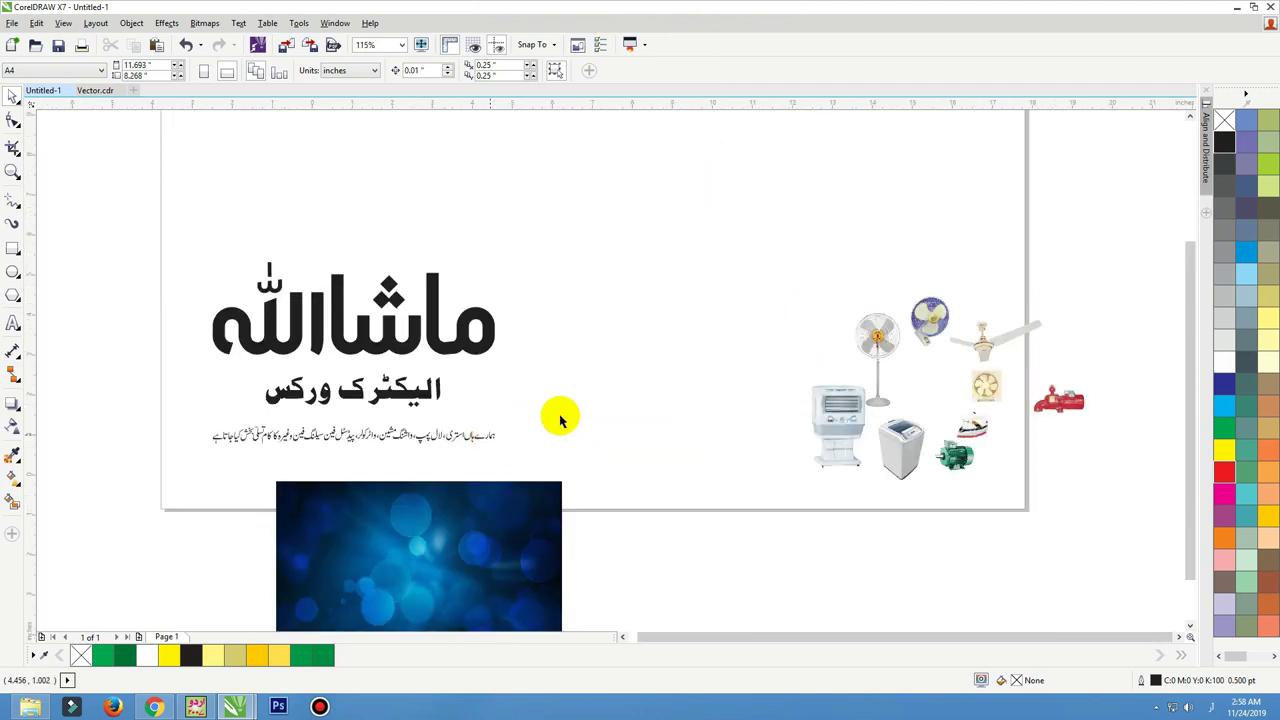
{"action": "scroll", "coordinate": [560, 420], "scroll_direction": "down", "scroll_amount": 2}
{"action": "left_click_drag", "start_coordinate": [854, 140], "coordinate": [249, 509]}
{"action": "left_click", "coordinate": [13, 248]}
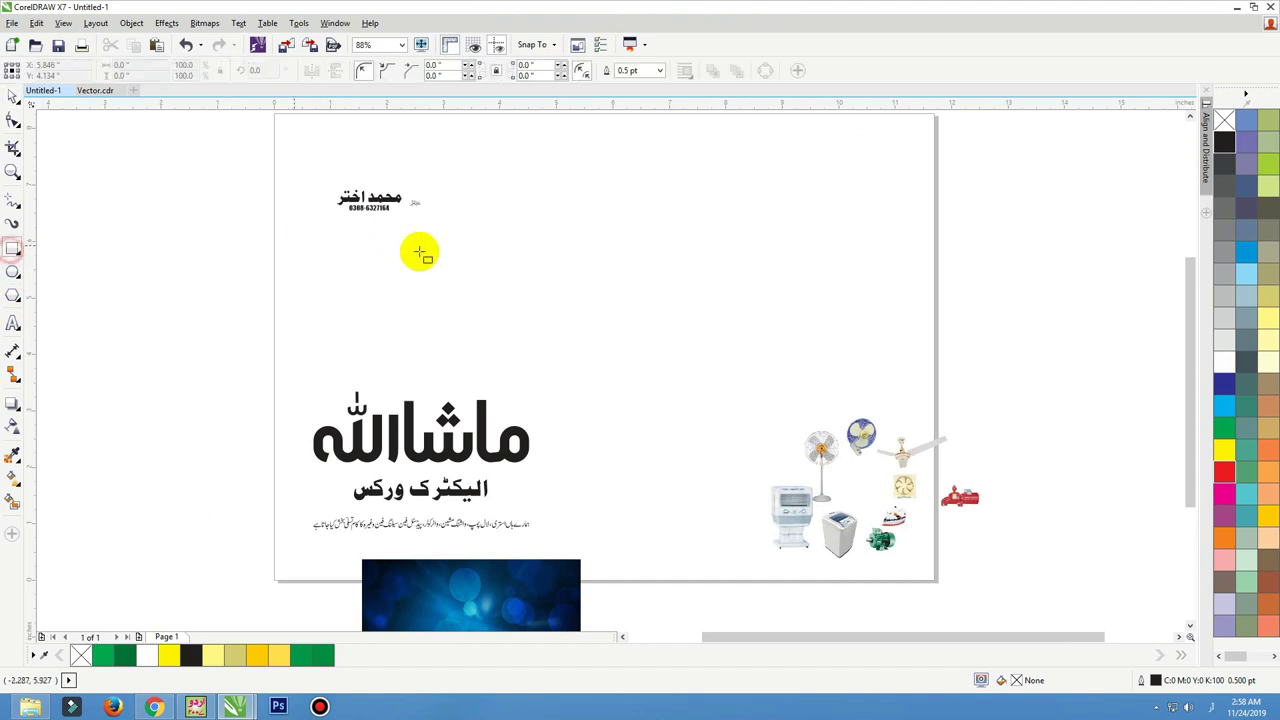
{"action": "mouse_move", "coordinate": [434, 237]}
{"action": "left_mouse_down"}
{"action": "mouse_move", "coordinate": [549, 323]}
{"action": "mouse_move", "coordinate": [723, 389]}
{"action": "left_mouse_up"}
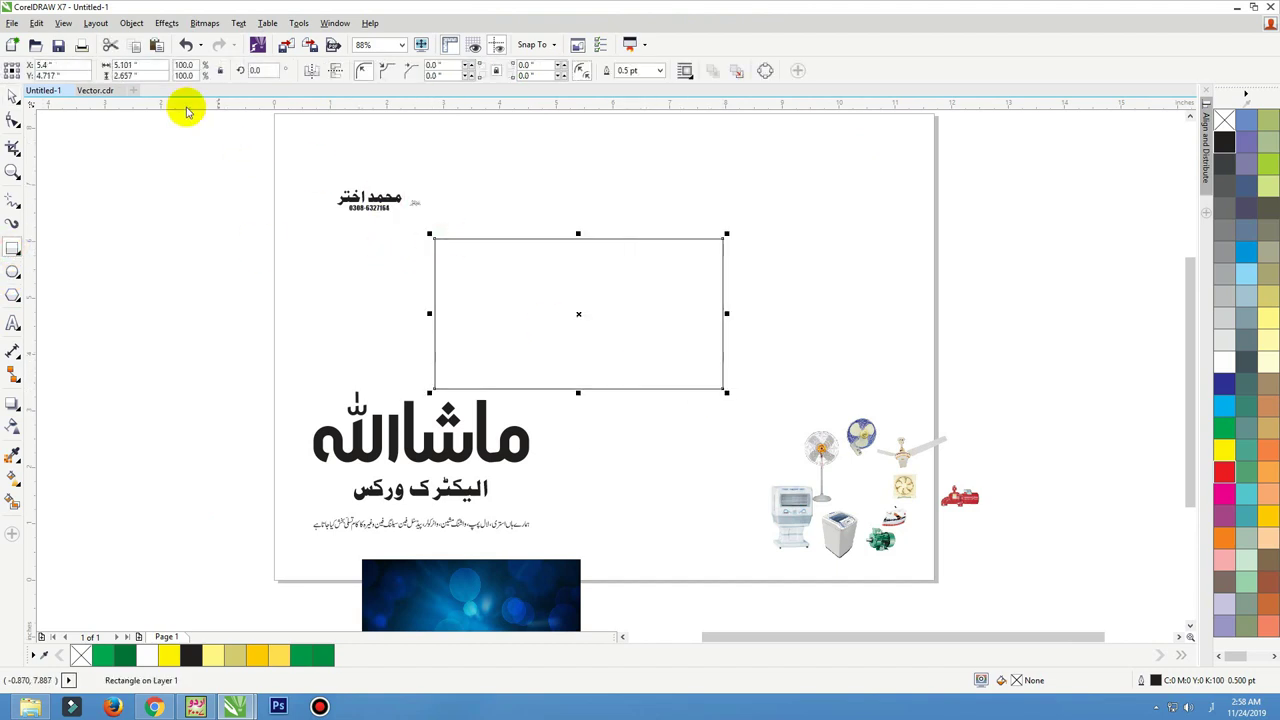
Set the rectangle's size to 7 by 3.5 inches and move it up beside the contact text, clear of the title
{"action": "left_click", "coordinate": [154, 66]}
{"action": "key", "text": "Return"}
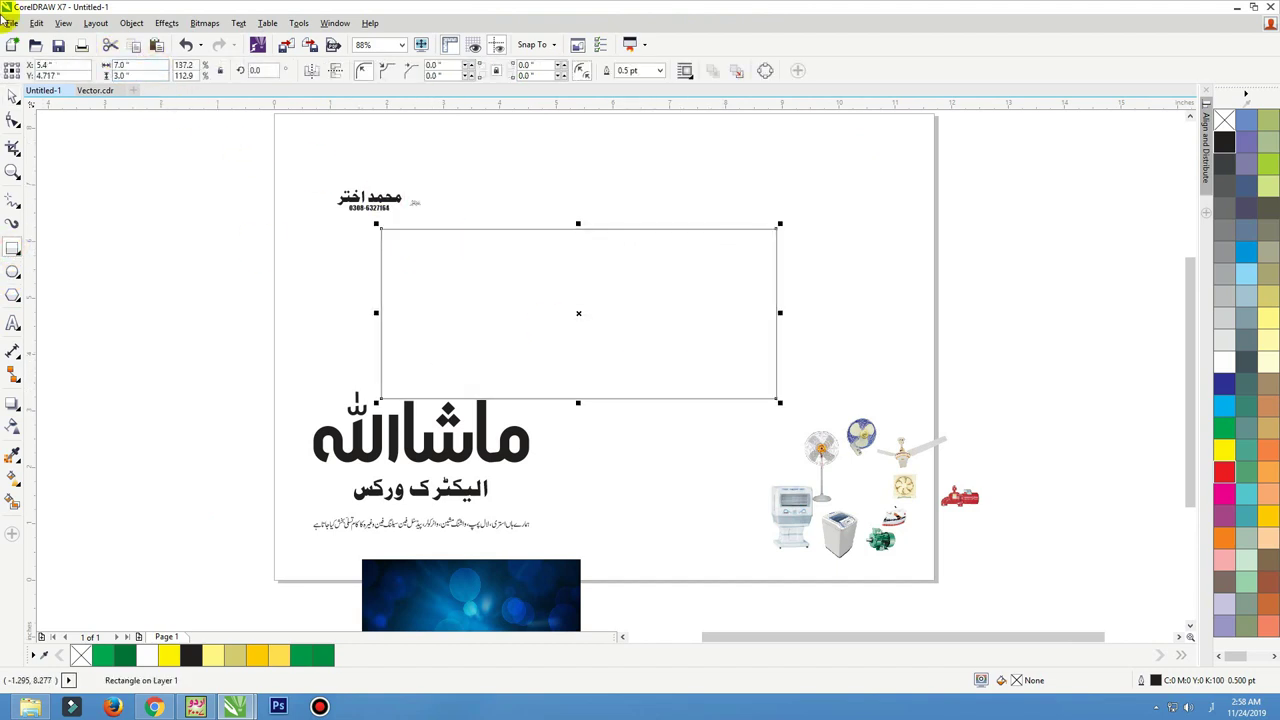
{"action": "left_click", "coordinate": [148, 77]}
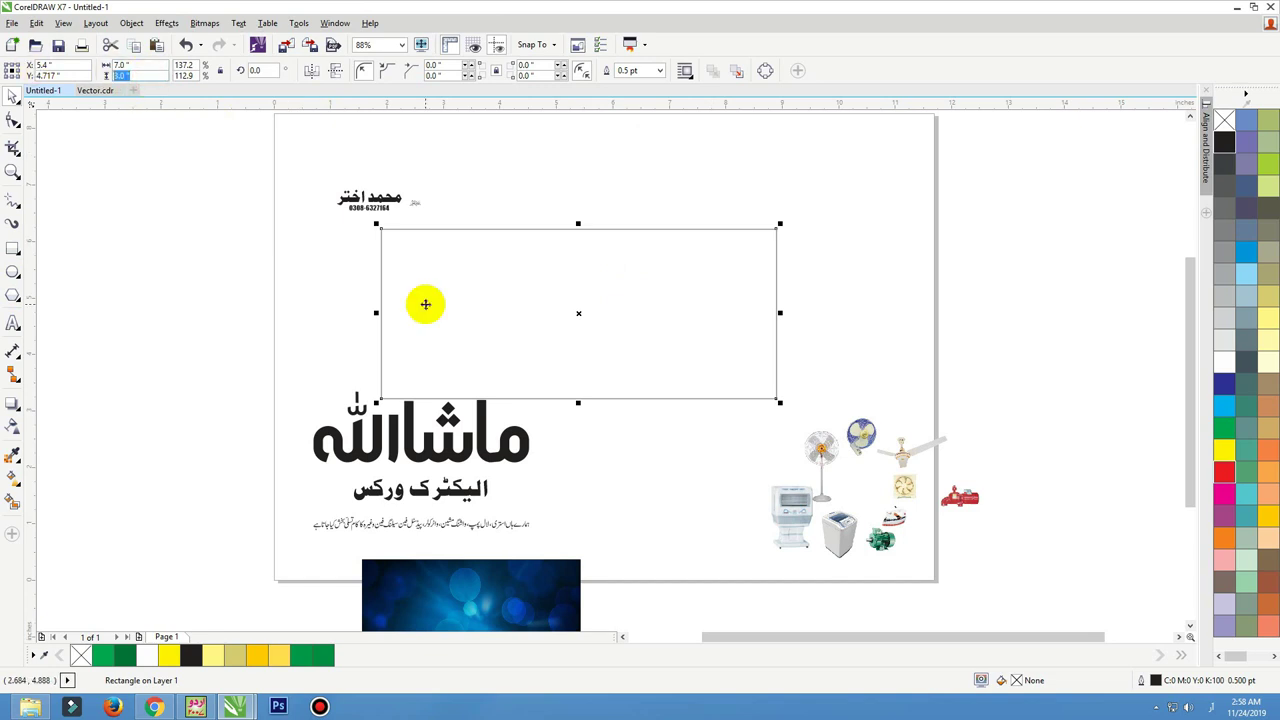
{"action": "type", "text": "4"}
{"action": "key", "text": "Return"}
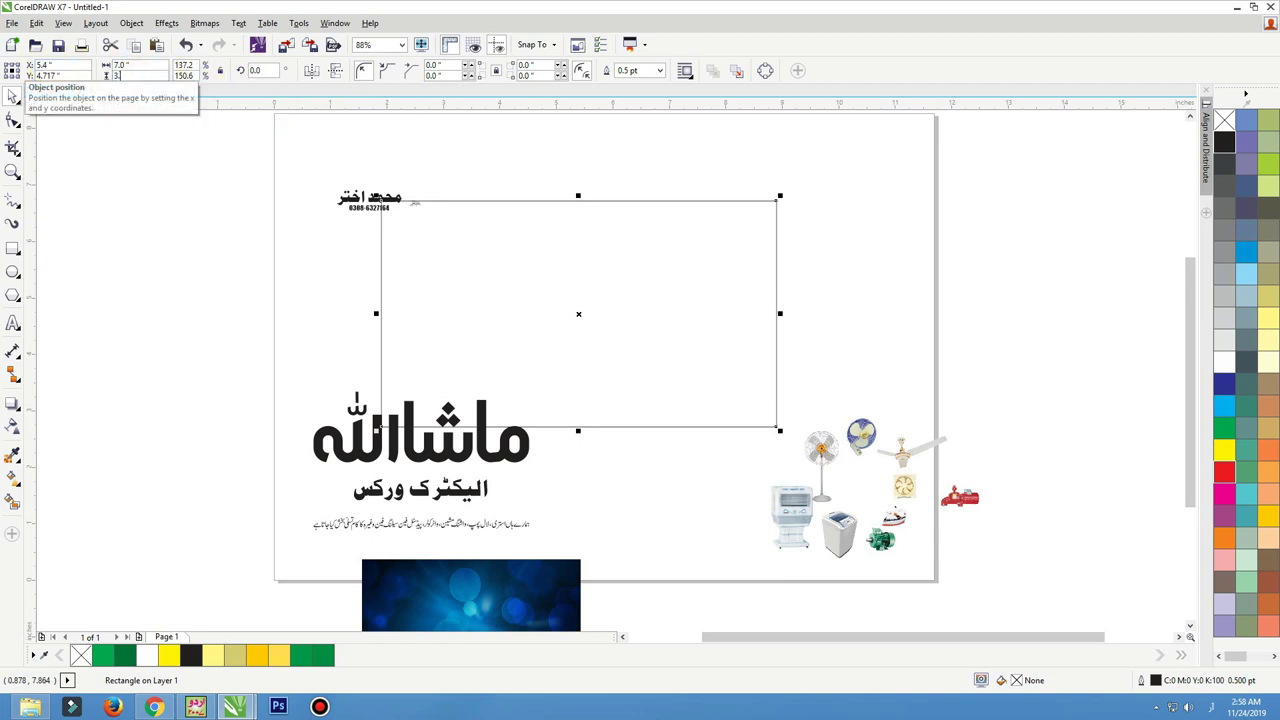
{"action": "type", "text": "3.5"}
{"action": "key", "text": "Return"}
{"action": "left_click_drag", "start_coordinate": [532, 290], "coordinate": [574, 249]}
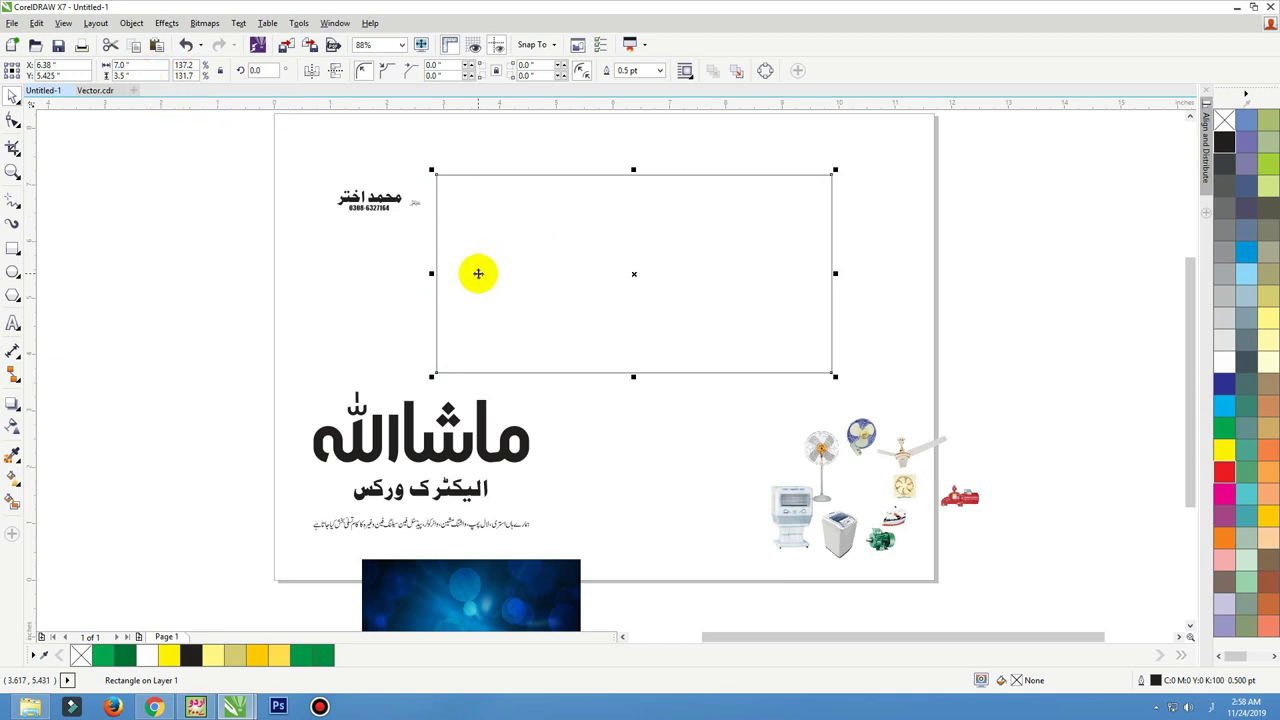
{"action": "left_click_drag", "start_coordinate": [478, 273], "coordinate": [470, 275]}
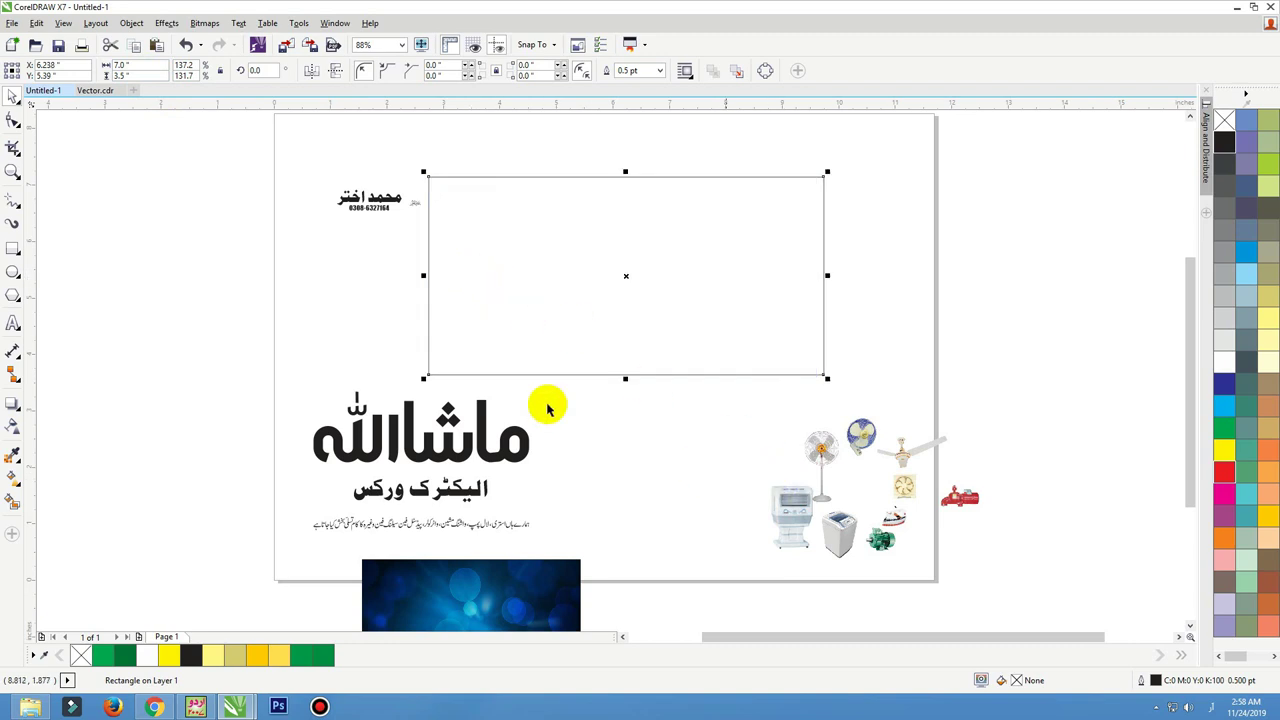
Move the blue bokeh image beside the rectangle and PowerClip it inside the rectangle
{"action": "mouse_move", "coordinate": [501, 558]}
{"action": "left_mouse_down"}
{"action": "mouse_move", "coordinate": [680, 480]}
{"action": "mouse_move", "coordinate": [974, 223]}
{"action": "mouse_move", "coordinate": [961, 175]}
{"action": "left_mouse_up"}
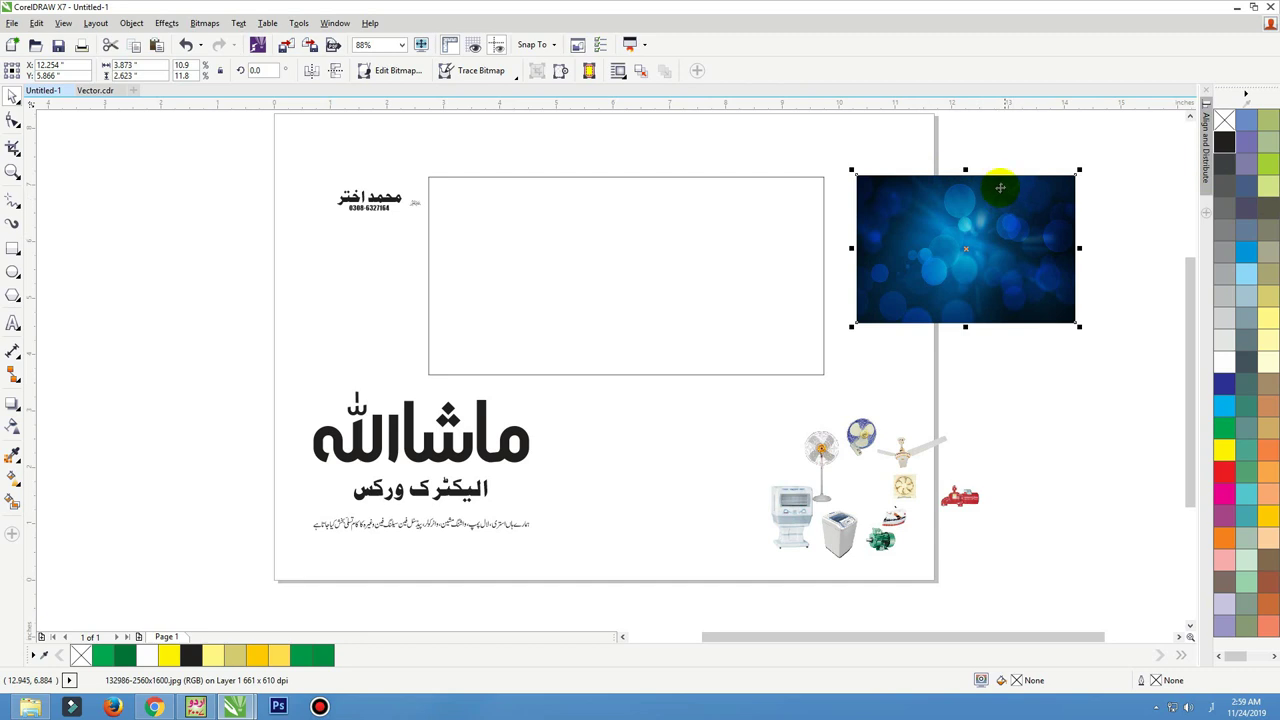
{"action": "left_click_drag", "start_coordinate": [1000, 187], "coordinate": [951, 202]}
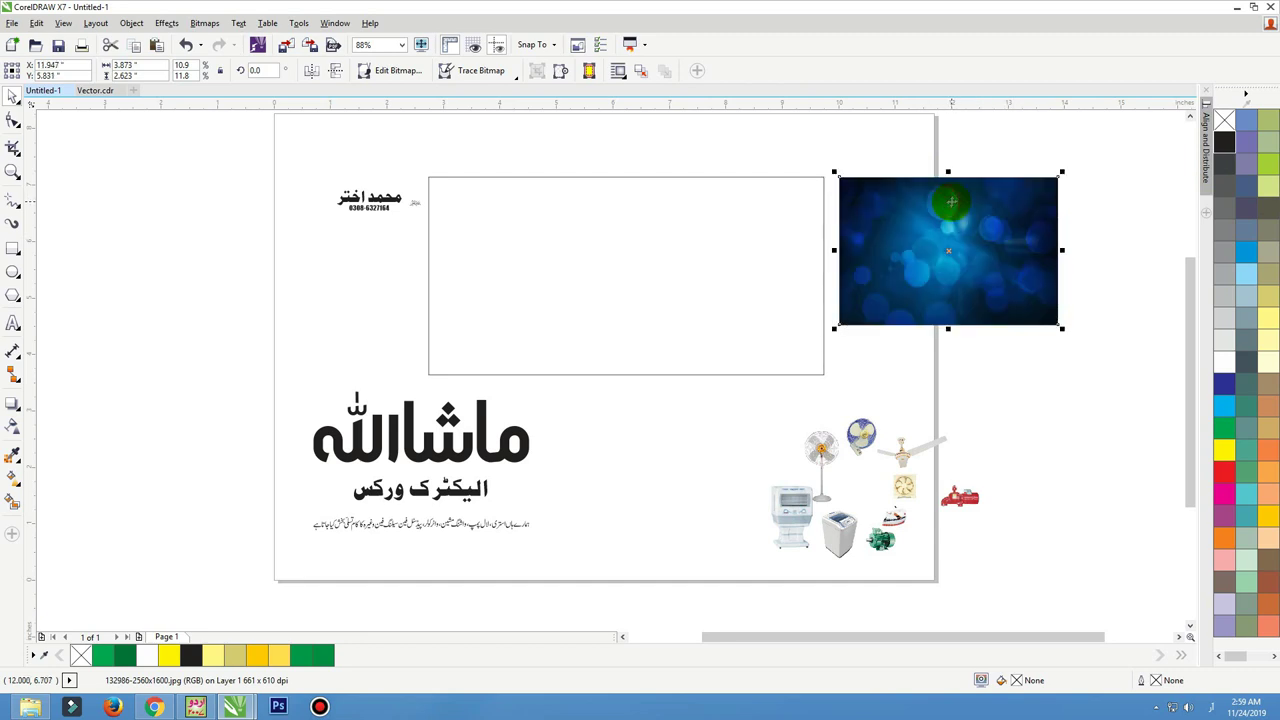
{"action": "right_click", "coordinate": [951, 202]}
{"action": "left_click", "coordinate": [868, 180]}
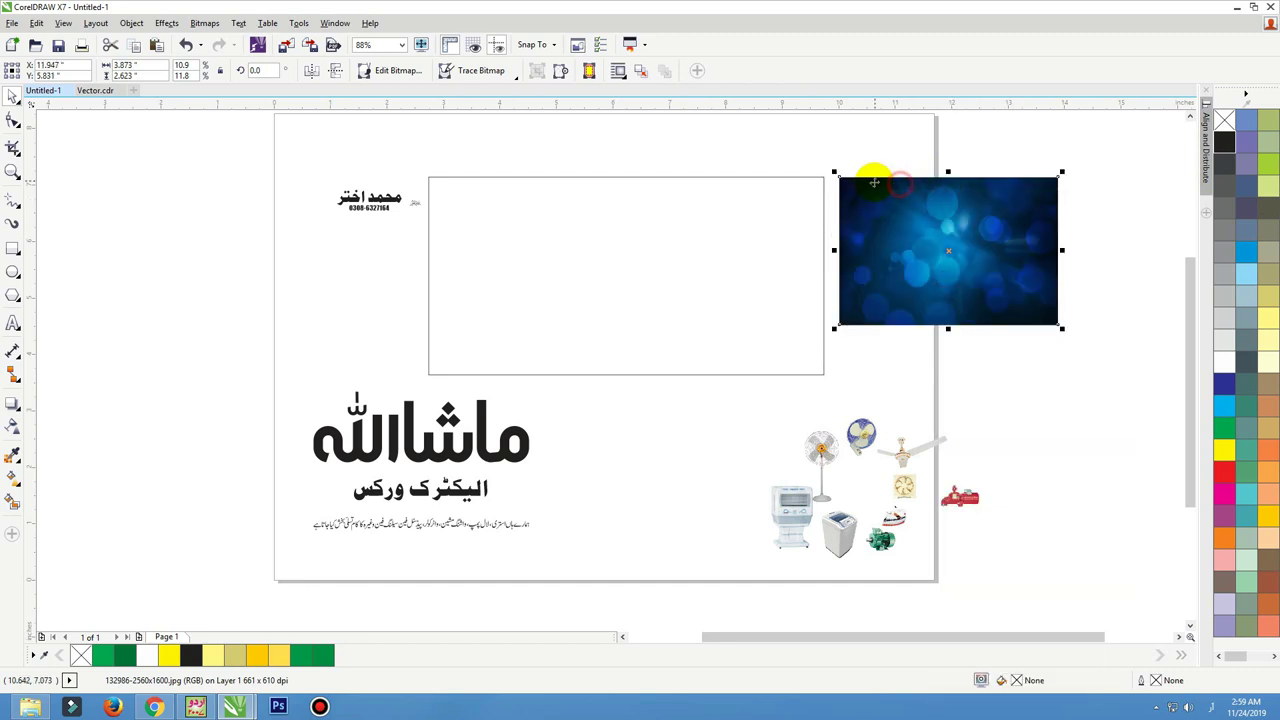
{"action": "right_click", "coordinate": [883, 188]}
{"action": "left_click", "coordinate": [874, 158]}
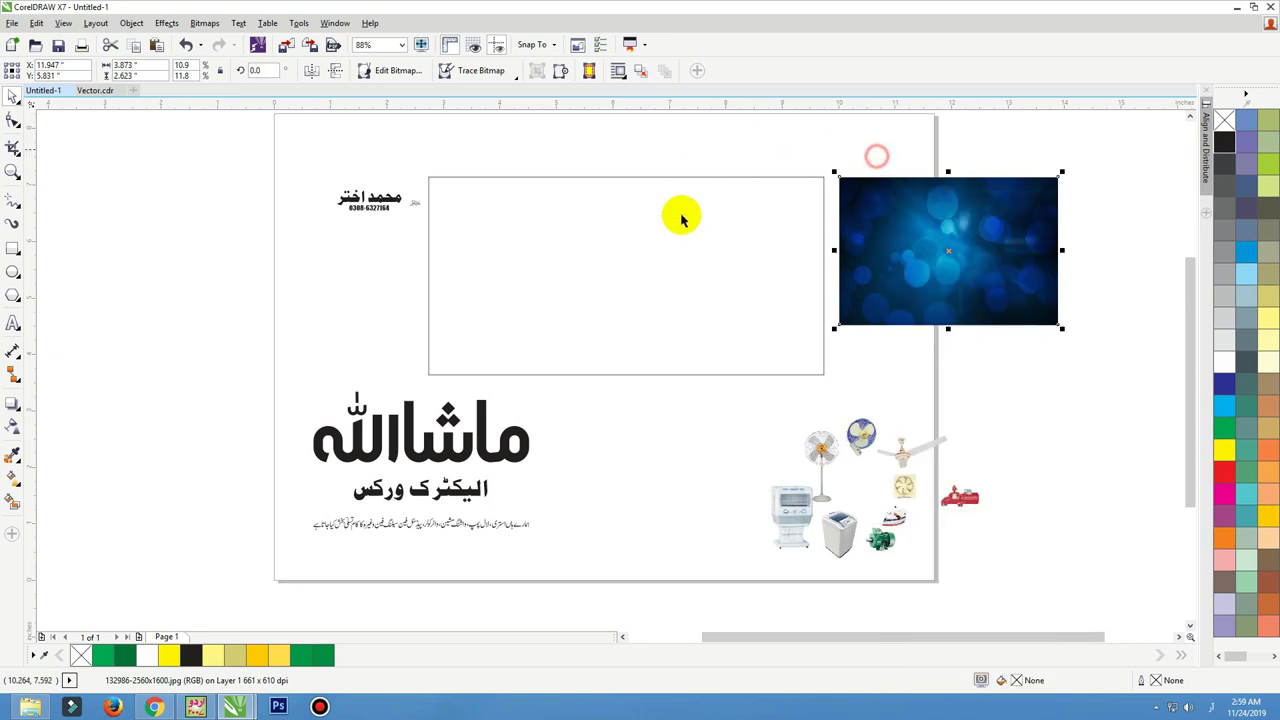
{"action": "left_click", "coordinate": [682, 229]}
{"action": "left_click", "coordinate": [886, 214]}
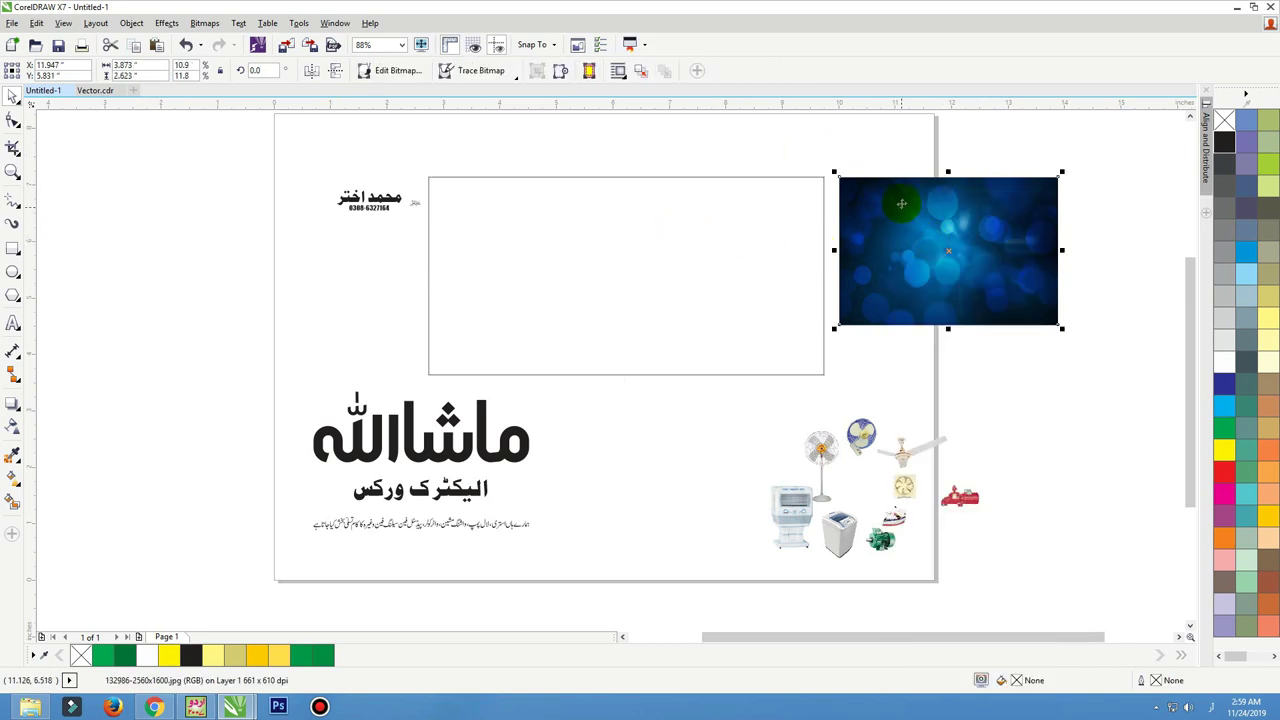
{"action": "right_click", "coordinate": [901, 203]}
{"action": "left_click", "coordinate": [806, 191]}
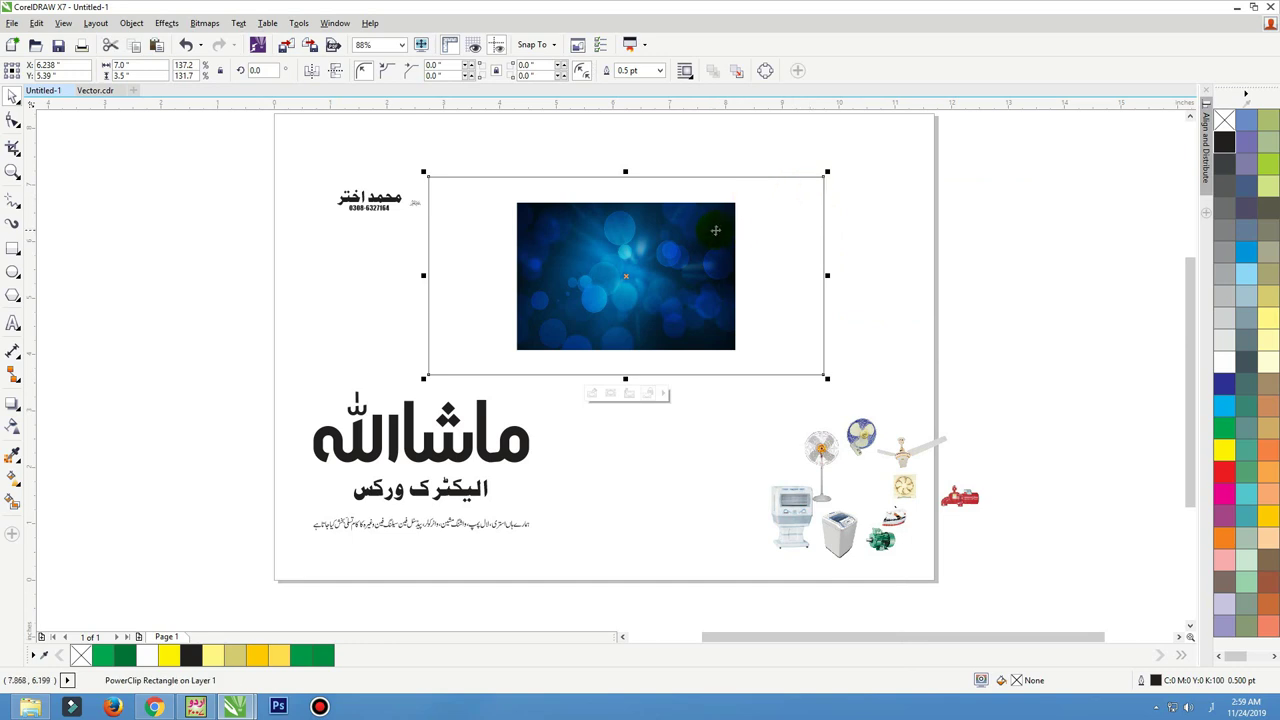
Edit the PowerClip contents, enlarging and widening the blue image so it covers the whole rectangle, and finish editing
{"action": "double_click", "coordinate": [697, 249]}
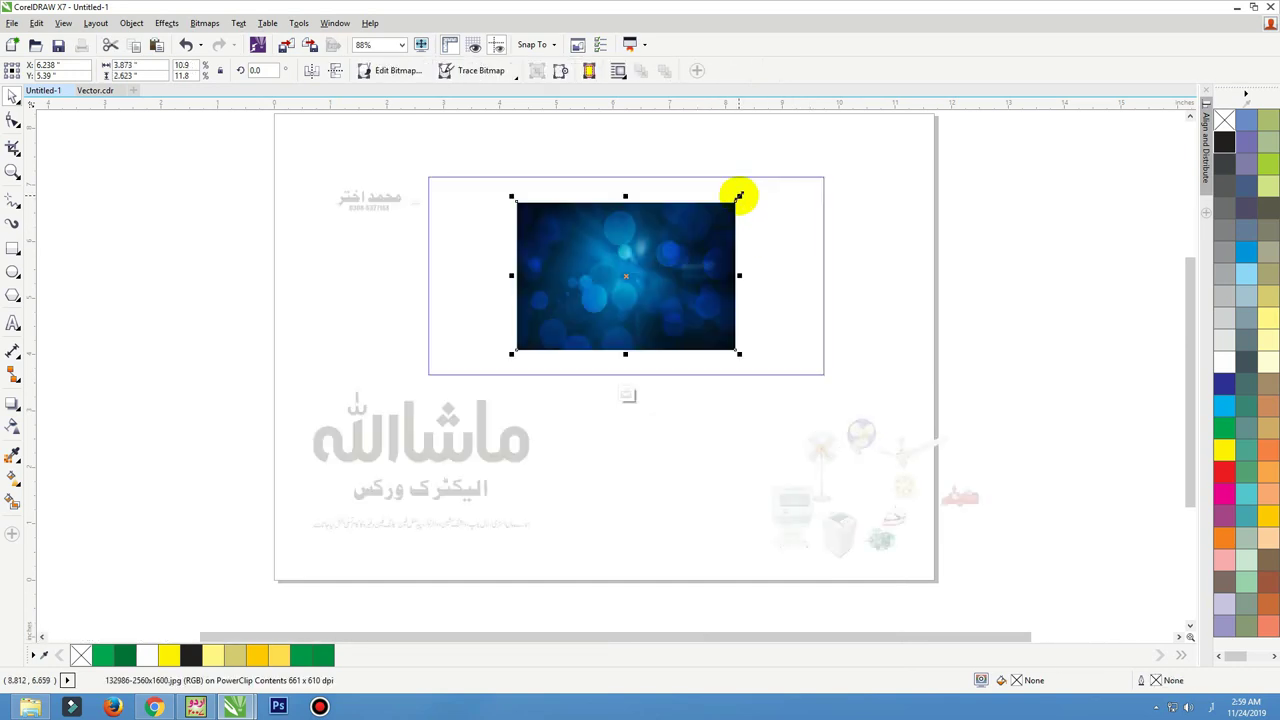
{"action": "left_click_drag", "start_coordinate": [739, 196], "coordinate": [798, 158]}
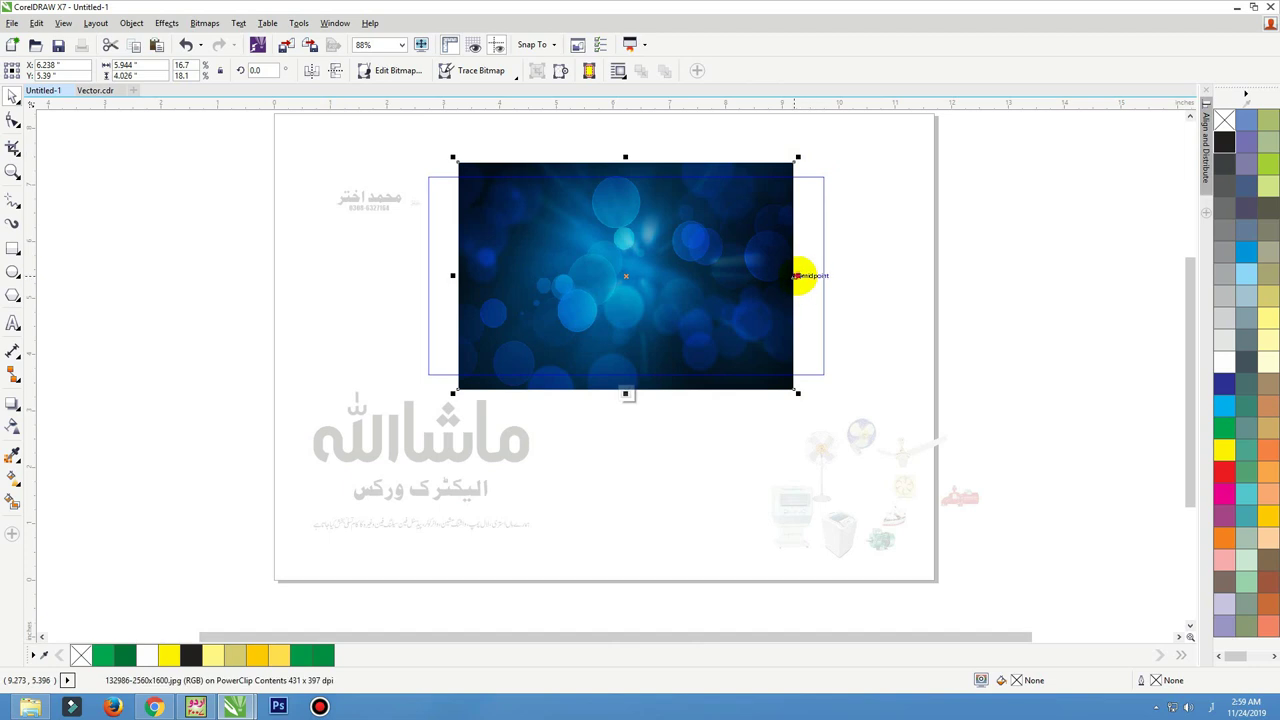
{"action": "left_click_drag", "start_coordinate": [797, 275], "coordinate": [843, 275]}
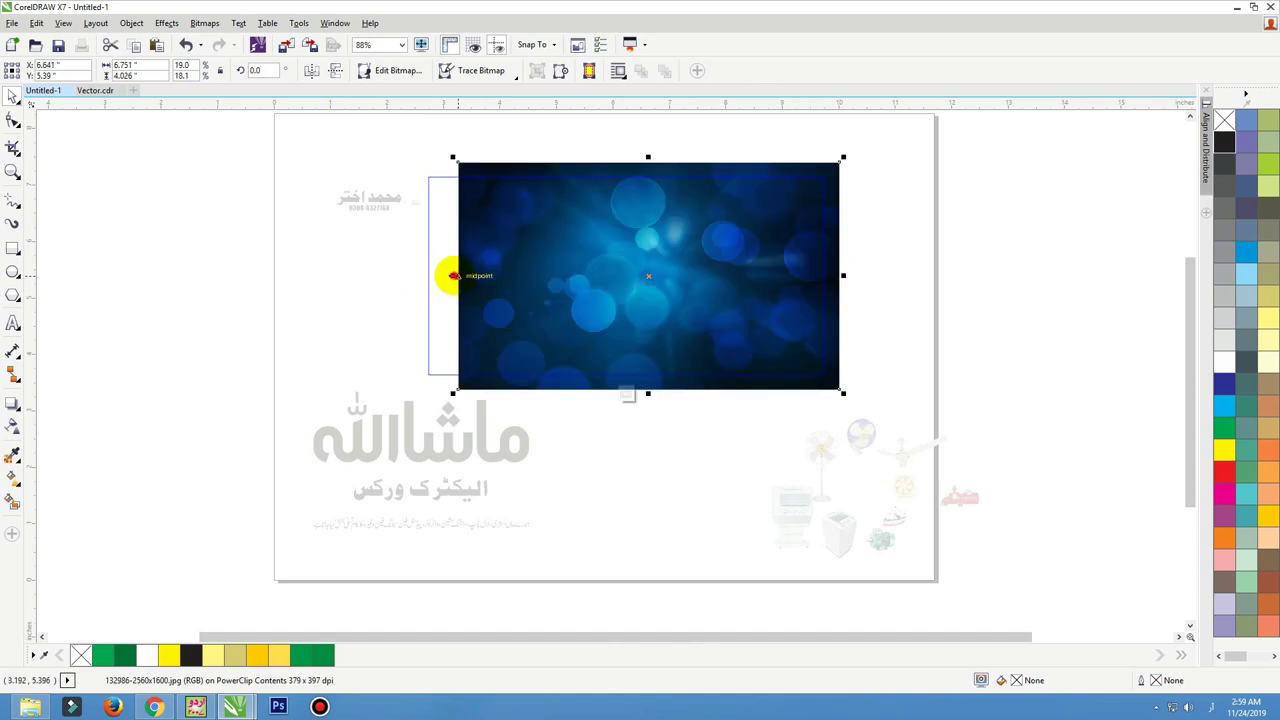
{"action": "left_click_drag", "start_coordinate": [453, 275], "coordinate": [413, 275]}
{"action": "left_click", "coordinate": [383, 286], "text": "ctrl"}
Move the Urdu title and its subtitle out beside the banner, and shift the services line to just below the banner
{"action": "left_click", "coordinate": [447, 475]}
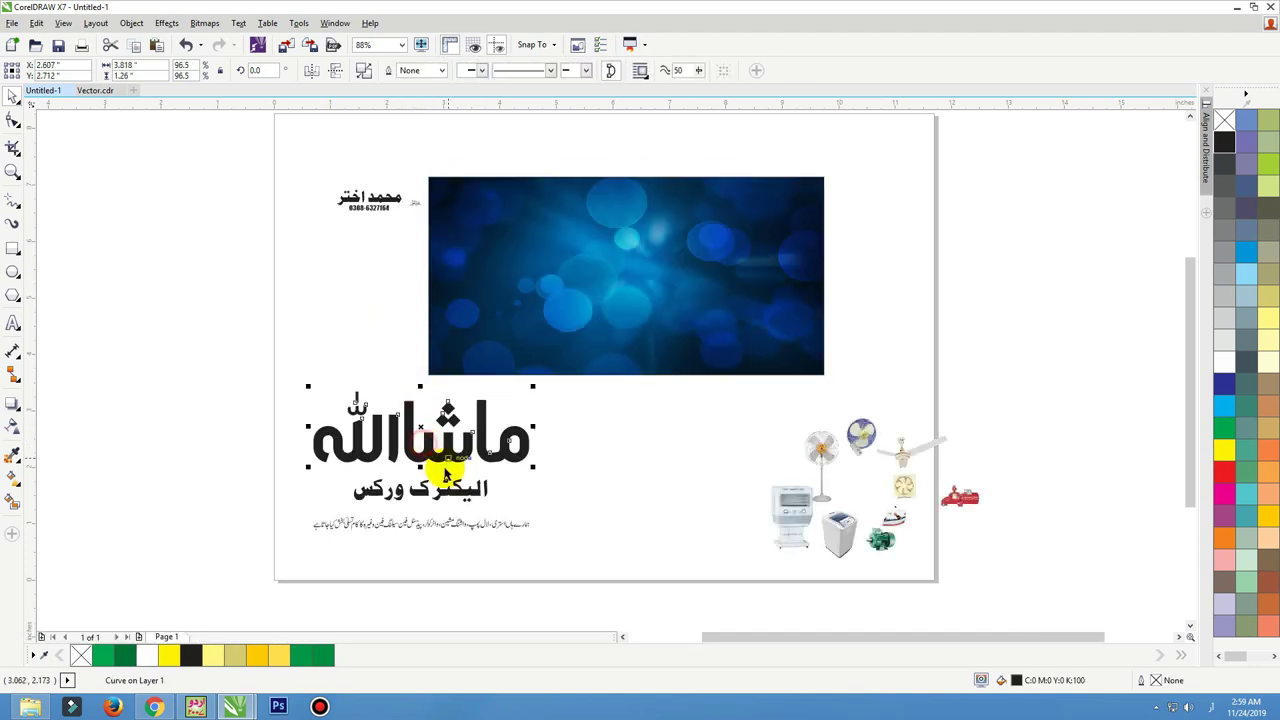
{"action": "left_click", "coordinate": [447, 478], "text": "shift"}
{"action": "left_click_drag", "start_coordinate": [505, 487], "coordinate": [1000, 322]}
{"action": "left_click_drag", "start_coordinate": [486, 520], "coordinate": [855, 388]}
Move the group of appliance pictures underneath the banner and place the contact name and phone text above it
{"action": "left_click_drag", "start_coordinate": [1037, 408], "coordinate": [700, 575]}
{"action": "left_click_drag", "start_coordinate": [818, 529], "coordinate": [483, 520]}
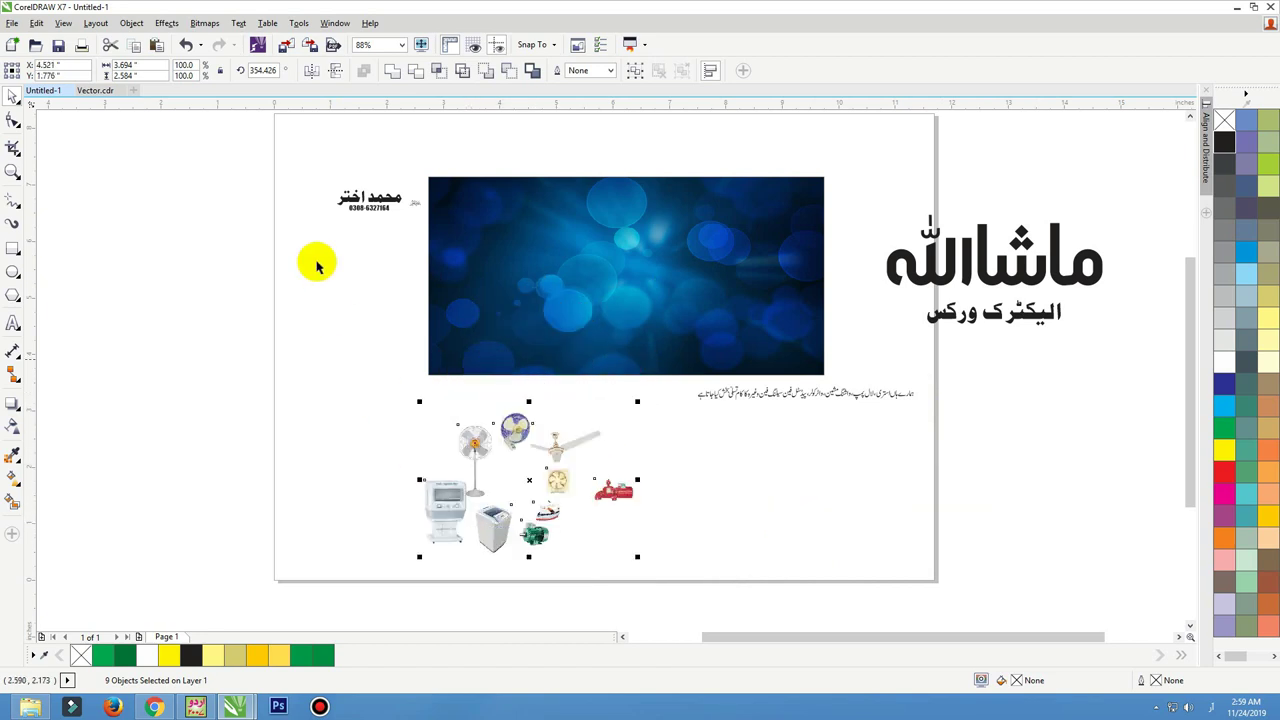
{"action": "left_click", "coordinate": [316, 262]}
{"action": "left_click", "coordinate": [330, 172]}
{"action": "left_click_drag", "start_coordinate": [372, 200], "coordinate": [629, 150]}
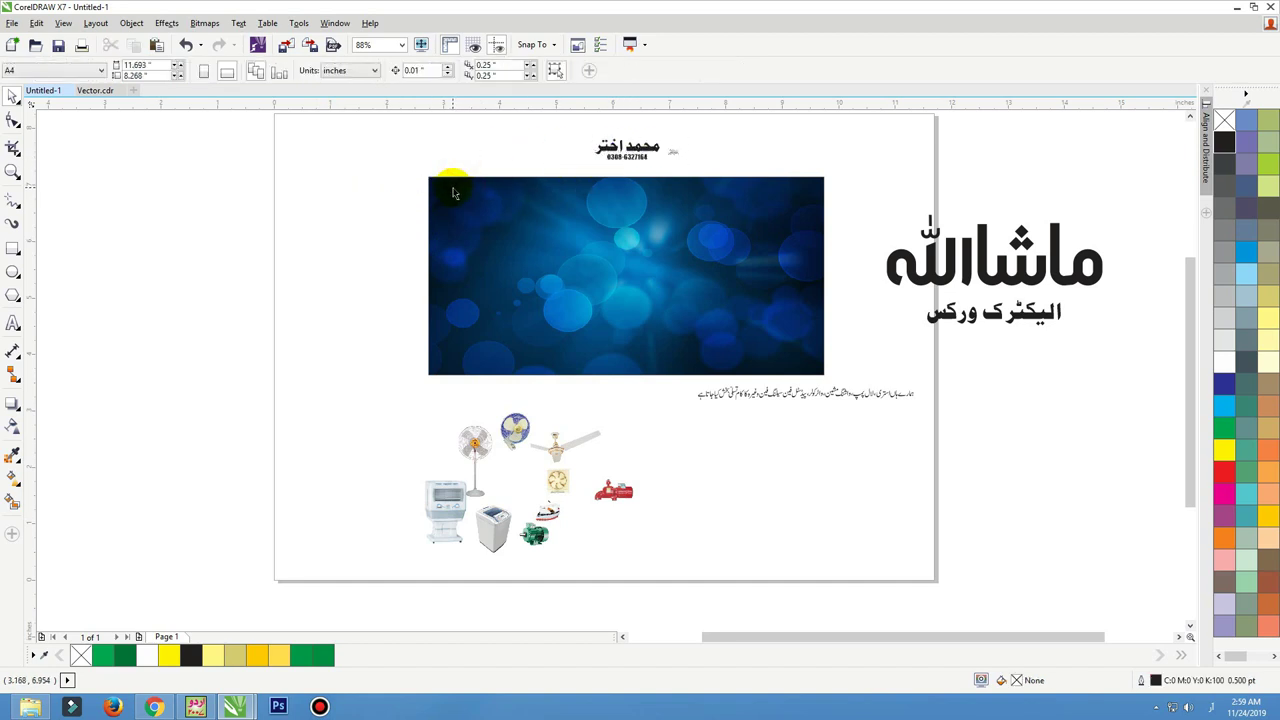
Apply a one-step inside contour with an offset of about 0.189 inch to the banner rectangle
{"action": "scroll", "coordinate": [443, 386], "scroll_direction": "down", "scroll_amount": 2}
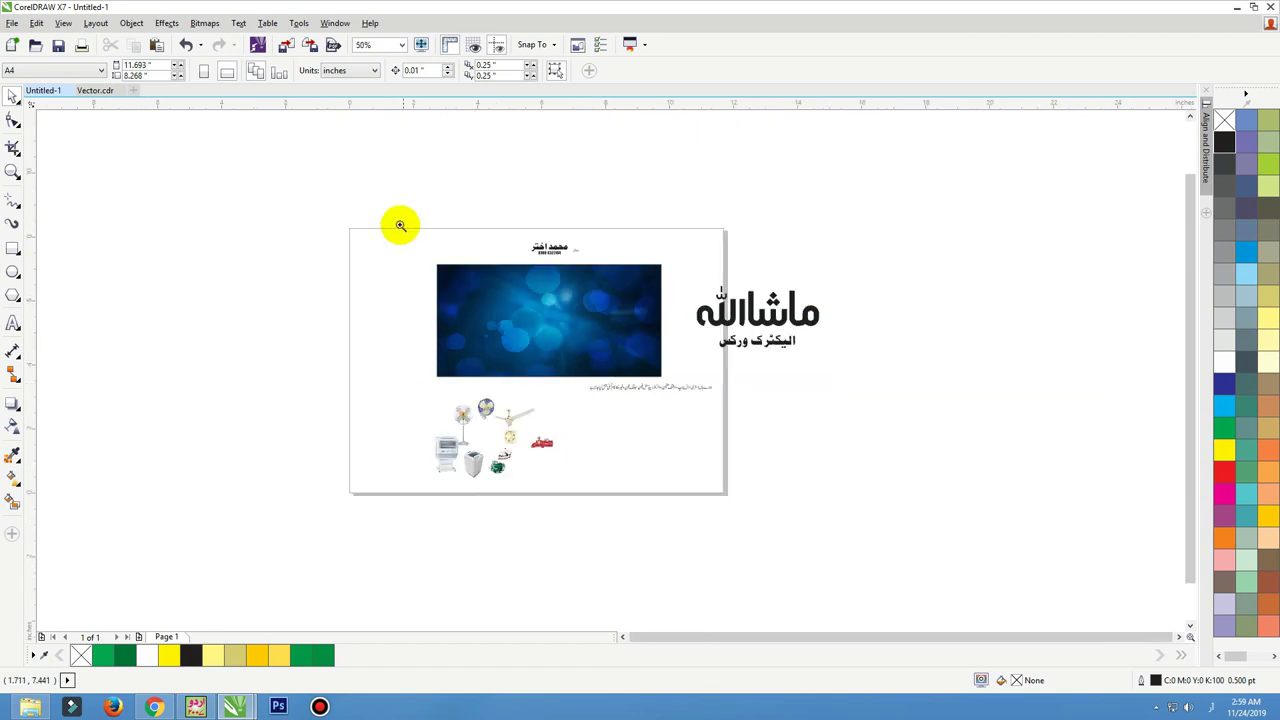
{"action": "left_click_drag", "start_coordinate": [400, 209], "coordinate": [783, 407]}
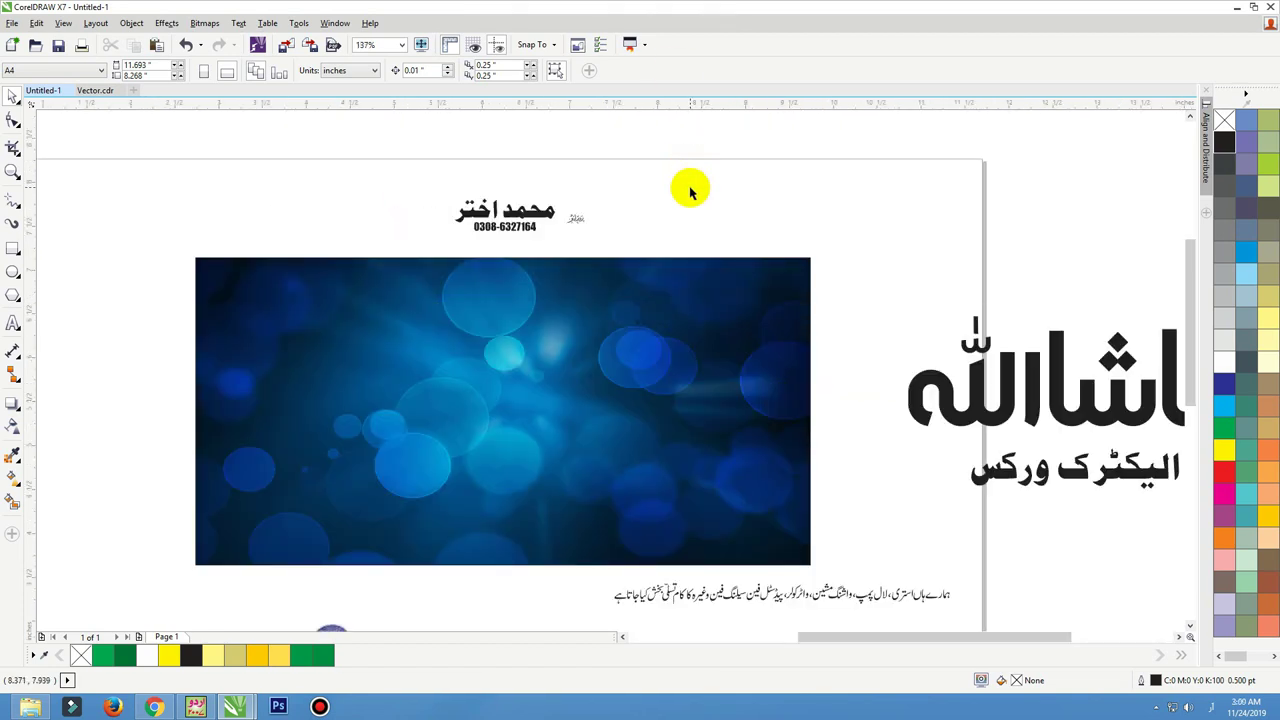
{"action": "scroll", "coordinate": [663, 214], "scroll_direction": "down", "scroll_amount": 2}
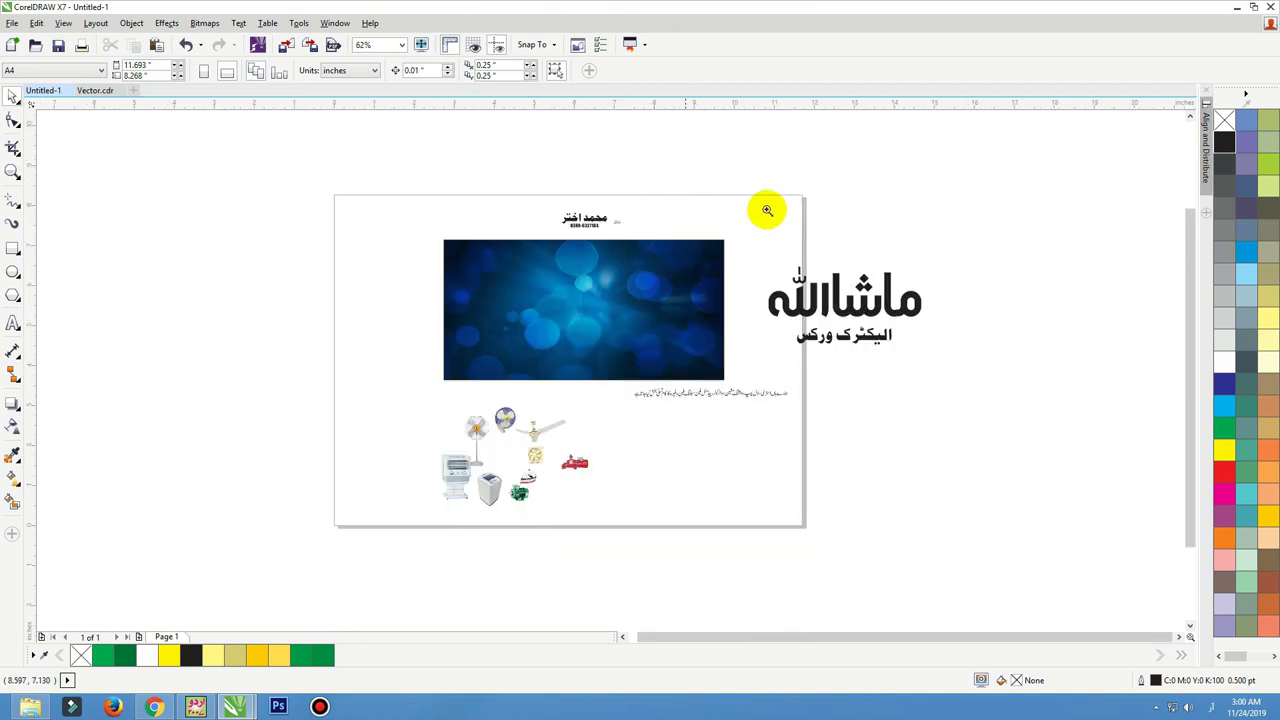
{"action": "left_click_drag", "start_coordinate": [917, 200], "coordinate": [390, 468]}
{"action": "left_click", "coordinate": [529, 345]}
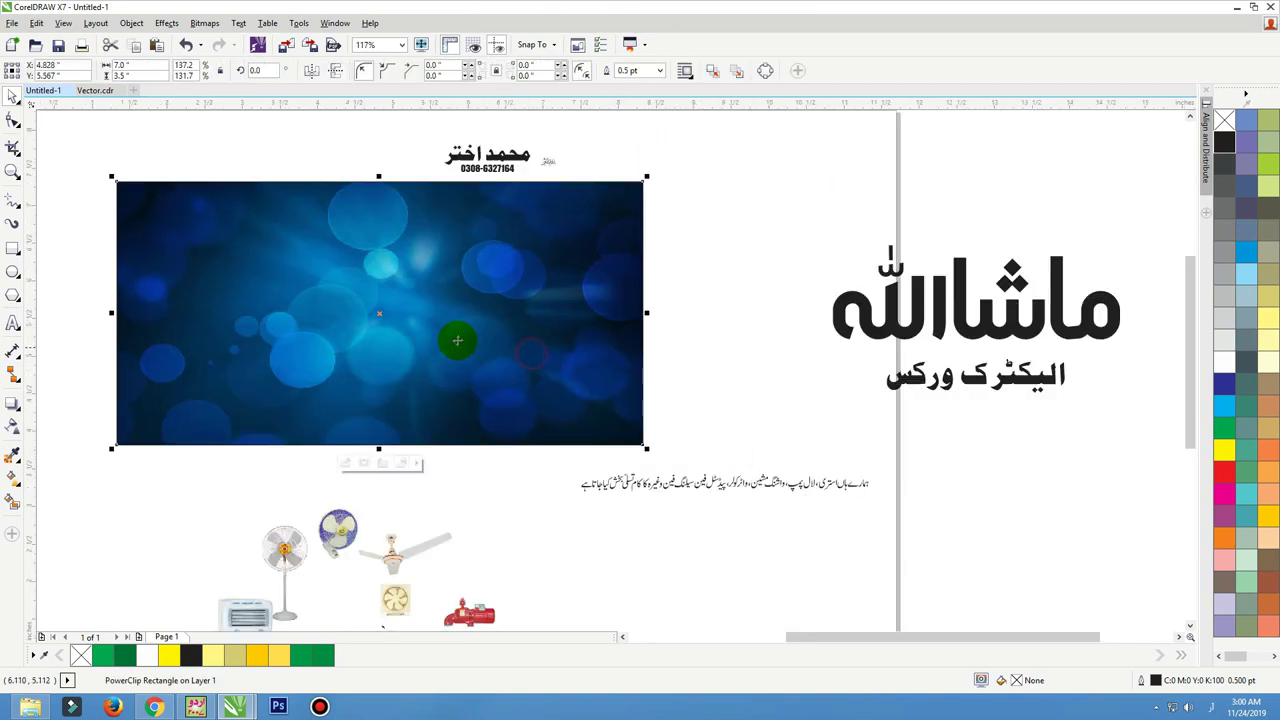
{"action": "left_click", "coordinate": [22, 412]}
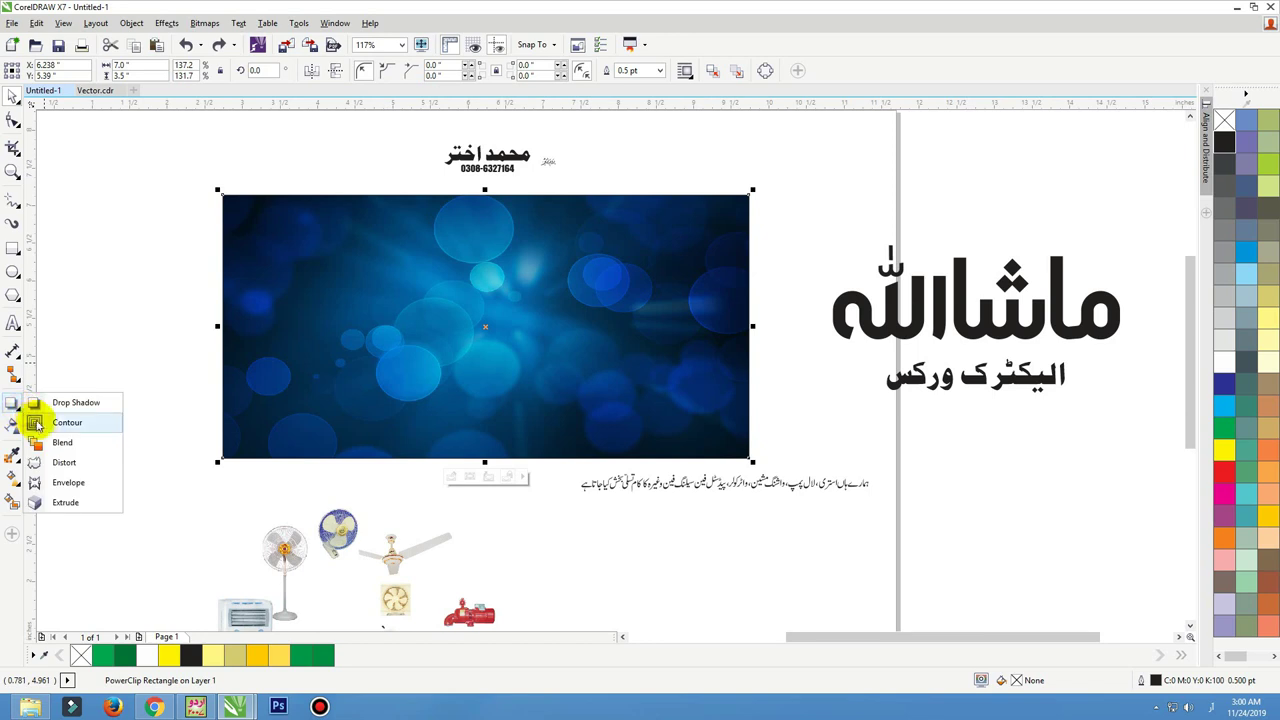
{"action": "left_click", "coordinate": [53, 423]}
{"action": "left_click_drag", "start_coordinate": [243, 277], "coordinate": [229, 323]}
{"action": "key", "text": "space"}
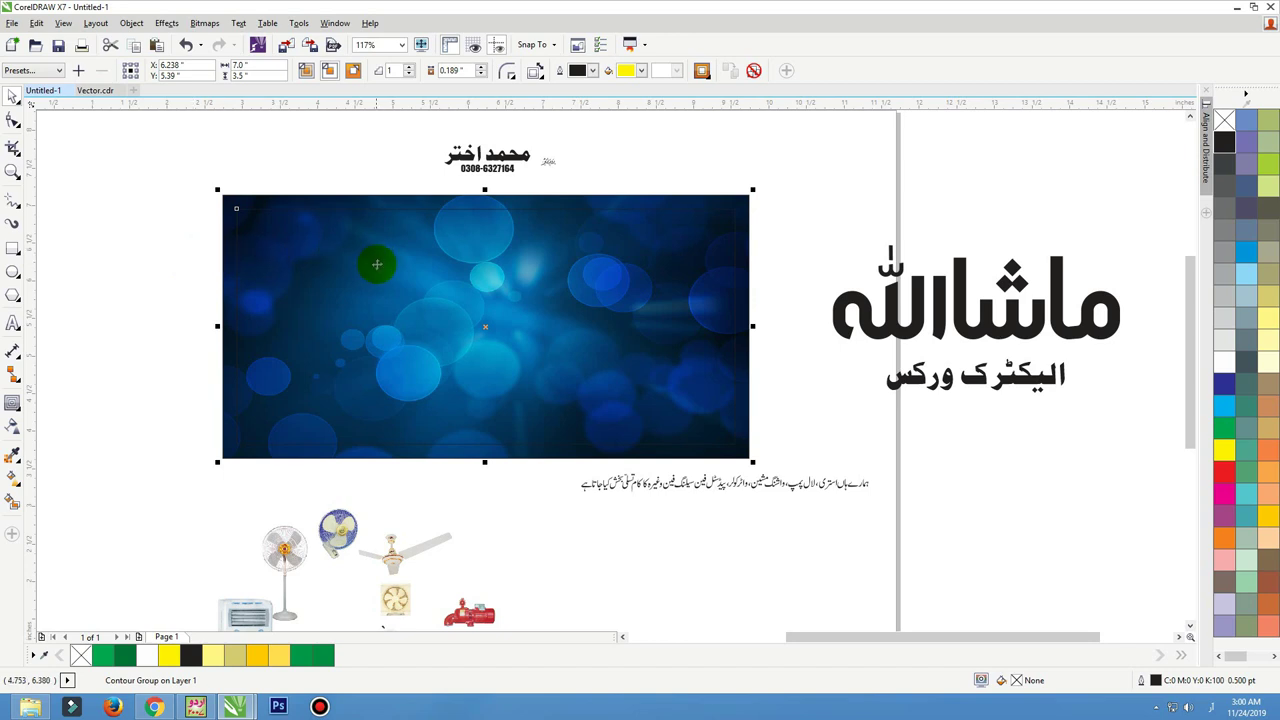
{"action": "left_click_drag", "start_coordinate": [432, 266], "coordinate": [379, 262]}
{"action": "key", "text": "ctrl+z"}
{"action": "left_click_drag", "start_coordinate": [383, 262], "coordinate": [243, 263]}
{"action": "key", "text": "ctrl+z"}
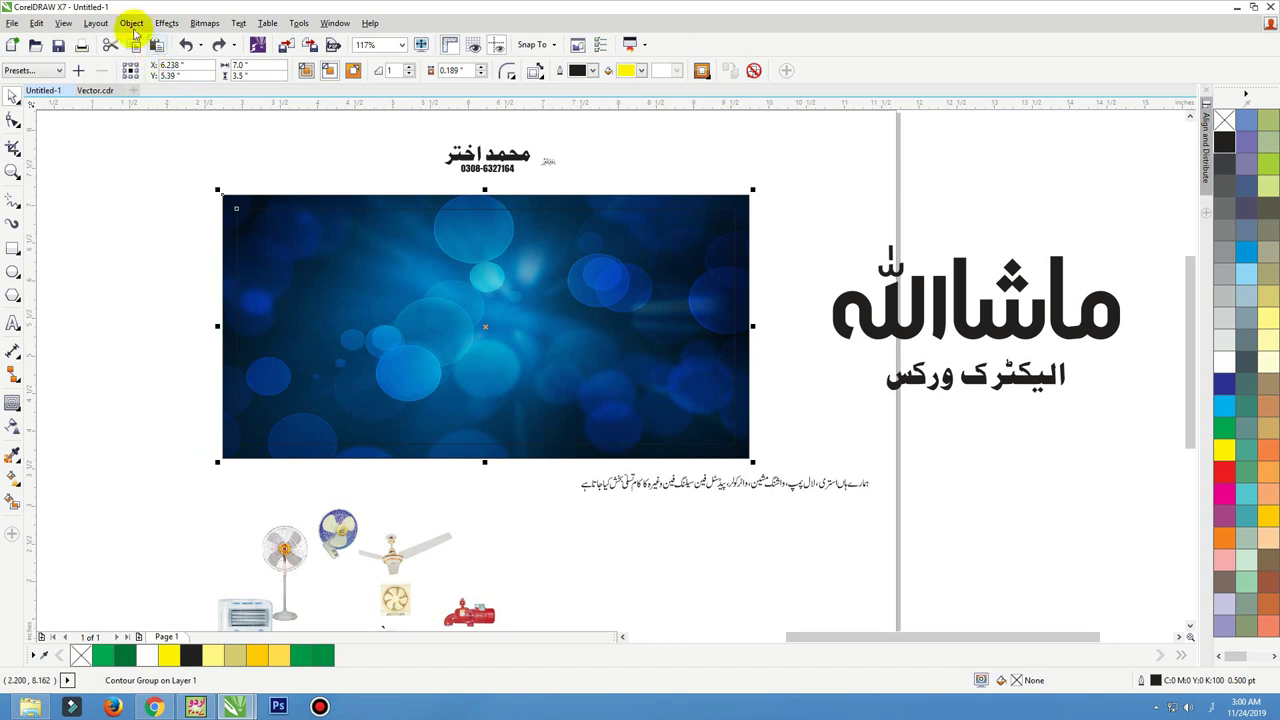
Break the contour group apart and give the inner border rectangle a white outline
{"action": "left_click", "coordinate": [124, 23]}
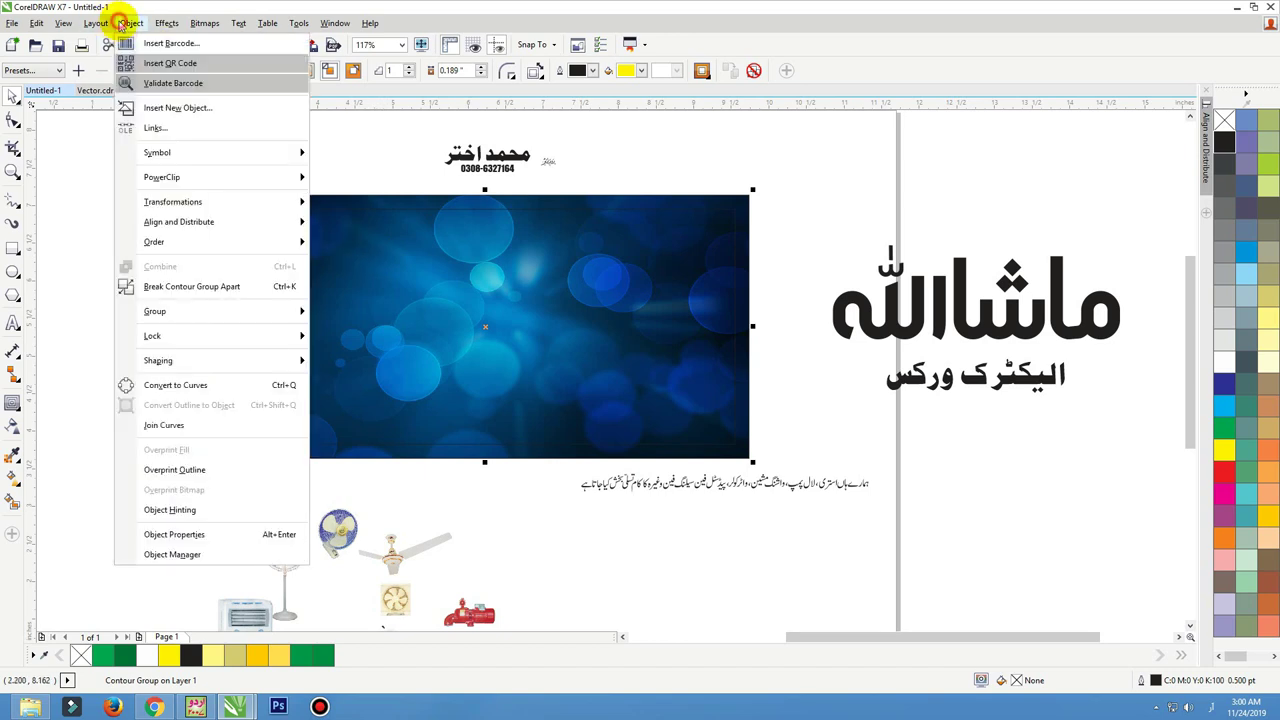
{"action": "left_click", "coordinate": [208, 287]}
{"action": "left_click", "coordinate": [380, 322]}
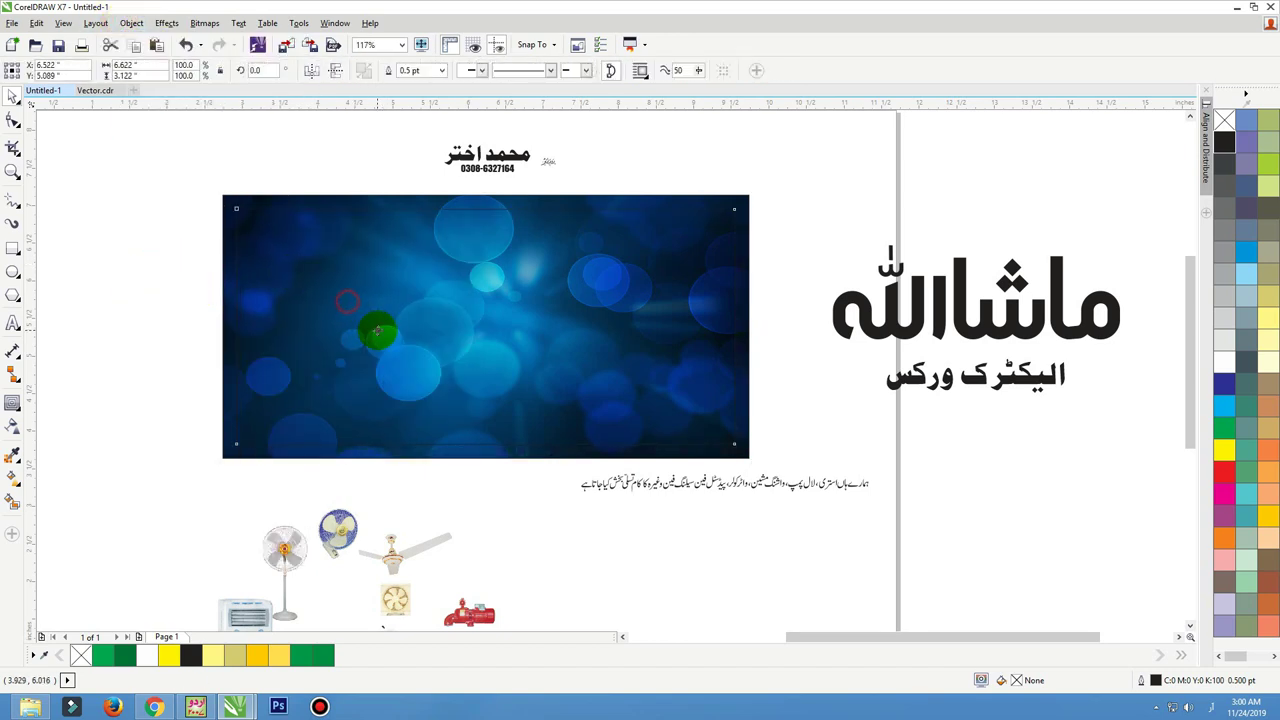
{"action": "right_click", "coordinate": [1224, 362]}
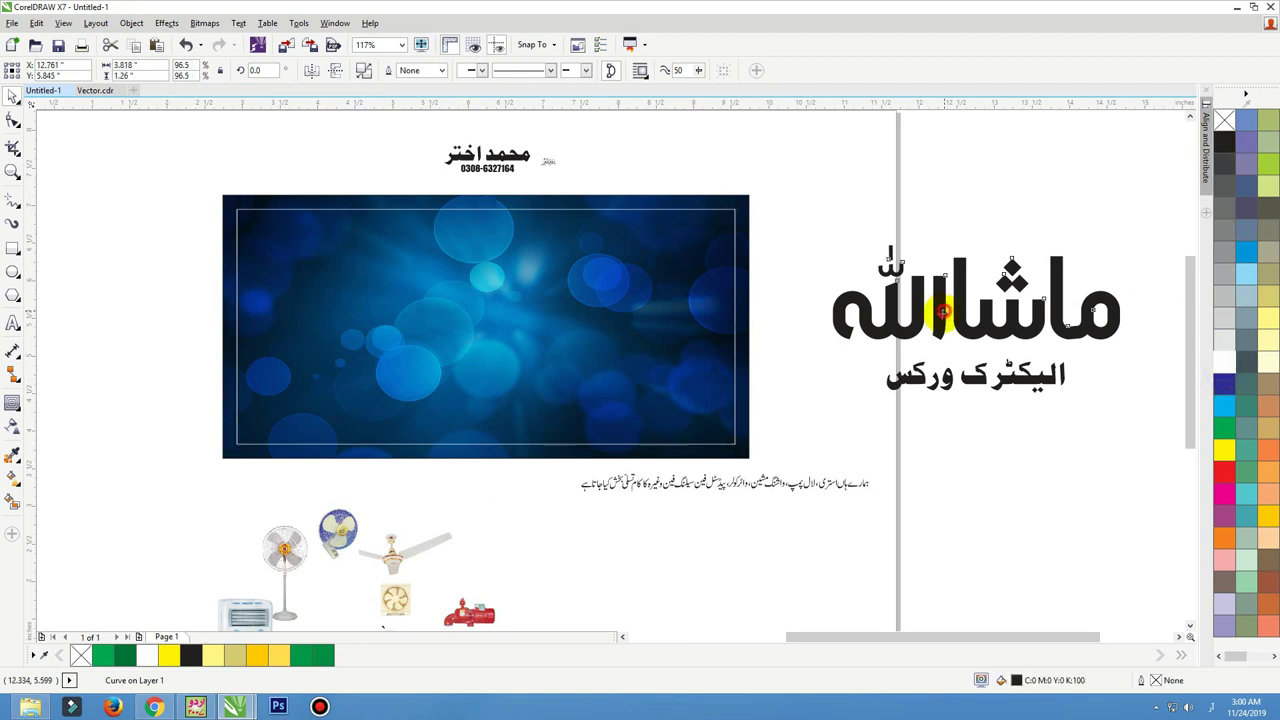
Move the Urdu services line farther away from the banner, below the title and subtitle
{"action": "left_click", "coordinate": [790, 487]}
{"action": "left_click_drag", "start_coordinate": [766, 487], "coordinate": [931, 482]}
{"action": "left_click", "coordinate": [651, 534]}
Place the Urdu title and subtitle together on the right part of the banner and fill both with white
{"action": "scroll", "coordinate": [640, 277], "scroll_direction": "down", "scroll_amount": 2}
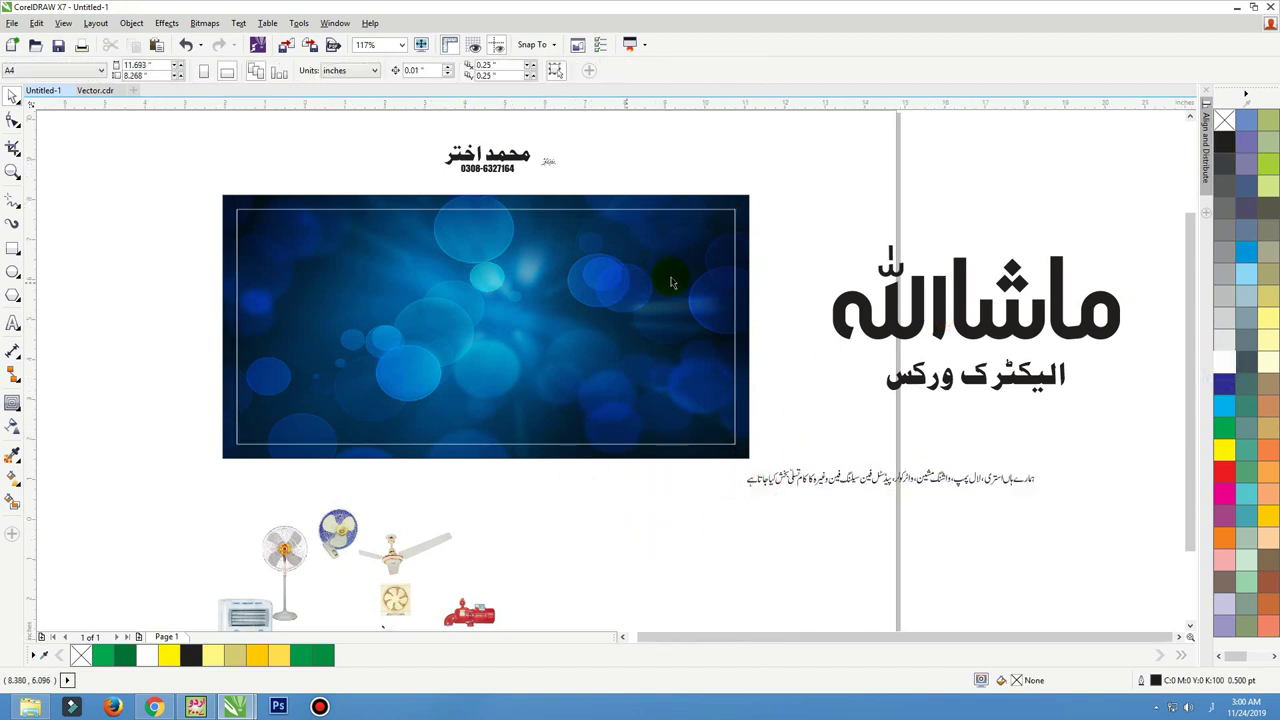
{"action": "key", "text": "F2"}
{"action": "left_click_drag", "start_coordinate": [743, 204], "coordinate": [410, 452]}
{"action": "left_click", "coordinate": [1040, 366]}
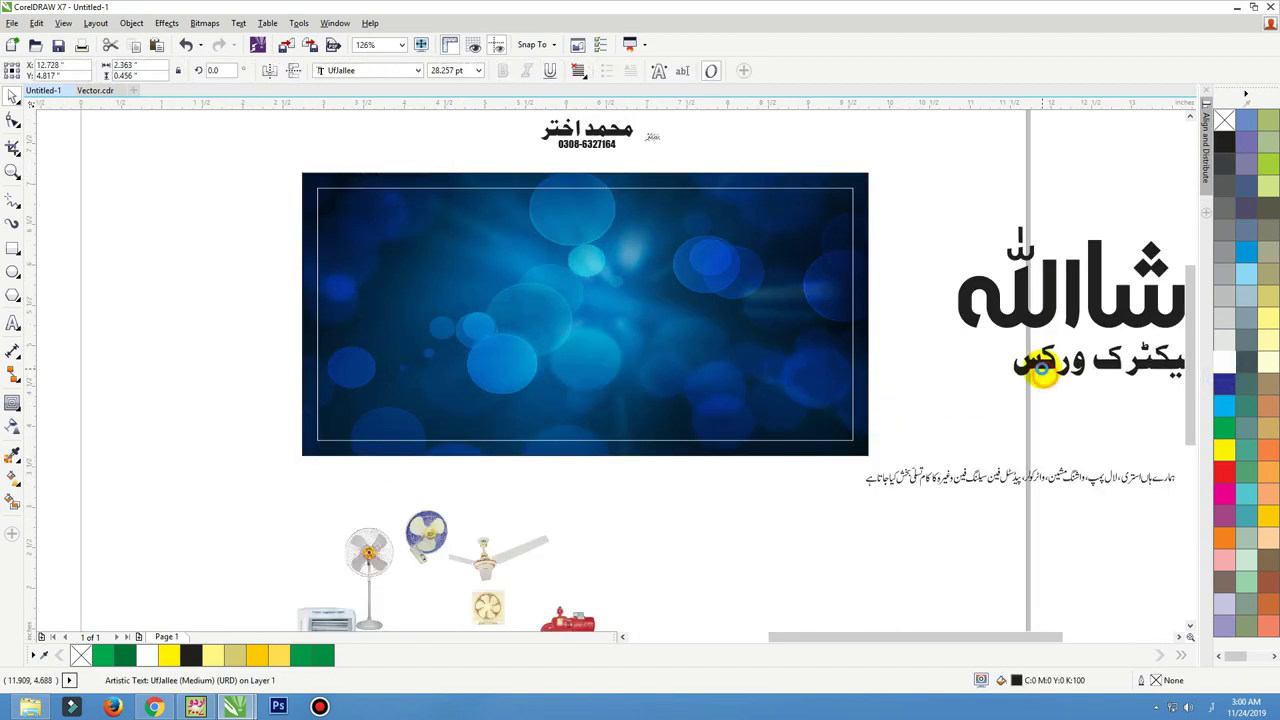
{"action": "left_click_drag", "start_coordinate": [1040, 325], "coordinate": [609, 314]}
{"action": "left_click", "coordinate": [1224, 382]}
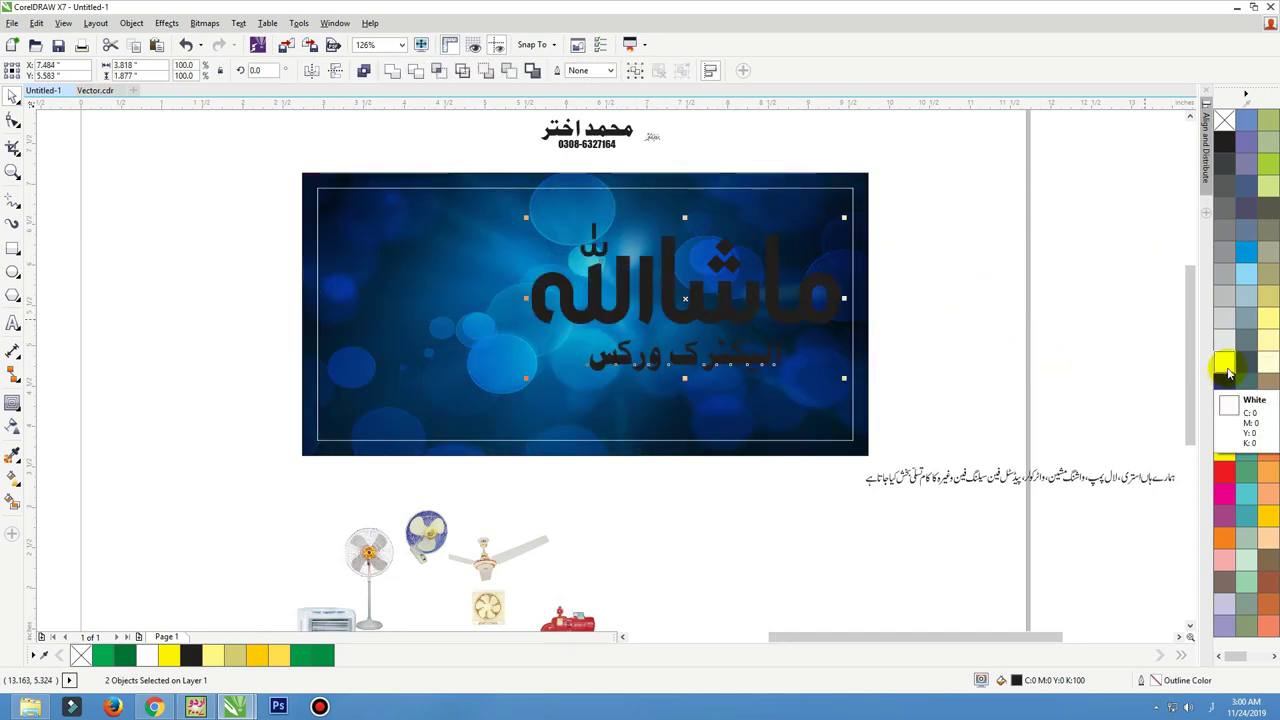
{"action": "left_click", "coordinate": [1224, 362]}
{"action": "left_click", "coordinate": [929, 314]}
{"action": "scroll", "coordinate": [929, 314], "scroll_direction": "down", "scroll_amount": 1}
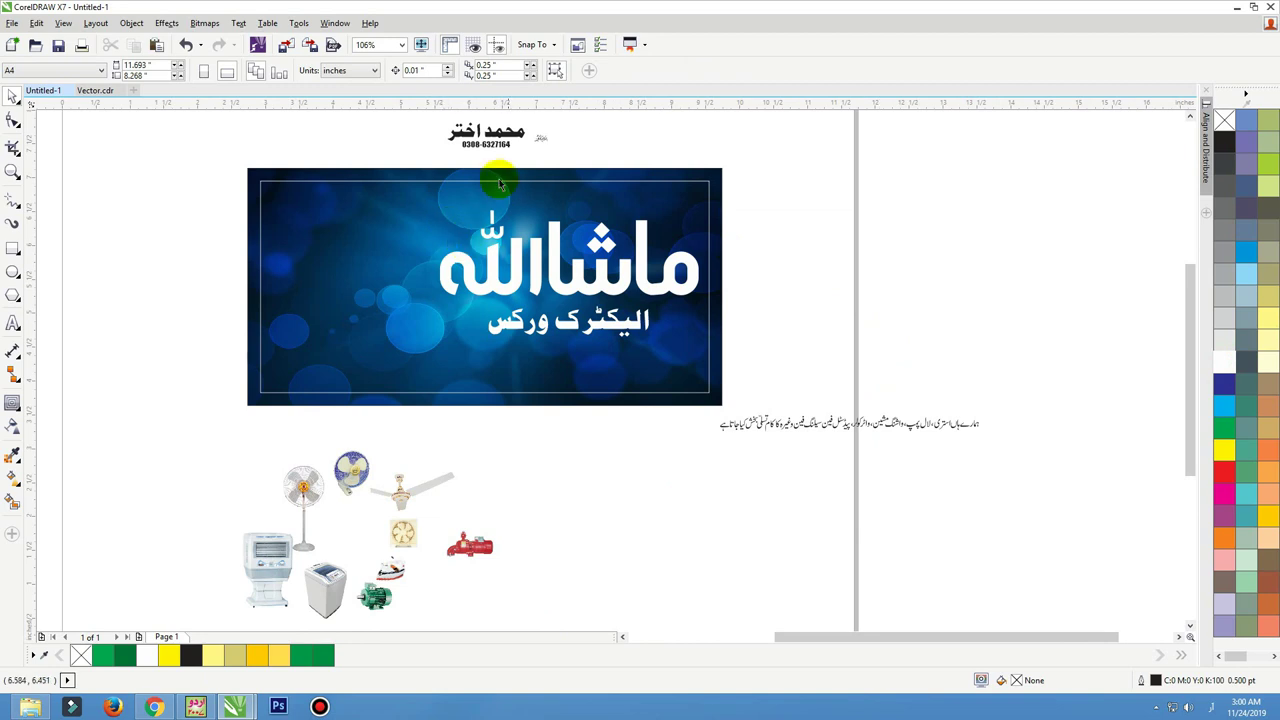
{"action": "left_click", "coordinate": [488, 139]}
{"action": "left_click", "coordinate": [414, 146]}
{"action": "left_click", "coordinate": [677, 131]}
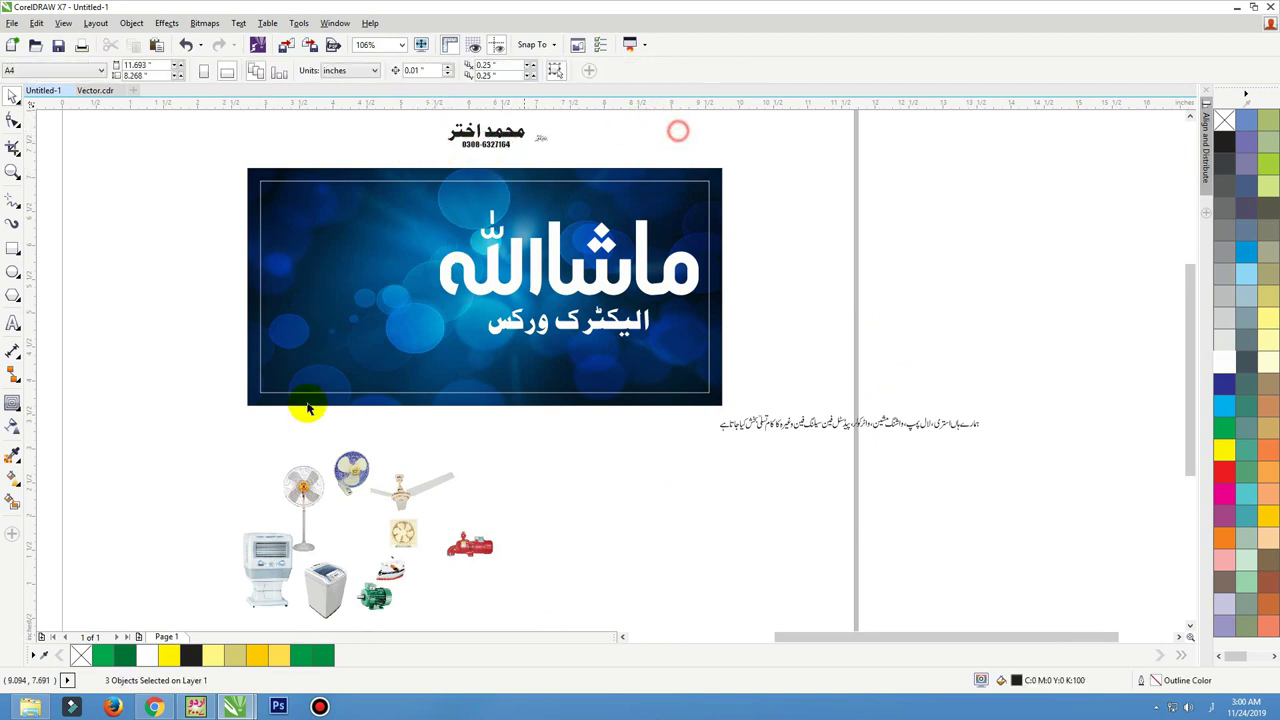
Place the Urdu services line along the lower right part of the banner and fill it with white
{"action": "left_click_drag", "start_coordinate": [836, 425], "coordinate": [596, 376]}
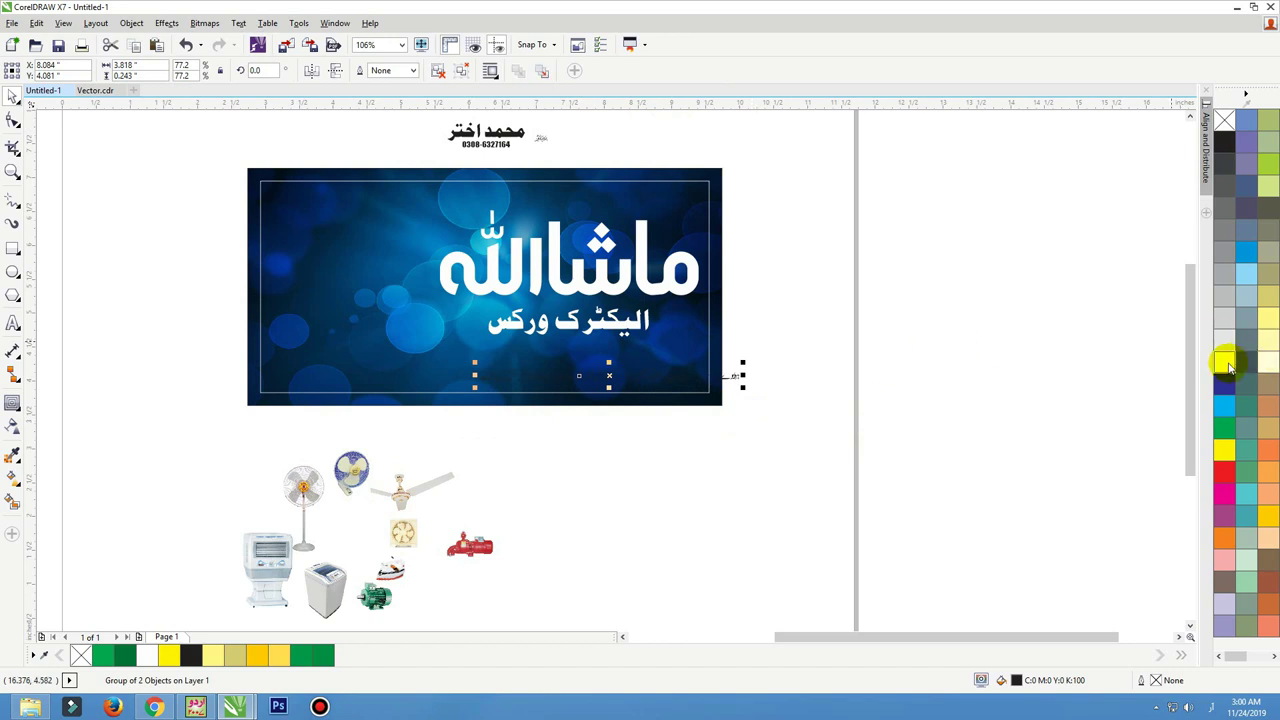
{"action": "left_click", "coordinate": [931, 354]}
Draw a rectangle about 2.118 by 3.5 inches over the left part of the banner and fill it with white
{"action": "left_click_drag", "start_coordinate": [748, 160], "coordinate": [158, 601]}
{"action": "left_click", "coordinate": [13, 248]}
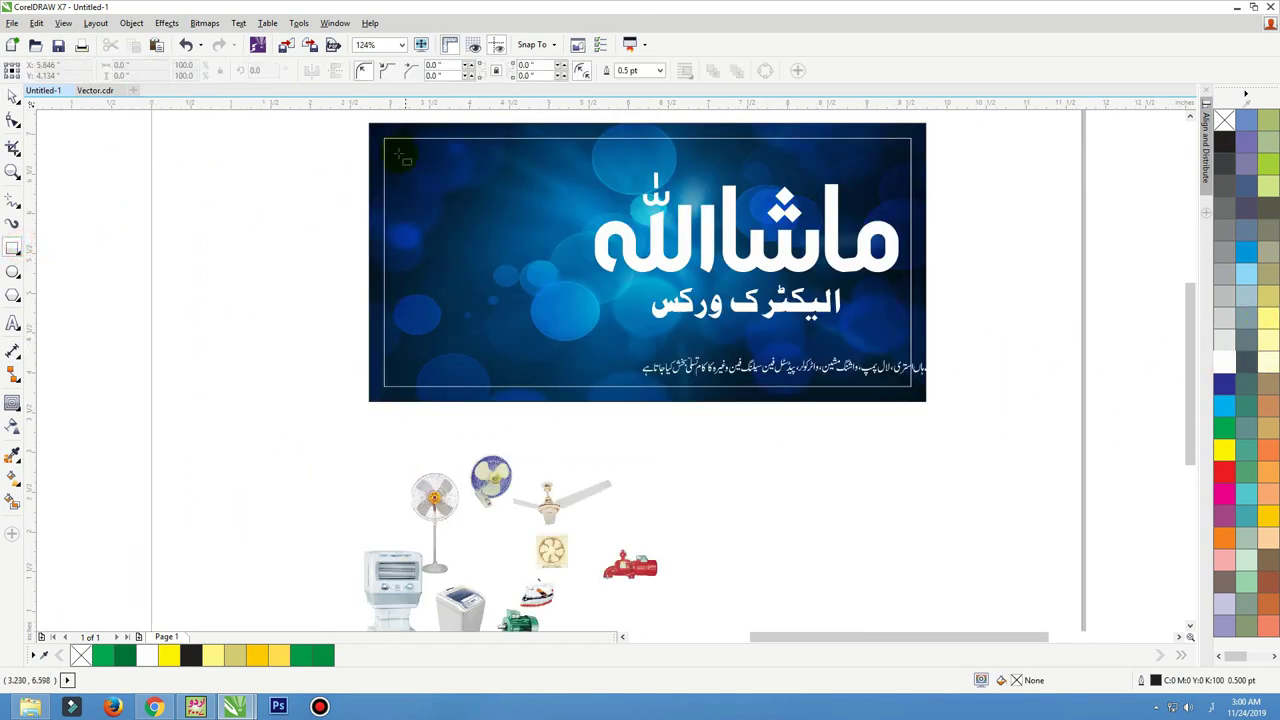
{"action": "mouse_move", "coordinate": [370, 125]}
{"action": "left_mouse_down"}
{"action": "mouse_move", "coordinate": [509, 394]}
{"action": "mouse_move", "coordinate": [541, 408]}
{"action": "left_mouse_up"}
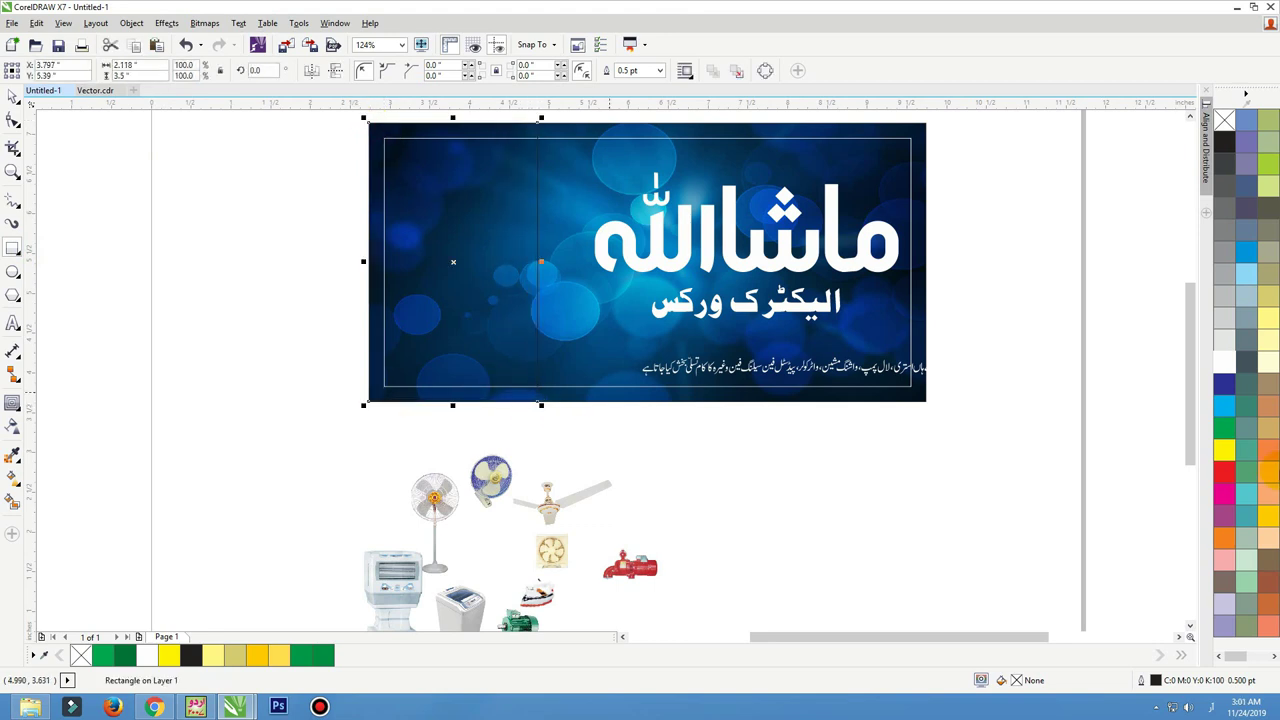
{"action": "left_click", "coordinate": [1222, 360]}
{"action": "scroll", "coordinate": [689, 394], "scroll_direction": "down", "scroll_amount": 2}
{"action": "key", "text": "F2"}
{"action": "left_click_drag", "start_coordinate": [709, 226], "coordinate": [458, 432]}
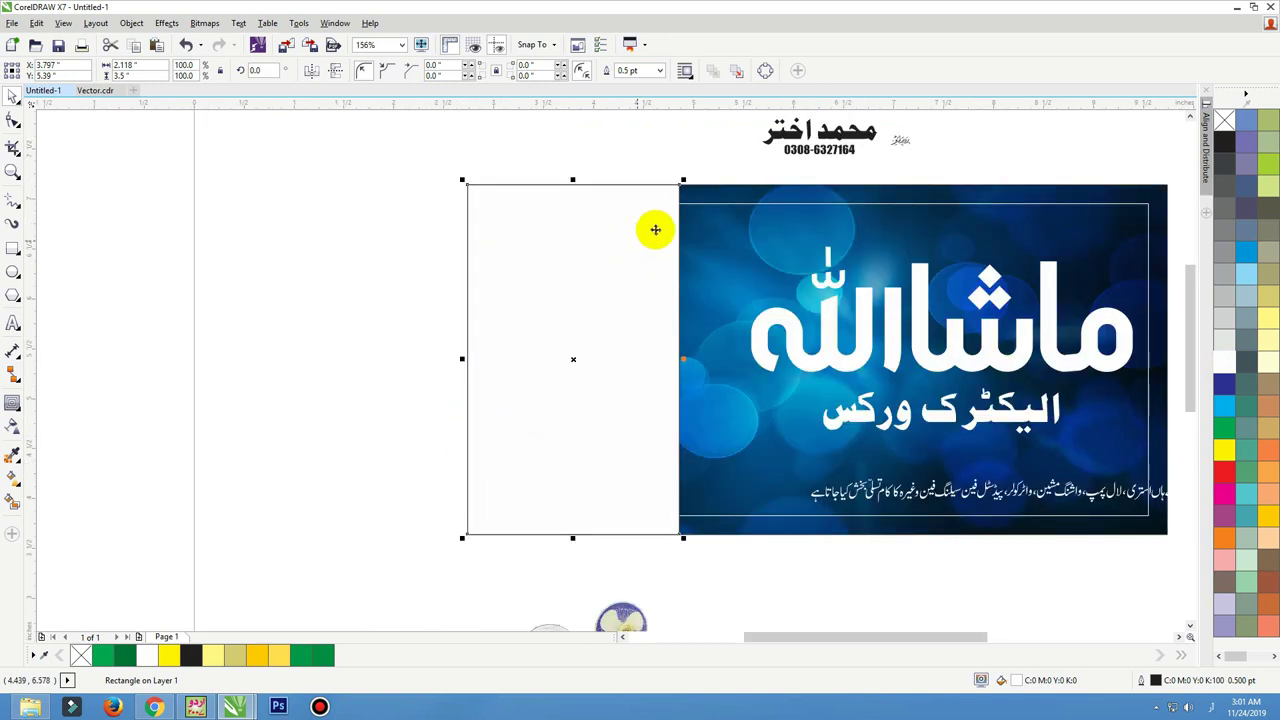
Convert the white rectangle to curves and pull a new node outward from the middle of its right edge
{"action": "left_click", "coordinate": [764, 72]}
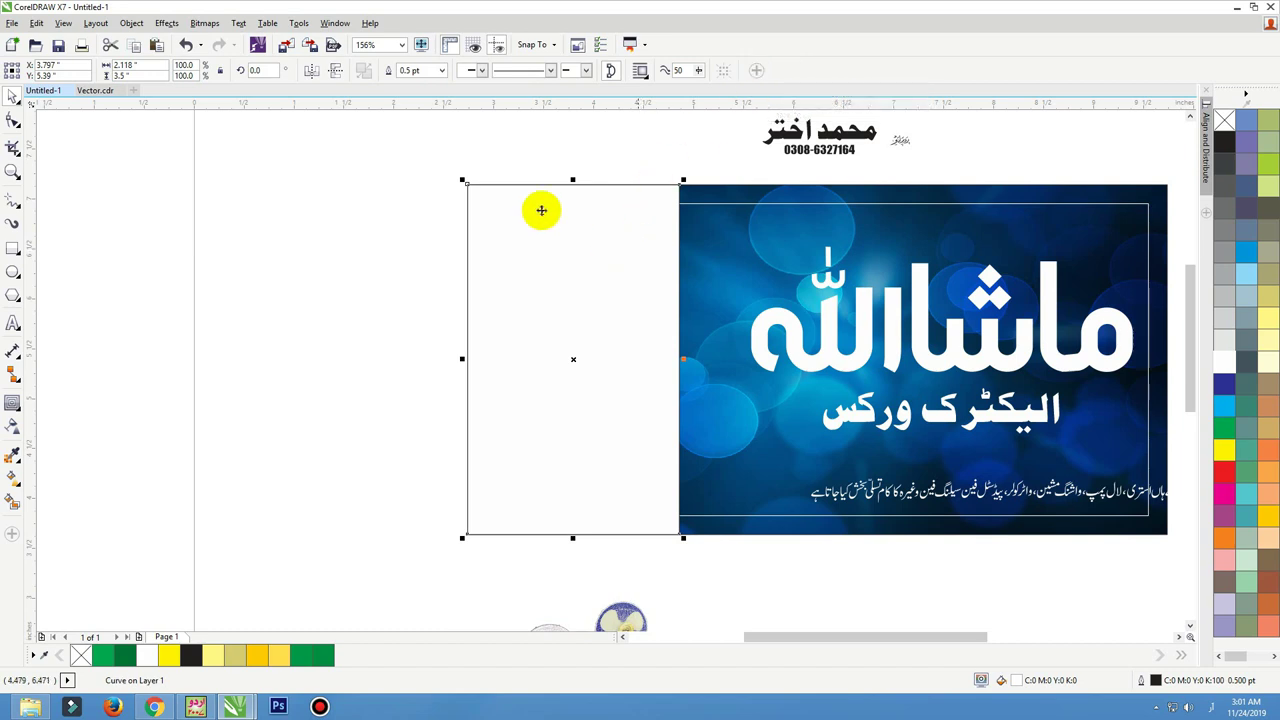
{"action": "left_click", "coordinate": [16, 126]}
{"action": "left_click", "coordinate": [52, 126]}
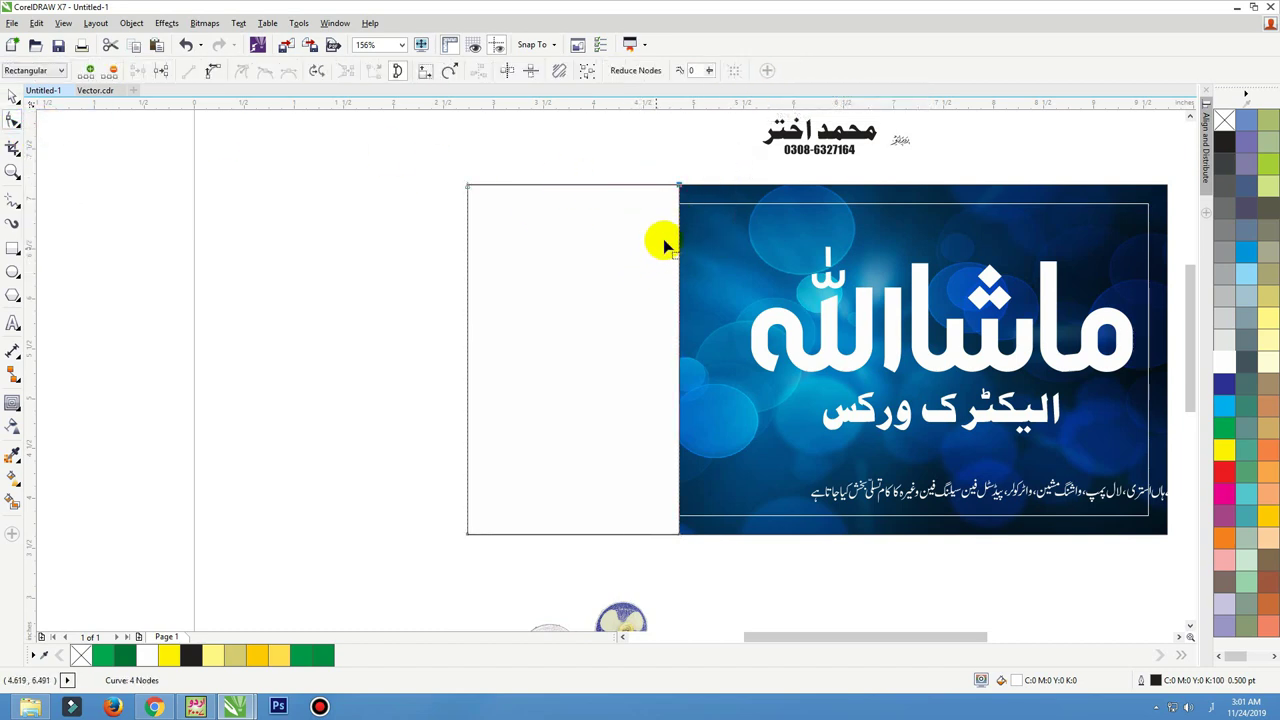
{"action": "left_click", "coordinate": [679, 185]}
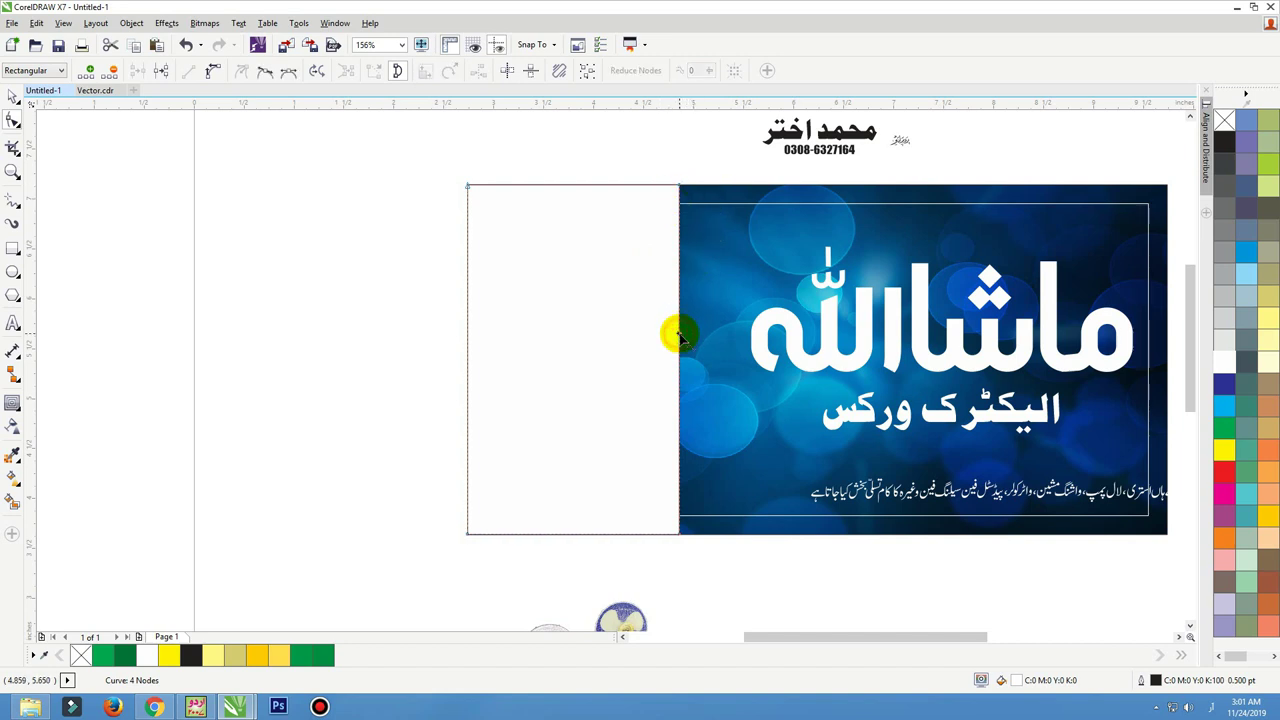
{"action": "left_click_drag", "start_coordinate": [680, 340], "coordinate": [720, 302]}
{"action": "left_click_drag", "start_coordinate": [711, 149], "coordinate": [646, 216]}
{"action": "key", "text": "Delete"}
{"action": "key", "text": "ctrl+z"}
Convert the right edge's segments to curves and delete the middle node
{"action": "left_click_drag", "start_coordinate": [768, 272], "coordinate": [687, 365]}
{"action": "left_click_drag", "start_coordinate": [777, 152], "coordinate": [592, 548]}
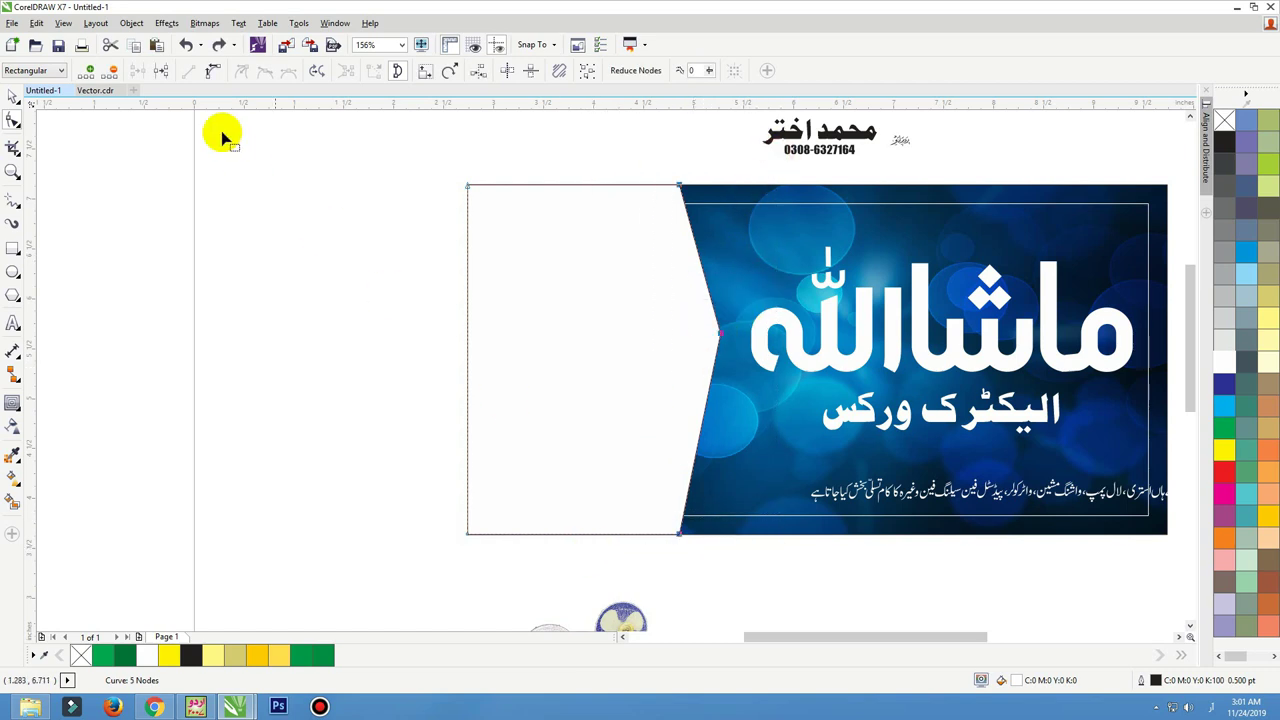
{"action": "left_click", "coordinate": [210, 78]}
{"action": "left_click_drag", "start_coordinate": [738, 297], "coordinate": [703, 368]}
{"action": "key", "text": "Delete"}
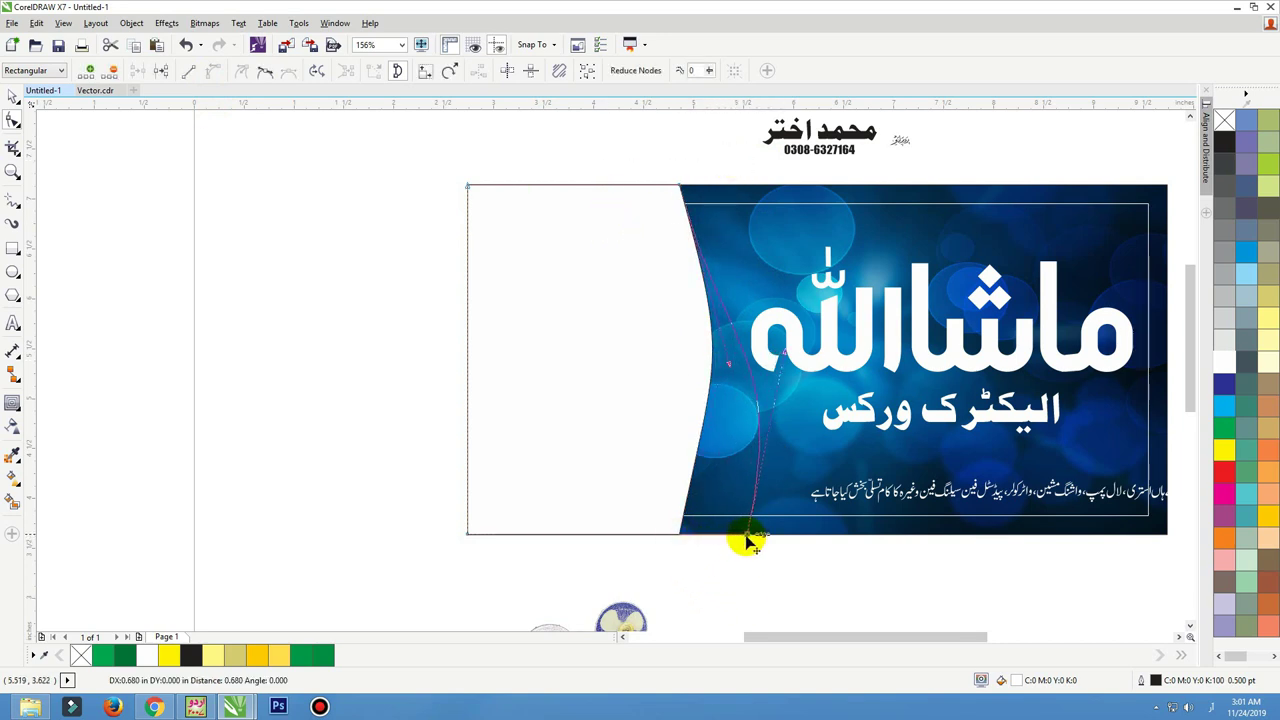
Shift the right edge's end nodes outward and bend their handles into a smooth S-shaped wave
{"action": "left_click_drag", "start_coordinate": [748, 541], "coordinate": [749, 536]}
{"action": "left_click_drag", "start_coordinate": [730, 370], "coordinate": [817, 398]}
{"action": "left_click_drag", "start_coordinate": [749, 534], "coordinate": [713, 533]}
{"action": "left_click_drag", "start_coordinate": [696, 188], "coordinate": [712, 186]}
{"action": "left_click_drag", "start_coordinate": [666, 366], "coordinate": [625, 366]}
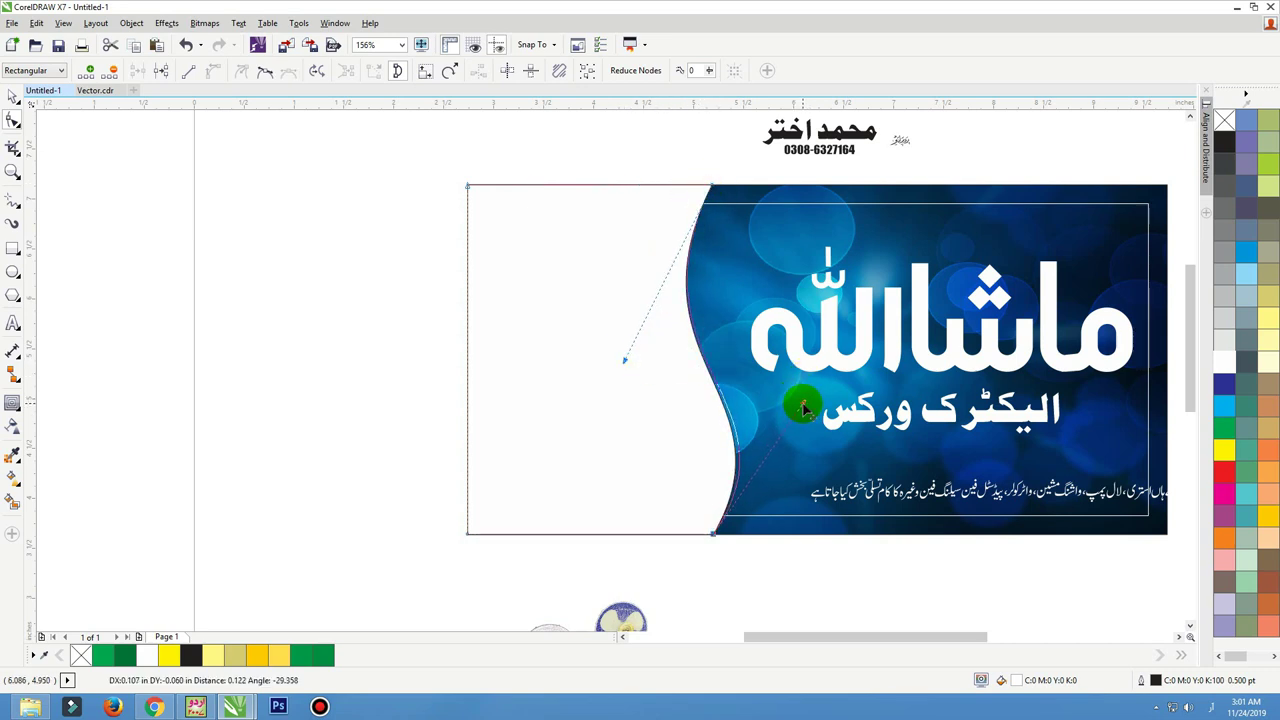
{"action": "left_click_drag", "start_coordinate": [809, 405], "coordinate": [807, 402]}
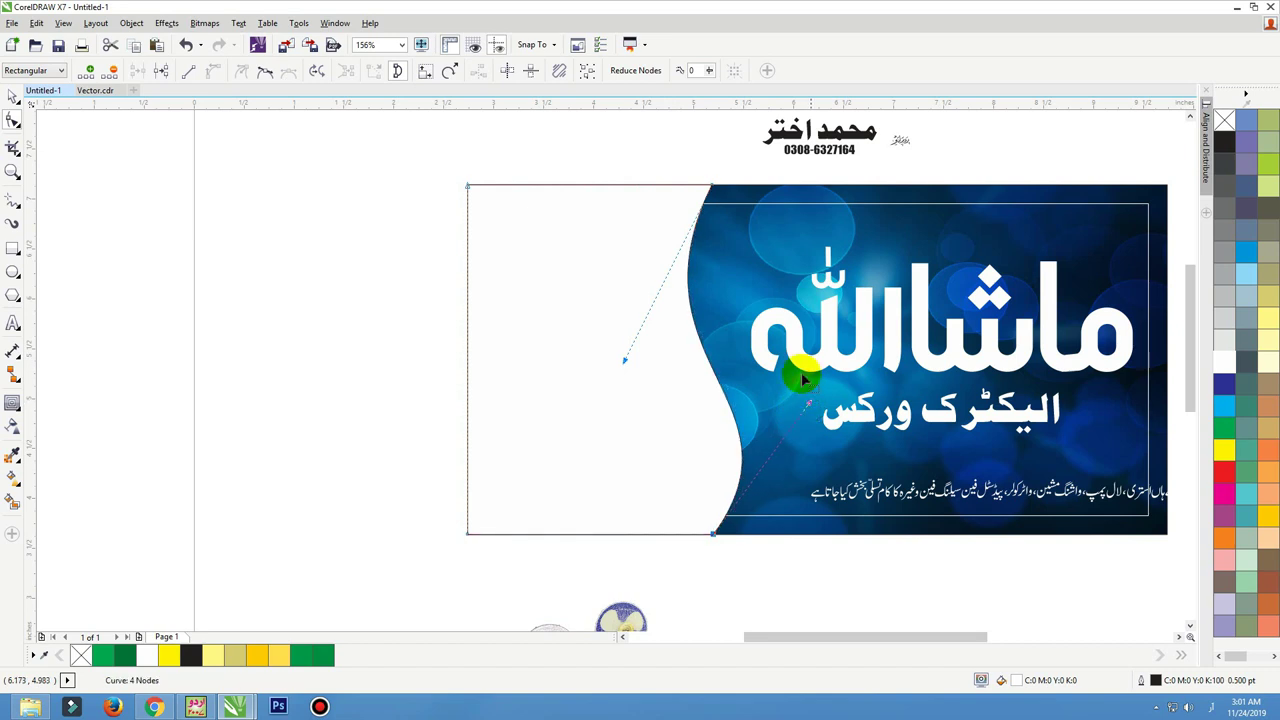
{"action": "key", "text": "space"}
{"action": "left_click_drag", "start_coordinate": [697, 195], "coordinate": [664, 193]}
{"action": "key", "text": "ctrl+z"}
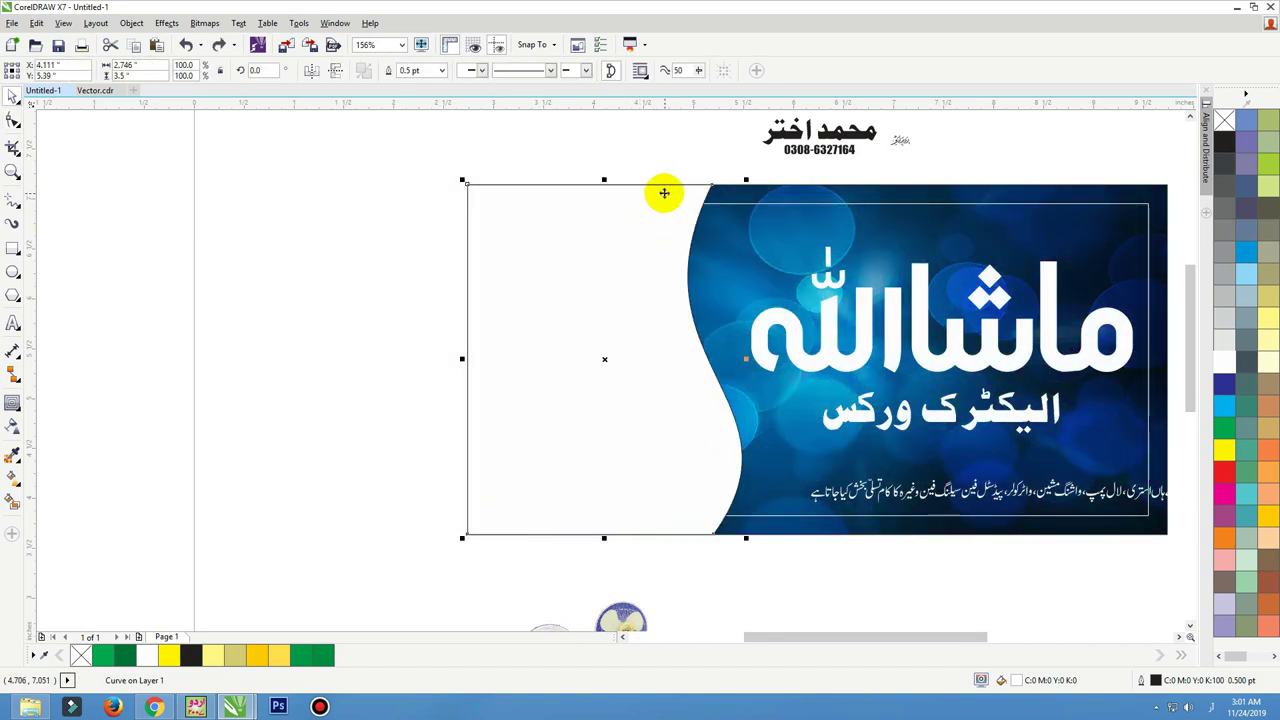
{"action": "left_click", "coordinate": [664, 193]}
{"action": "key", "text": "space"}
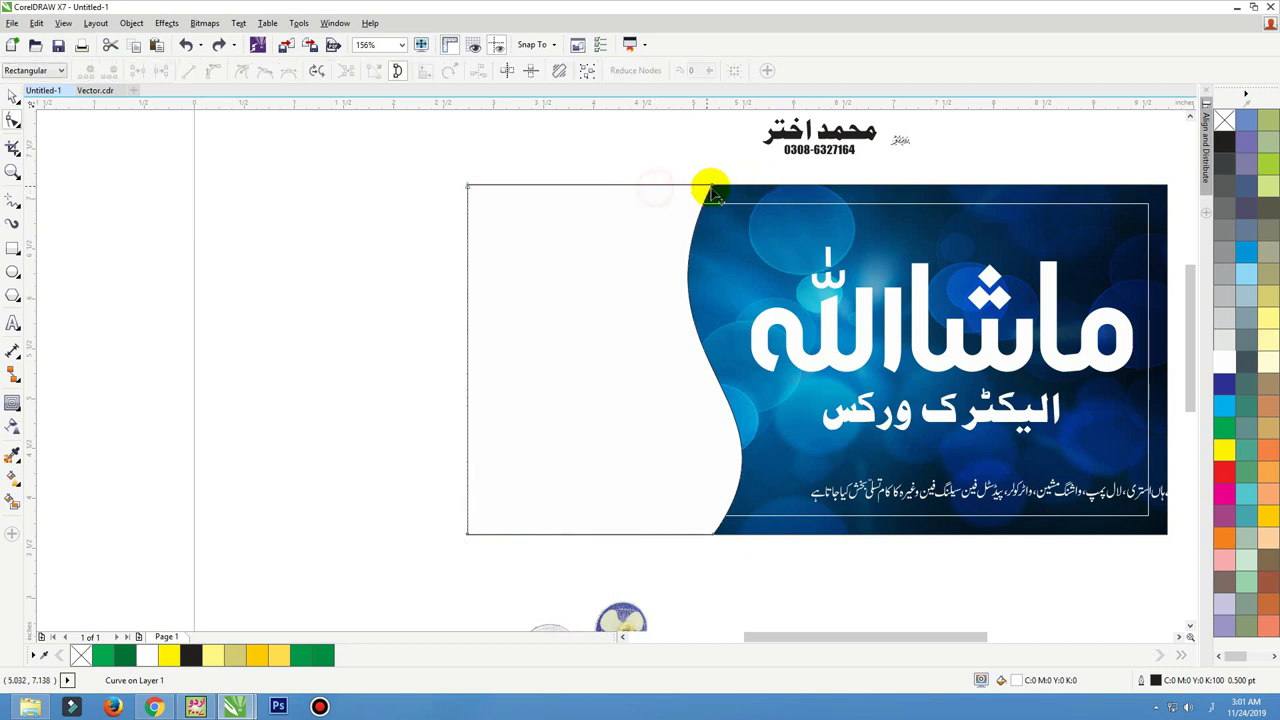
Move the wavy edge's upper node inward and add a middle node, adjusting nodes and handles to form a double wave
{"action": "left_click_drag", "start_coordinate": [710, 190], "coordinate": [674, 189]}
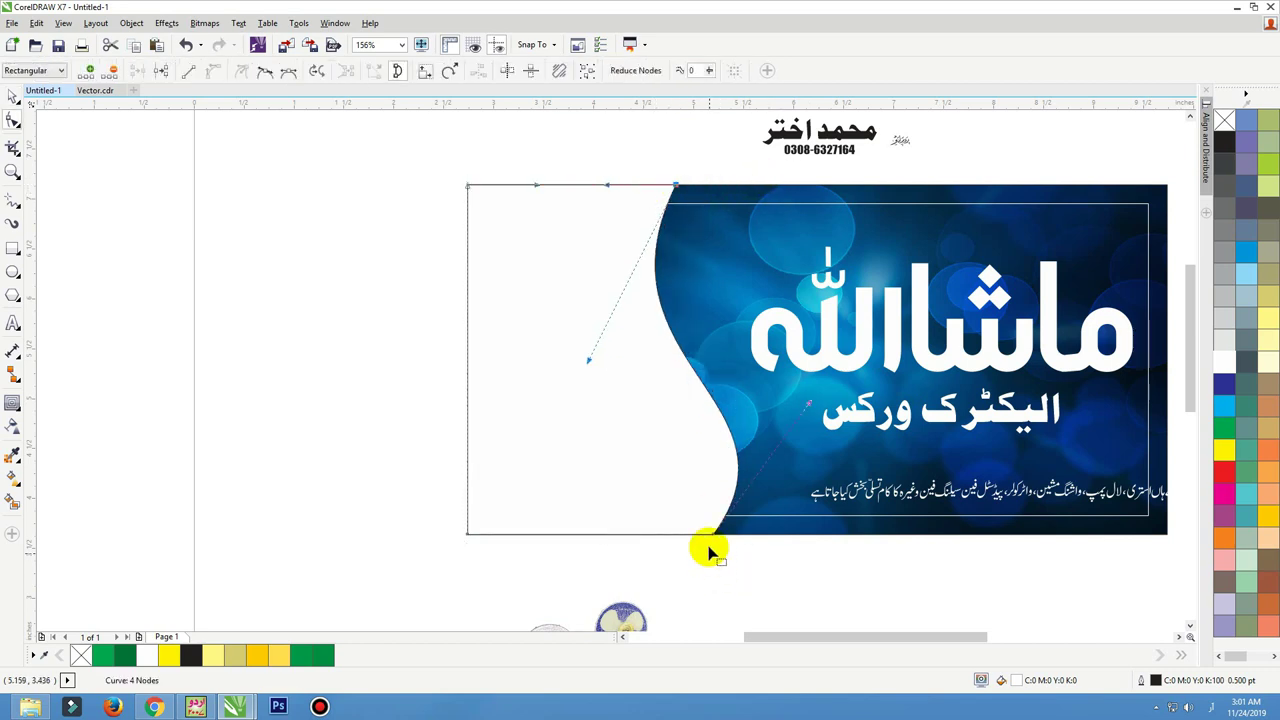
{"action": "double_click", "coordinate": [704, 391]}
{"action": "left_click_drag", "start_coordinate": [737, 437], "coordinate": [658, 415]}
{"action": "mouse_move", "coordinate": [716, 534]}
{"action": "left_mouse_down"}
{"action": "mouse_move", "coordinate": [739, 534]}
{"action": "mouse_move", "coordinate": [714, 533]}
{"action": "left_mouse_up"}
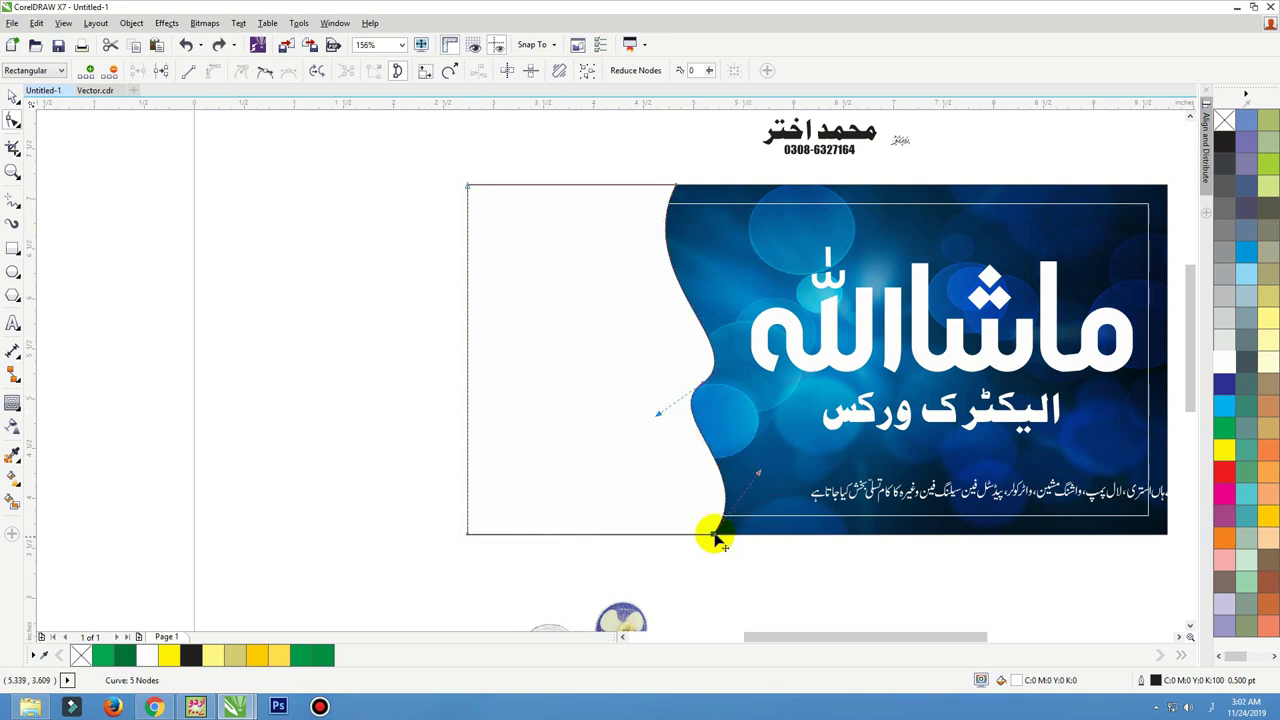
{"action": "left_click_drag", "start_coordinate": [678, 186], "coordinate": [686, 186]}
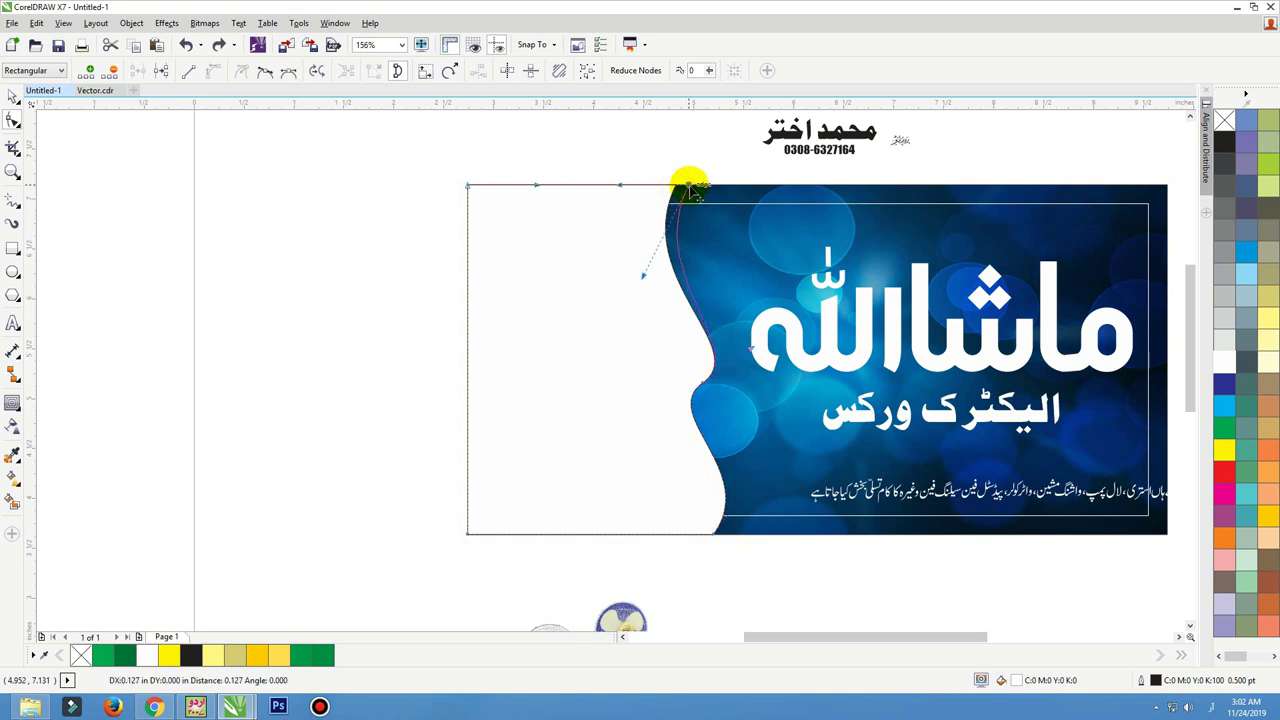
{"action": "mouse_move", "coordinate": [706, 380]}
{"action": "left_mouse_down"}
{"action": "mouse_move", "coordinate": [696, 362]}
{"action": "mouse_move", "coordinate": [684, 385]}
{"action": "left_mouse_up"}
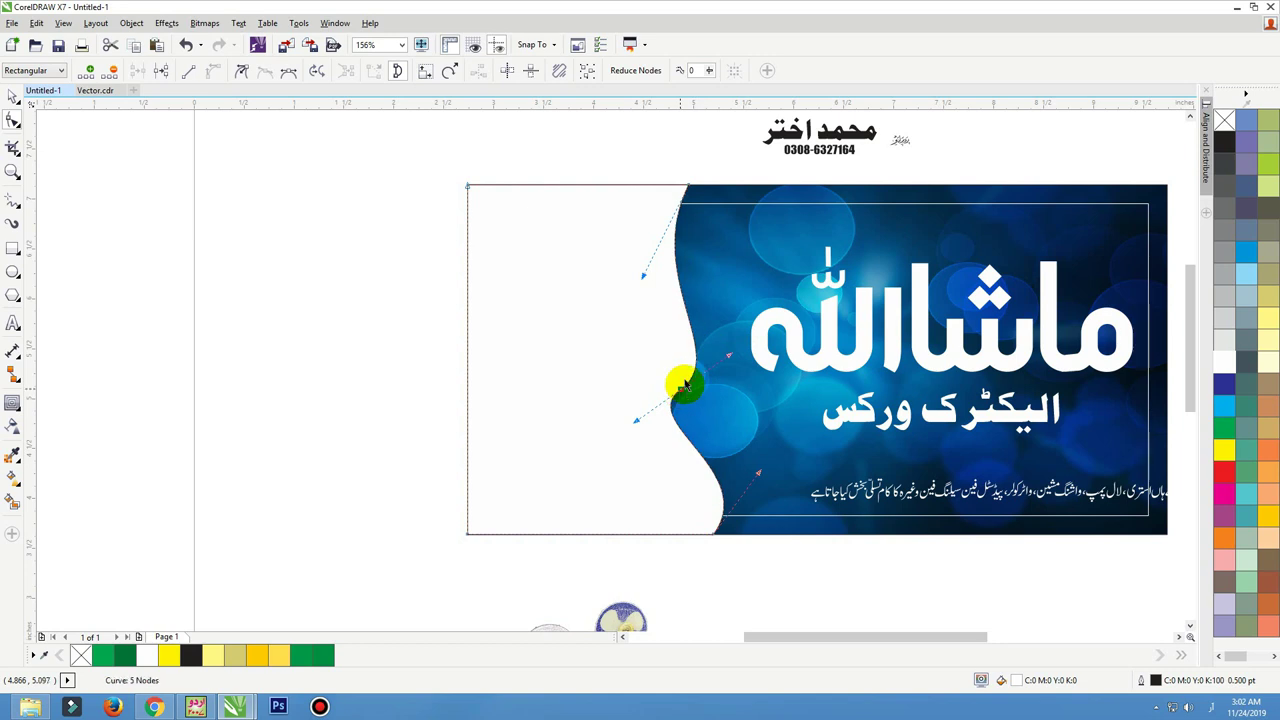
PowerClip the wavy white shape inside the banner rectangle and open the PowerClip contents for editing
{"action": "key", "text": "space"}
{"action": "left_click_drag", "start_coordinate": [662, 226], "coordinate": [628, 217]}
{"action": "key", "text": "ctrl+z"}
{"action": "right_click", "coordinate": [630, 198]}
{"action": "left_click", "coordinate": [656, 210]}
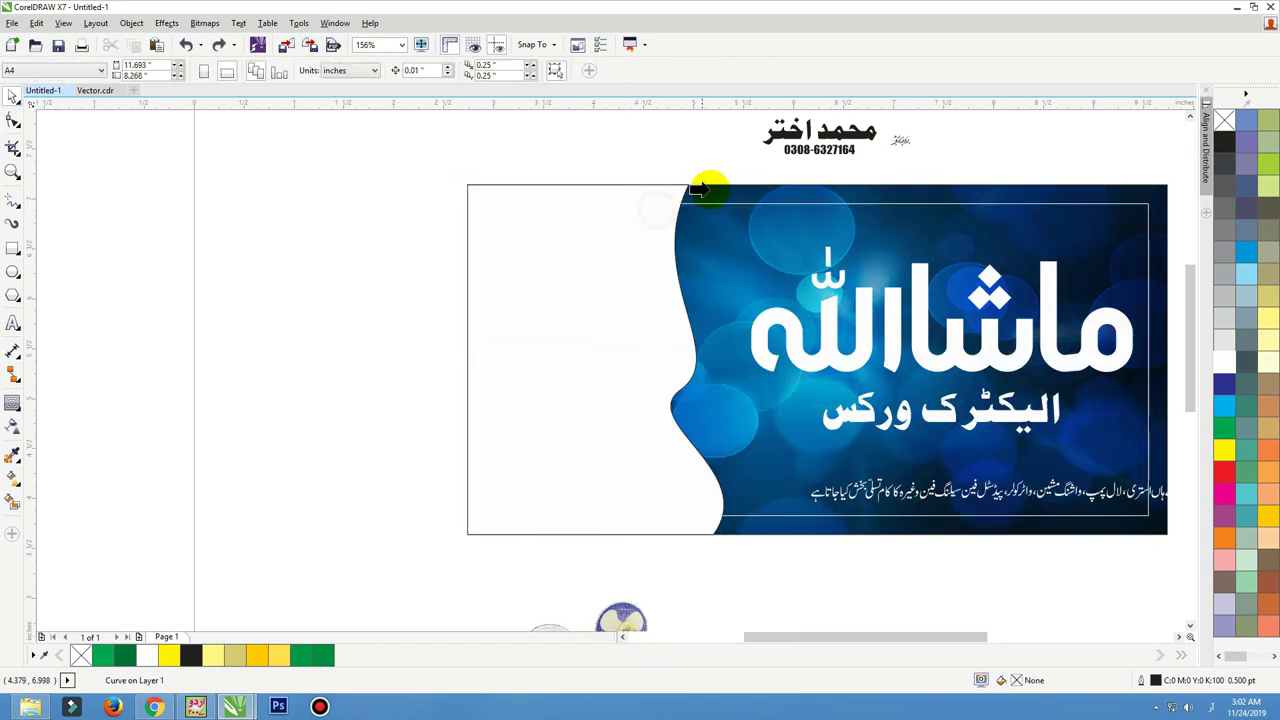
{"action": "left_click", "coordinate": [707, 189]}
{"action": "left_click", "coordinate": [711, 190], "text": "ctrl"}
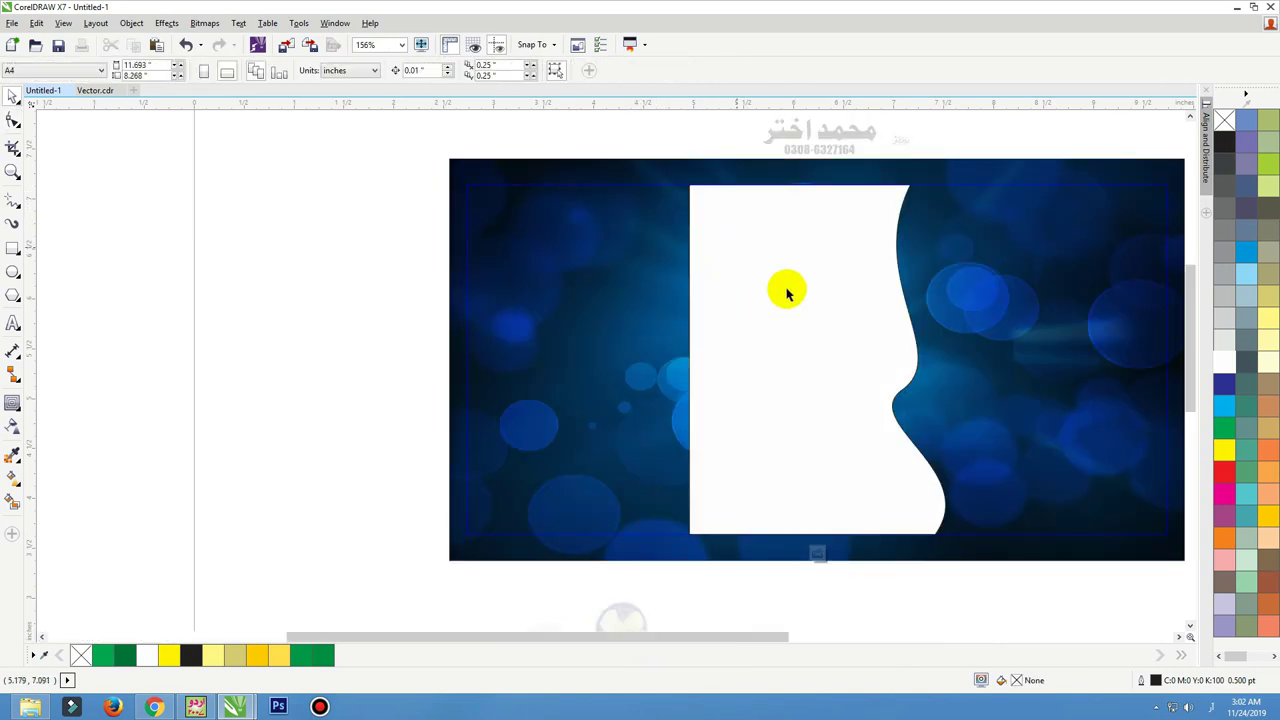
Align the wavy shape with the banner's left edge, remove its outline and fill it with light blue C:40 M:0 Y:0 K:0
{"action": "left_click_drag", "start_coordinate": [757, 291], "coordinate": [531, 291]}
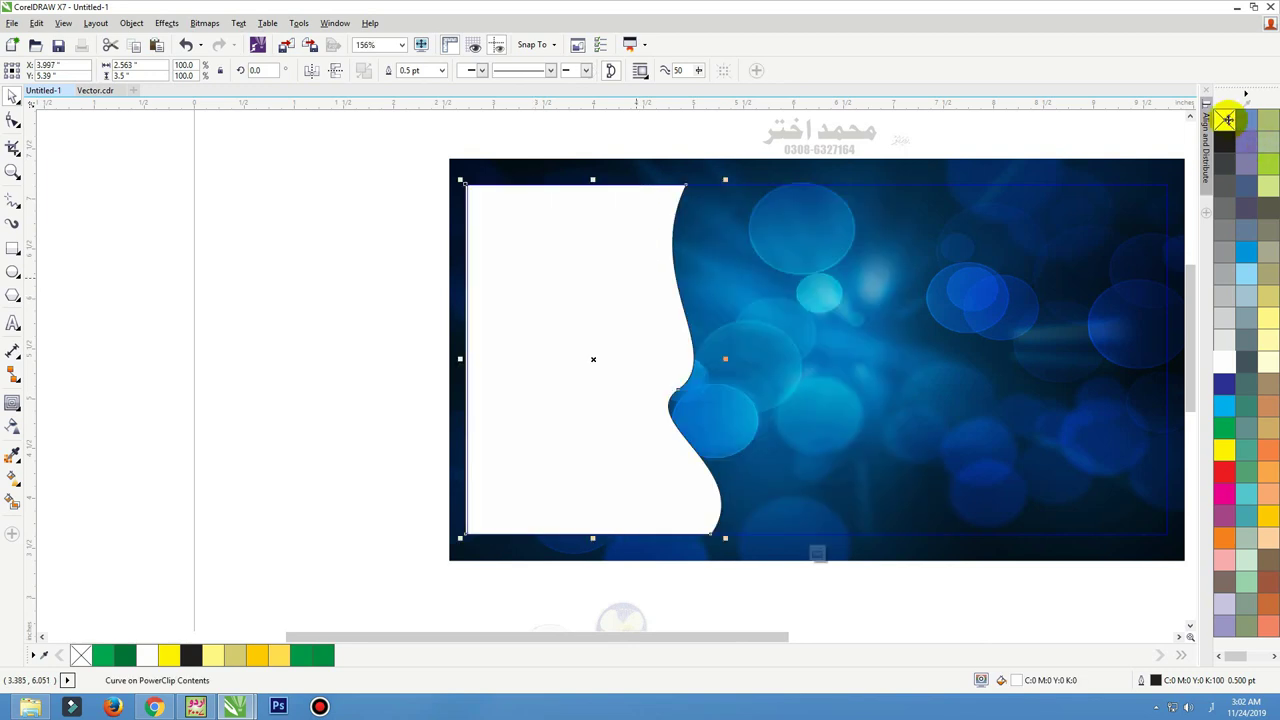
{"action": "right_click", "coordinate": [1226, 119]}
{"action": "left_click", "coordinate": [1249, 284]}
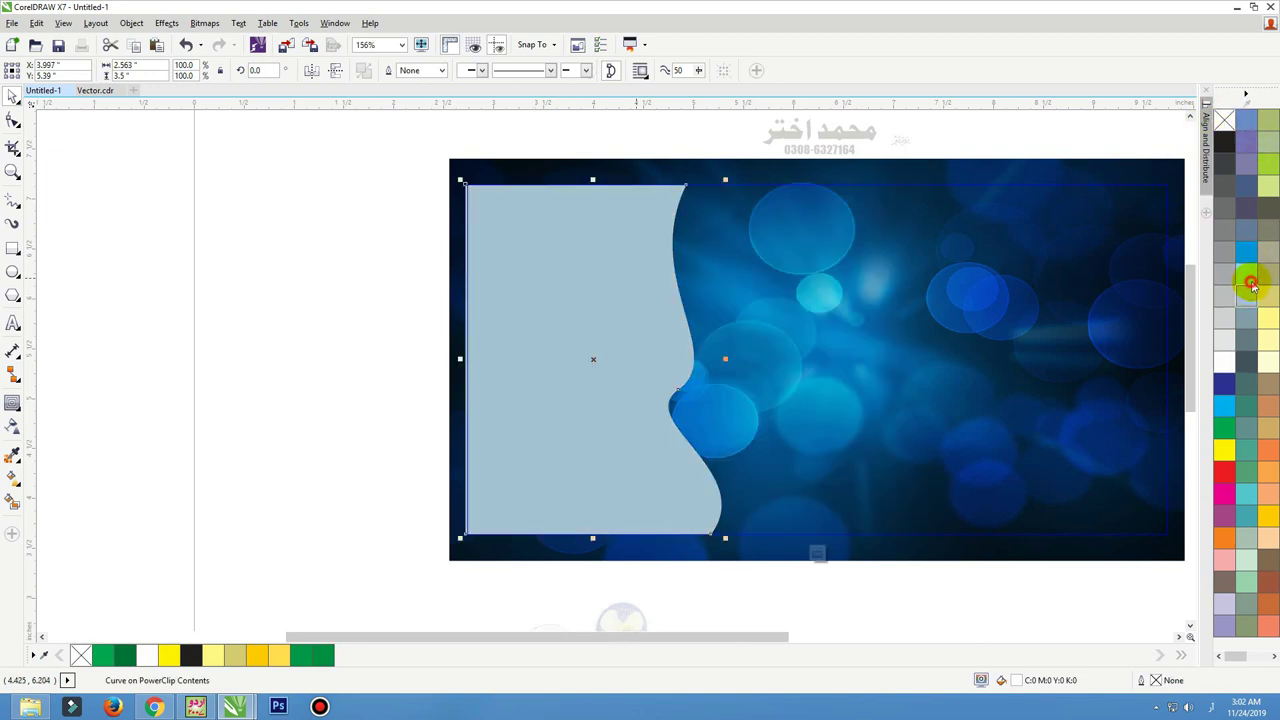
{"action": "left_click", "coordinate": [1247, 278]}
Duplicate the light blue wavy shape slightly to the left and fill the copy with C:100 M:20 Y:0 K:0
{"action": "left_click", "coordinate": [569, 281]}
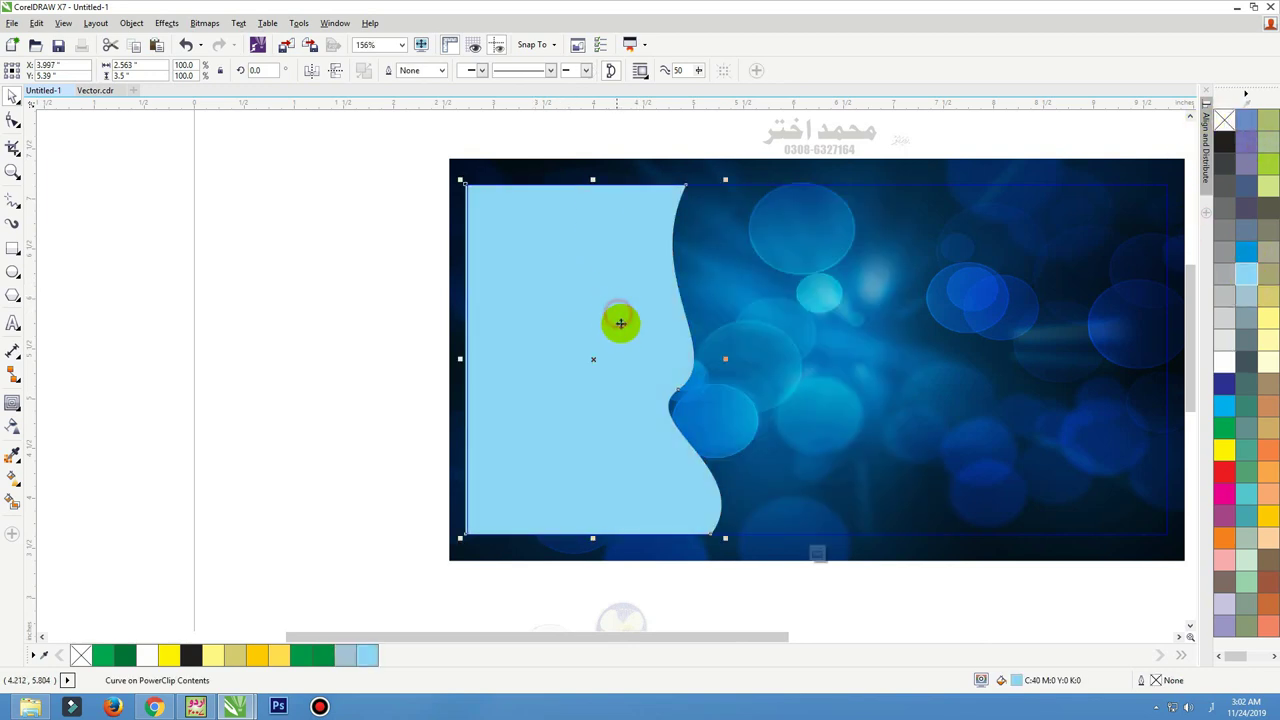
{"action": "left_click_drag", "start_coordinate": [622, 323], "coordinate": [617, 324]}
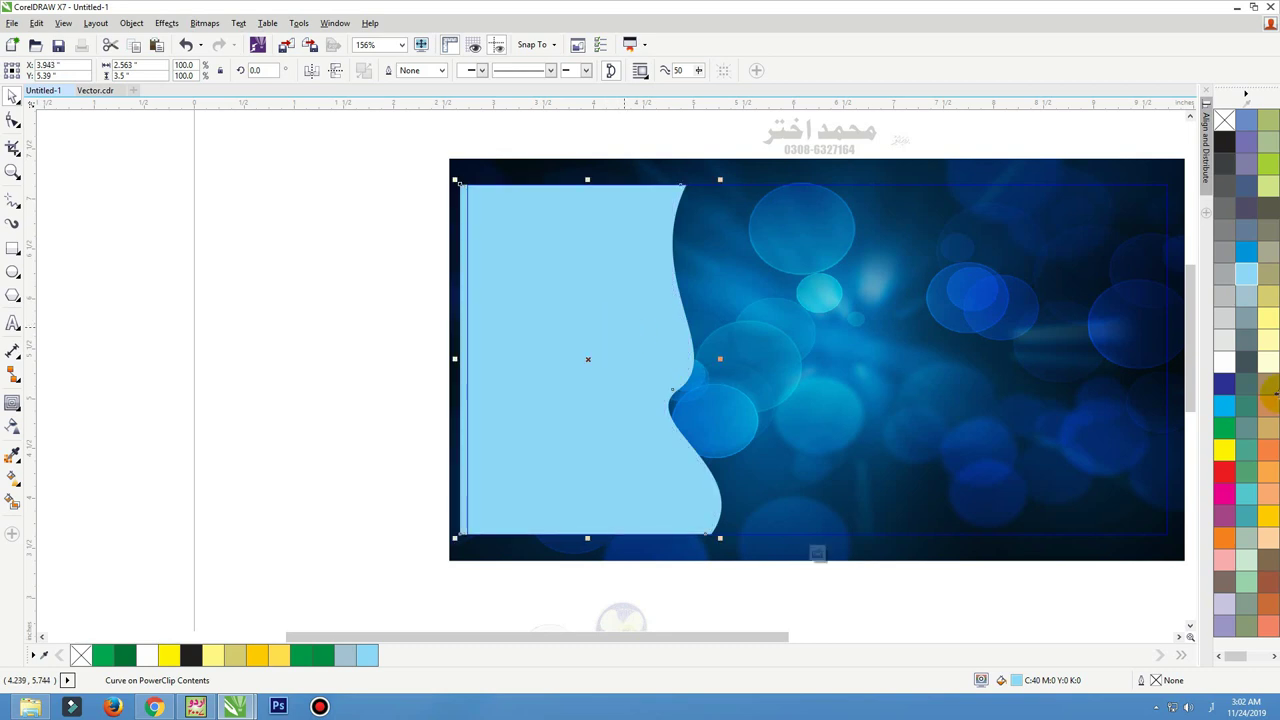
{"action": "left_click", "coordinate": [1247, 252]}
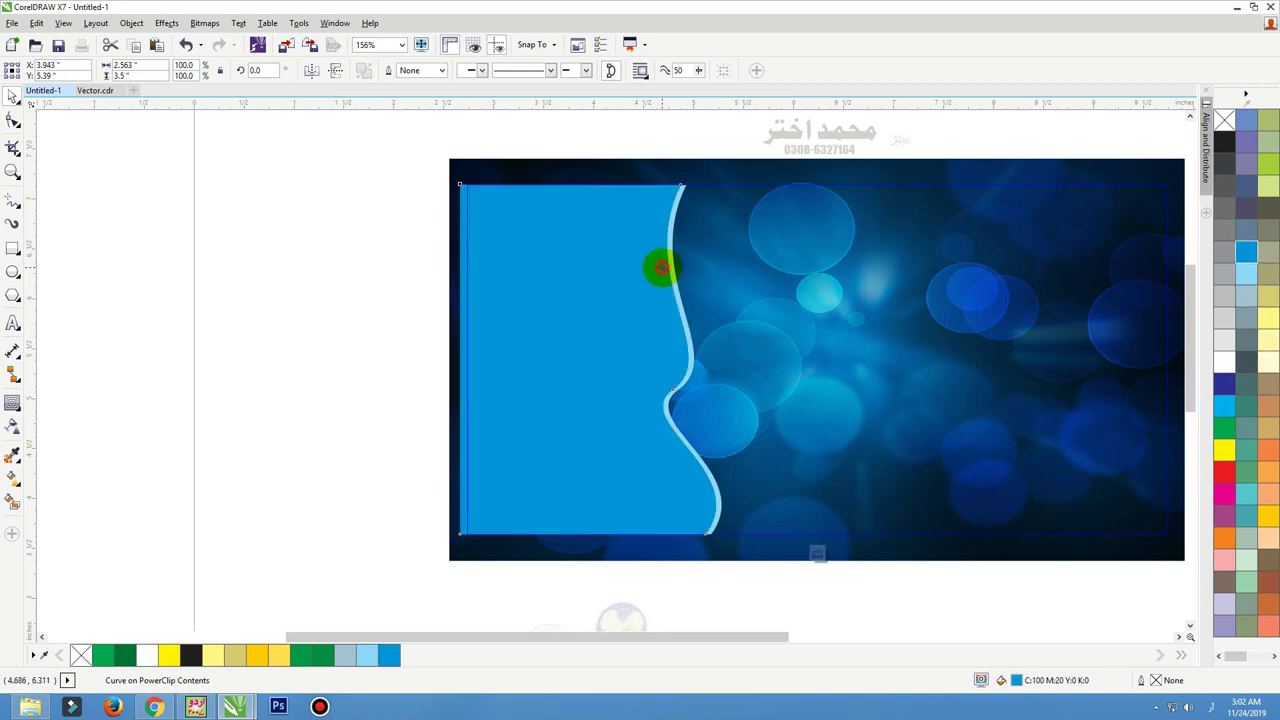
Skew the darker blue copy slightly so its upper edge leans to the left
{"action": "left_click", "coordinate": [586, 307]}
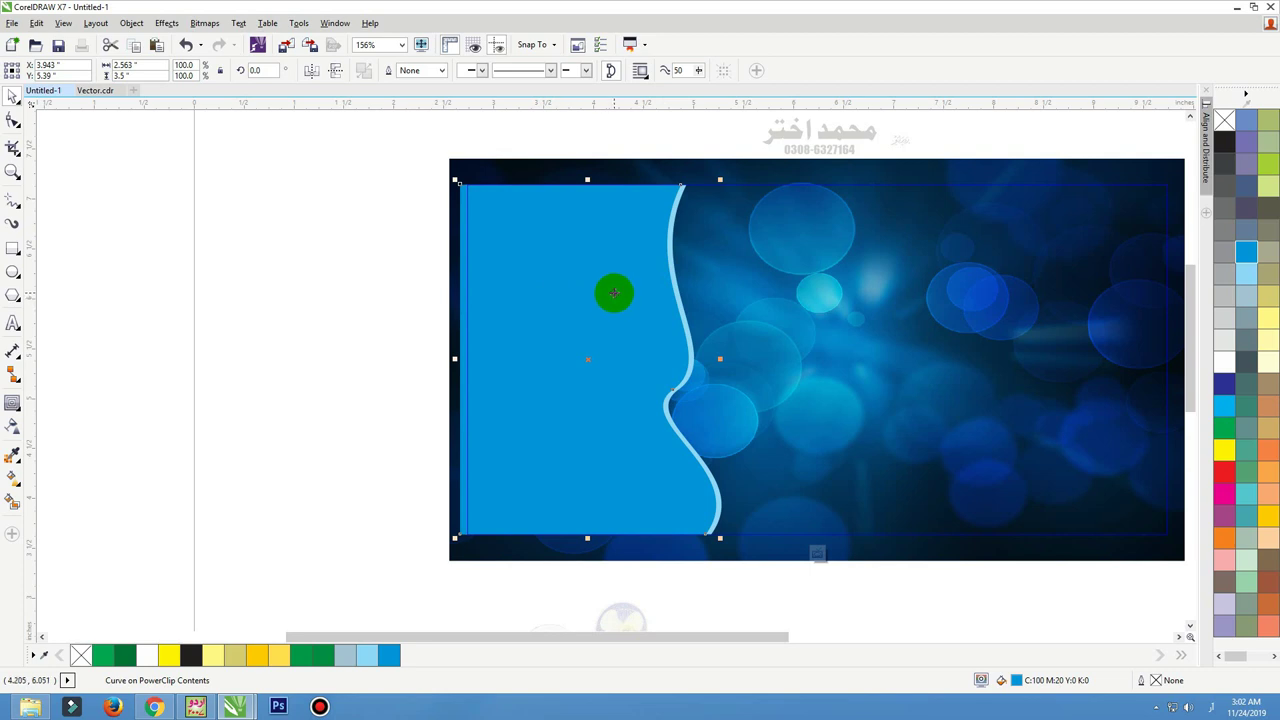
{"action": "left_click", "coordinate": [614, 292]}
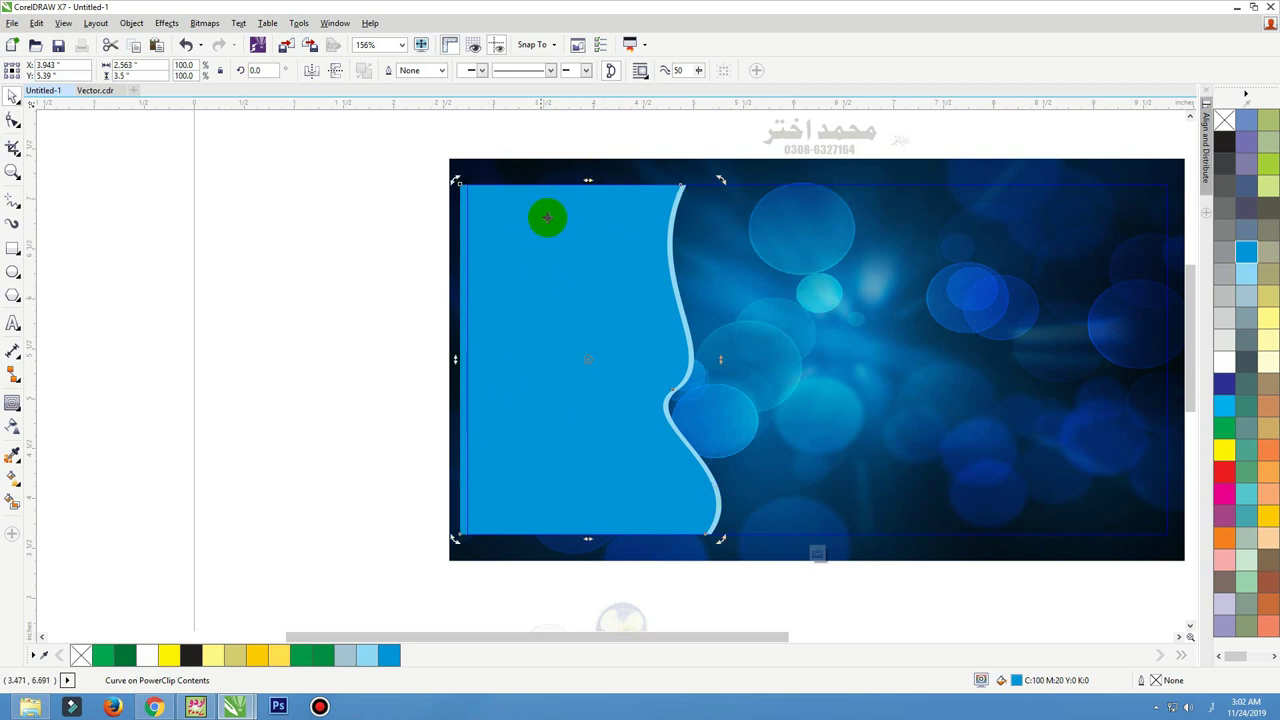
{"action": "left_click_drag", "start_coordinate": [585, 180], "coordinate": [578, 178]}
Add another copy of the wavy shape slightly to the left, filled with C:100 M:0 Y:0 K:0 and skewed leftward
{"action": "left_click", "coordinate": [593, 347]}
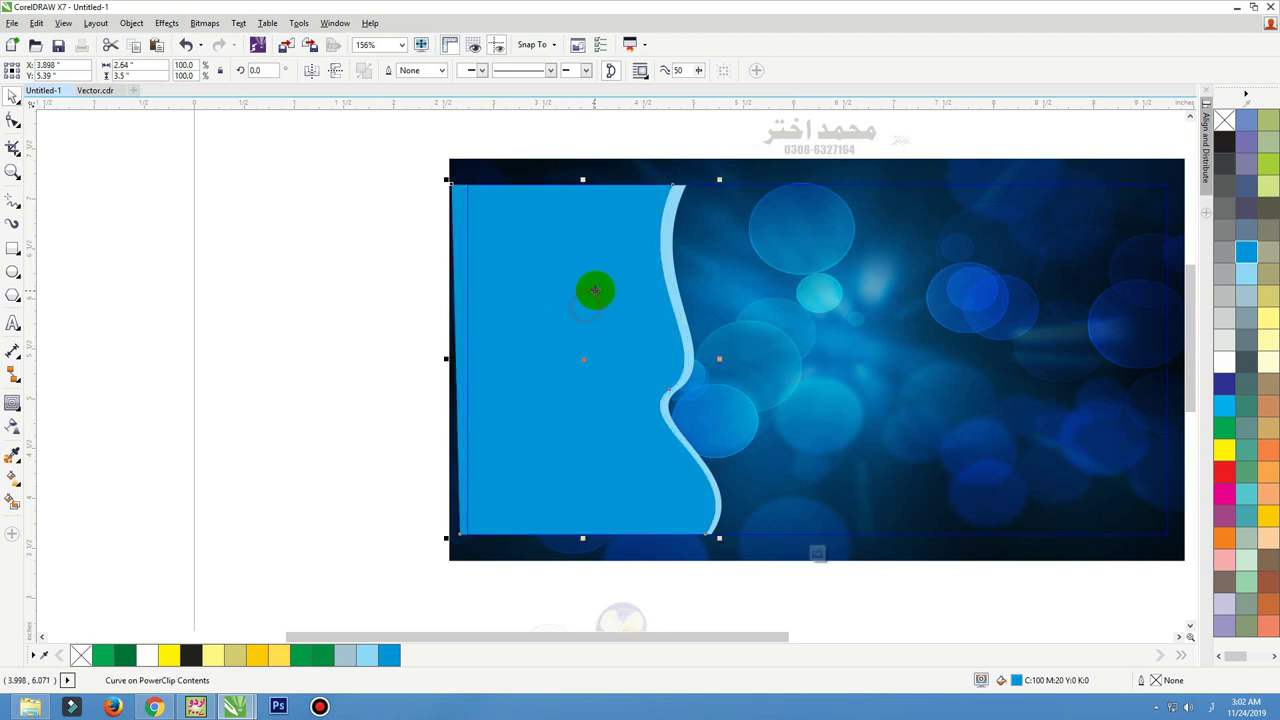
{"action": "left_click_drag", "start_coordinate": [595, 291], "coordinate": [590, 294]}
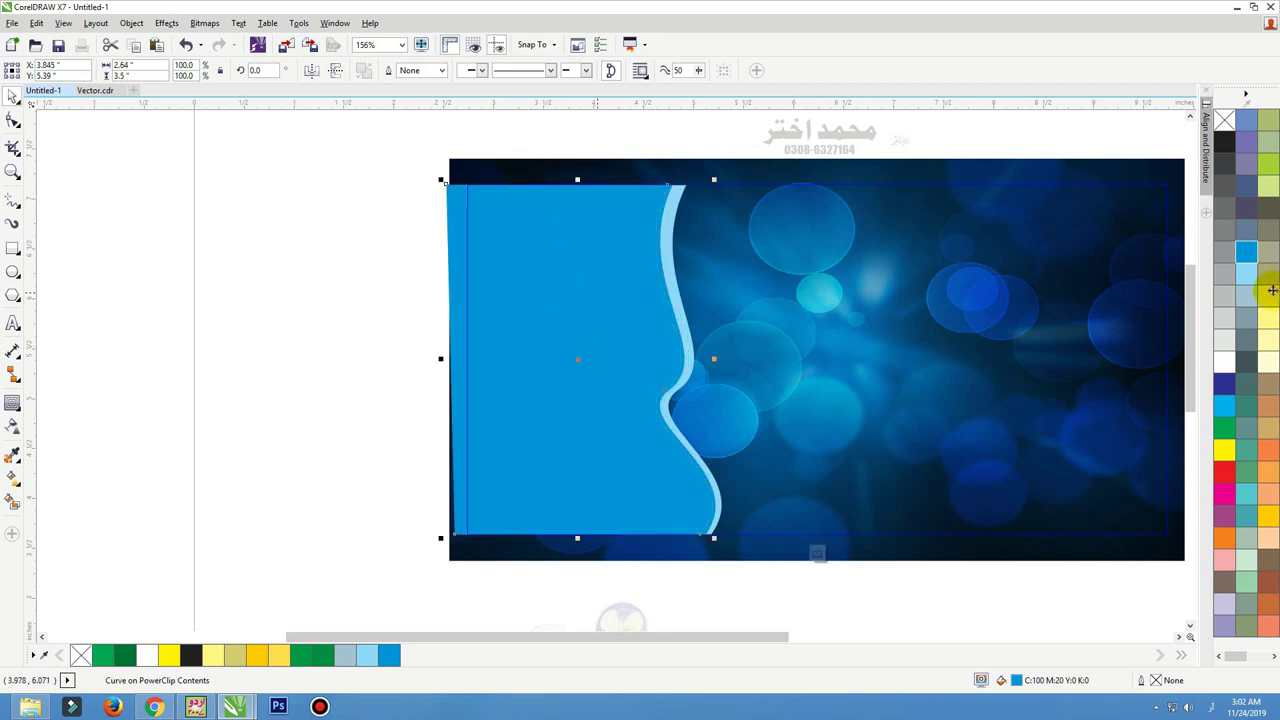
{"action": "left_click", "coordinate": [1222, 407]}
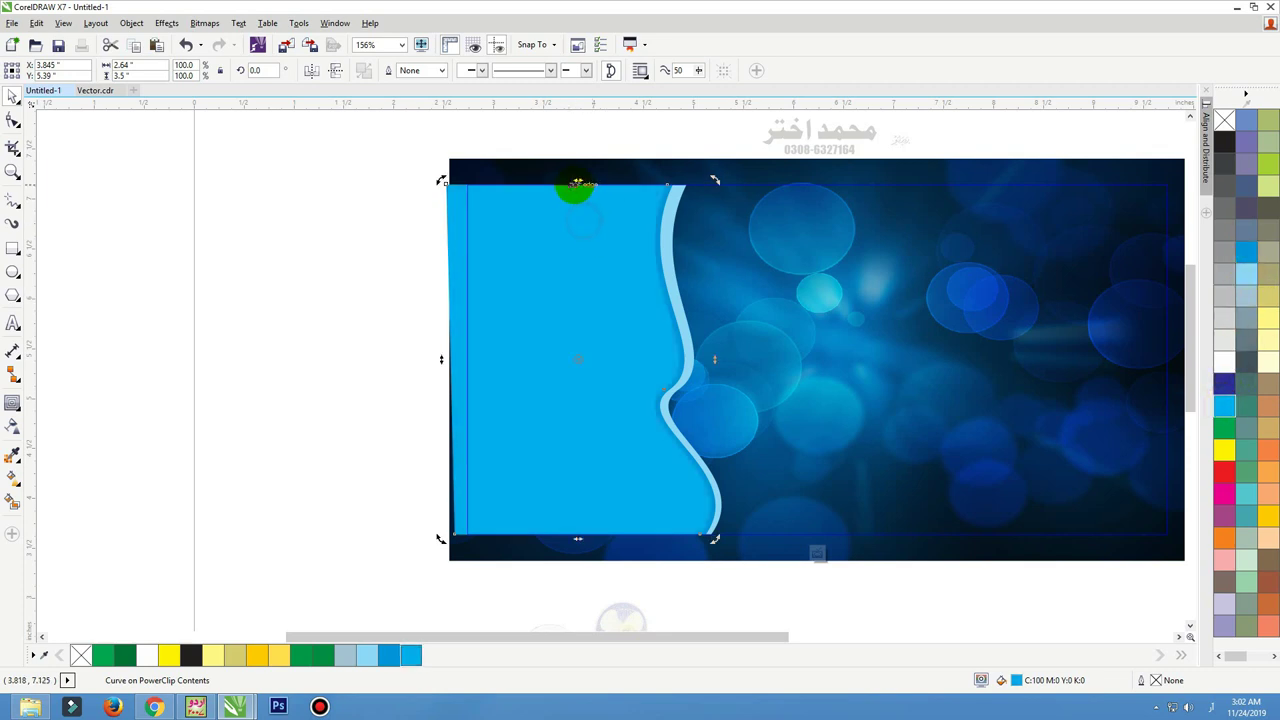
{"action": "left_click_drag", "start_coordinate": [576, 185], "coordinate": [567, 188]}
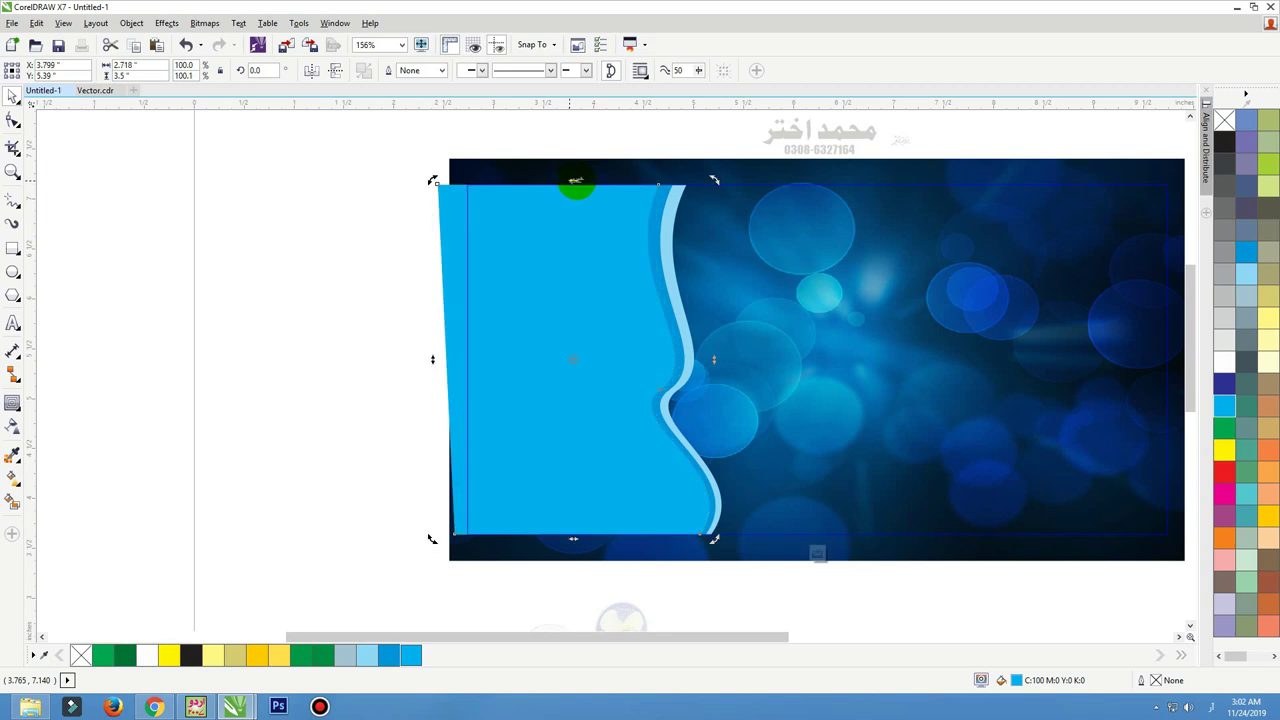
Duplicate the cyan wavy shape slightly to the left, fill the copy with light yellow and finish editing the PowerClip
{"action": "left_click", "coordinate": [556, 333]}
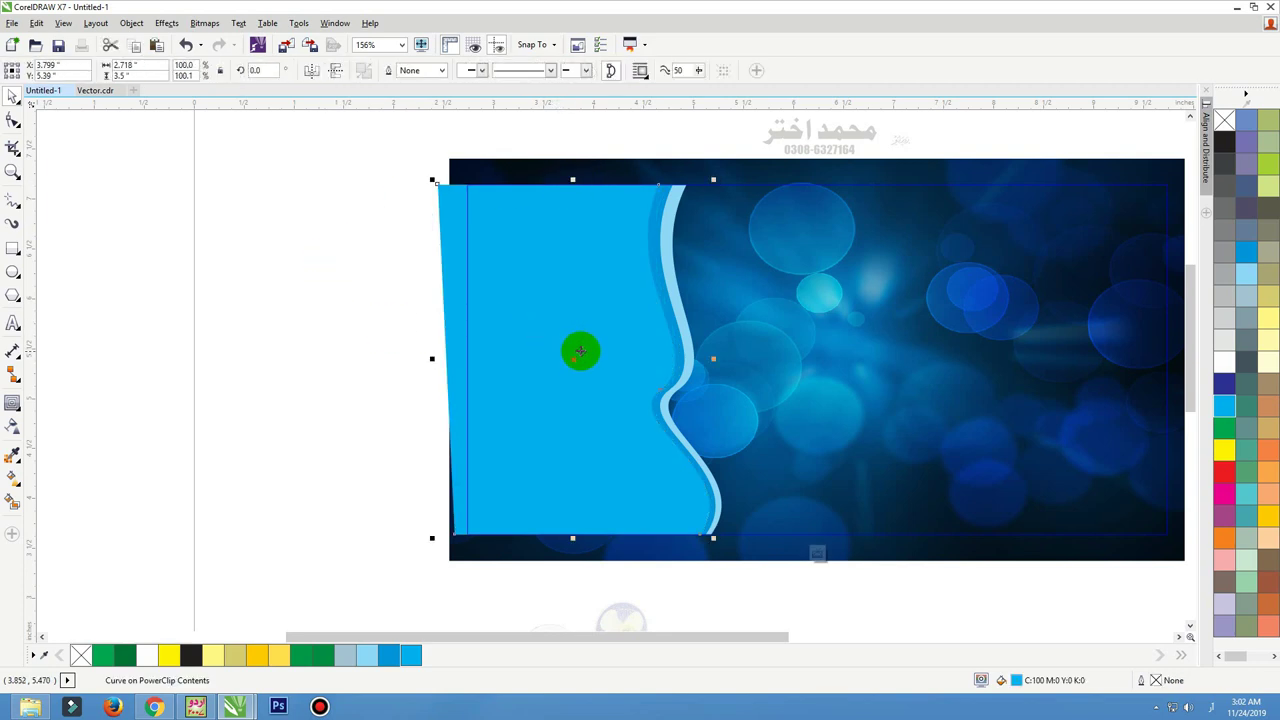
{"action": "left_click_drag", "start_coordinate": [580, 350], "coordinate": [573, 352]}
{"action": "left_click", "coordinate": [1267, 319]}
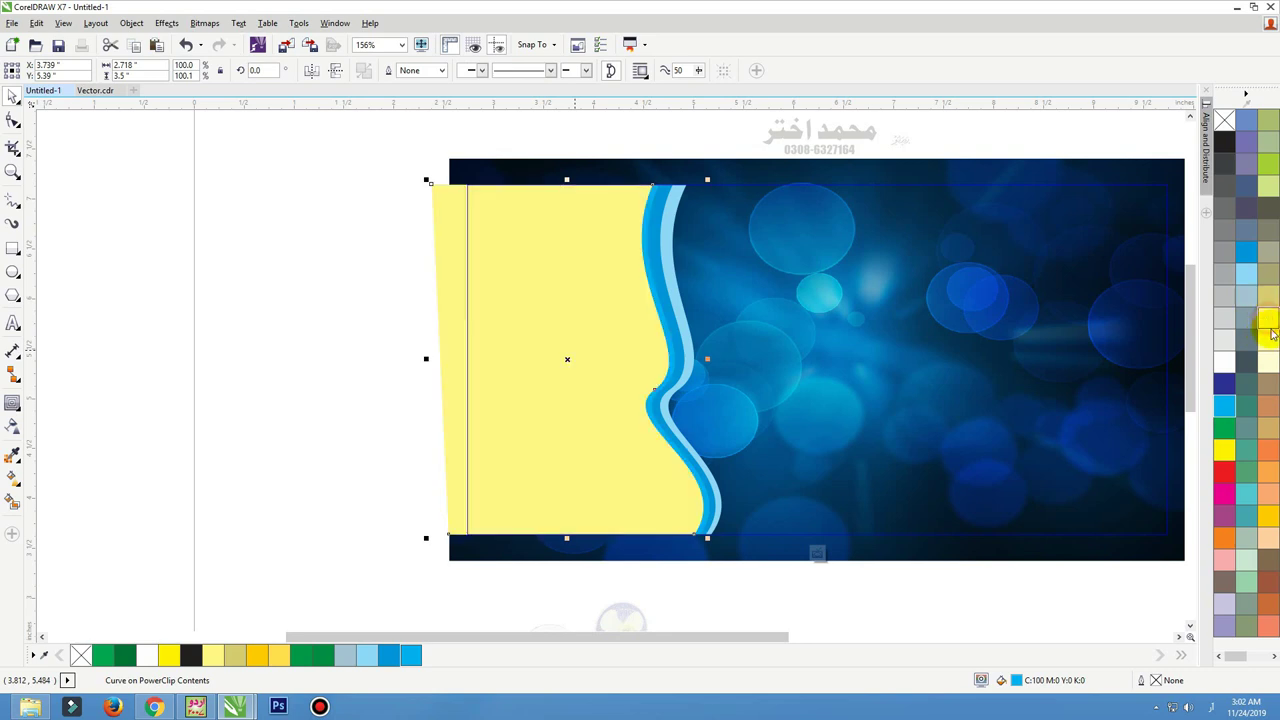
{"action": "left_click", "coordinate": [282, 283], "text": "ctrl"}
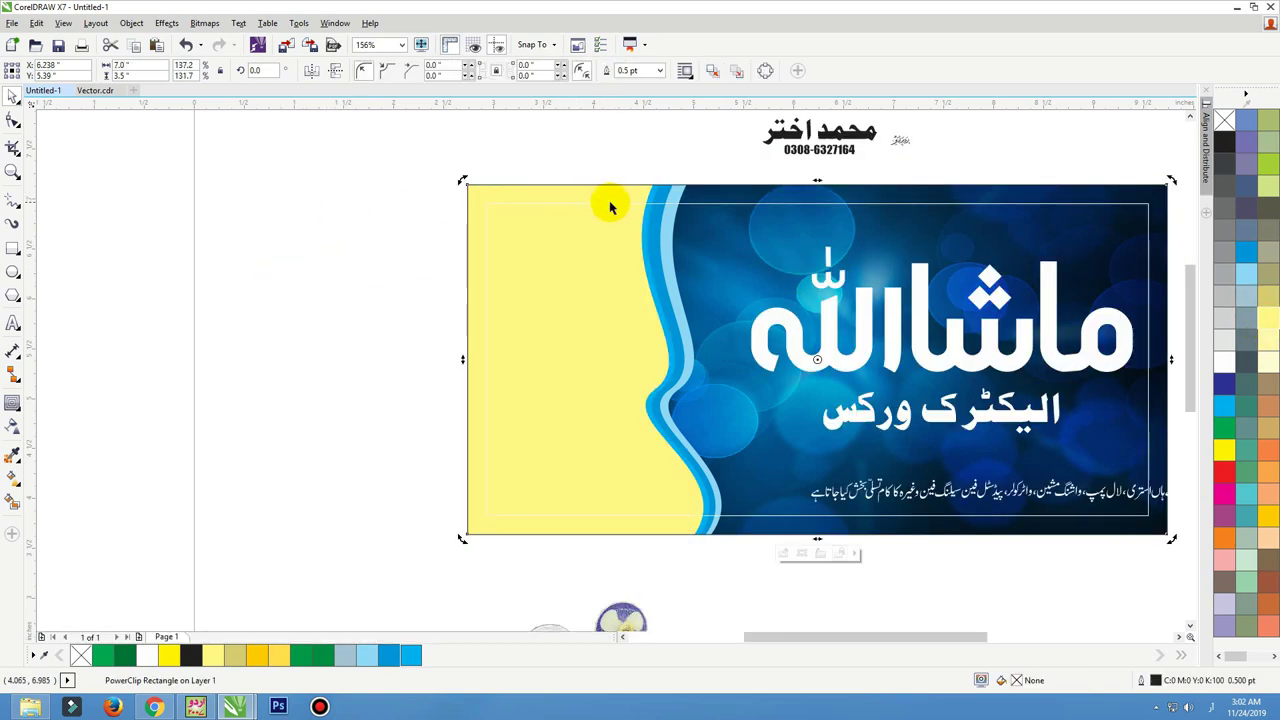
Recolour the yellow wavy shape inside the PowerClip to light blue C:40 M:0 Y:0 K:0 and finish editing the contents
{"action": "scroll", "coordinate": [610, 203], "scroll_direction": "down", "scroll_amount": 2}
{"action": "key", "text": "F2"}
{"action": "left_click_drag", "start_coordinate": [491, 203], "coordinate": [803, 543]}
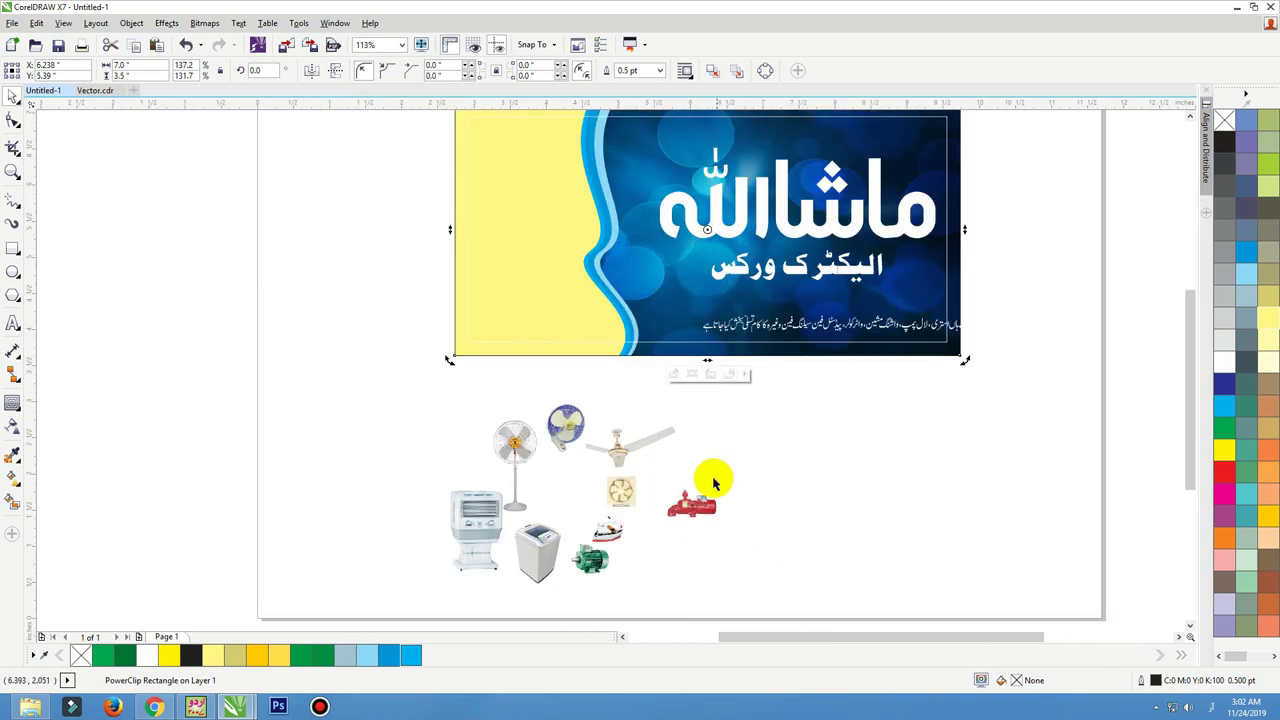
{"action": "left_click", "coordinate": [703, 502]}
{"action": "left_click", "coordinate": [463, 350]}
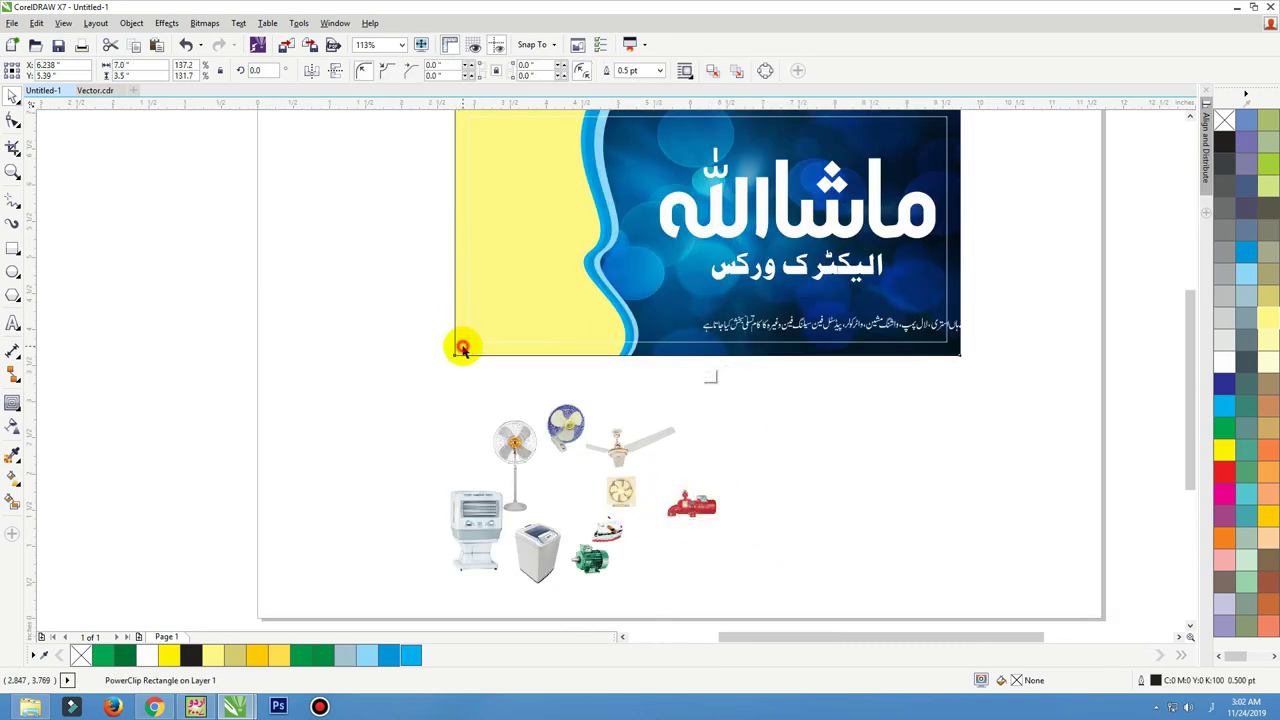
{"action": "double_click", "coordinate": [500, 294]}
{"action": "key", "text": "shift+F2"}
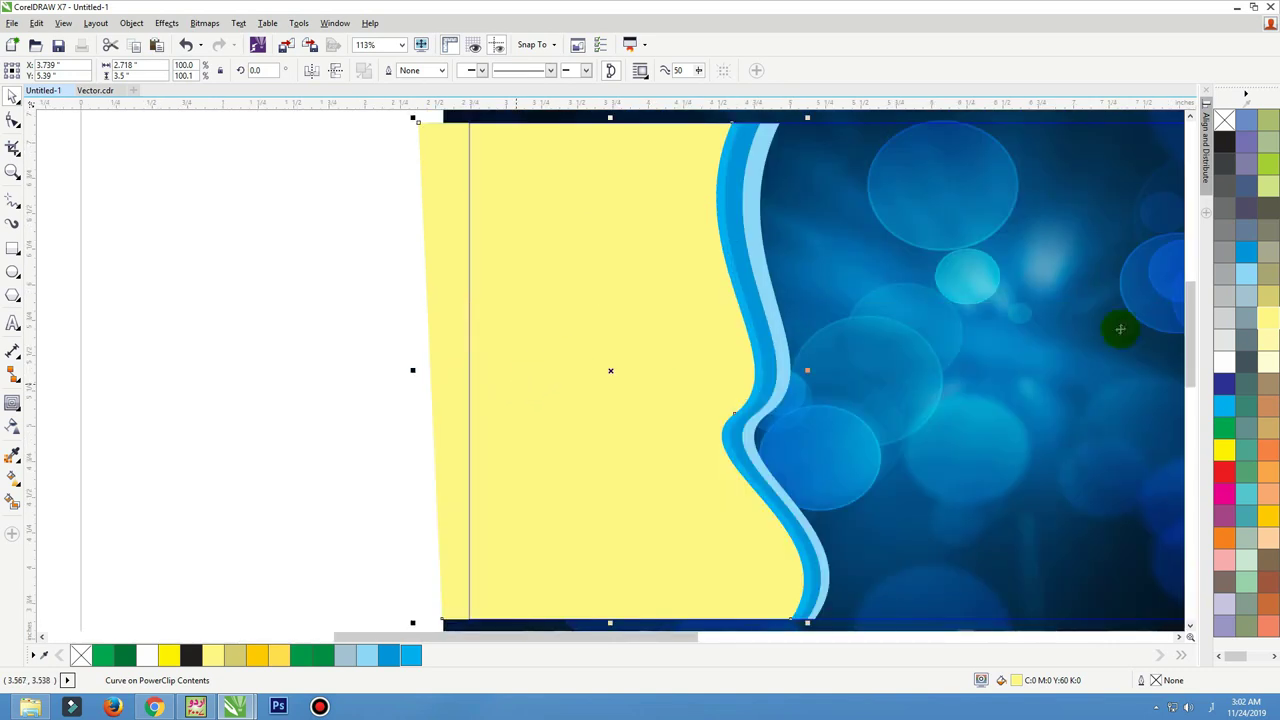
{"action": "left_click", "coordinate": [1225, 361]}
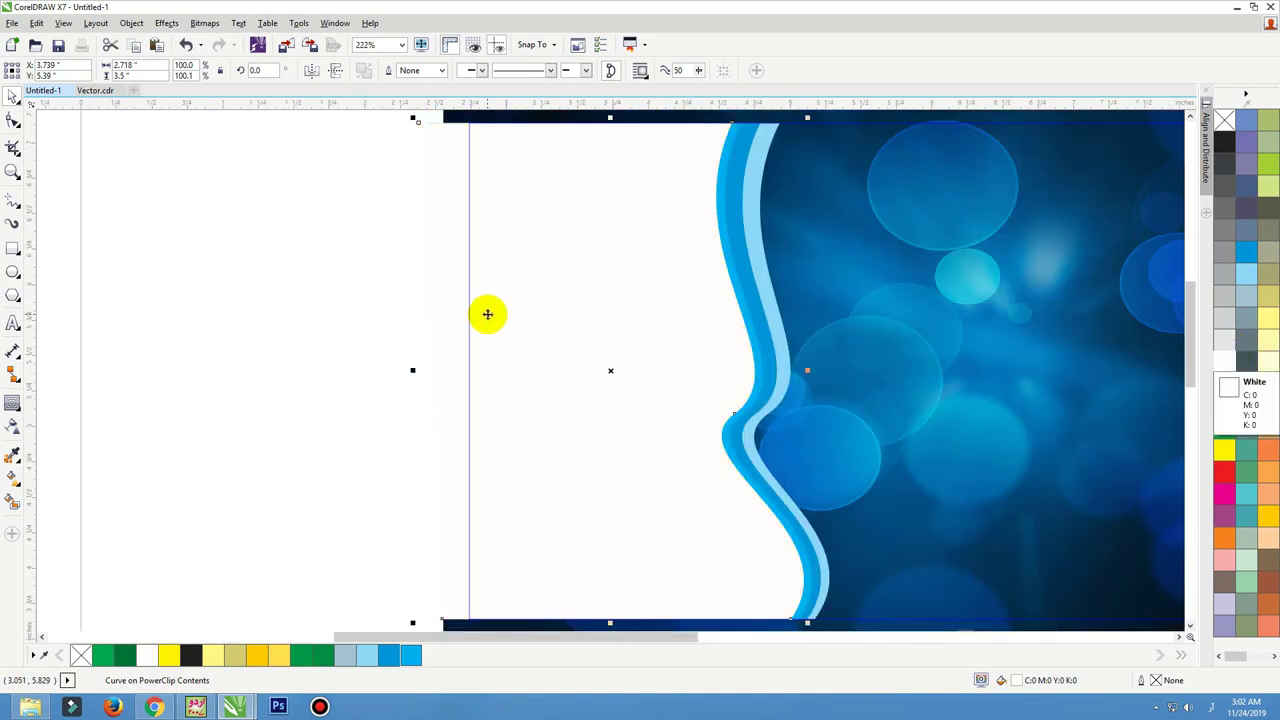
{"action": "left_click", "coordinate": [1243, 277]}
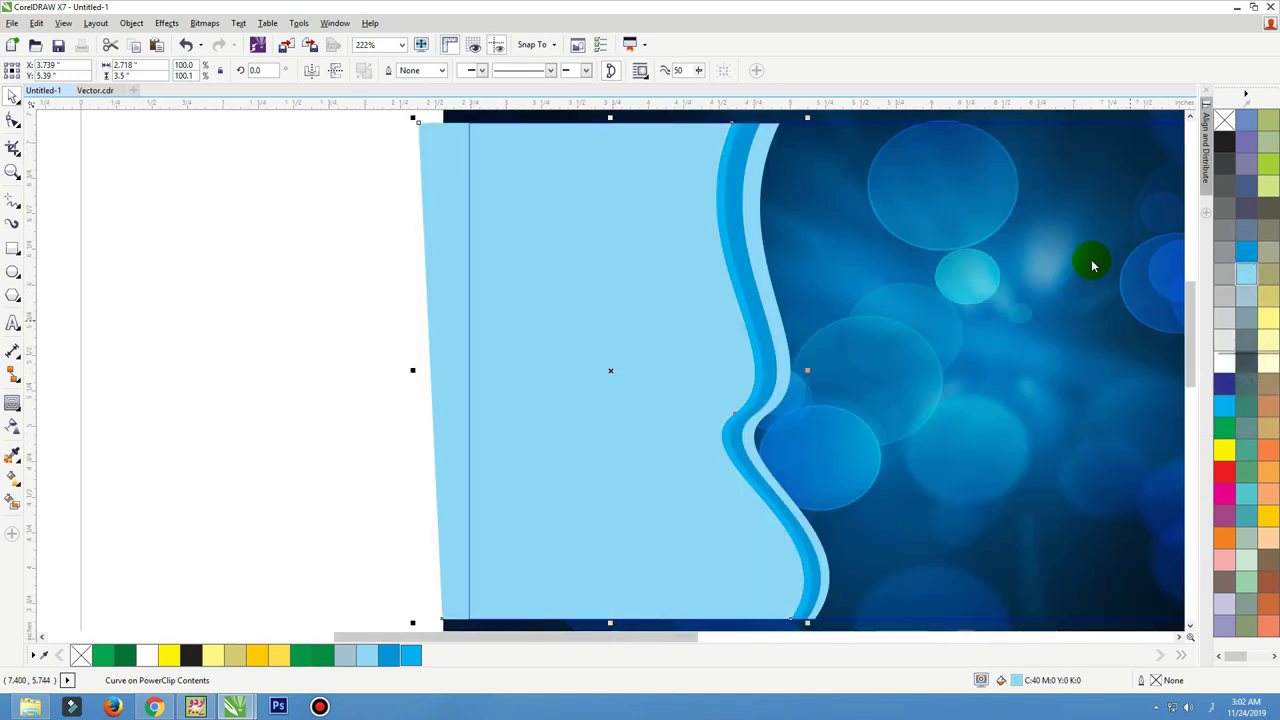
{"action": "left_click", "coordinate": [394, 297], "text": "ctrl"}
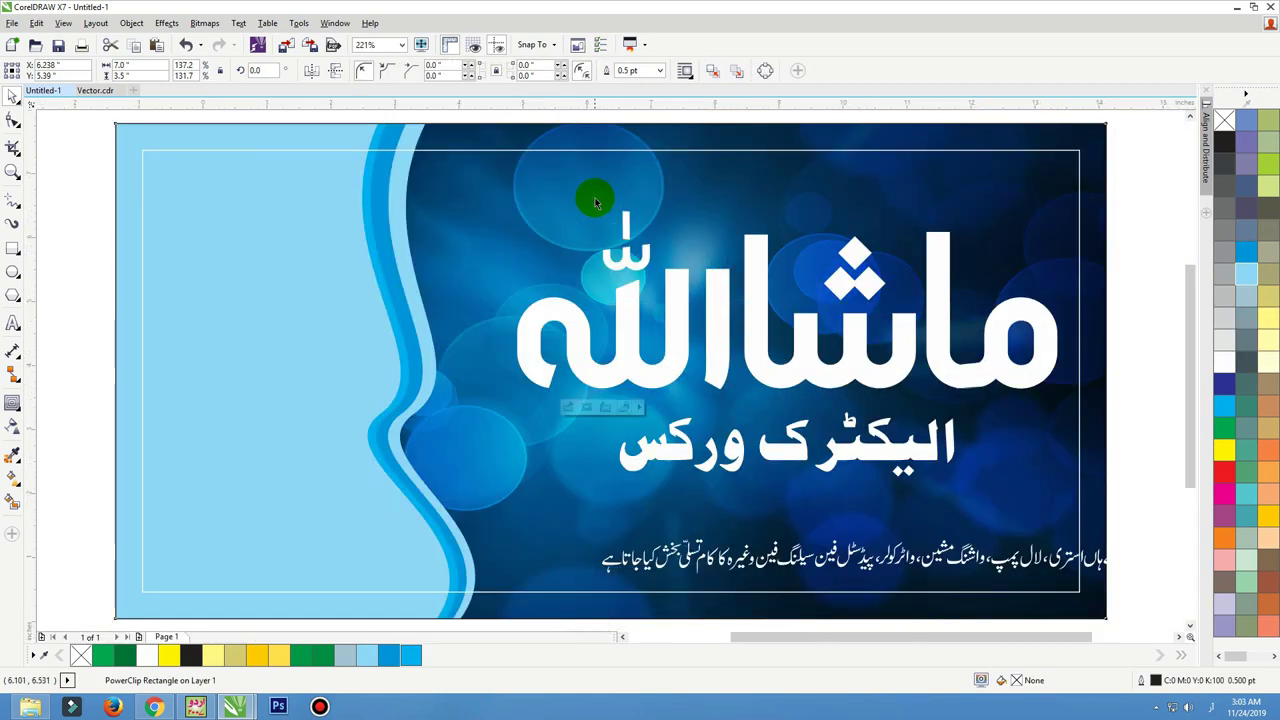
Move the air cooler, the pedestal fan and the remaining seven appliance pictures from below the banner onto its light blue panel
{"action": "scroll", "coordinate": [420, 437], "scroll_direction": "down", "scroll_amount": 3}
{"action": "scroll", "coordinate": [423, 457], "scroll_direction": "up", "scroll_amount": 1}
{"action": "left_click", "coordinate": [403, 516]}
{"action": "left_click", "coordinate": [391, 557], "text": "shift"}
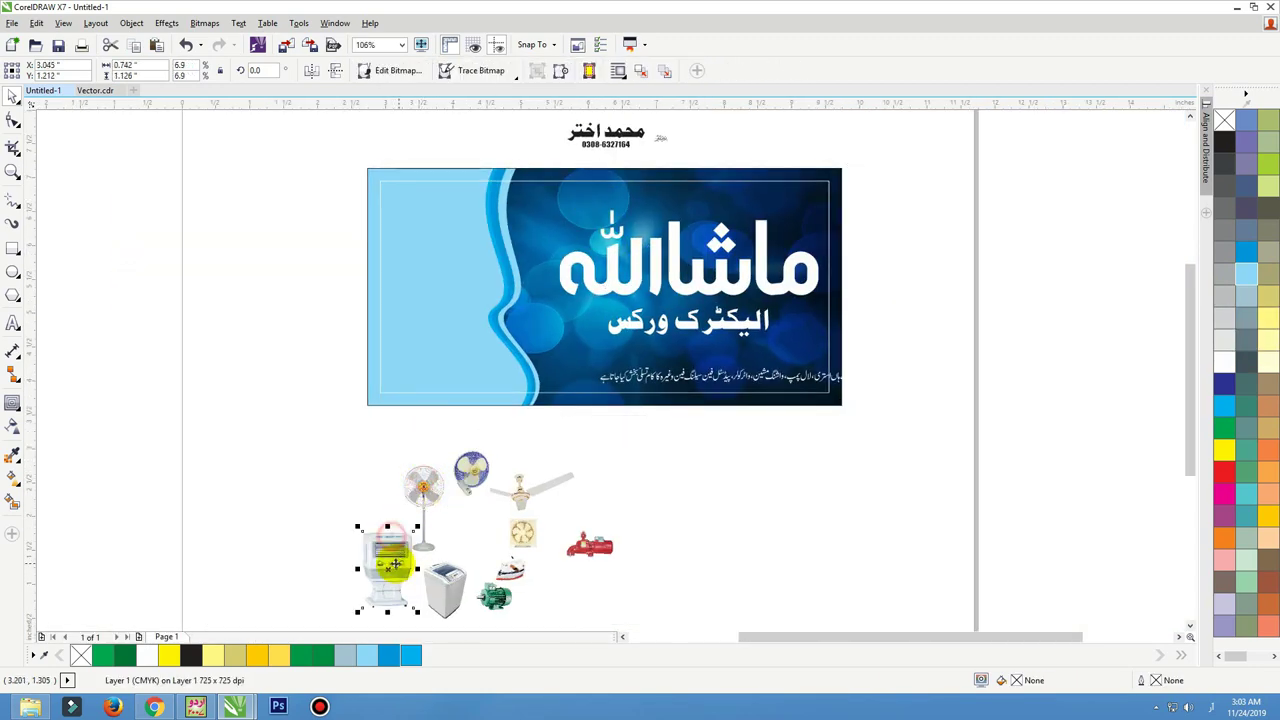
{"action": "left_click_drag", "start_coordinate": [395, 537], "coordinate": [412, 320]}
{"action": "left_click_drag", "start_coordinate": [369, 474], "coordinate": [573, 567]}
{"action": "left_click_drag", "start_coordinate": [643, 444], "coordinate": [256, 688]}
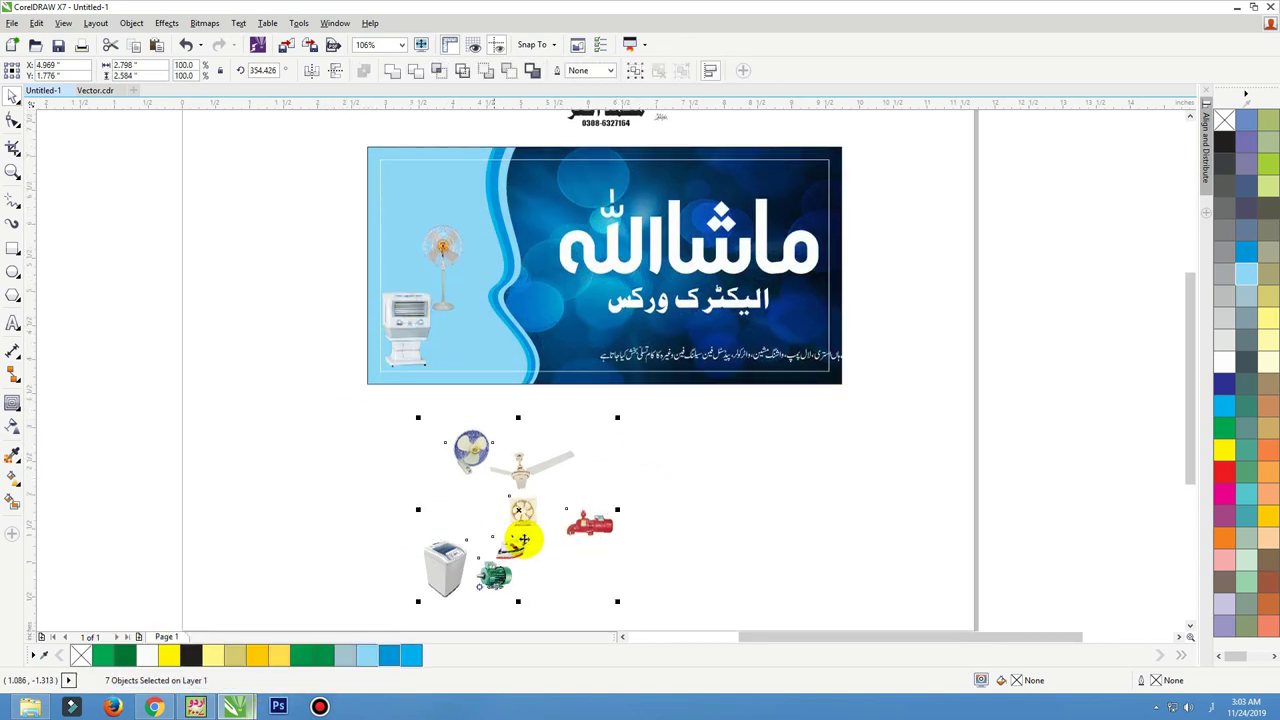
{"action": "left_click_drag", "start_coordinate": [523, 540], "coordinate": [446, 347]}
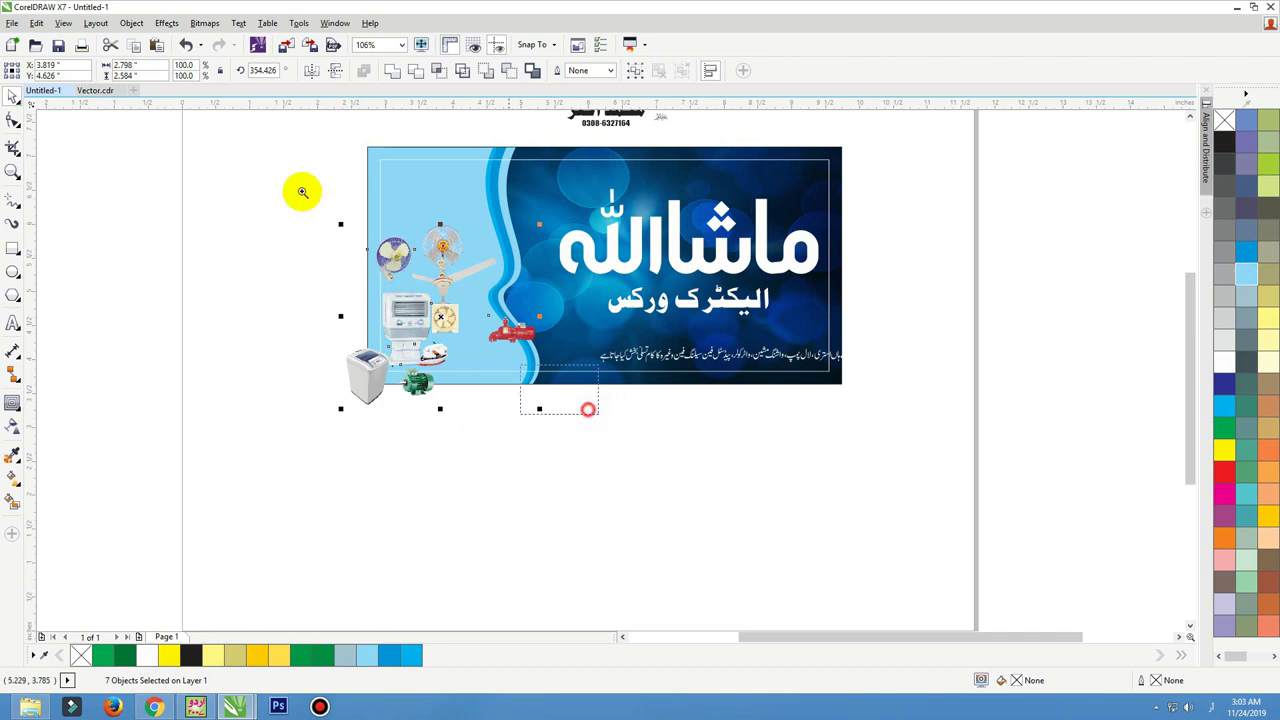
Place the ceiling fan in the panel's upper-left corner, enlarge it to about 1.57 inches wide and PowerClip it into the banner
{"action": "left_click_drag", "start_coordinate": [302, 192], "coordinate": [253, 137]}
{"action": "left_click", "coordinate": [300, 230]}
{"action": "left_click_drag", "start_coordinate": [627, 369], "coordinate": [551, 191]}
{"action": "left_click_drag", "start_coordinate": [667, 236], "coordinate": [691, 243]}
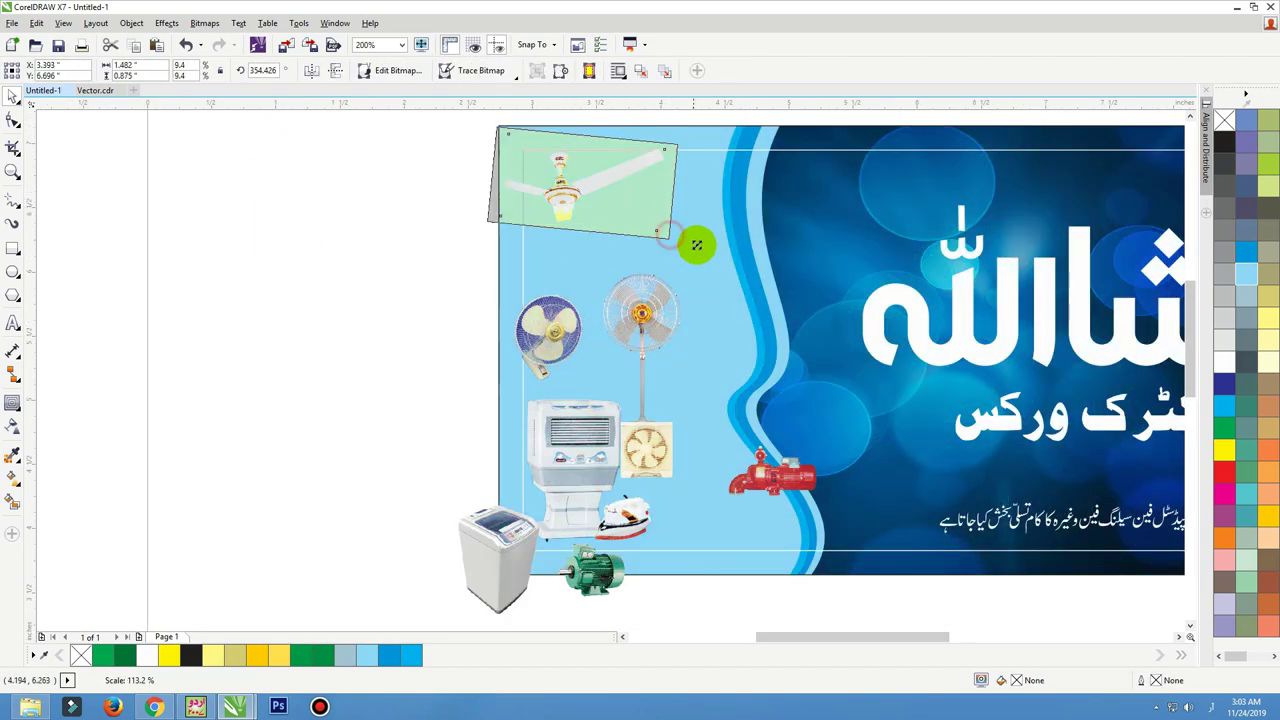
{"action": "left_click_drag", "start_coordinate": [611, 206], "coordinate": [605, 194]}
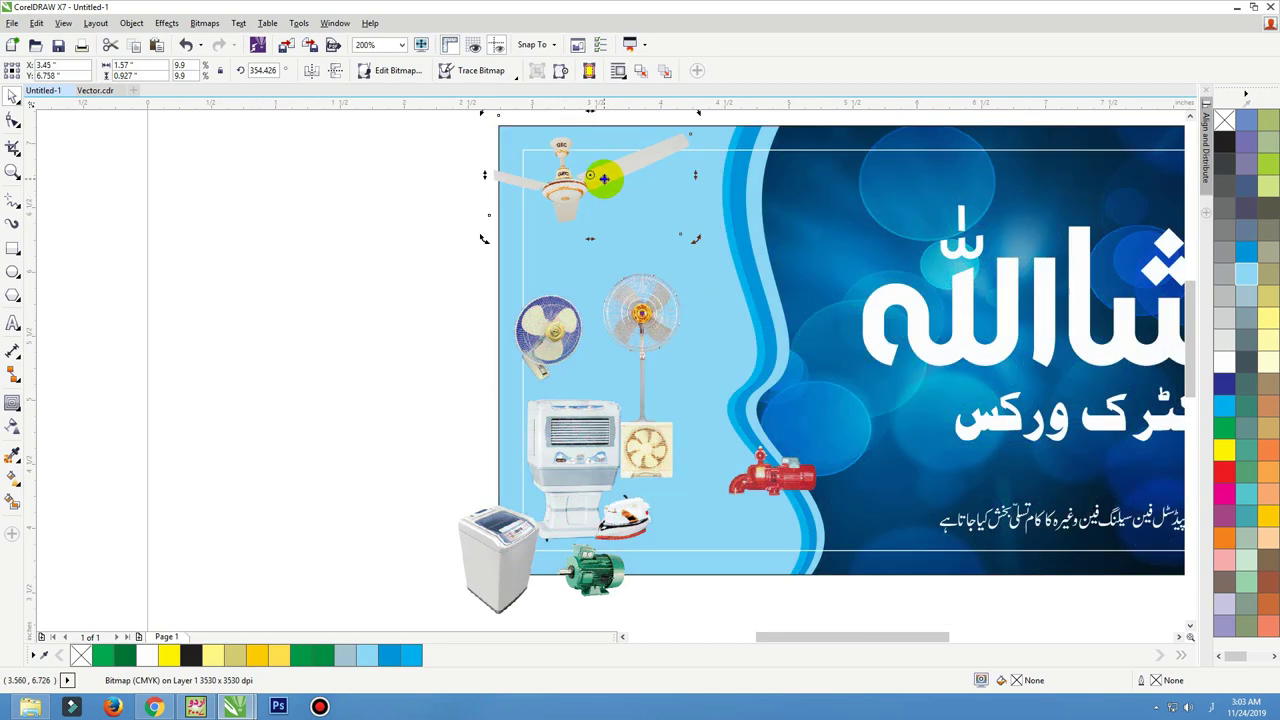
{"action": "right_click", "coordinate": [604, 178]}
{"action": "left_click", "coordinate": [751, 114]}
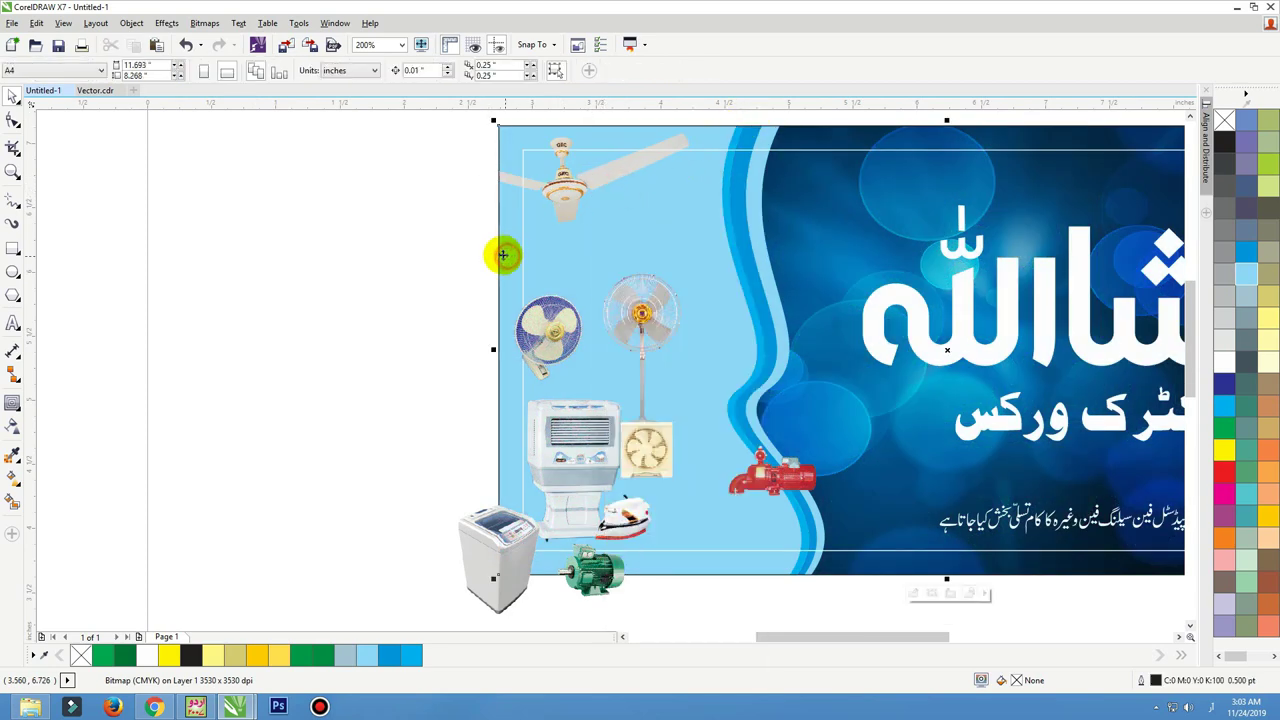
Arrange the wall fan beside the ceiling fan, the pedestal fan above the raised air cooler, and the iron near the wavy edge
{"action": "left_click_drag", "start_coordinate": [540, 318], "coordinate": [687, 190]}
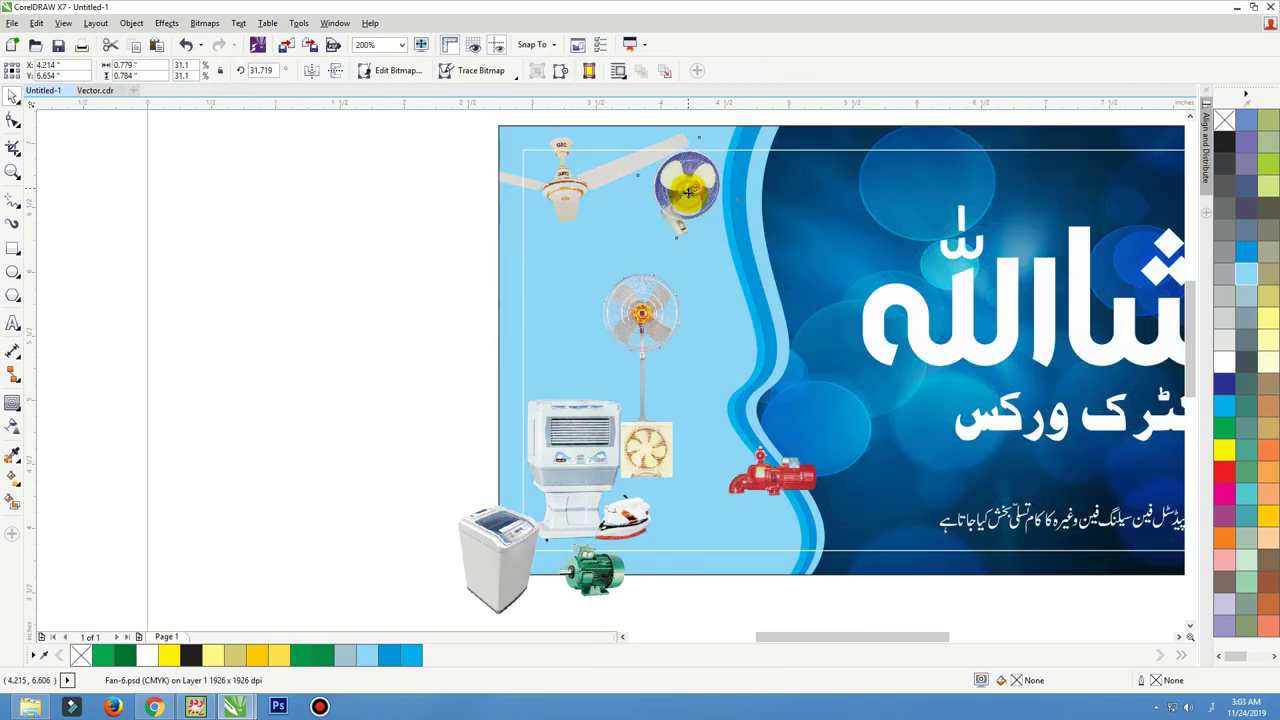
{"action": "left_click_drag", "start_coordinate": [640, 312], "coordinate": [679, 290]}
{"action": "left_click", "coordinate": [577, 445]}
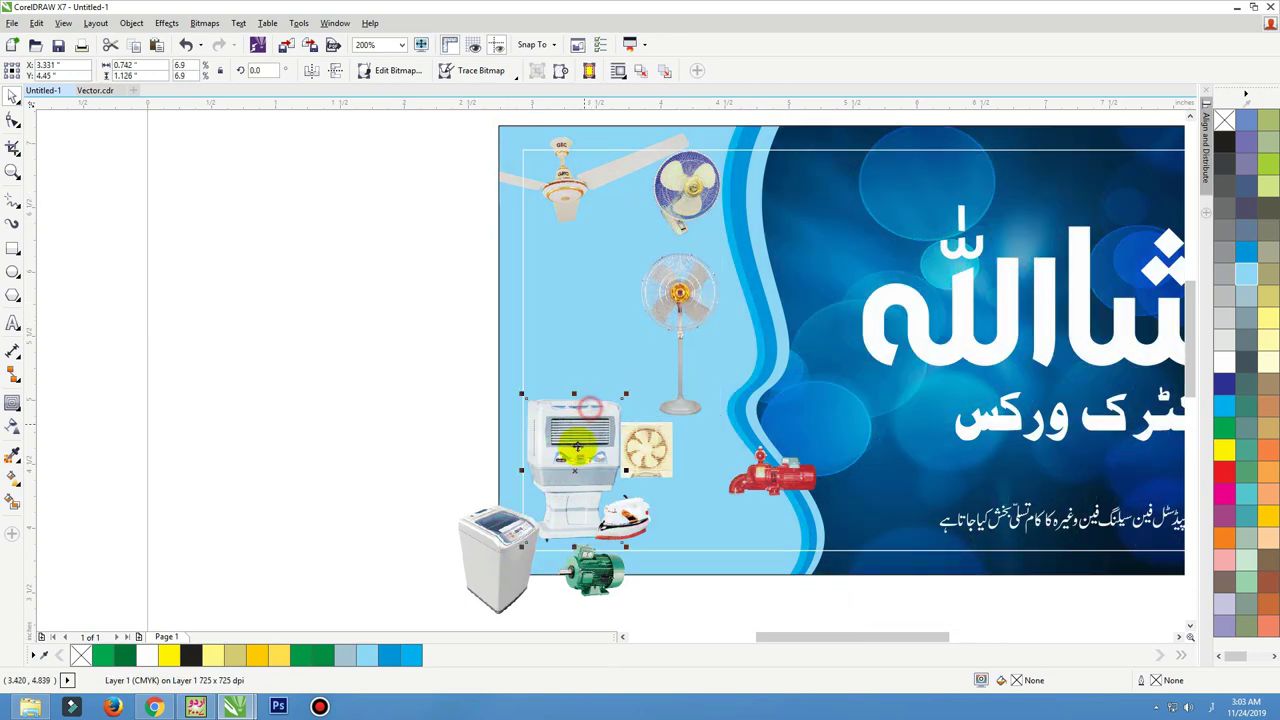
{"action": "left_click_drag", "start_coordinate": [629, 523], "coordinate": [737, 304]}
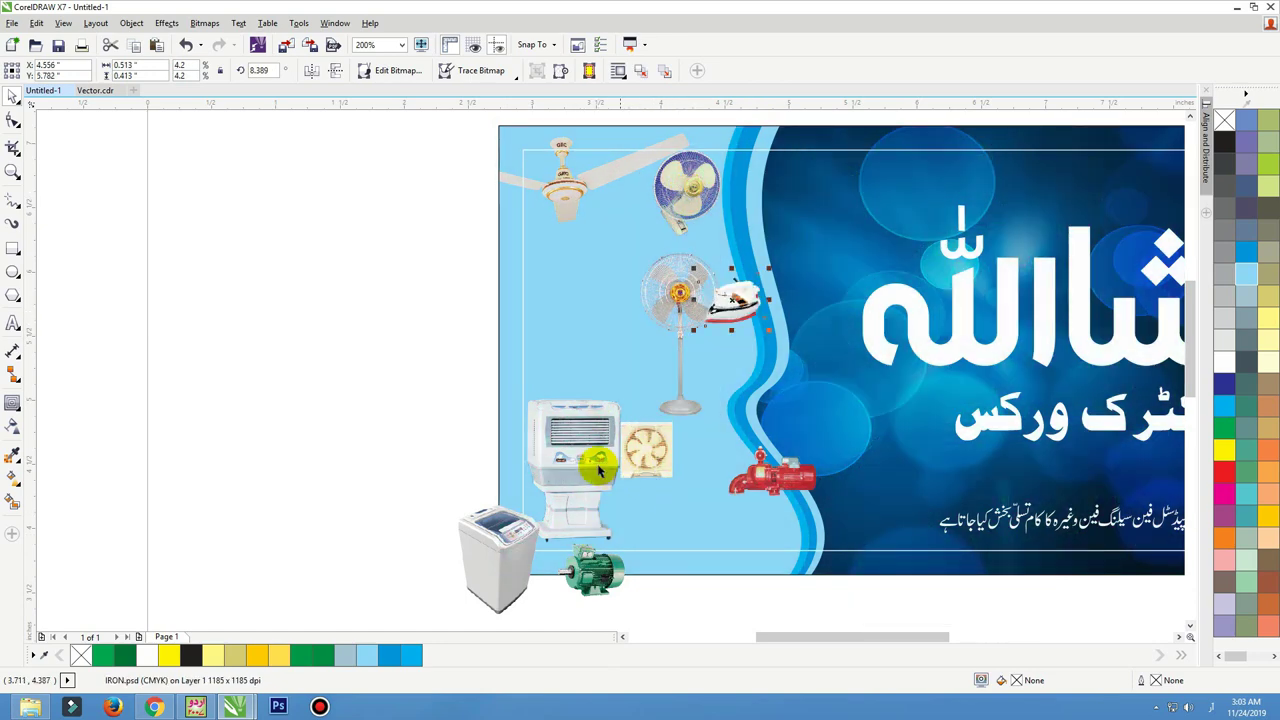
{"action": "left_click_drag", "start_coordinate": [598, 470], "coordinate": [598, 442]}
{"action": "left_click_drag", "start_coordinate": [683, 305], "coordinate": [578, 260]}
Move the exhaust fan up beside the pedestal fan's pole and enlarge it to about 0.5 inch wide
{"action": "left_click", "coordinate": [637, 437]}
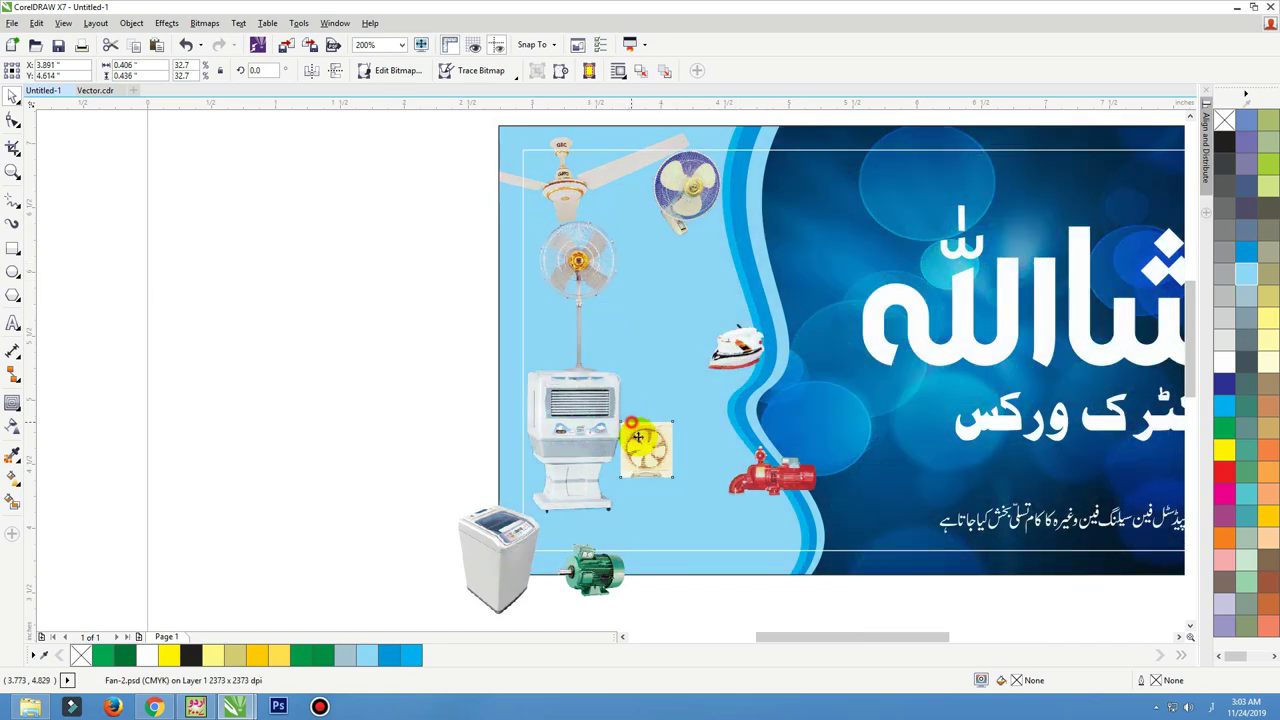
{"action": "left_click_drag", "start_coordinate": [659, 436], "coordinate": [654, 307]}
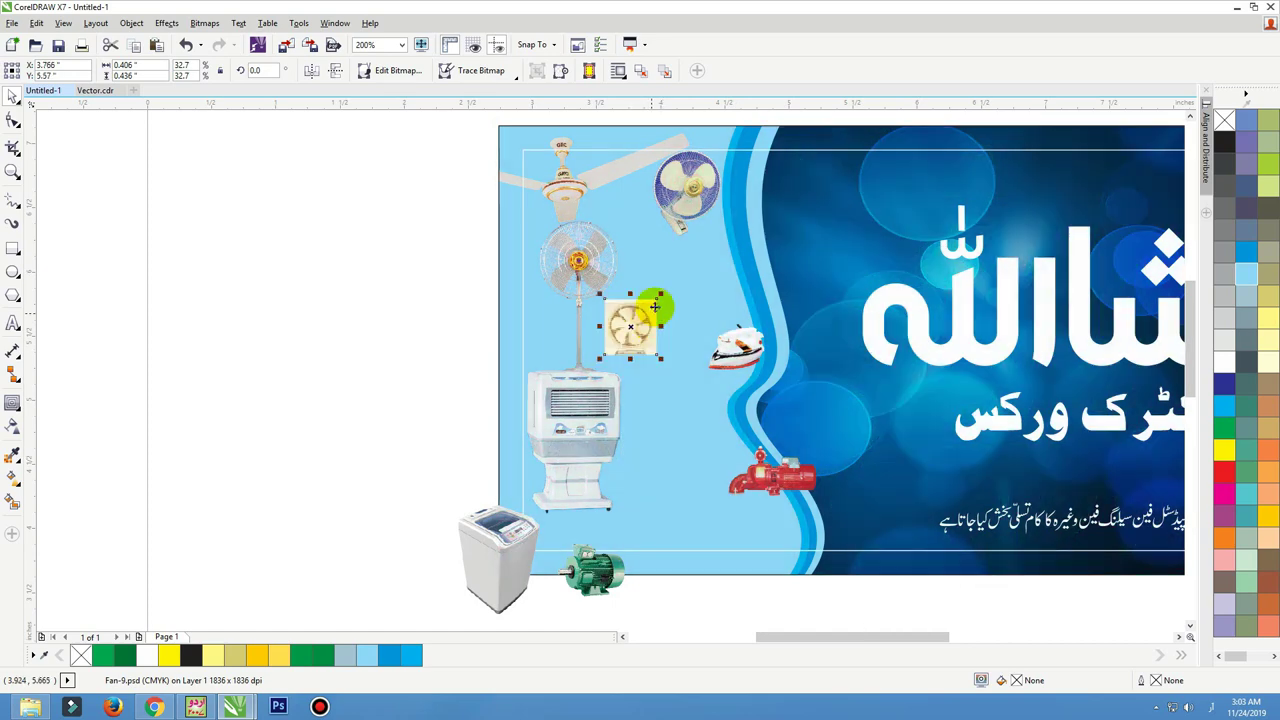
{"action": "left_click", "coordinate": [735, 345]}
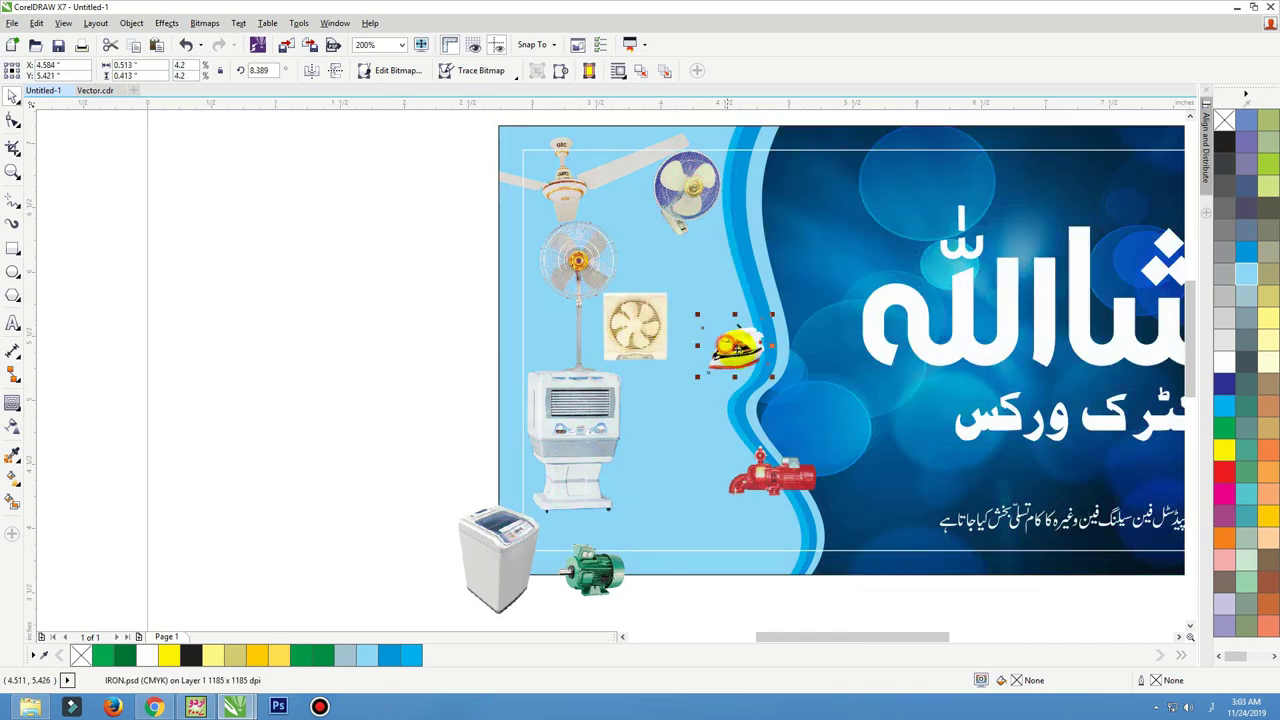
Place the washing machine beside the air cooler and enlarge them to about 0.87 and 0.81 inch wide respectively
{"action": "left_click_drag", "start_coordinate": [495, 556], "coordinate": [655, 492]}
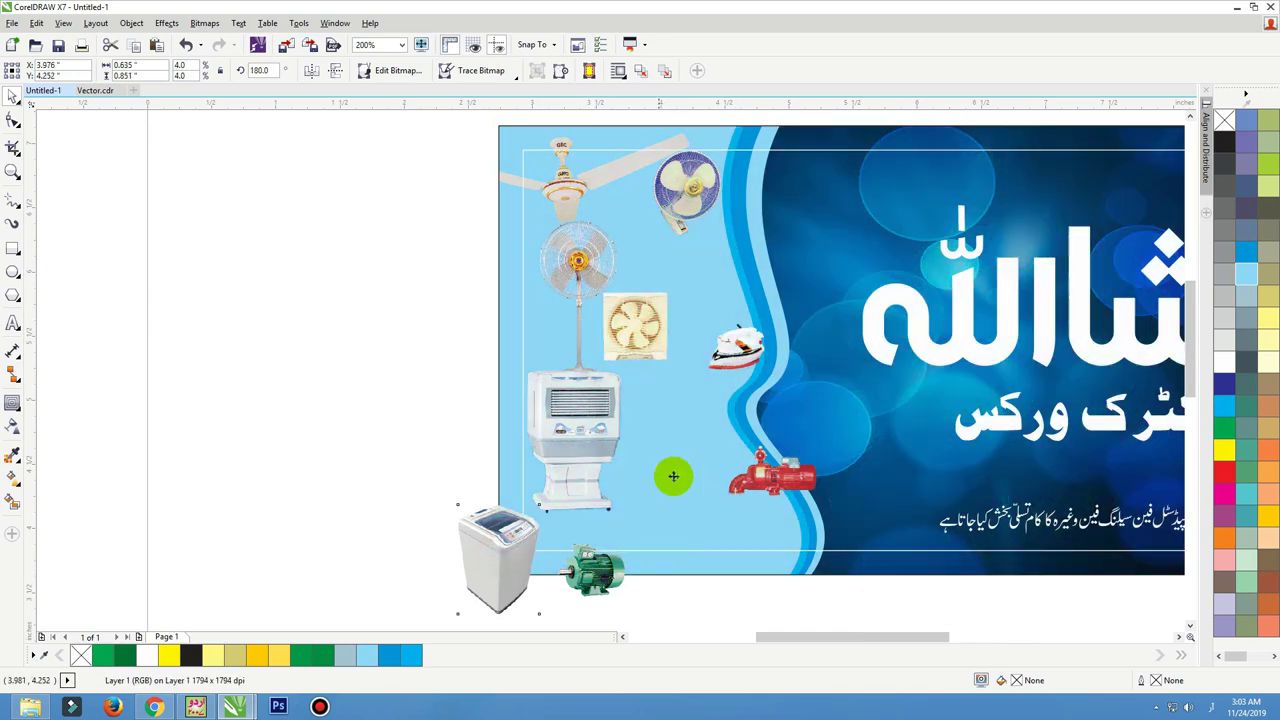
{"action": "mouse_move", "coordinate": [704, 438]}
{"action": "left_mouse_down"}
{"action": "mouse_move", "coordinate": [752, 369]}
{"action": "mouse_move", "coordinate": [725, 398]}
{"action": "left_mouse_up"}
{"action": "left_click_drag", "start_coordinate": [678, 475], "coordinate": [686, 467]}
{"action": "left_click_drag", "start_coordinate": [594, 480], "coordinate": [590, 505]}
{"action": "left_click_drag", "start_coordinate": [622, 388], "coordinate": [631, 375]}
Position the exhaust fan beside the pedestal fan's head, the iron beside the washing machine, and the motor and enlarged pump above the washing machine
{"action": "left_click_drag", "start_coordinate": [643, 329], "coordinate": [647, 272]}
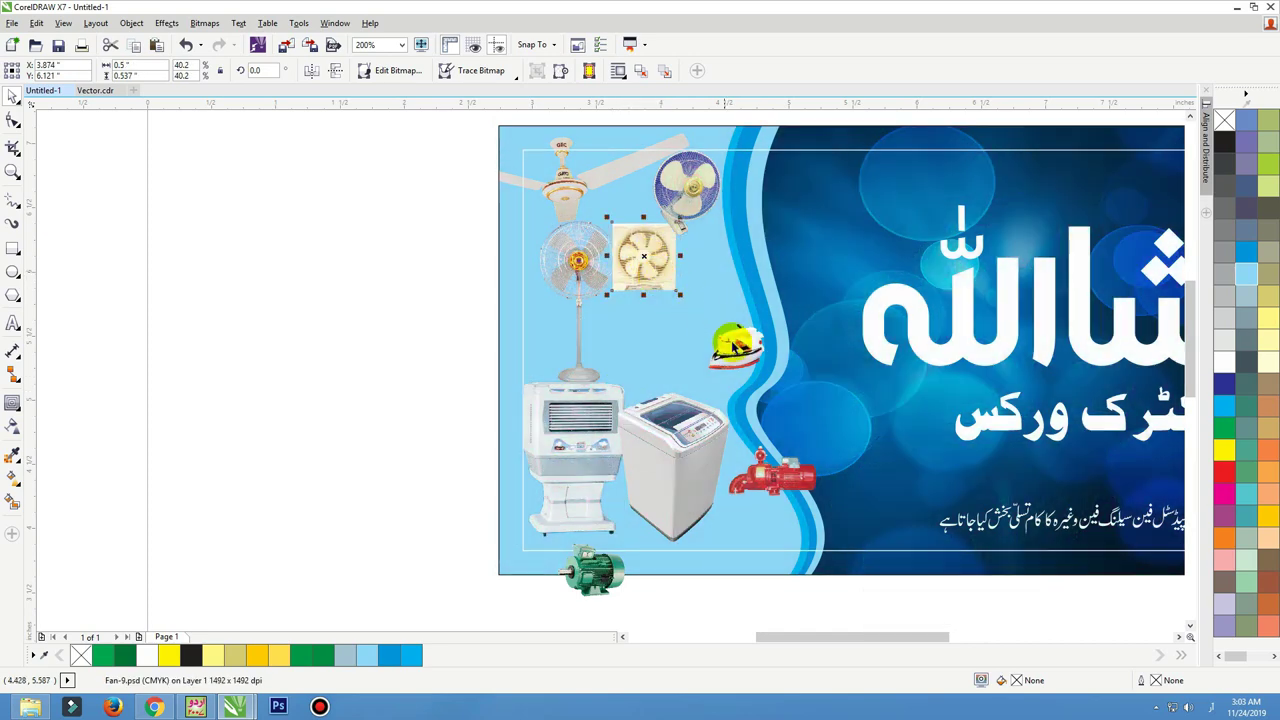
{"action": "left_click", "coordinate": [735, 345]}
{"action": "left_click_drag", "start_coordinate": [602, 586], "coordinate": [762, 566]}
{"action": "left_click_drag", "start_coordinate": [786, 482], "coordinate": [660, 362]}
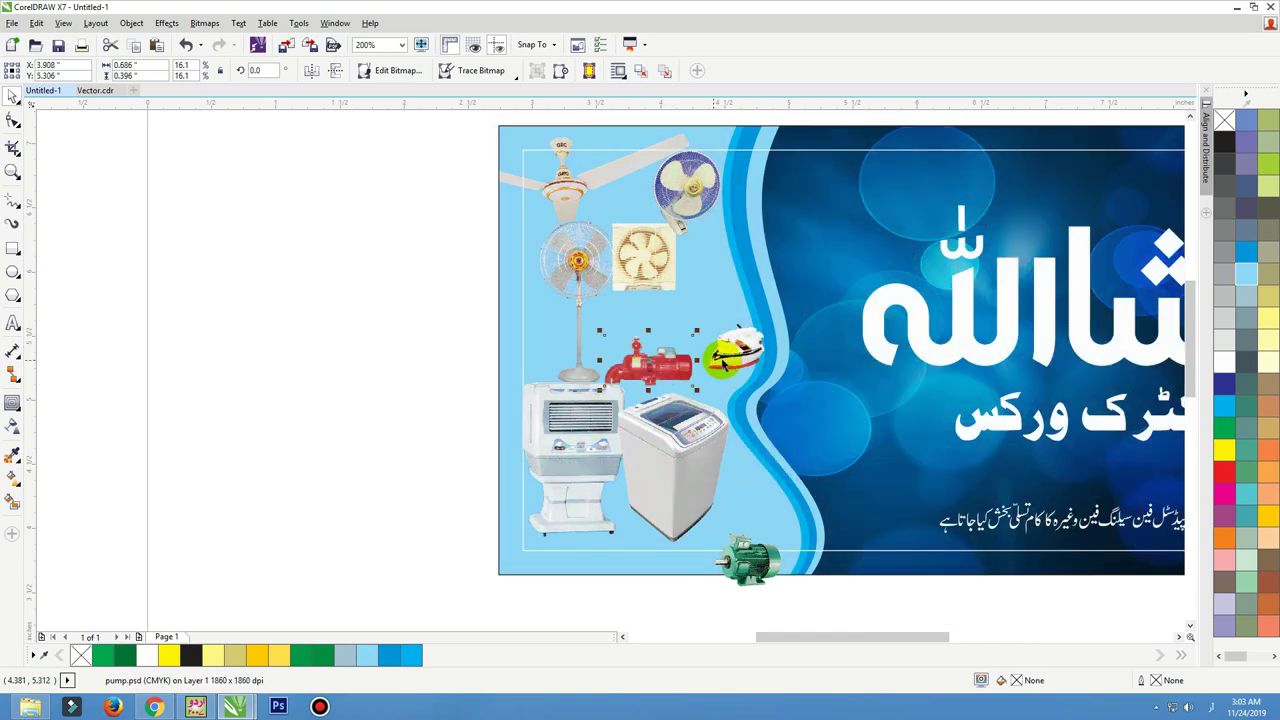
{"action": "left_click_drag", "start_coordinate": [737, 347], "coordinate": [747, 507]}
{"action": "left_click_drag", "start_coordinate": [662, 368], "coordinate": [662, 285]}
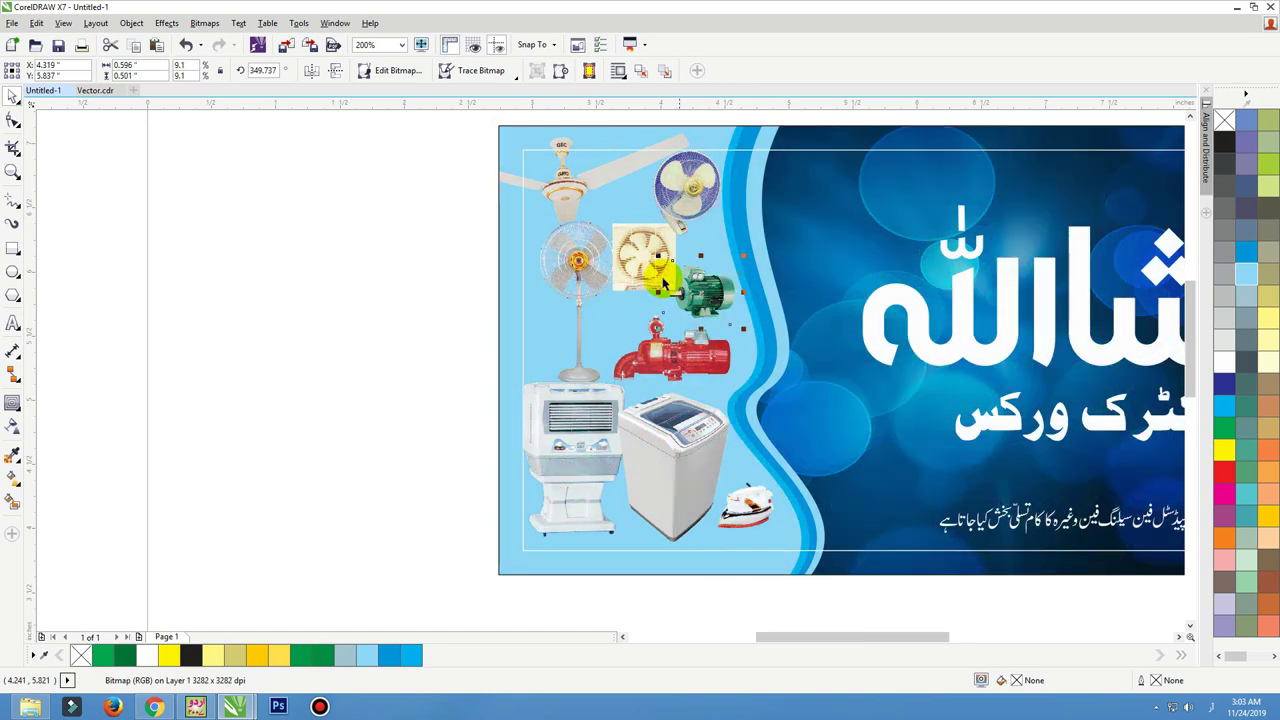
Rearrange the wall, pedestal and exhaust fans, enlarge the wall fan, and shift the pump and washing machine slightly toward the wavy edge
{"action": "left_click", "coordinate": [690, 195]}
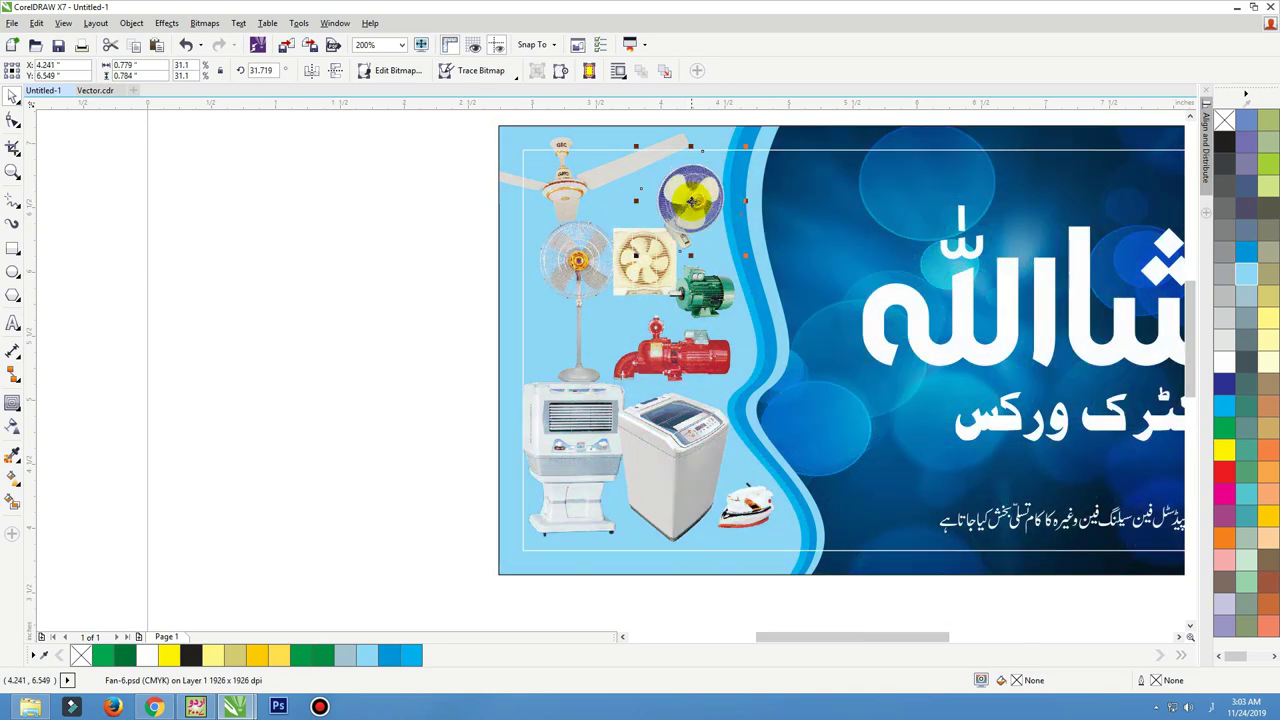
{"action": "left_click", "coordinate": [563, 258]}
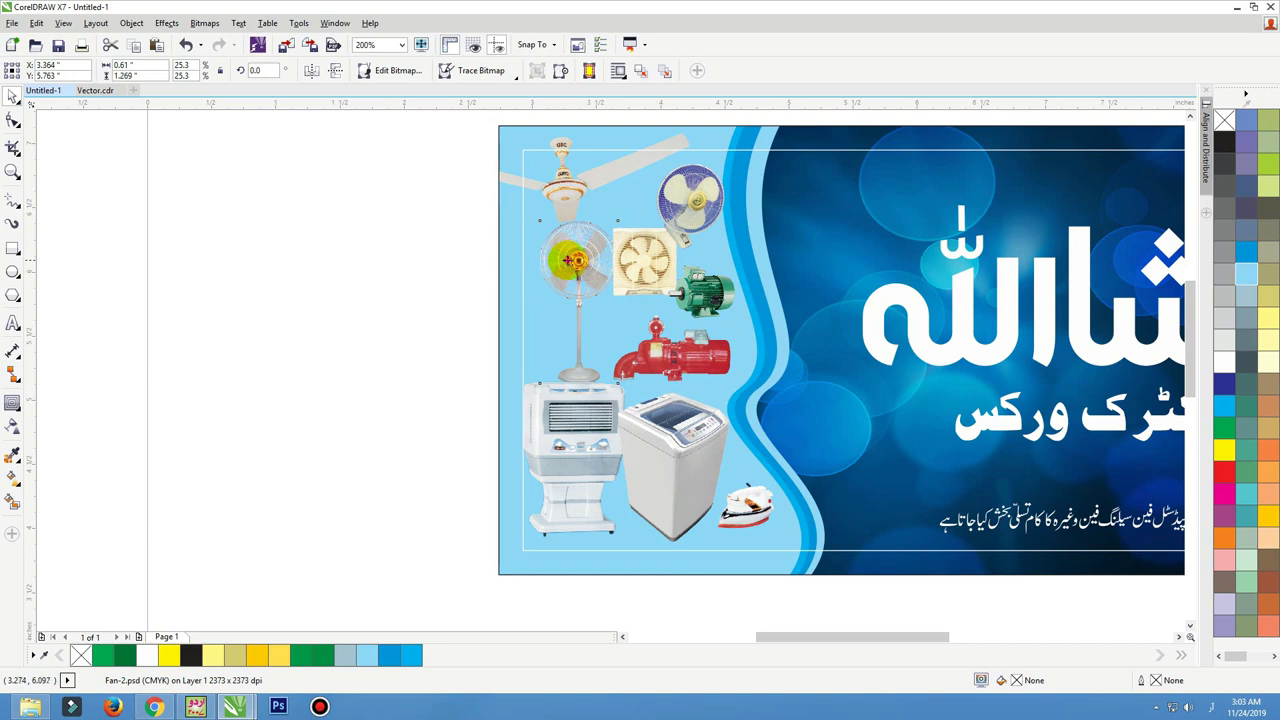
{"action": "left_click_drag", "start_coordinate": [568, 260], "coordinate": [583, 342]}
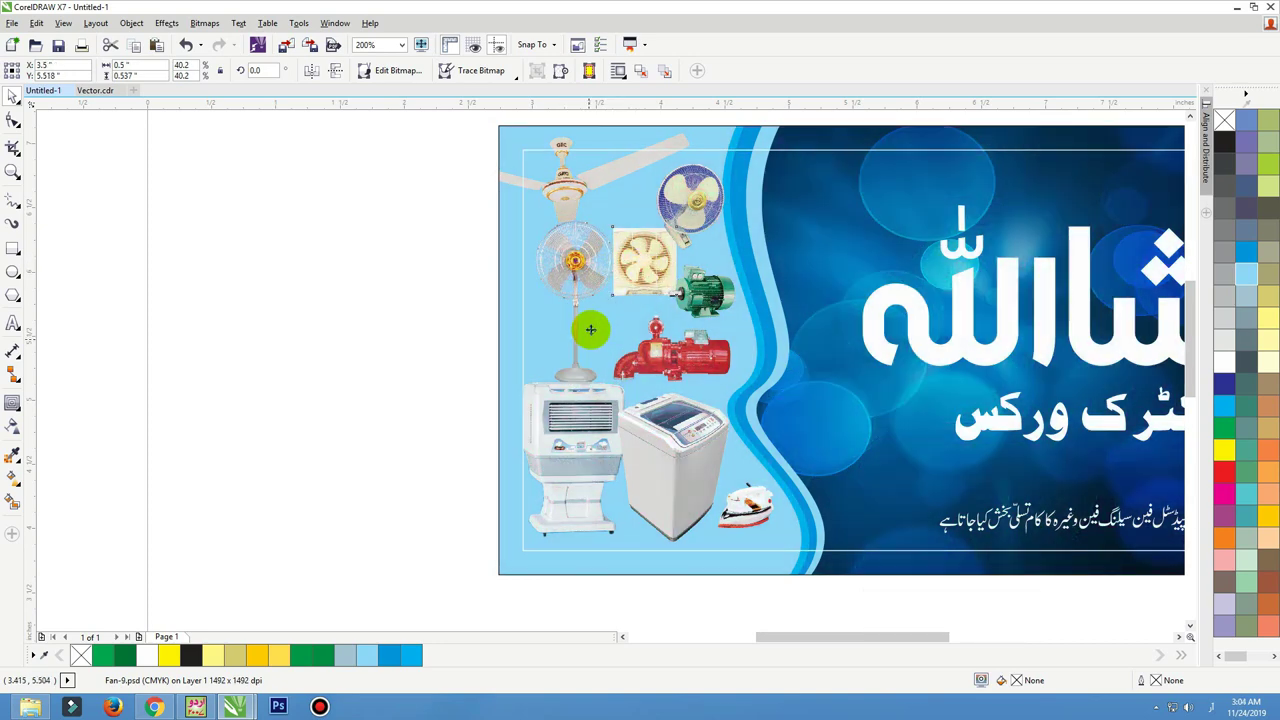
{"action": "left_click_drag", "start_coordinate": [635, 298], "coordinate": [613, 324]}
{"action": "left_click_drag", "start_coordinate": [698, 182], "coordinate": [677, 198]}
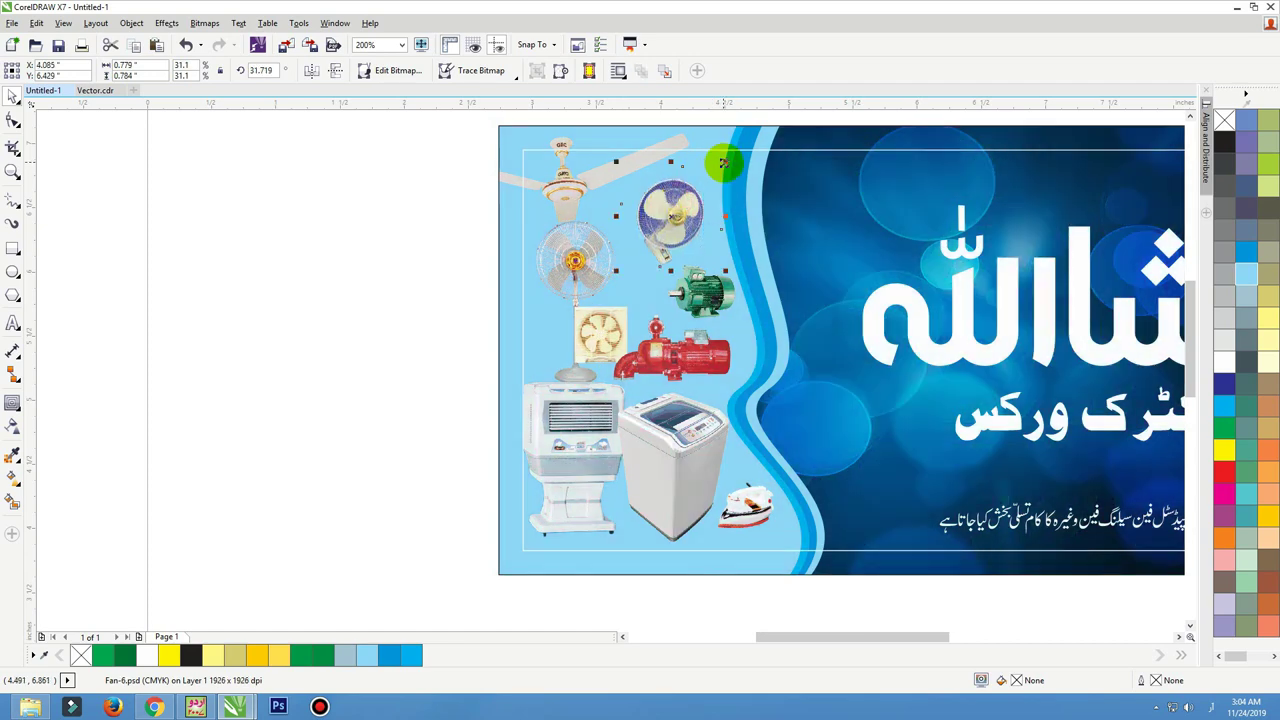
{"action": "left_click_drag", "start_coordinate": [723, 163], "coordinate": [700, 288]}
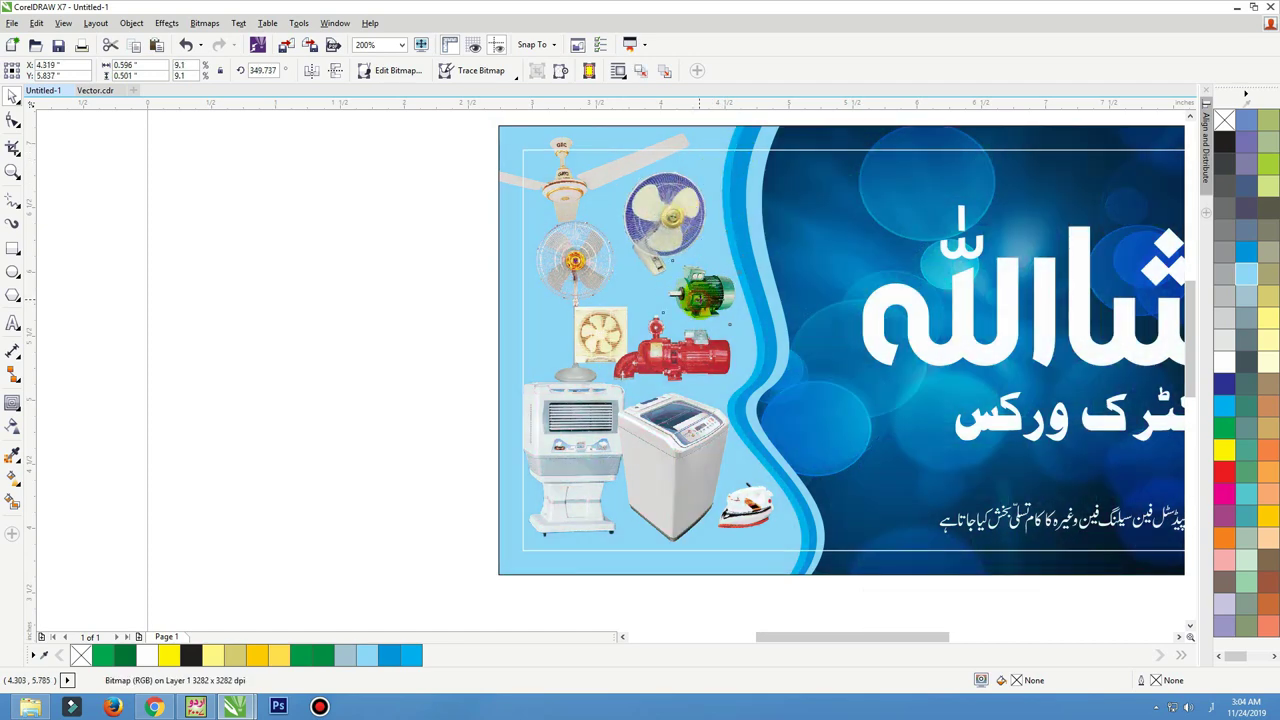
{"action": "left_click_drag", "start_coordinate": [692, 372], "coordinate": [699, 370]}
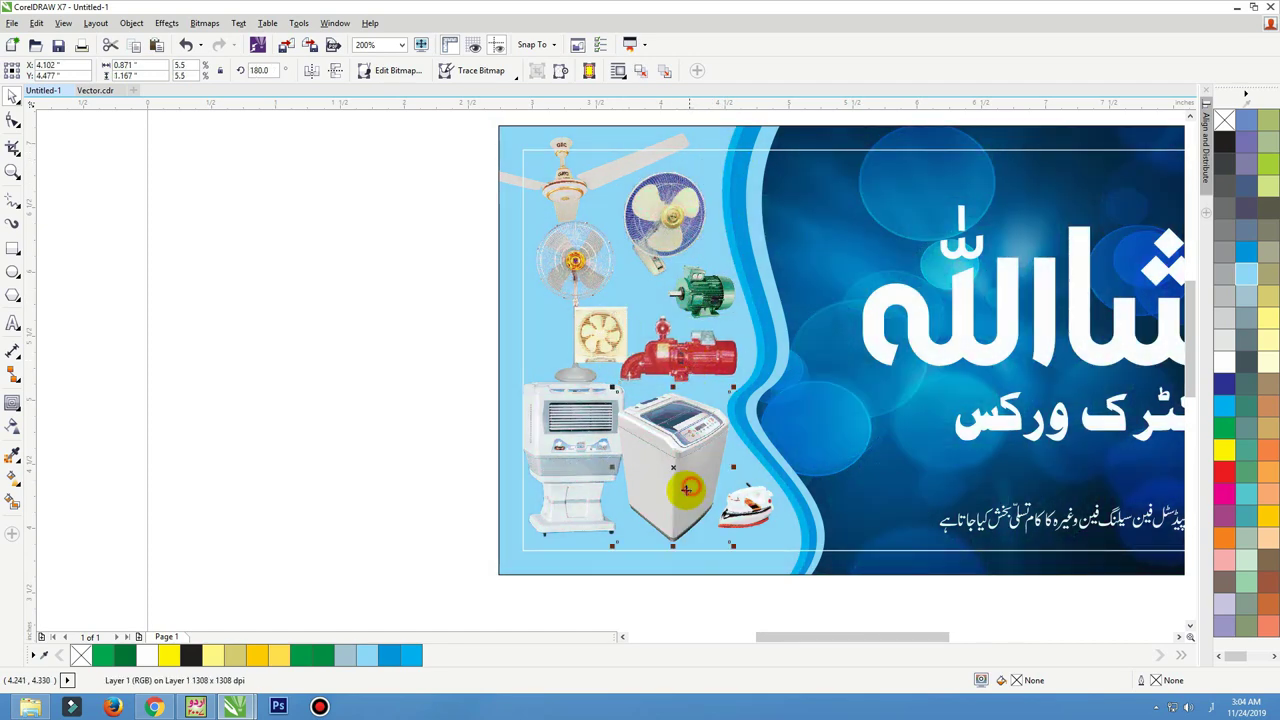
{"action": "left_click", "coordinate": [614, 466]}
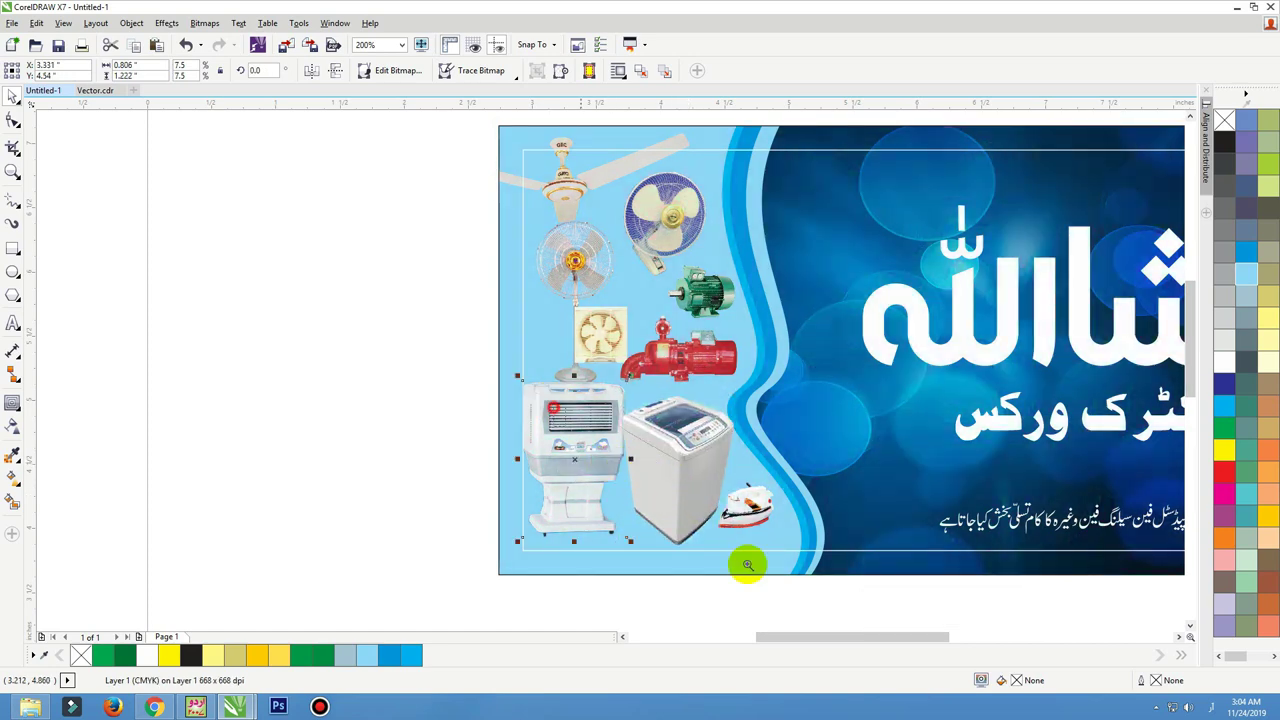
Enlarge the iron slightly and move it closer to the washing machine's lower edge
{"action": "scroll", "coordinate": [748, 560], "scroll_direction": "up", "scroll_amount": 5}
{"action": "left_click", "coordinate": [737, 403]}
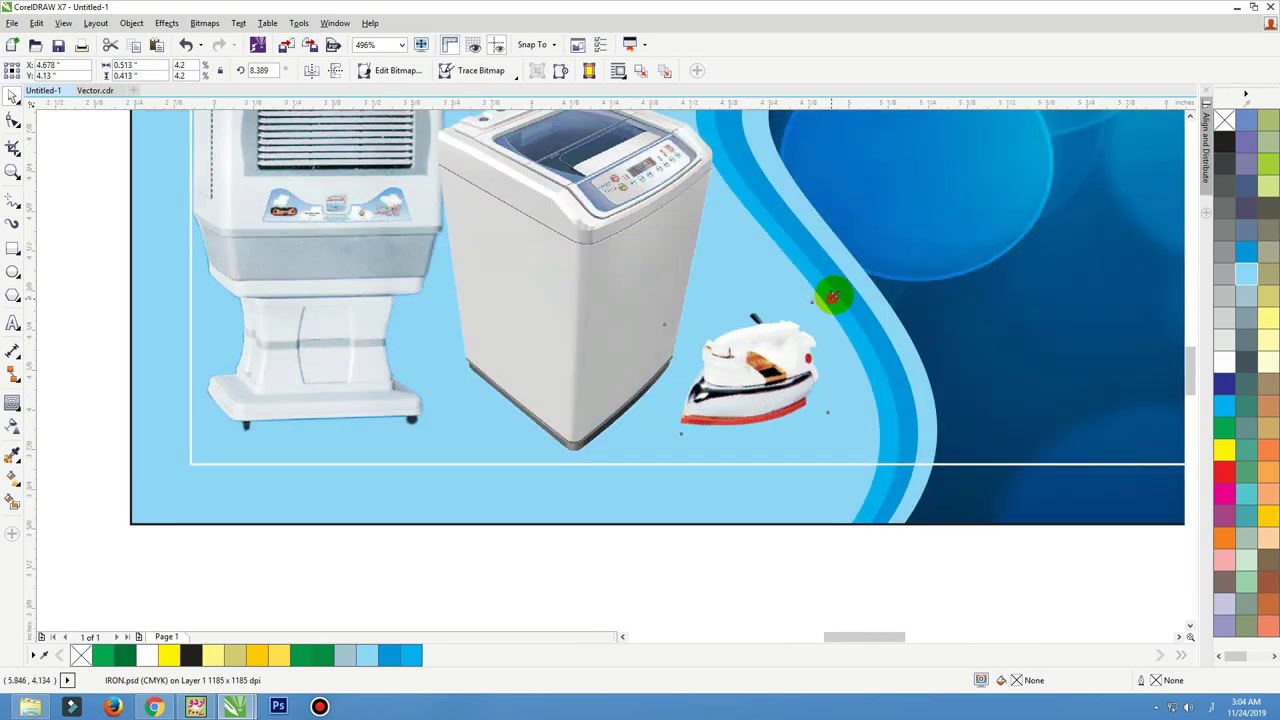
{"action": "left_click_drag", "start_coordinate": [833, 296], "coordinate": [842, 286]}
{"action": "left_click_drag", "start_coordinate": [792, 342], "coordinate": [777, 353]}
{"action": "left_click", "coordinate": [741, 495]}
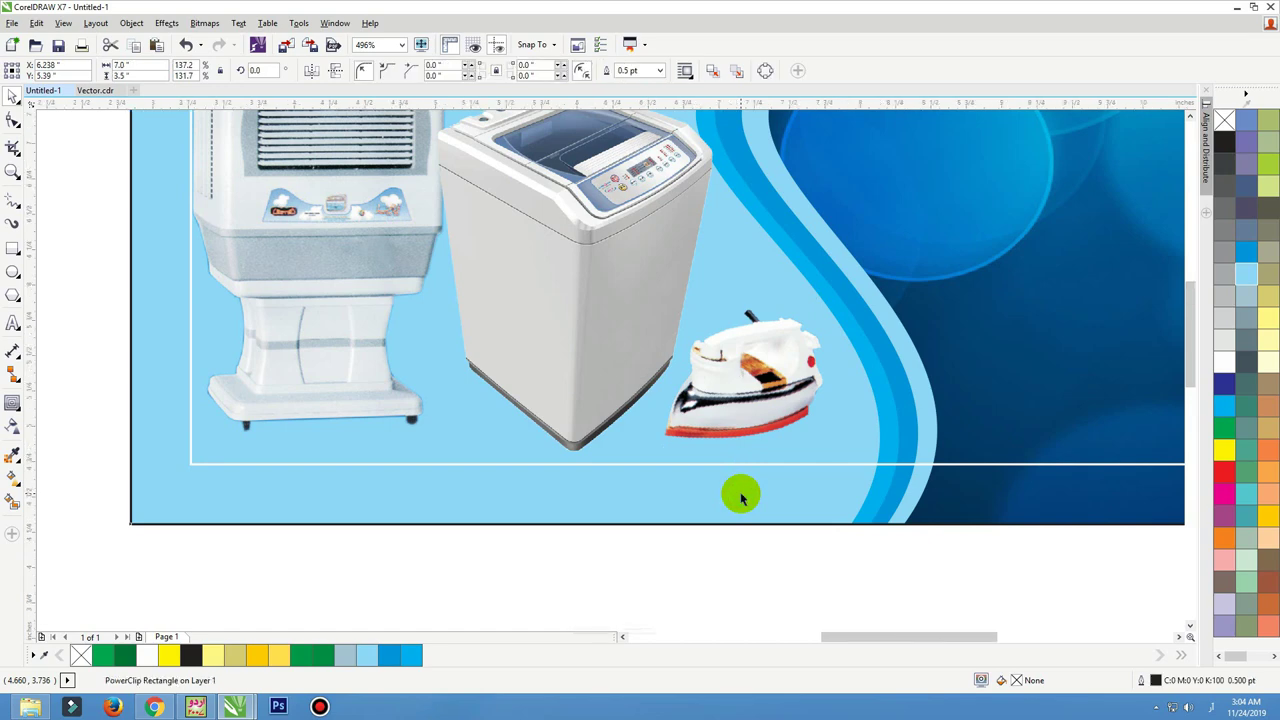
Check the appliance arrangement and the overall banner layout against the white border
{"action": "key", "text": "shift+F2"}
{"action": "left_click", "coordinate": [121, 271]}
{"action": "key", "text": "F2"}
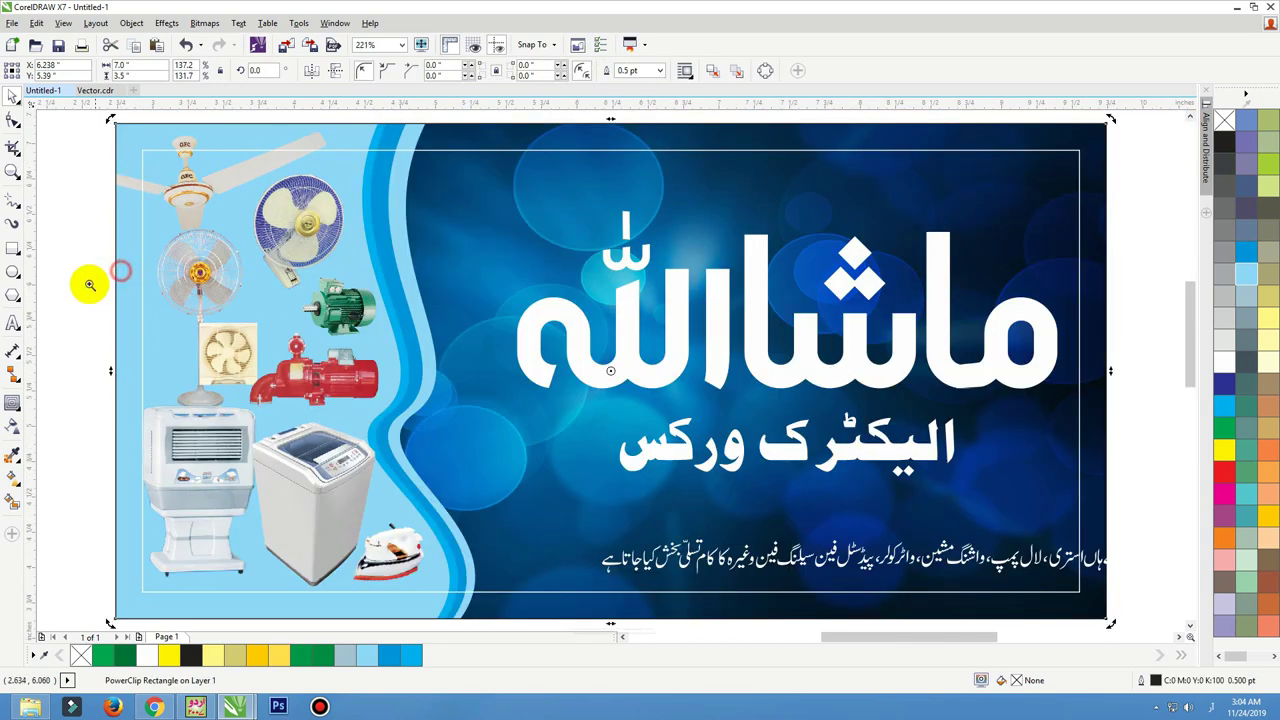
{"action": "scroll", "coordinate": [257, 123], "scroll_direction": "up", "scroll_amount": 5}
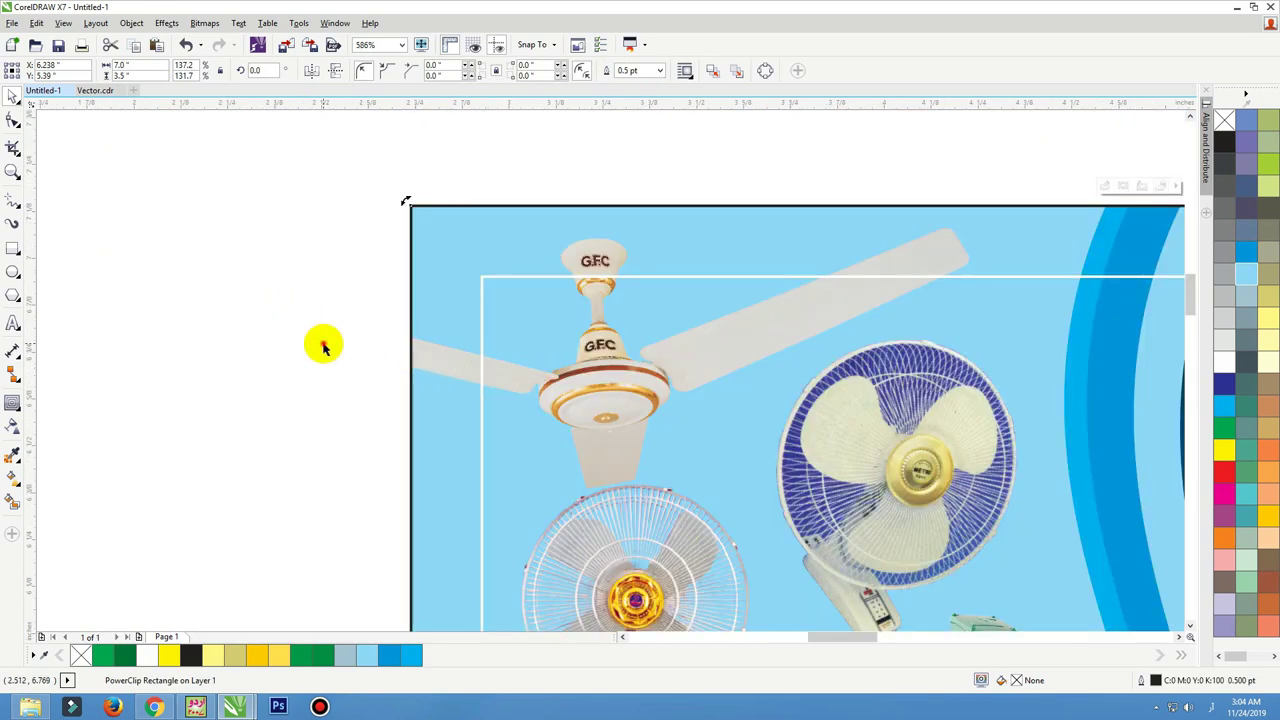
{"action": "key", "text": "shift+F2"}
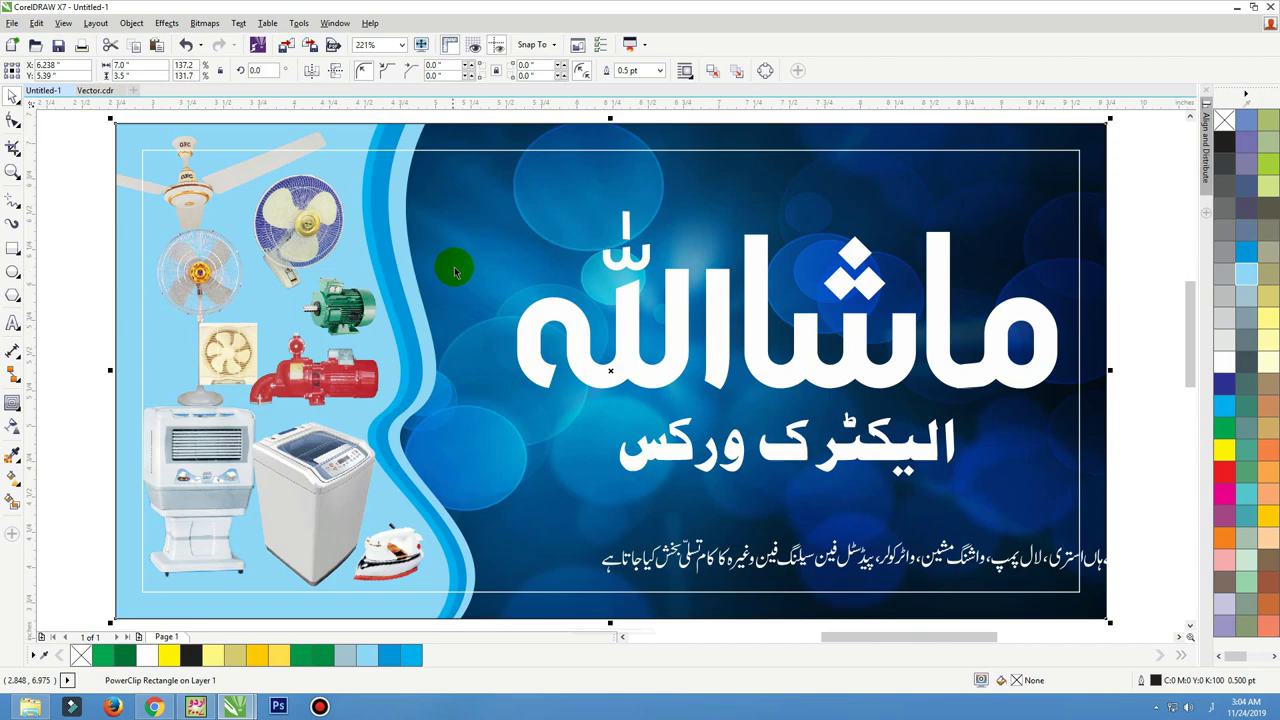
{"action": "left_click", "coordinate": [480, 180]}
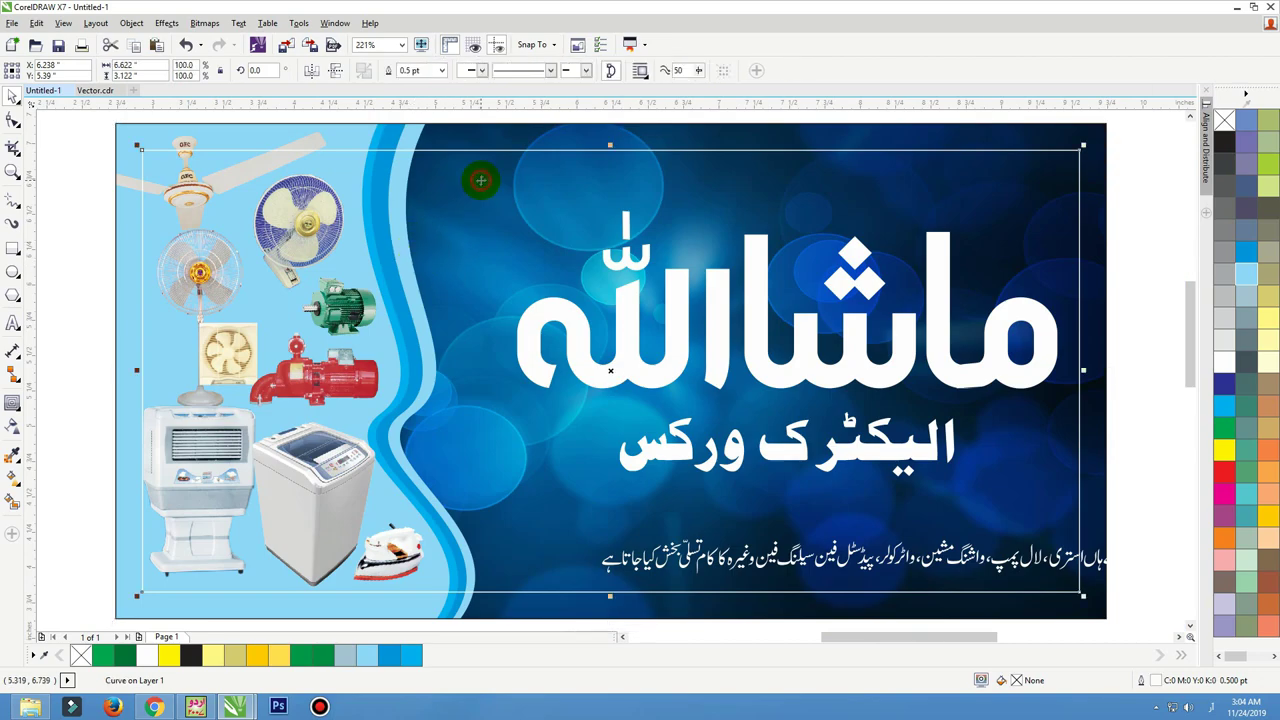
{"action": "left_click", "coordinate": [100, 386]}
{"action": "scroll", "coordinate": [460, 238], "scroll_direction": "down", "scroll_amount": 3}
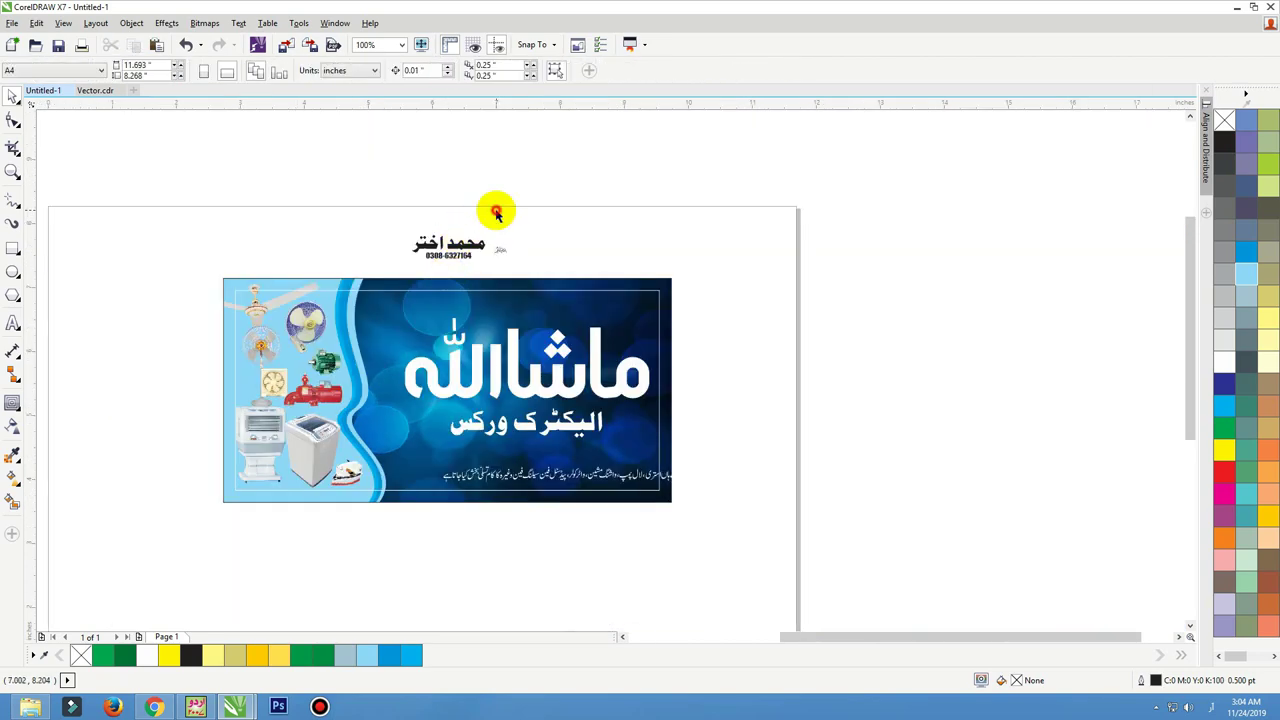
Draw a rectangle about 1.30 by 0.55 inch across the upper wavy edge and round its corners to about 0.085 inch
{"action": "scroll", "coordinate": [496, 210], "scroll_direction": "up", "scroll_amount": 3}
{"action": "left_click_drag", "start_coordinate": [279, 208], "coordinate": [764, 354]}
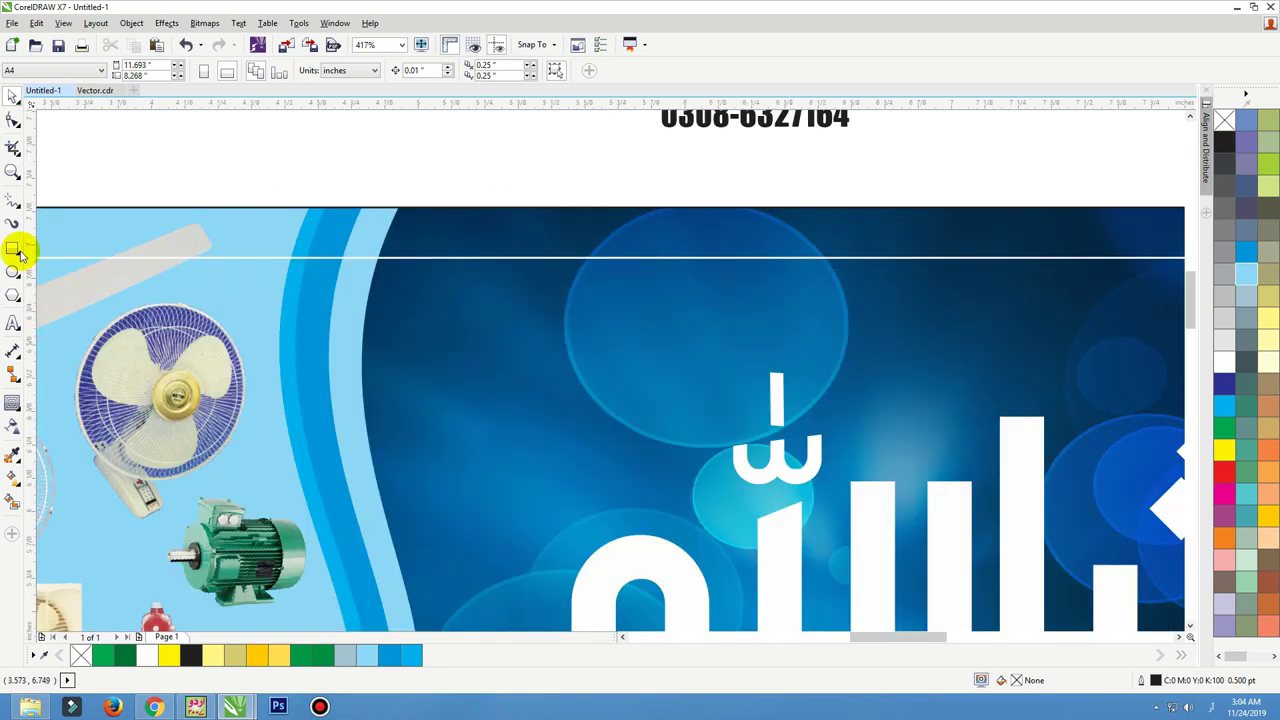
{"action": "left_click", "coordinate": [13, 248]}
{"action": "left_click_drag", "start_coordinate": [261, 287], "coordinate": [609, 433]}
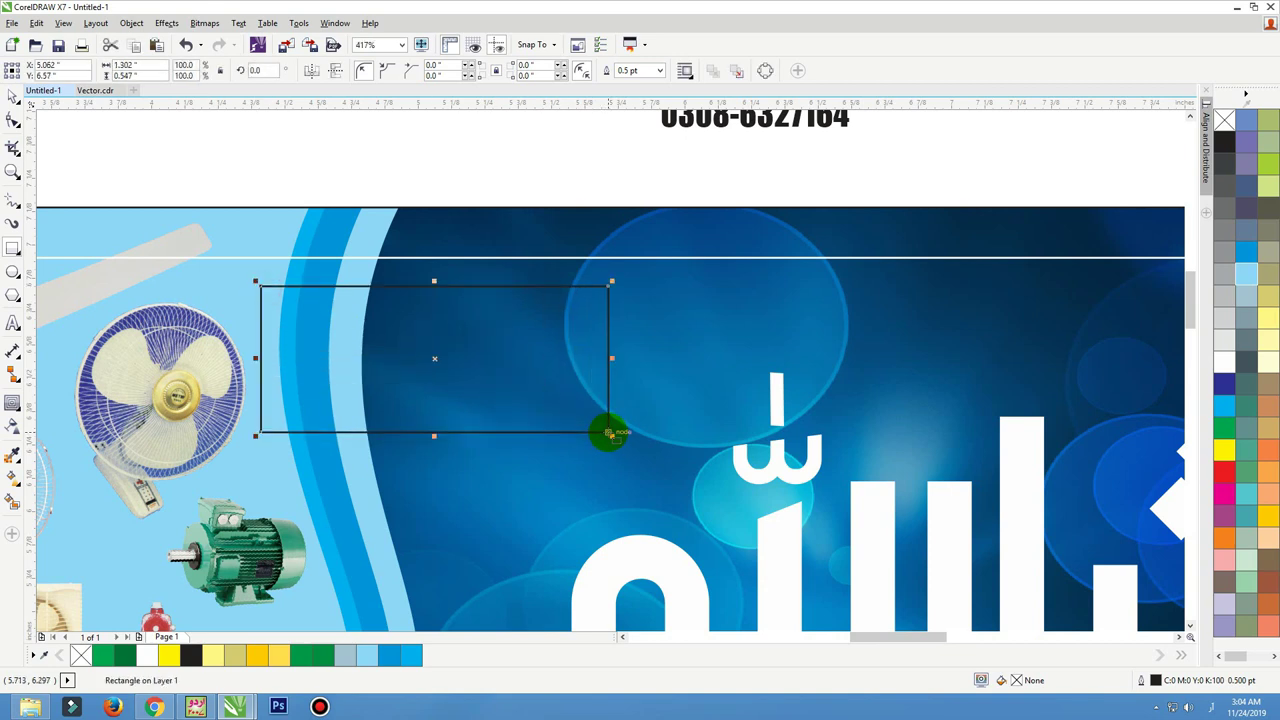
{"action": "left_click", "coordinate": [13, 118]}
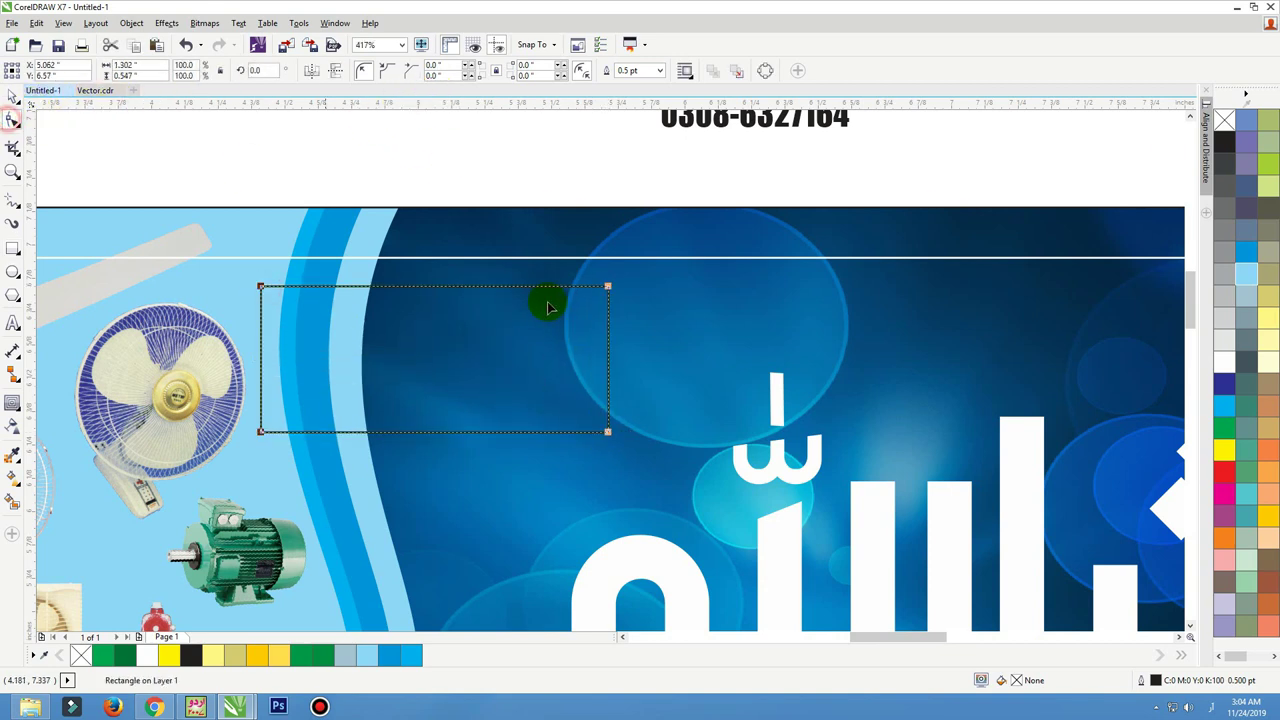
{"action": "left_click_drag", "start_coordinate": [608, 289], "coordinate": [590, 289]}
Fill the rounded rectangle red and give it a white outline 1.5 pt wide
{"action": "left_click", "coordinate": [1229, 468]}
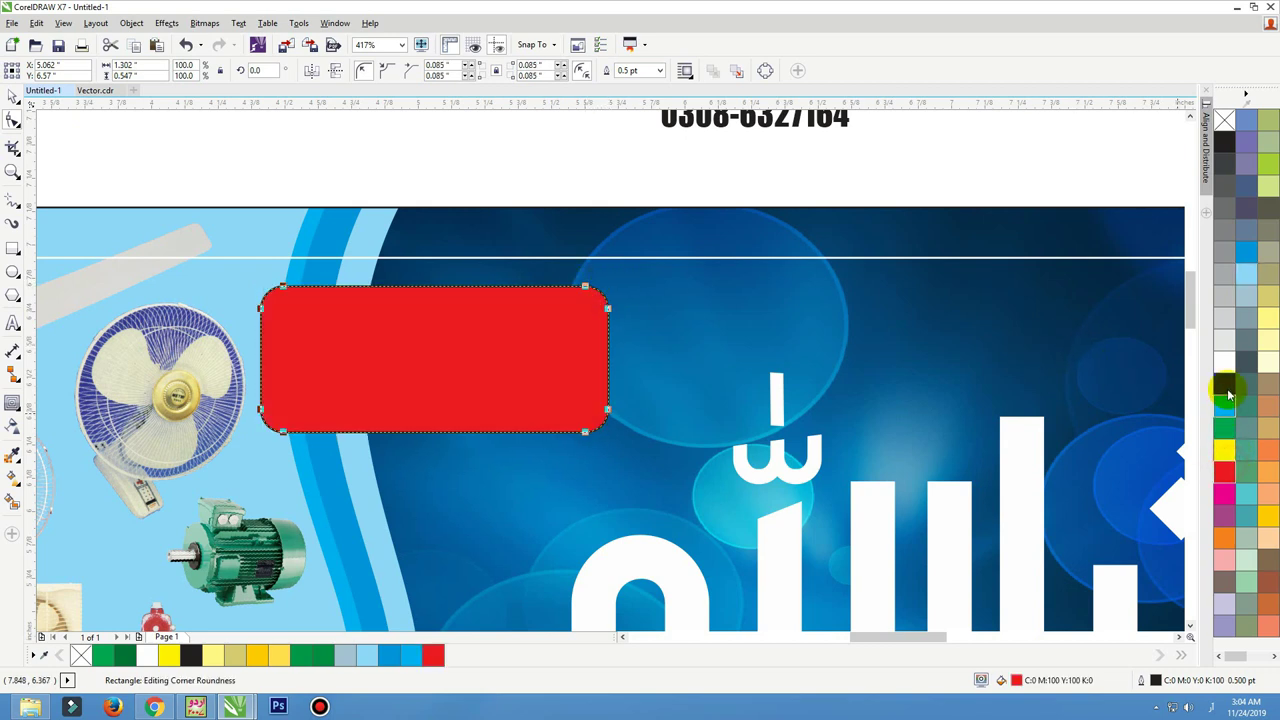
{"action": "right_click", "coordinate": [1226, 362]}
{"action": "key", "text": "space"}
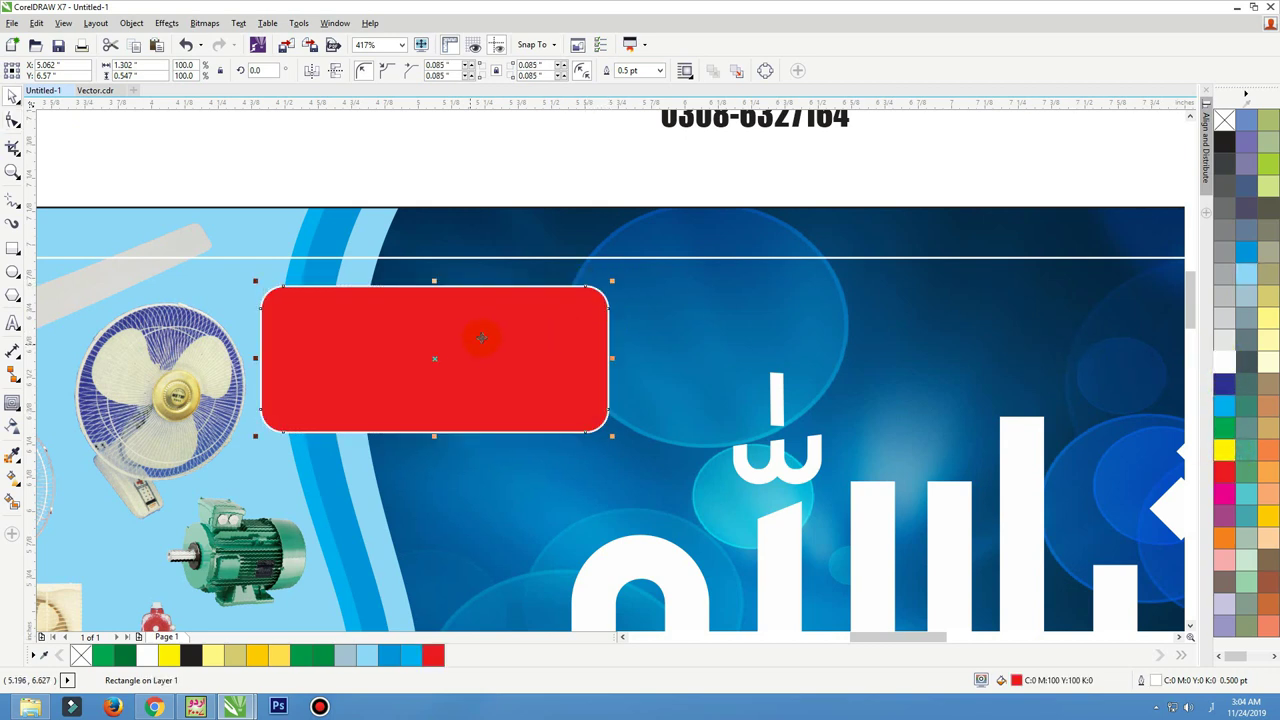
{"action": "key", "text": "F12"}
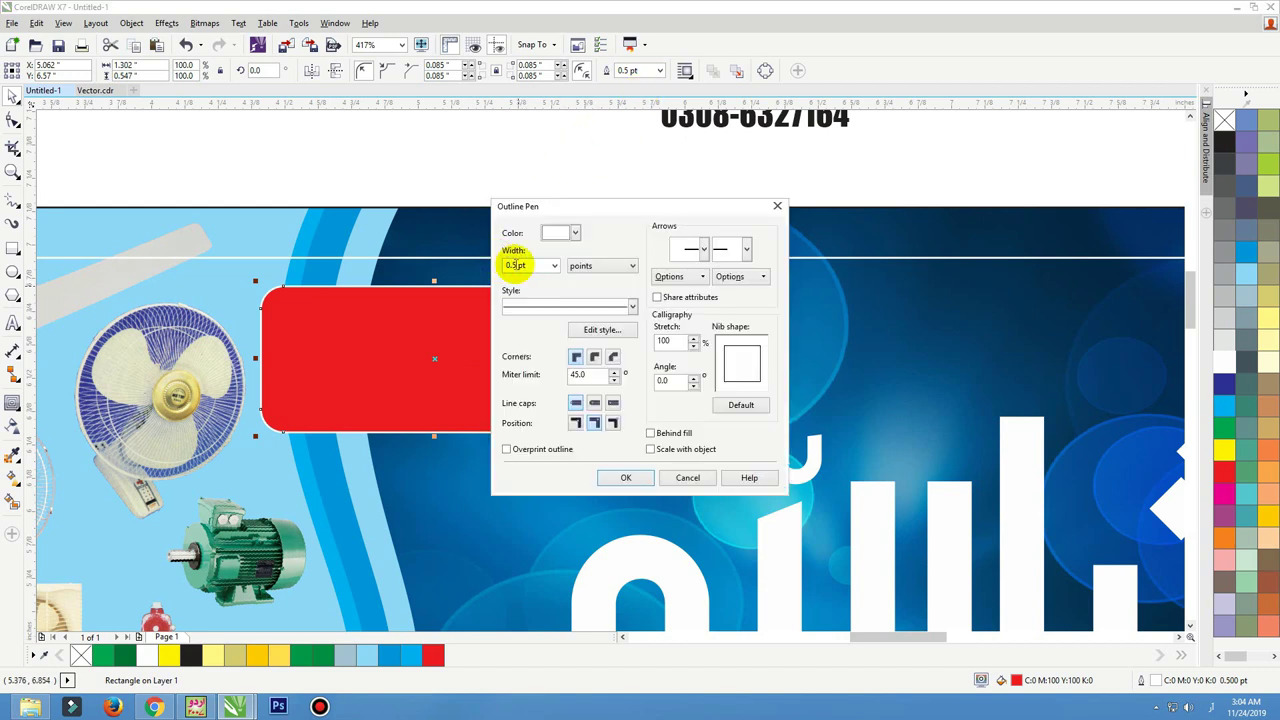
{"action": "type", "text": "2"}
{"action": "key", "text": "Return"}
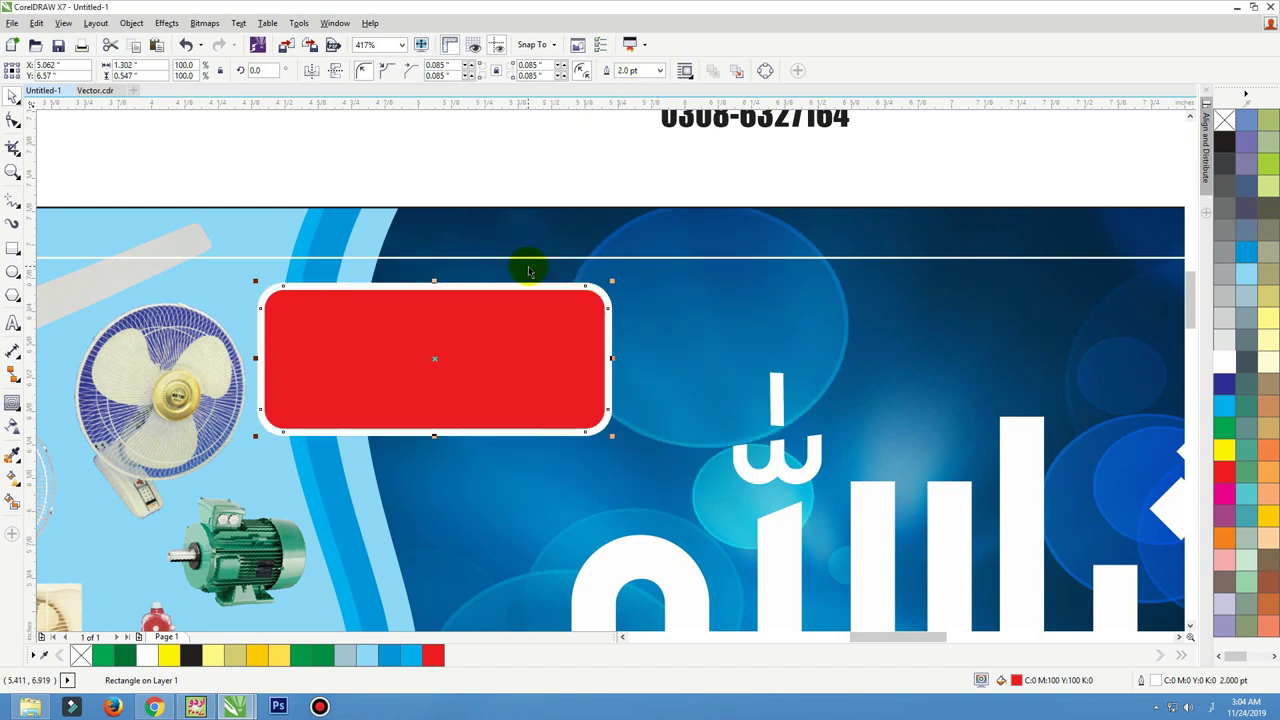
{"action": "key", "text": "F12"}
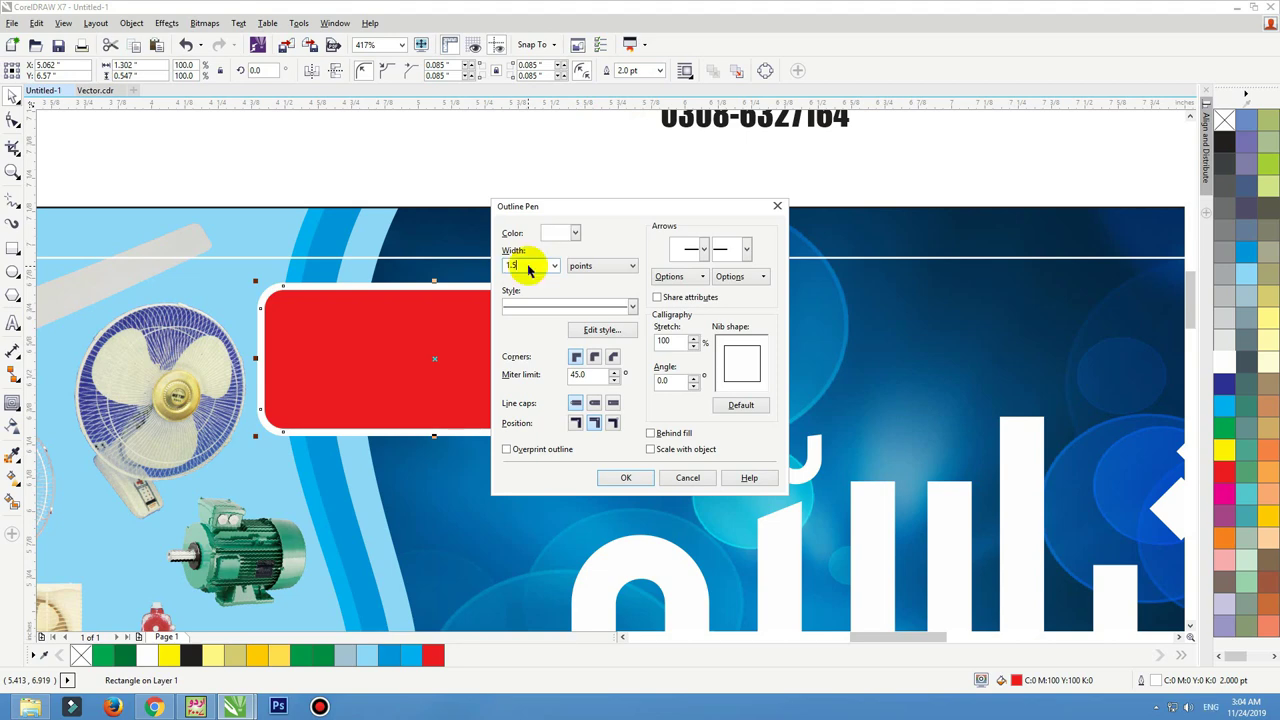
{"action": "key", "text": "Return"}
Replace the digits in the phone number text above the banner with the proprietor's correct phone number
{"action": "scroll", "coordinate": [677, 386], "scroll_direction": "down", "scroll_amount": 3}
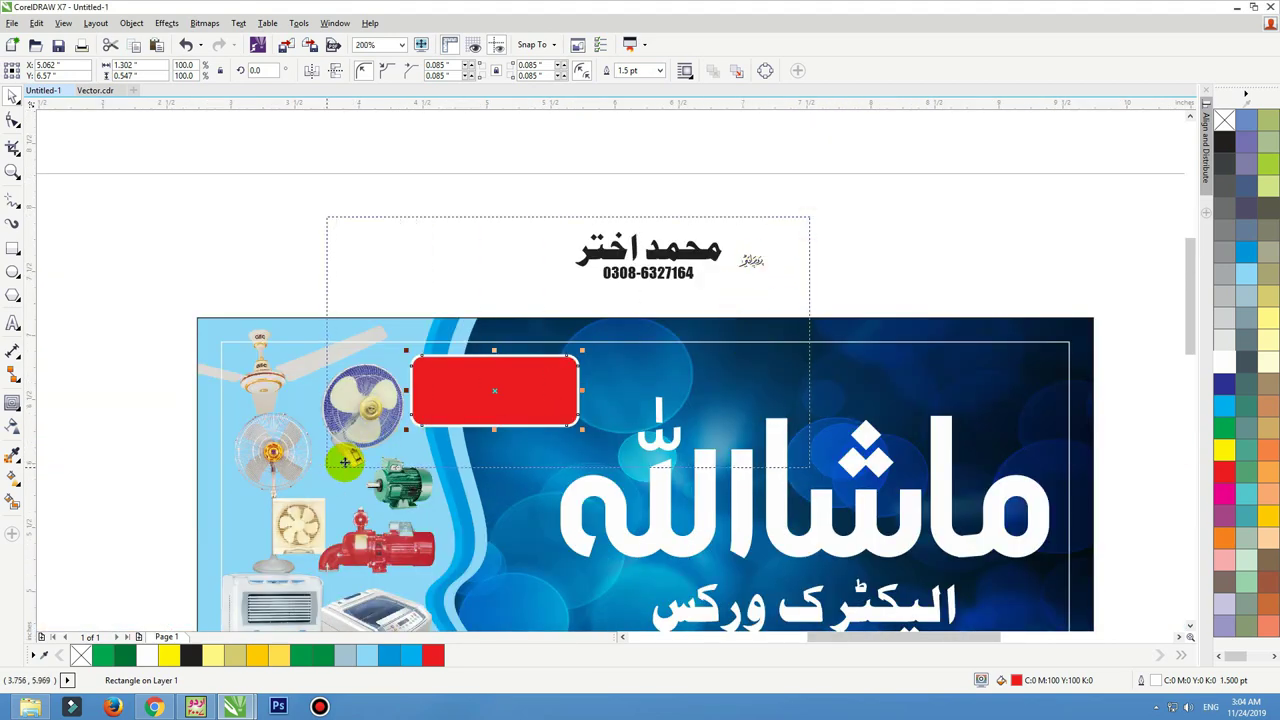
{"action": "scroll", "coordinate": [526, 315], "scroll_direction": "up", "scroll_amount": 3}
{"action": "double_click", "coordinate": [658, 272]}
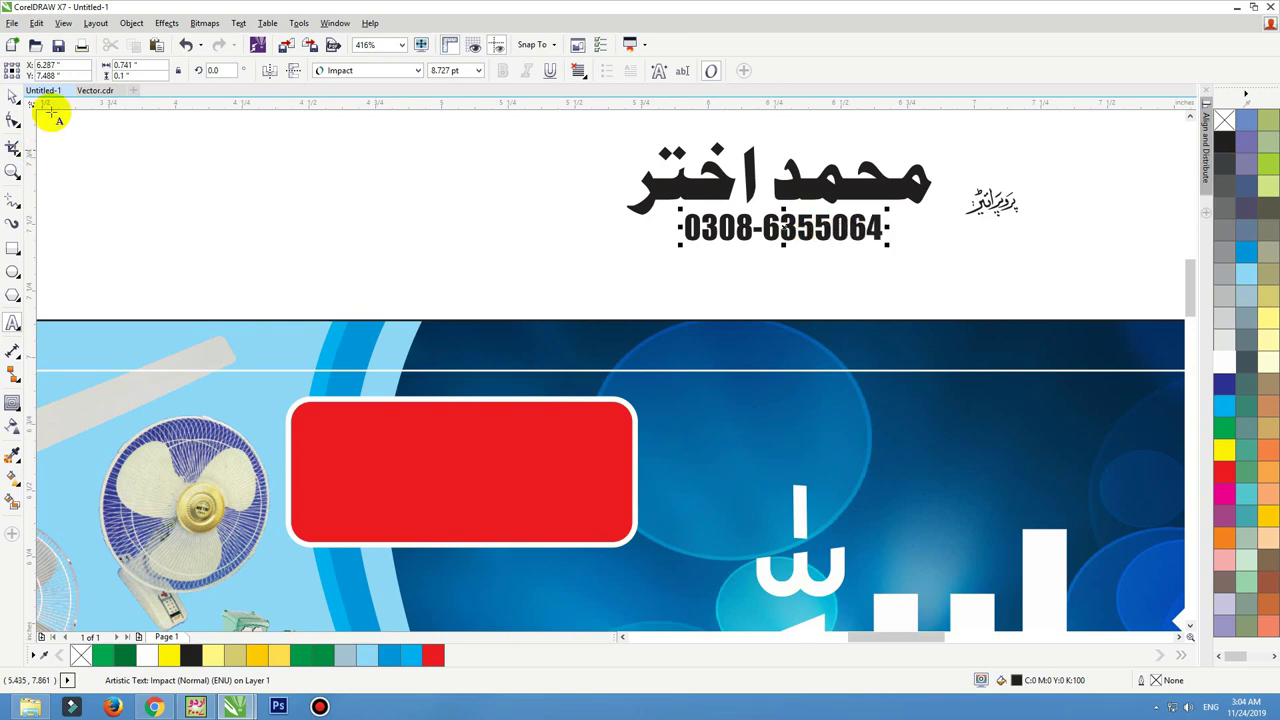
Place the phone number in the lower half of the red box, enlarge it to about 13.5 pt and colour it white
{"action": "left_click_drag", "start_coordinate": [858, 226], "coordinate": [621, 487]}
{"action": "left_click", "coordinate": [1225, 360]}
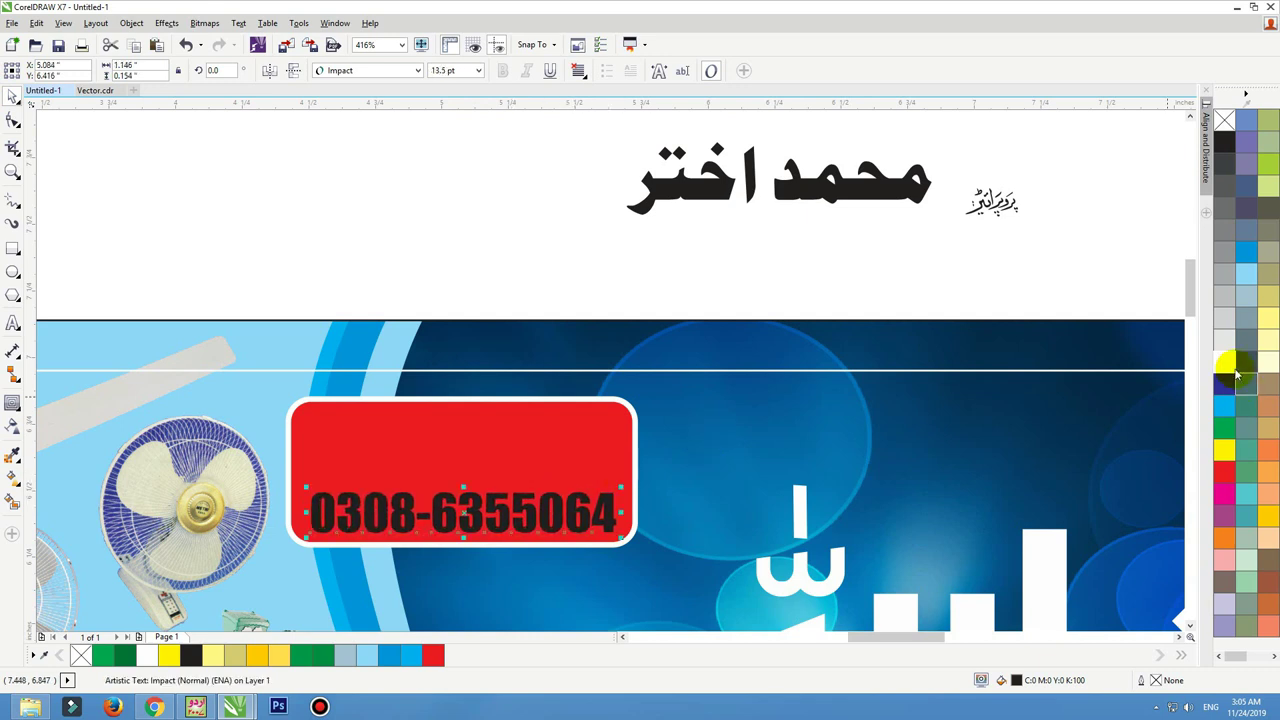
{"action": "left_click", "coordinate": [640, 207]}
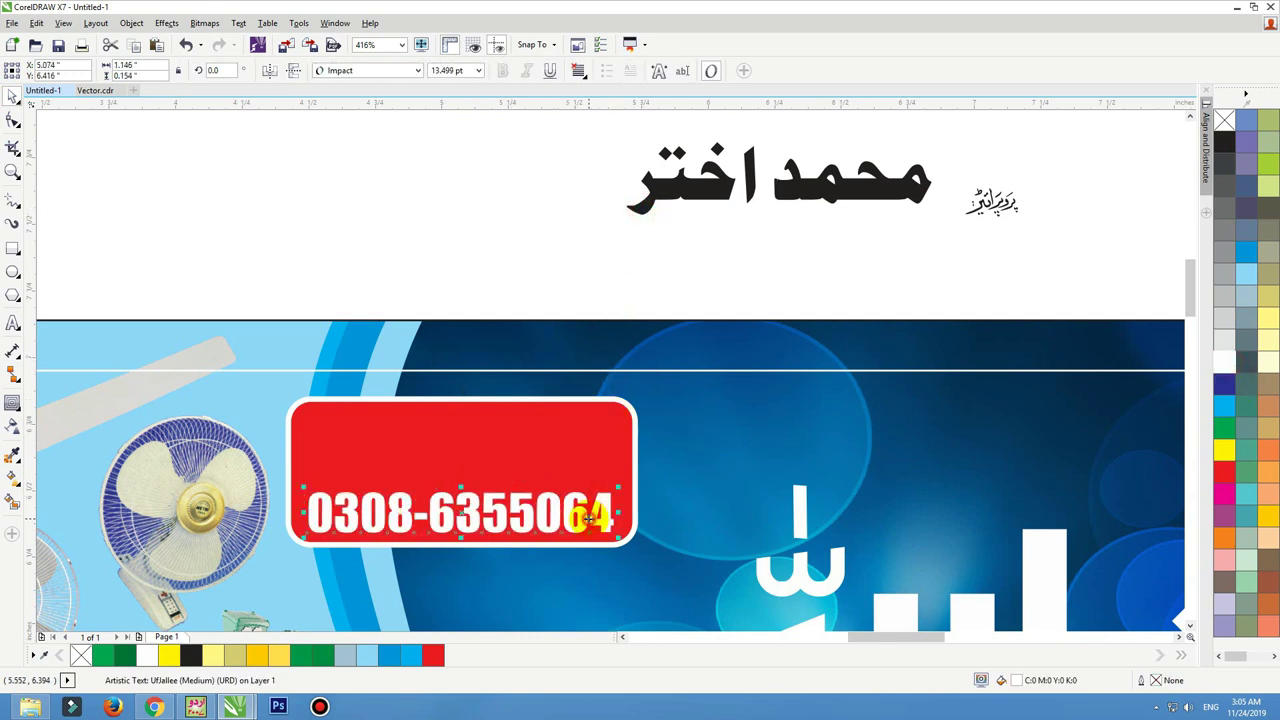
{"action": "key", "text": "Up"}
{"action": "key", "text": "Up"}
Place the proprietor's name above the phone number in the red box, enlarge it to about 1.145 inch wide and colour it yellow
{"action": "left_click_drag", "start_coordinate": [835, 190], "coordinate": [537, 457]}
{"action": "key", "text": "F2"}
{"action": "left_click_drag", "start_coordinate": [715, 365], "coordinate": [229, 588]}
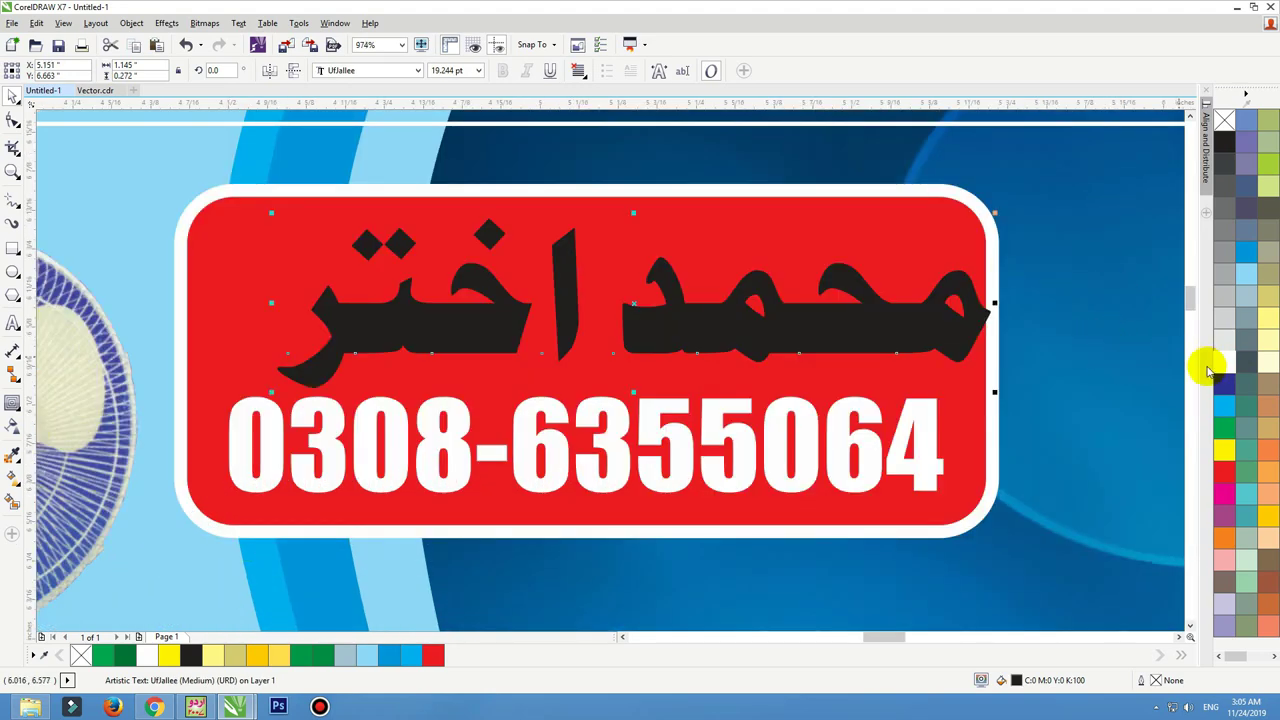
{"action": "left_click", "coordinate": [1222, 446]}
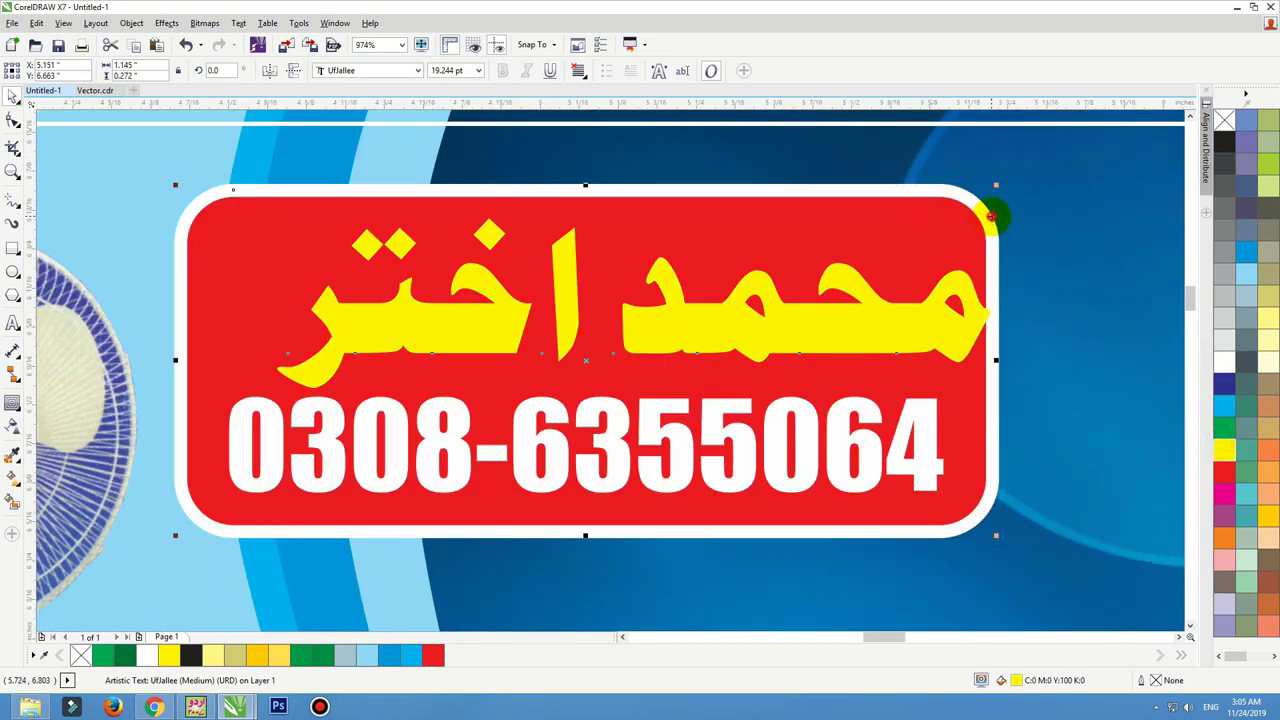
{"action": "left_click_drag", "start_coordinate": [908, 343], "coordinate": [859, 316]}
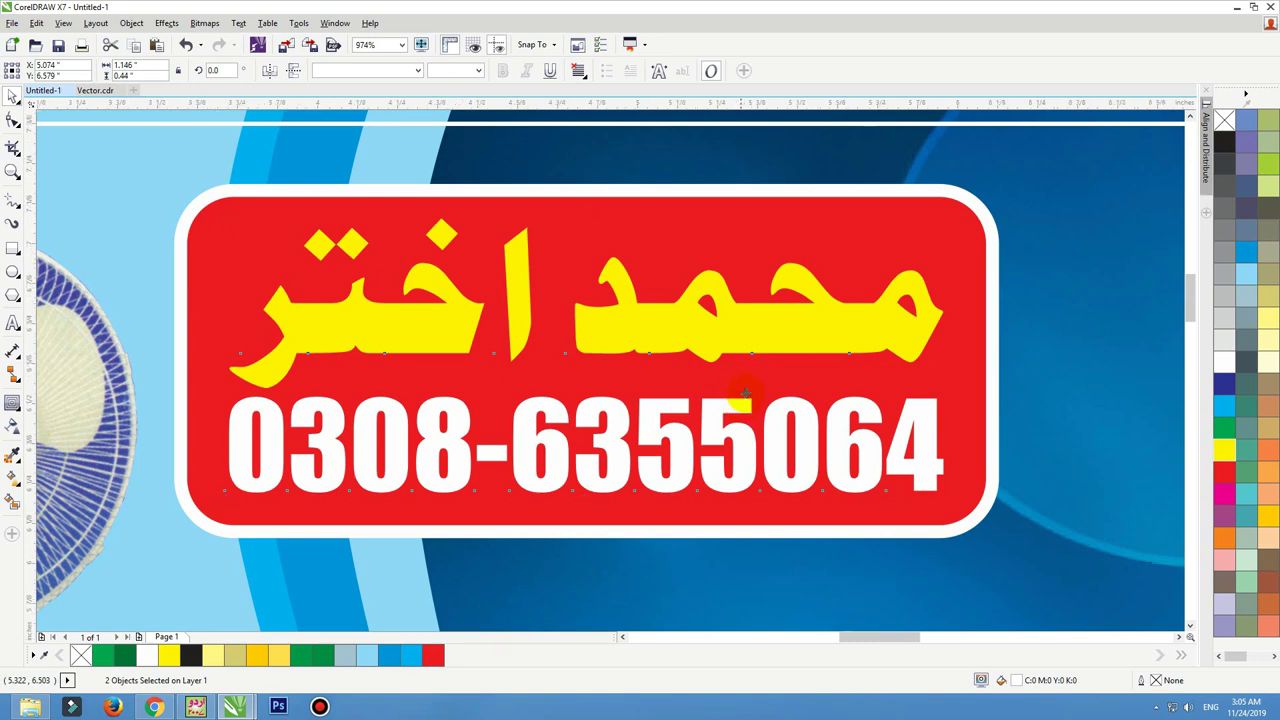
Shrink the phone number slightly within the red box
{"action": "scroll", "coordinate": [740, 403], "scroll_direction": "down", "scroll_amount": 2}
{"action": "left_click", "coordinate": [777, 209]}
{"action": "left_click", "coordinate": [843, 399]}
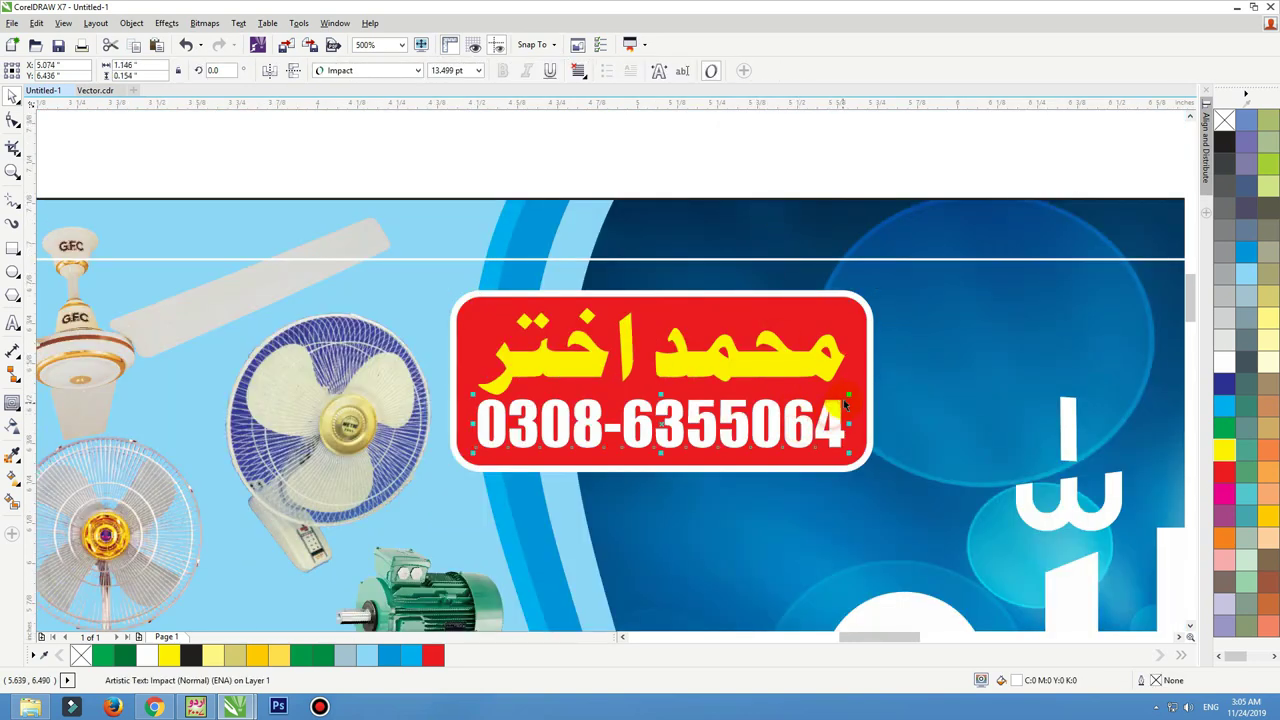
{"action": "left_click_drag", "start_coordinate": [849, 396], "coordinate": [840, 394]}
Draw a rectangle about 0.26 by 0.15 inch over the red box's upper-right corner and round its corners to about 0.022 inch
{"action": "key", "text": "F3"}
{"action": "left_click", "coordinate": [497, 257]}
{"action": "key", "text": "F2"}
{"action": "left_click_drag", "start_coordinate": [477, 232], "coordinate": [1084, 497]}
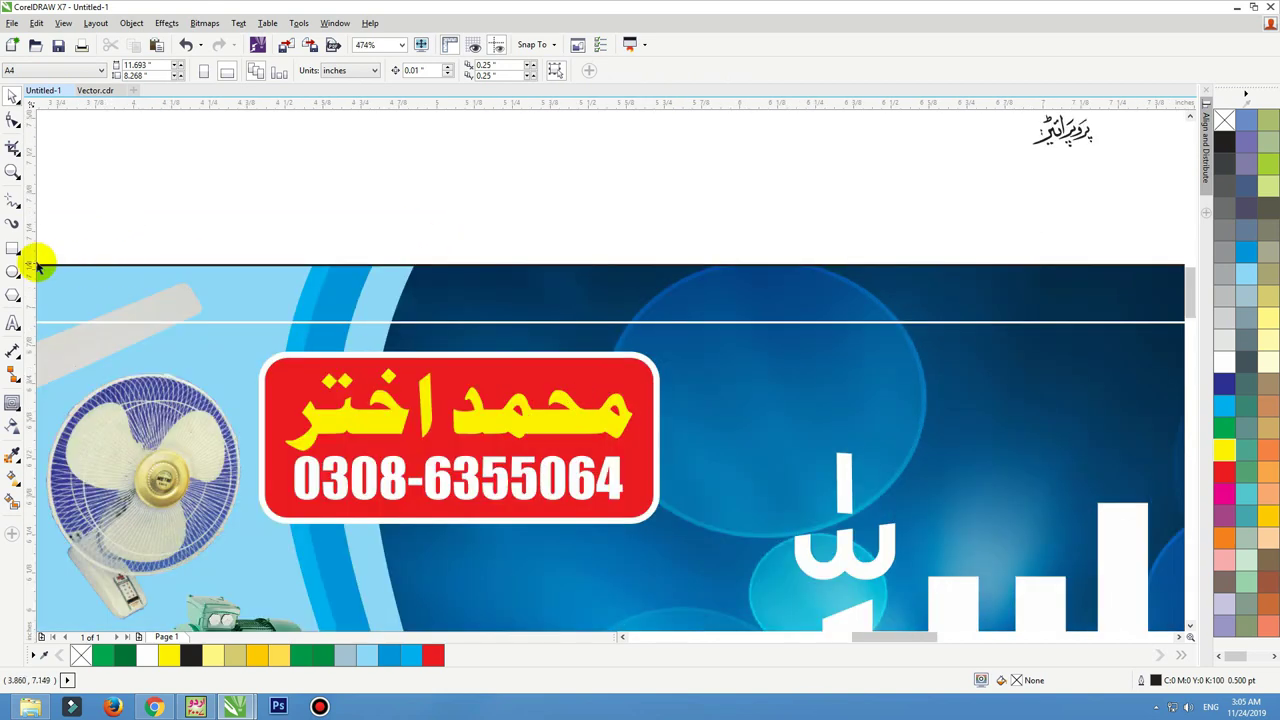
{"action": "left_click", "coordinate": [14, 248]}
{"action": "left_click_drag", "start_coordinate": [629, 335], "coordinate": [706, 381]}
{"action": "key", "text": "F2"}
{"action": "left_click_drag", "start_coordinate": [814, 290], "coordinate": [512, 434]}
{"action": "left_click_drag", "start_coordinate": [482, 272], "coordinate": [505, 280]}
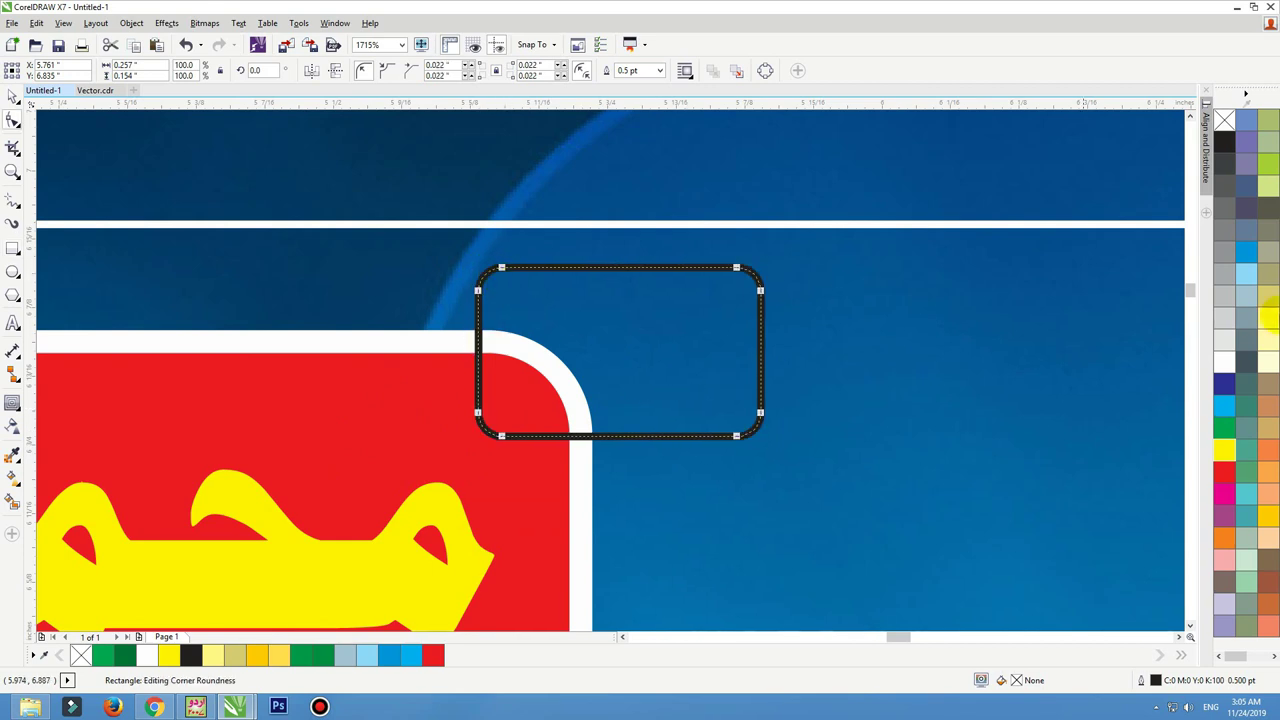
Colour the small tag light blue with a cyan outline, reduce its height and tilt it about 6.8° on the red box's corner
{"action": "left_click", "coordinate": [1246, 274]}
{"action": "right_click", "coordinate": [1224, 386]}
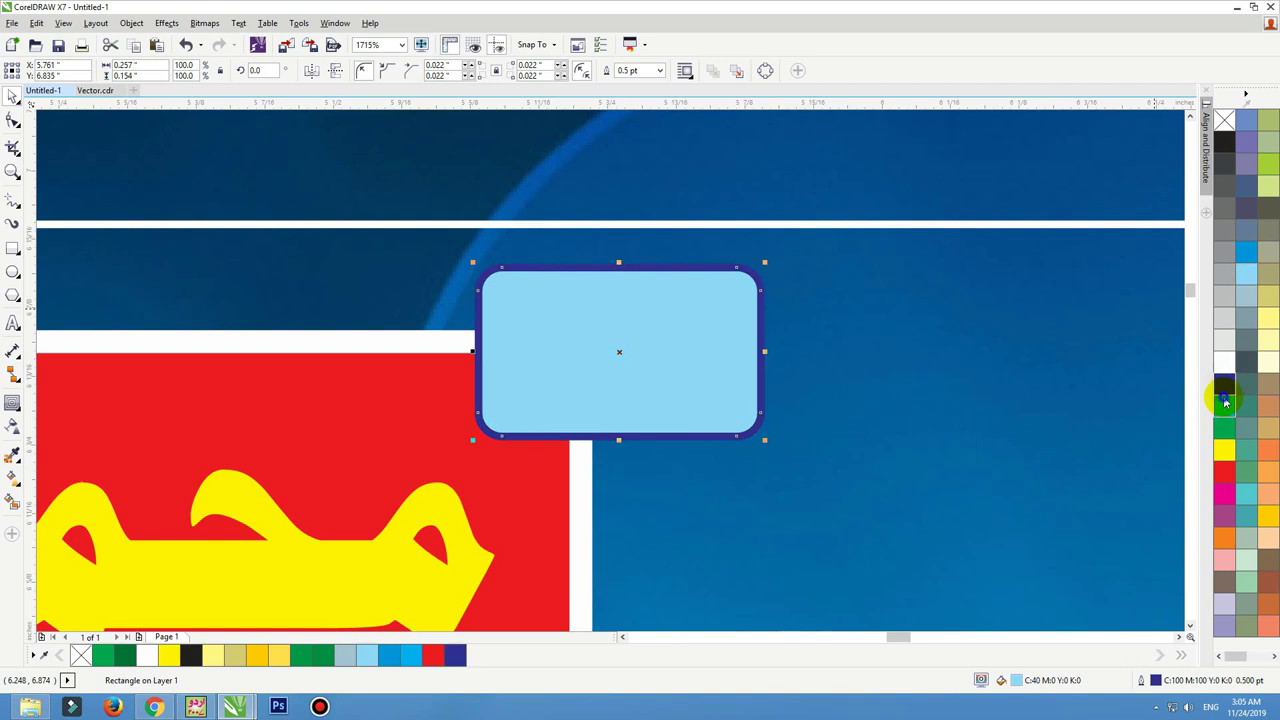
{"action": "right_click", "coordinate": [1224, 406]}
{"action": "left_click_drag", "start_coordinate": [766, 260], "coordinate": [620, 417]}
{"action": "left_click_drag", "start_coordinate": [633, 377], "coordinate": [624, 406]}
{"action": "scroll", "coordinate": [653, 413], "scroll_direction": "down", "scroll_amount": 2}
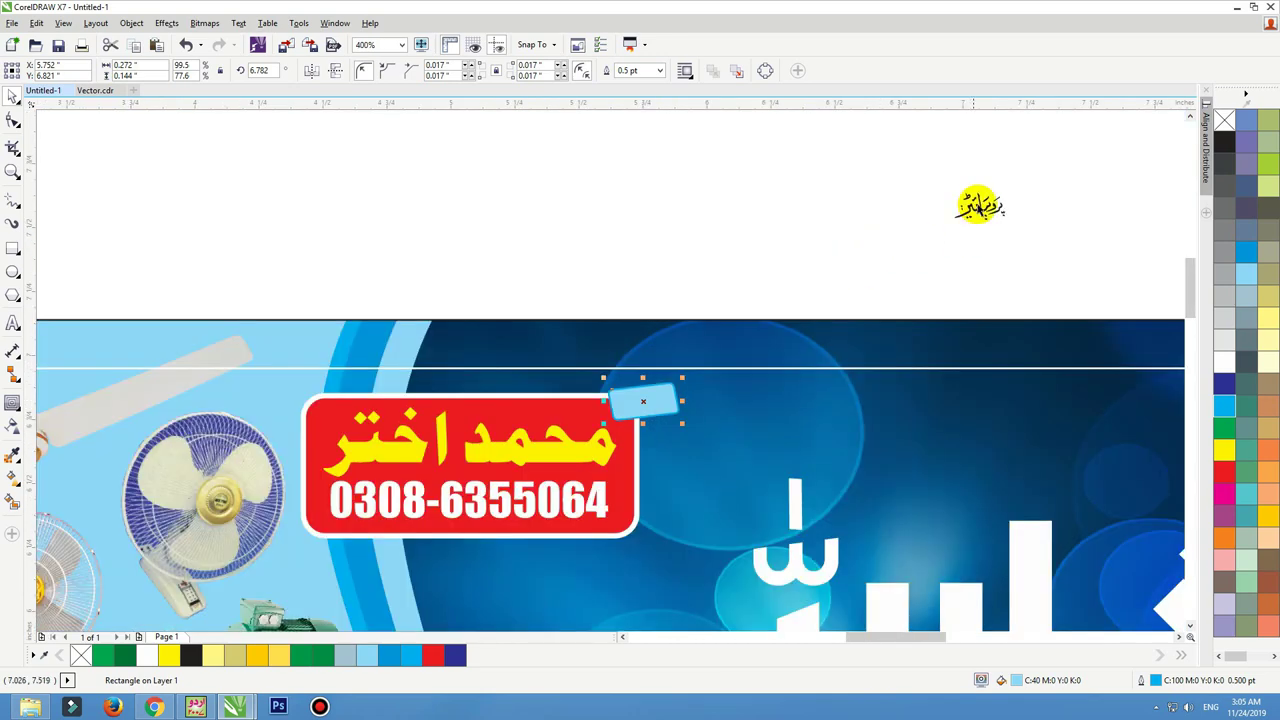
Resize the پروپرائیٹر lettering to about 0.165 inch wide and centre it on the tilted light-blue tag
{"action": "left_click_drag", "start_coordinate": [980, 206], "coordinate": [640, 400]}
{"action": "scroll", "coordinate": [640, 400], "scroll_direction": "up", "scroll_amount": 8}
{"action": "scroll", "coordinate": [640, 400], "scroll_direction": "down", "scroll_amount": 5}
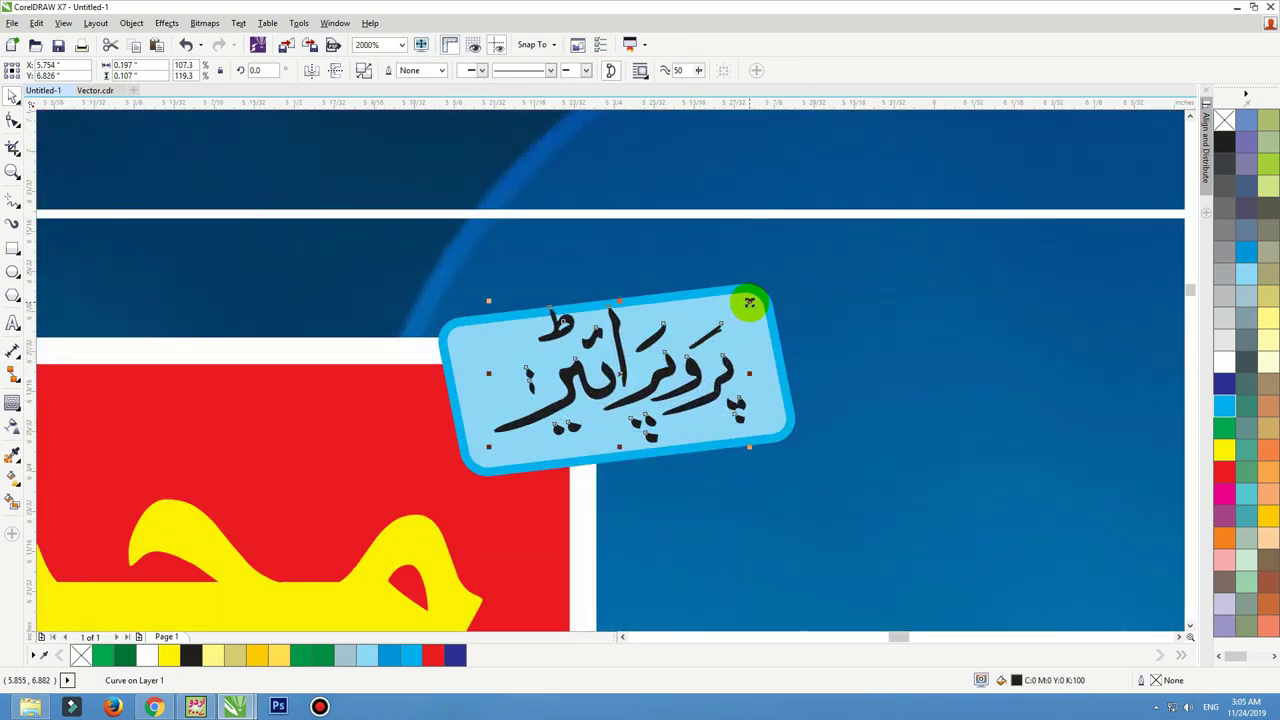
{"action": "left_click_drag", "start_coordinate": [749, 302], "coordinate": [730, 240]}
{"action": "scroll", "coordinate": [690, 382], "scroll_direction": "down", "scroll_amount": 3}
{"action": "scroll", "coordinate": [690, 382], "scroll_direction": "down", "scroll_amount": 3}
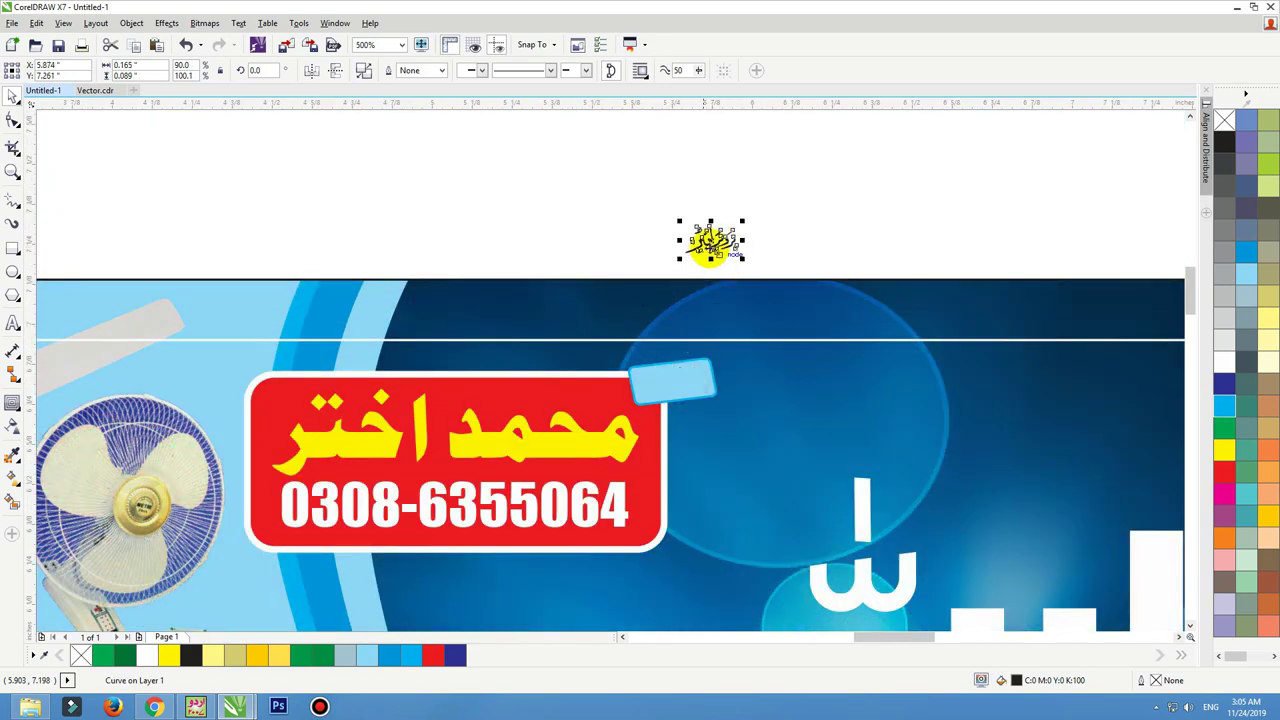
{"action": "left_click", "coordinate": [700, 379], "text": "shift"}
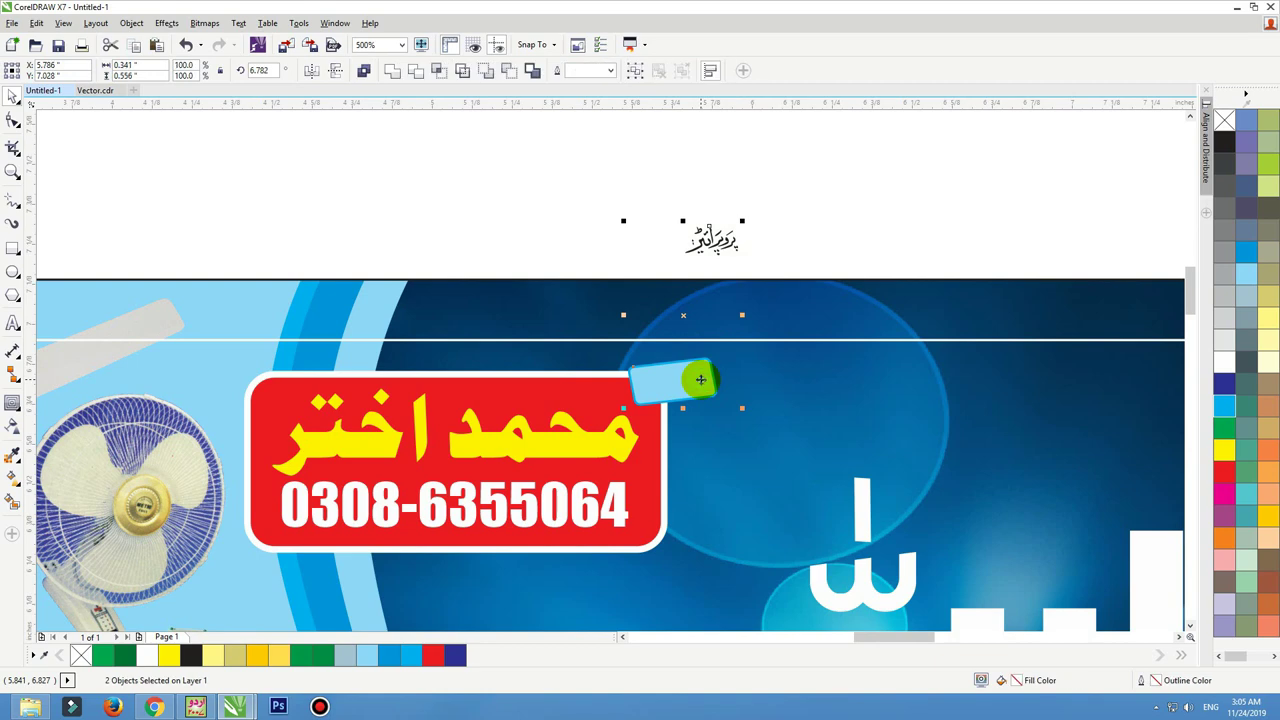
{"action": "left_click", "coordinate": [850, 215]}
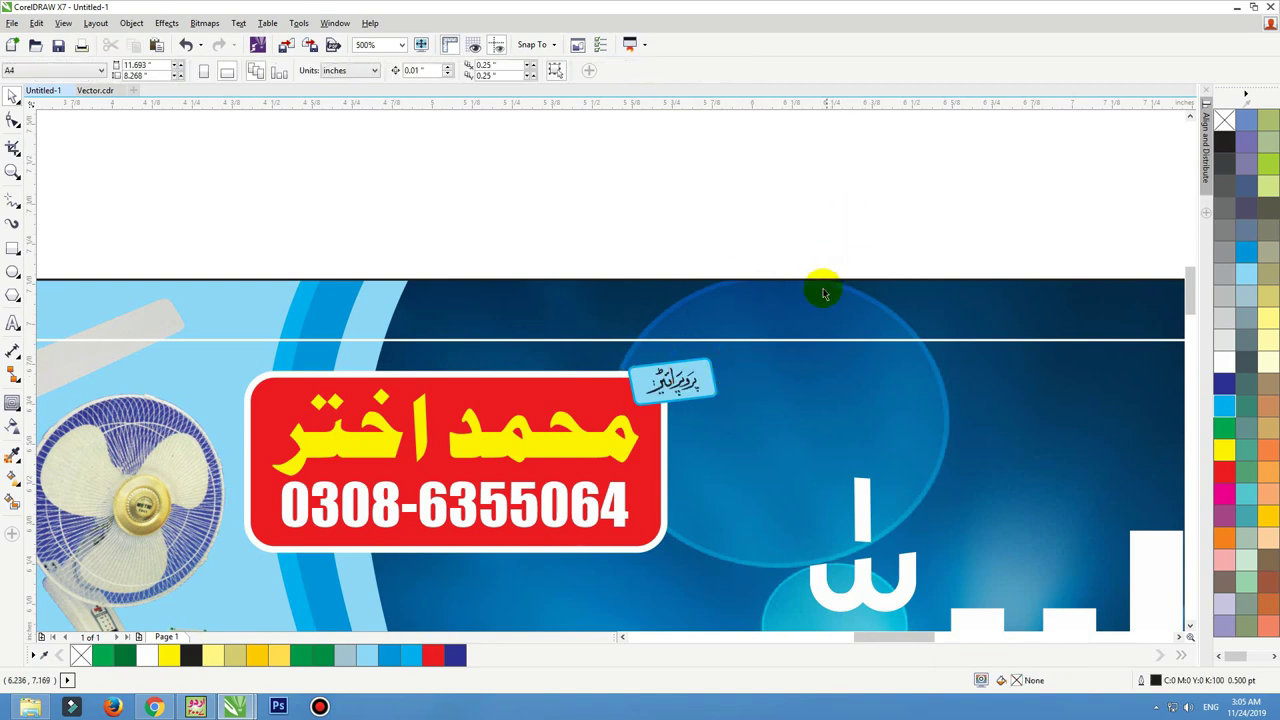
Remove the outline from the banner's background rectangle
{"action": "left_click", "coordinate": [826, 288]}
{"action": "key", "text": "shift+F2"}
{"action": "right_click", "coordinate": [1223, 119]}
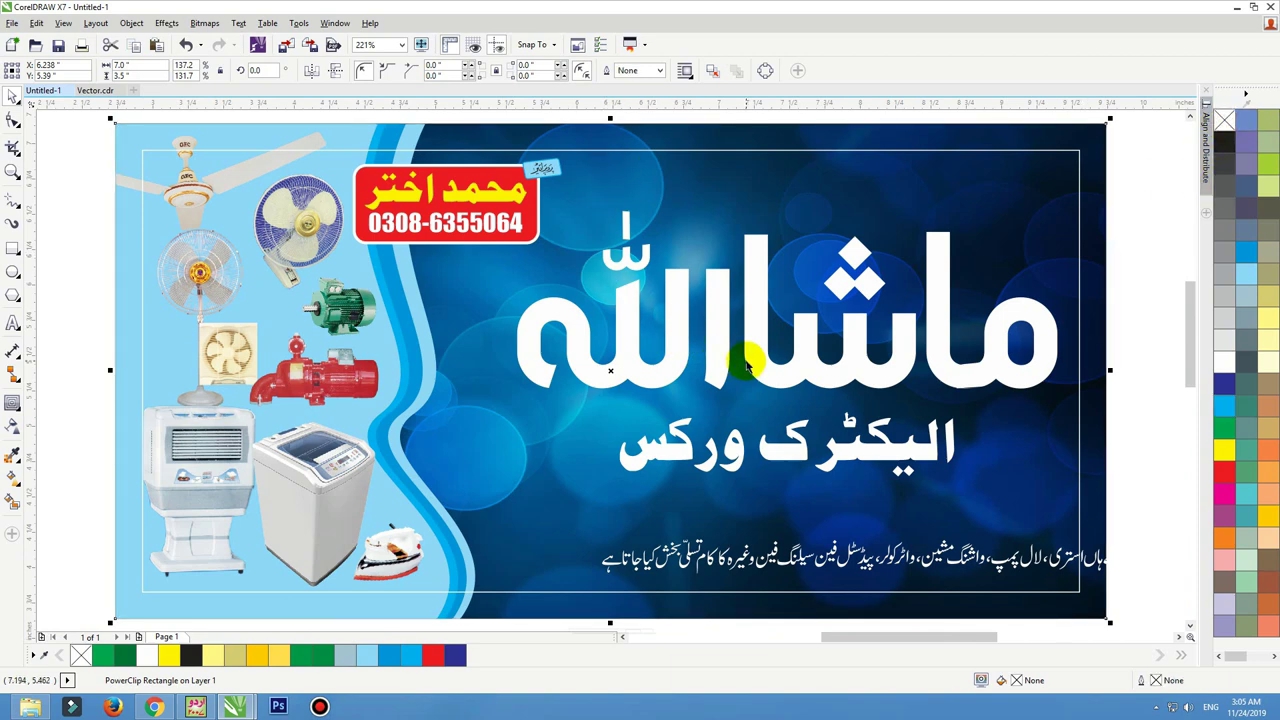
{"action": "scroll", "coordinate": [773, 371], "scroll_direction": "down", "scroll_amount": 1}
{"action": "left_click", "coordinate": [995, 327]}
Enlarge the main heading ماشااللہ slightly and reposition it on the banner
{"action": "left_click_drag", "start_coordinate": [986, 250], "coordinate": [497, 508]}
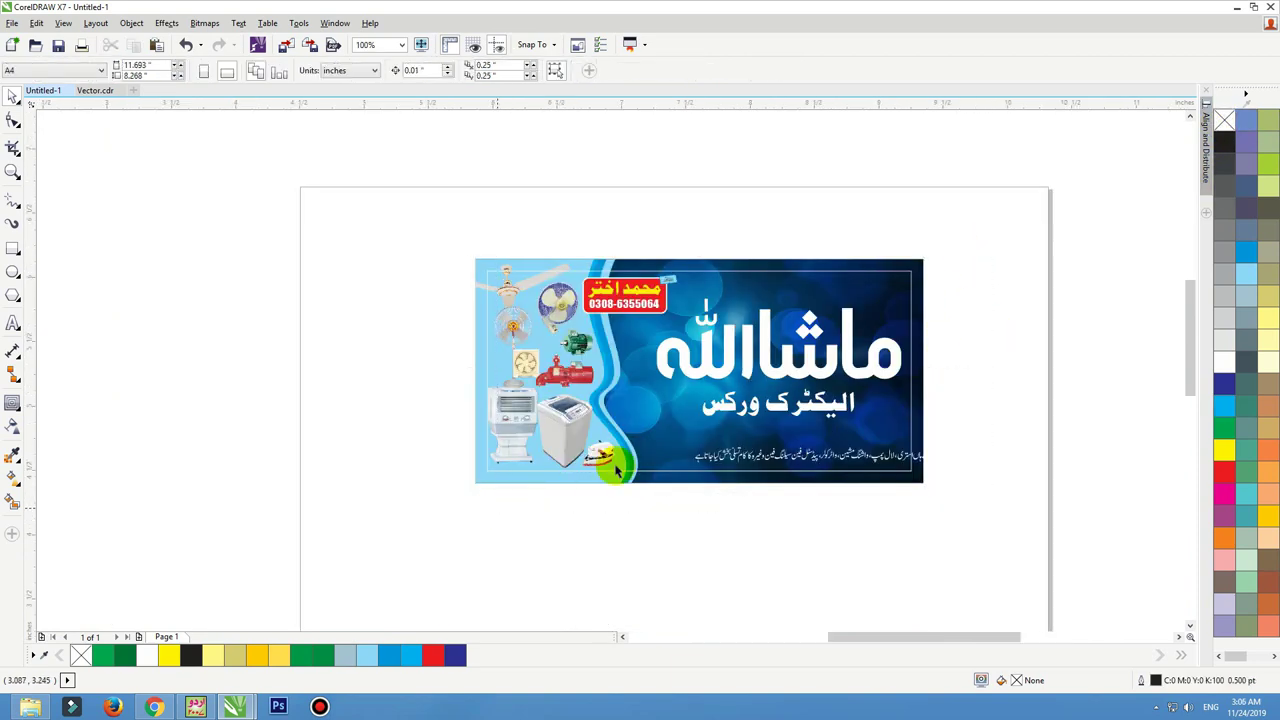
{"action": "left_click_drag", "start_coordinate": [766, 426], "coordinate": [766, 458]}
{"action": "left_click_drag", "start_coordinate": [755, 347], "coordinate": [737, 363]}
{"action": "left_click_drag", "start_coordinate": [912, 227], "coordinate": [933, 217]}
Move the الیکٹرک ورکس text above the banner and colour it black
{"action": "left_click_drag", "start_coordinate": [786, 364], "coordinate": [788, 252]}
{"action": "scroll", "coordinate": [757, 449], "scroll_direction": "down", "scroll_amount": 2}
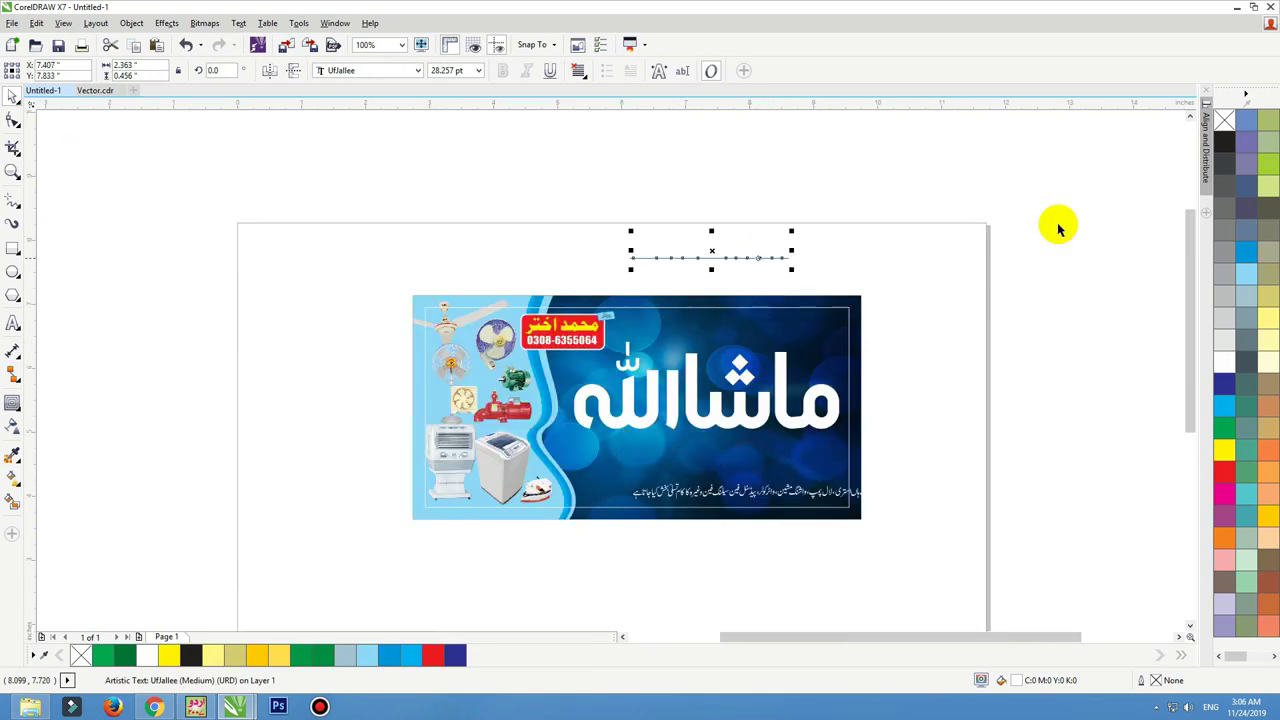
{"action": "key", "text": "shift+F2"}
{"action": "left_click", "coordinate": [1224, 140]}
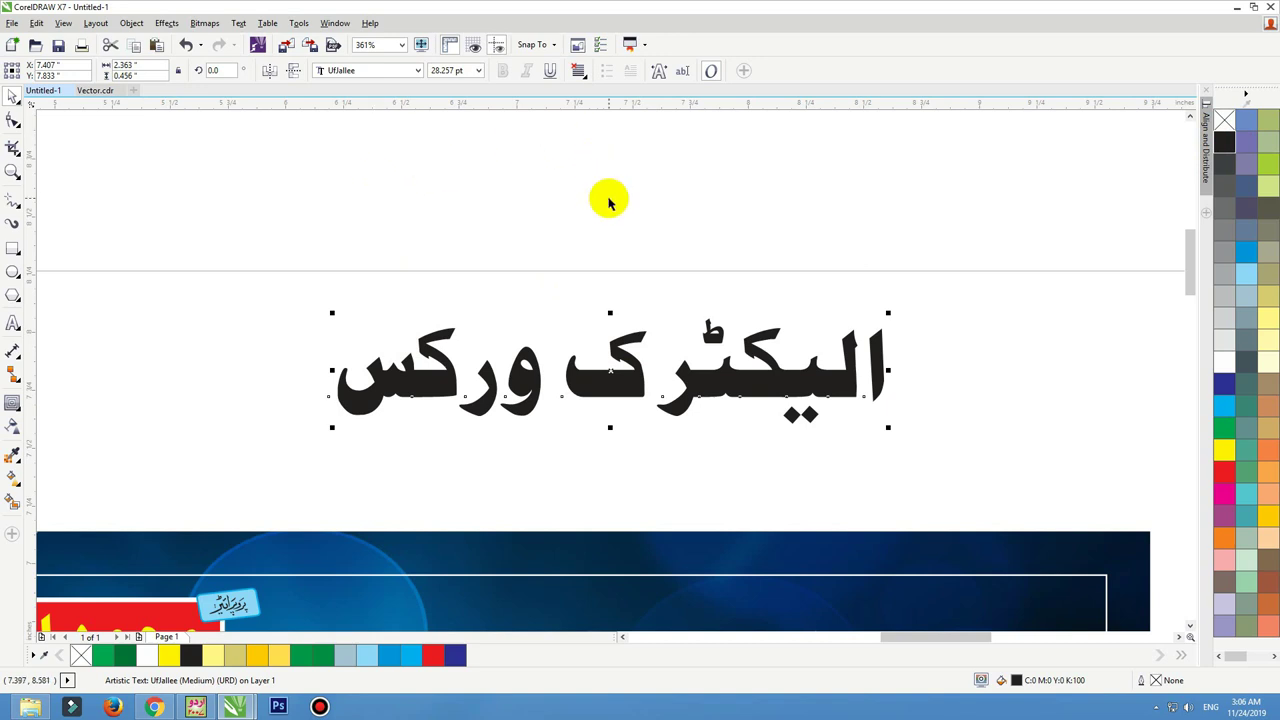
Convert the الیکٹرک ورکس text to curves and break it apart into separate shapes
{"action": "key", "text": "ctrl+q"}
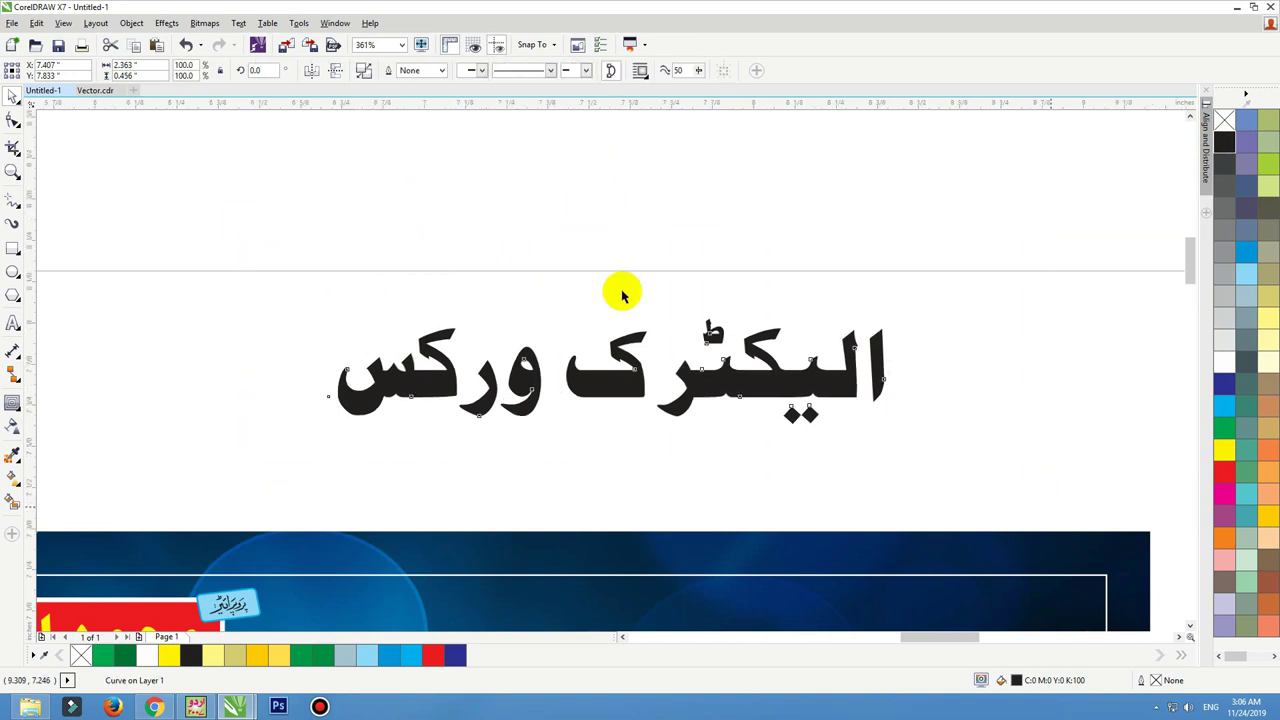
{"action": "scroll", "coordinate": [736, 354], "scroll_direction": "up", "scroll_amount": 1}
{"action": "left_click", "coordinate": [364, 70]}
{"action": "left_click", "coordinate": [694, 205]}
Nudge the separated letters of الیکٹرک ورکس that precede the final کس leftward to tighten the letter spacing
{"action": "left_click_drag", "start_coordinate": [1041, 245], "coordinate": [597, 531]}
{"action": "left_click_drag", "start_coordinate": [1024, 264], "coordinate": [337, 529]}
{"action": "key", "text": "Left"}
{"action": "key", "text": "Left"}
{"action": "key", "text": "Left"}
{"action": "key", "text": "Left"}
{"action": "key", "text": "Left"}
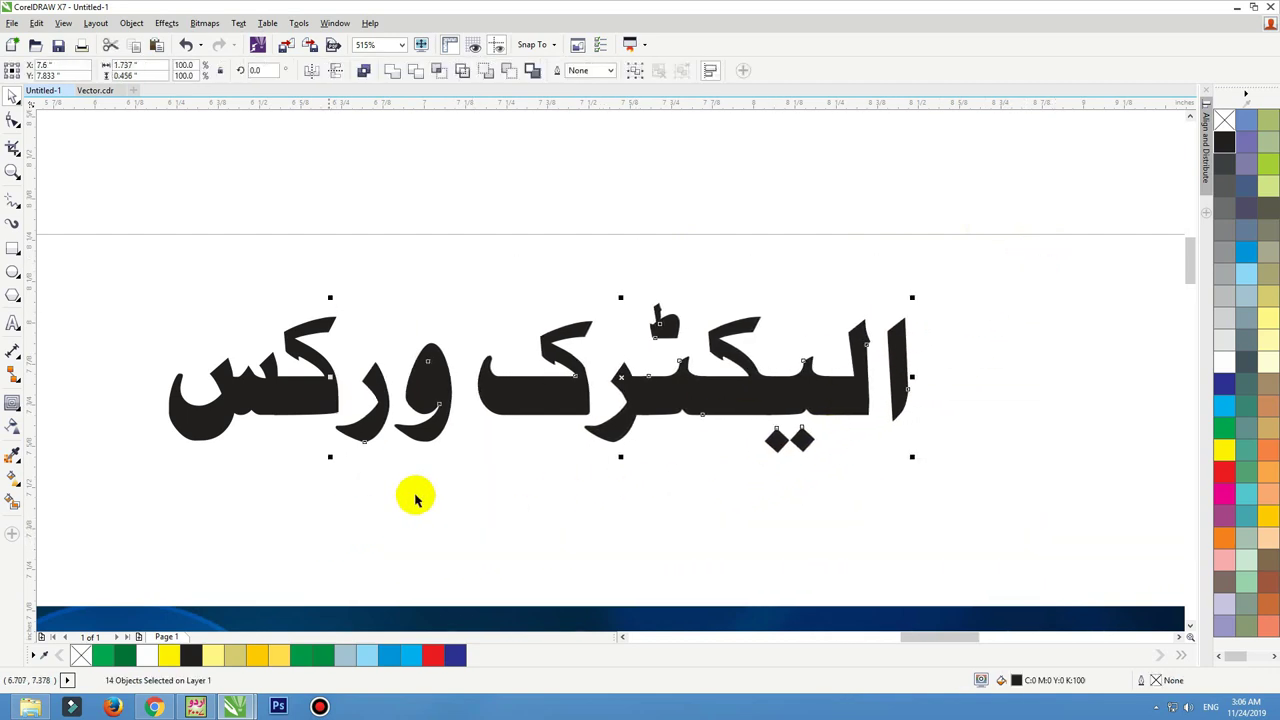
Combine the separate parts of the و and of the ٹ mark so their inner openings are cut out
{"action": "left_click_drag", "start_coordinate": [508, 270], "coordinate": [370, 514]}
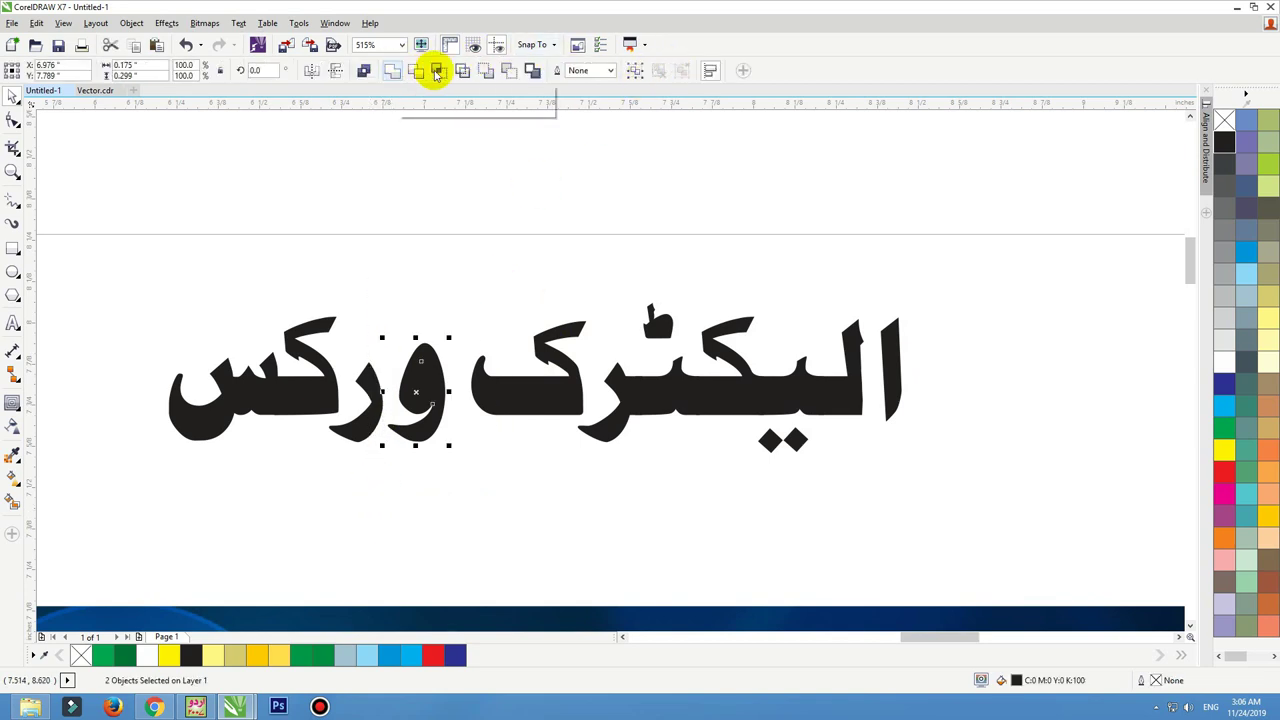
{"action": "left_click", "coordinate": [364, 78]}
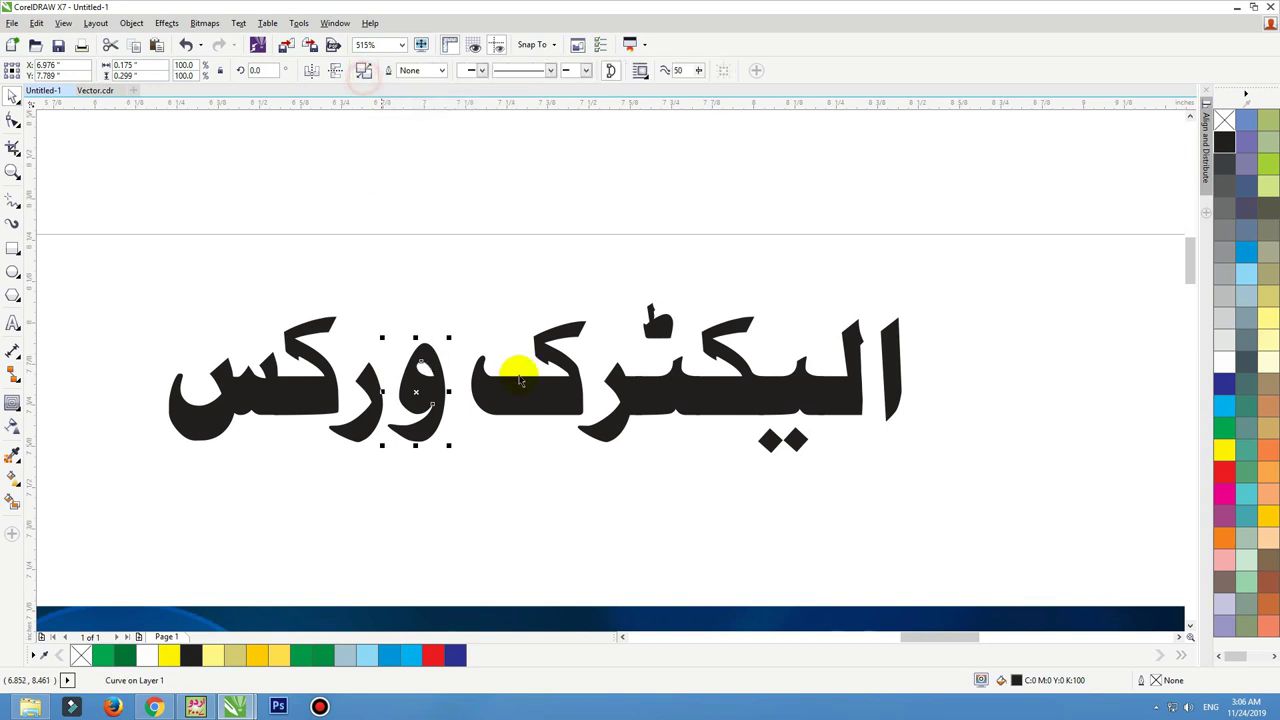
{"action": "left_click_drag", "start_coordinate": [623, 283], "coordinate": [689, 352]}
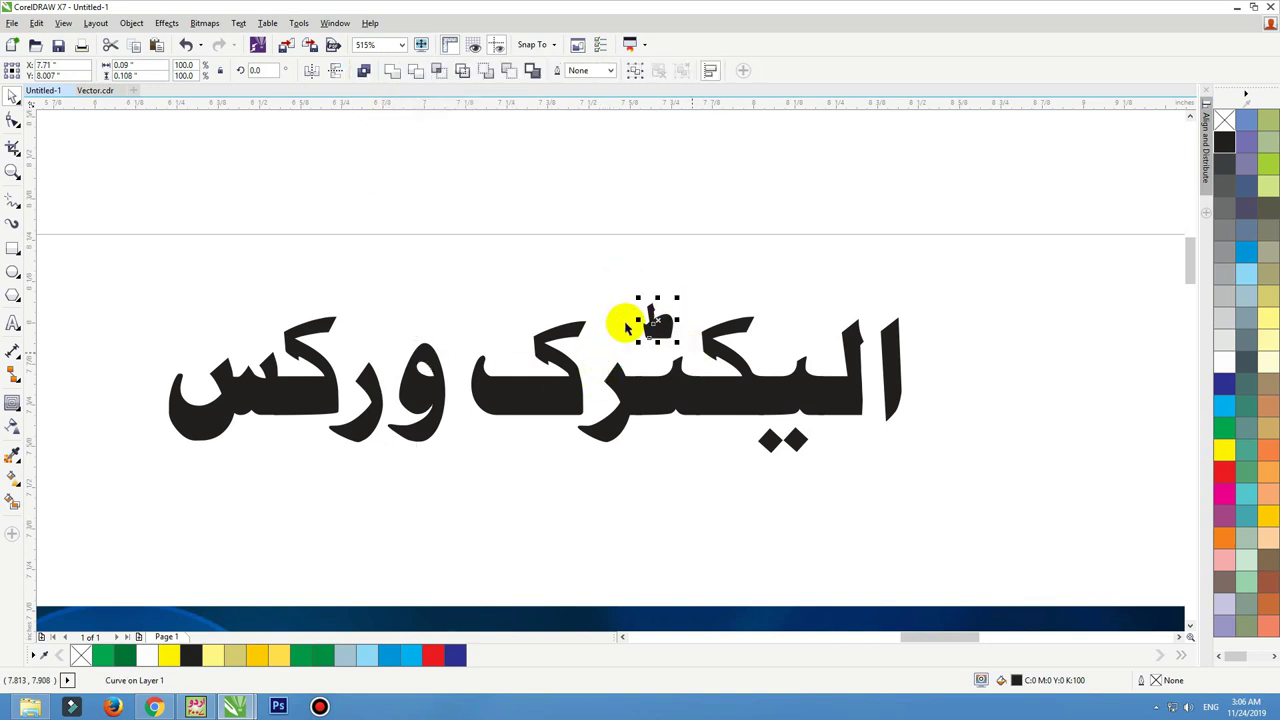
{"action": "left_click", "coordinate": [364, 72]}
{"action": "left_click", "coordinate": [460, 200]}
Examine the overlapping letter outlines of الیکٹرک ورکس in Wireframe view, and return to Enhanced view
{"action": "left_click_drag", "start_coordinate": [474, 223], "coordinate": [122, 508]}
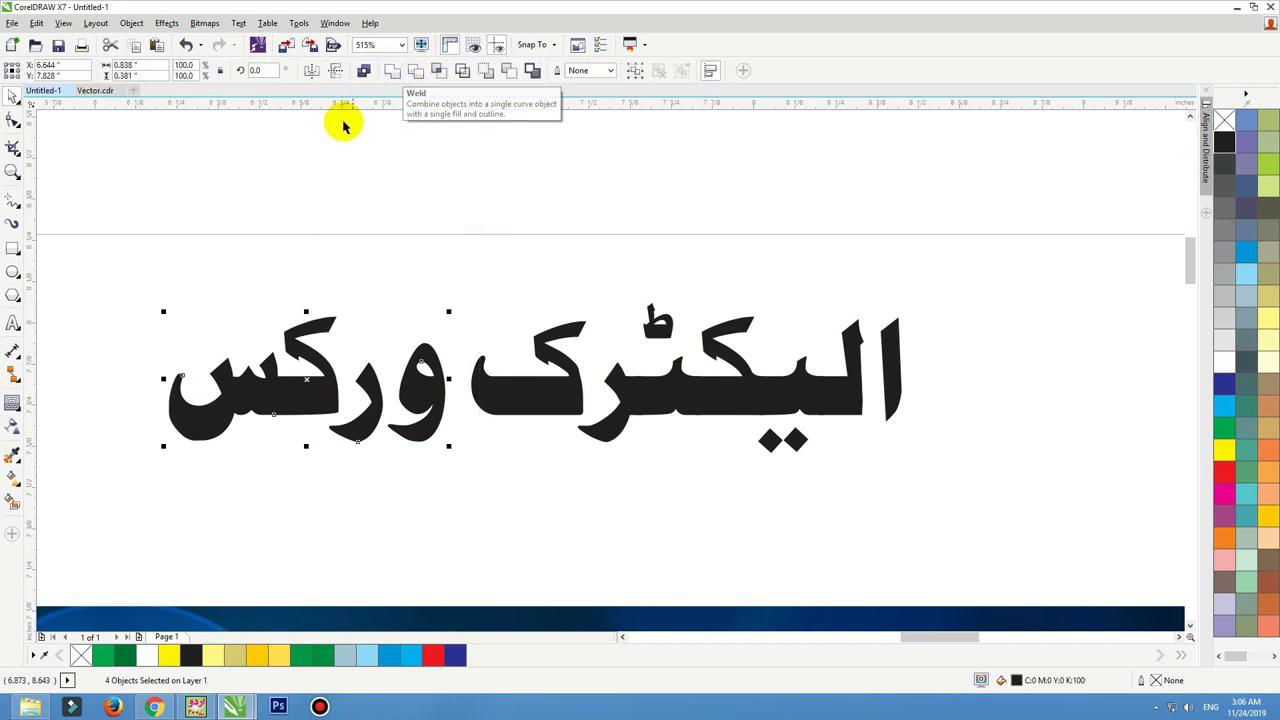
{"action": "left_click", "coordinate": [286, 137]}
{"action": "left_click", "coordinate": [63, 23]}
{"action": "left_click", "coordinate": [91, 63]}
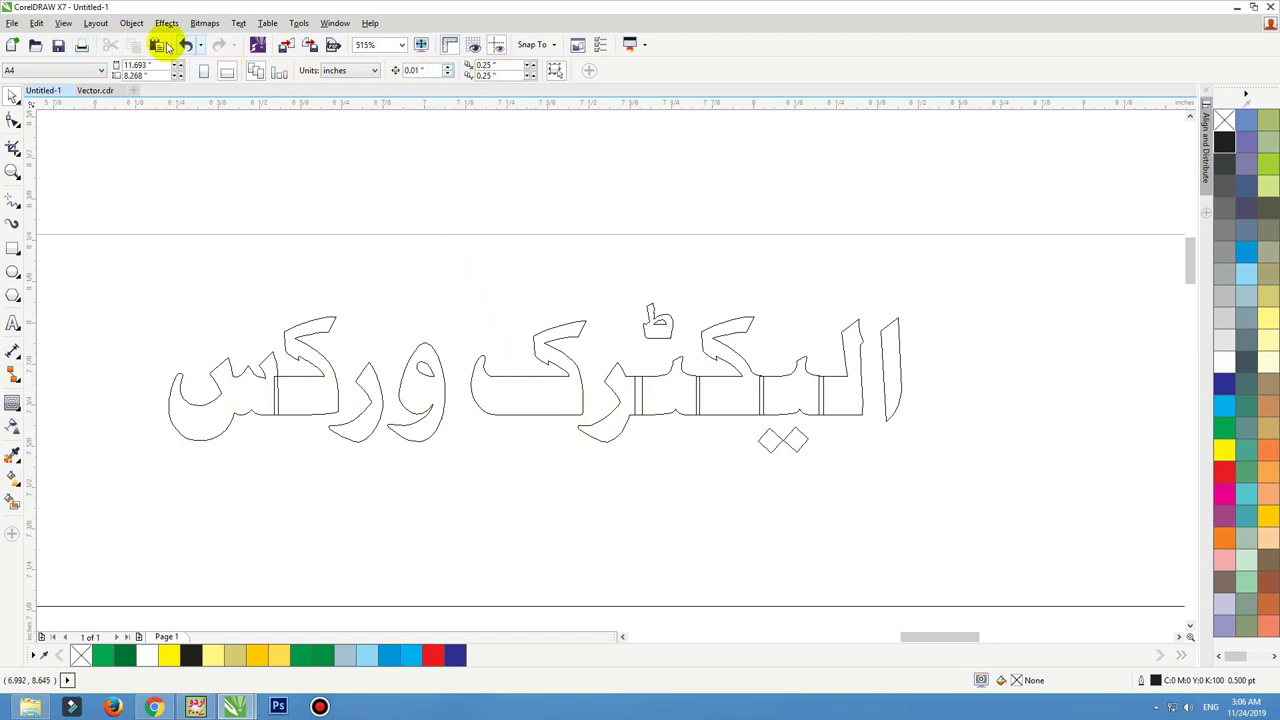
{"action": "left_click", "coordinate": [65, 27]}
{"action": "left_click", "coordinate": [96, 121]}
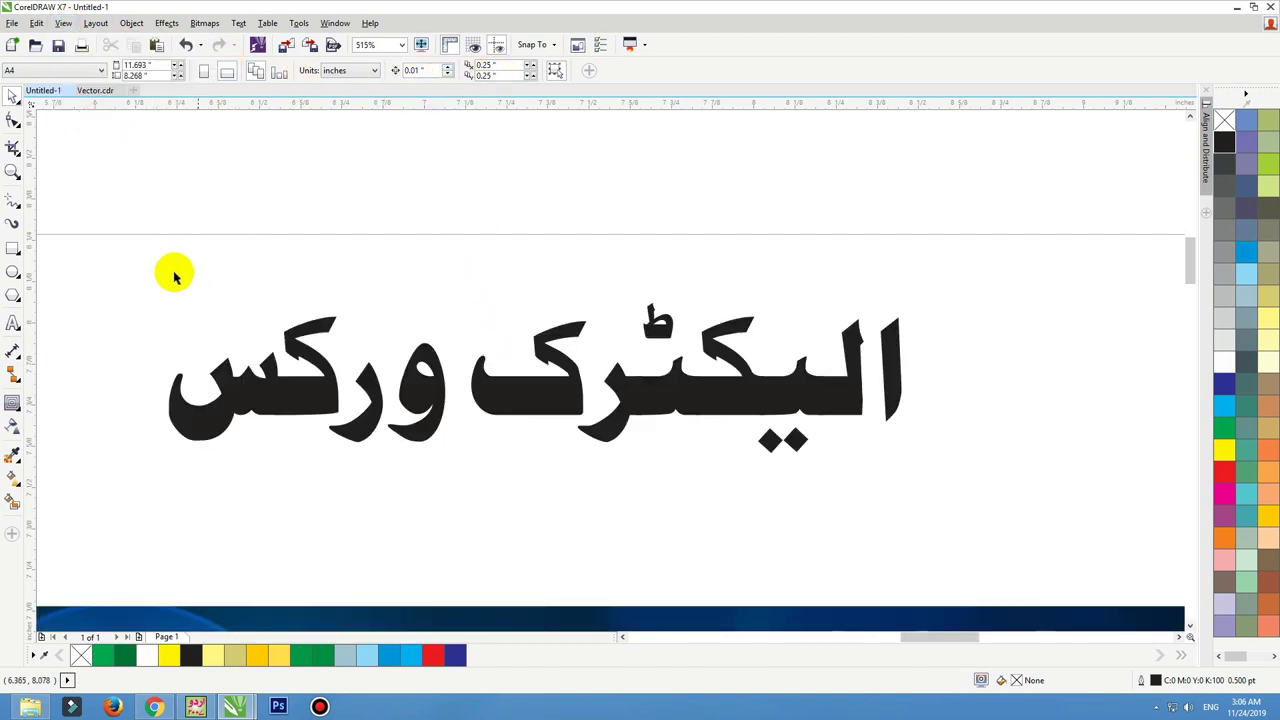
Weld the letters of ورکس and of الیکٹرک, and weld both words into one curve object
{"action": "left_click_drag", "start_coordinate": [150, 267], "coordinate": [452, 470]}
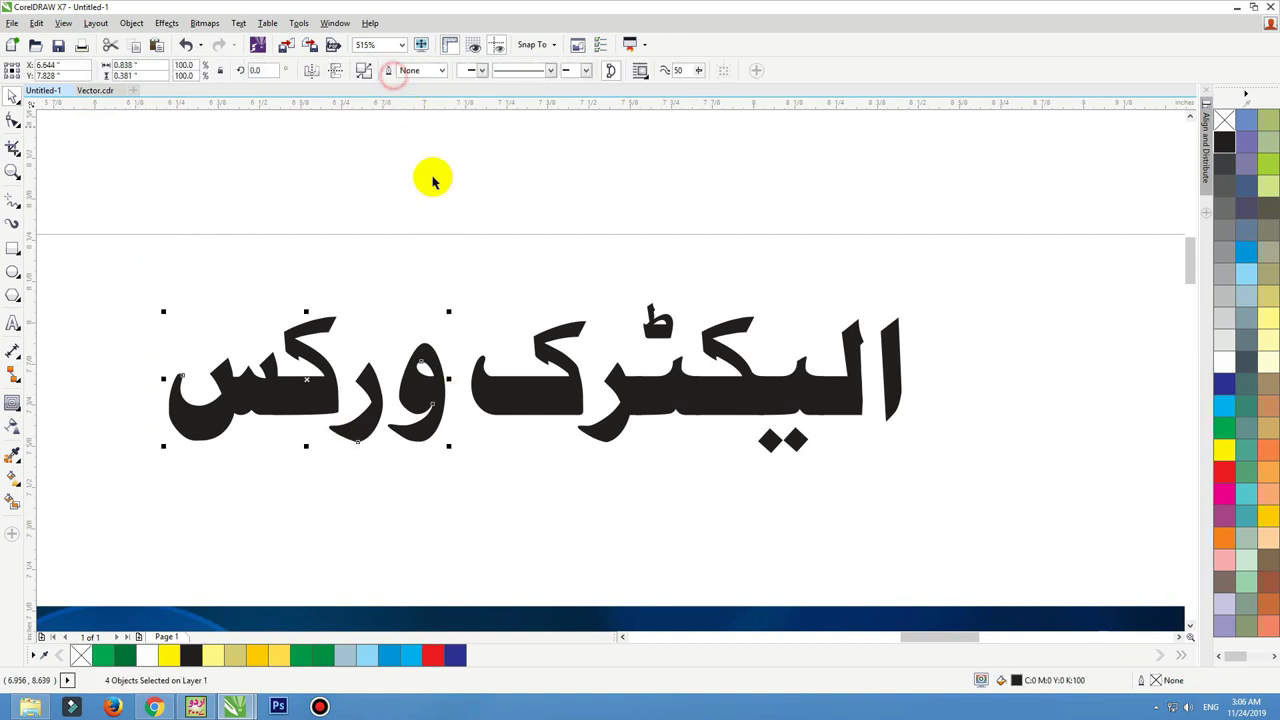
{"action": "left_click_drag", "start_coordinate": [443, 220], "coordinate": [951, 509]}
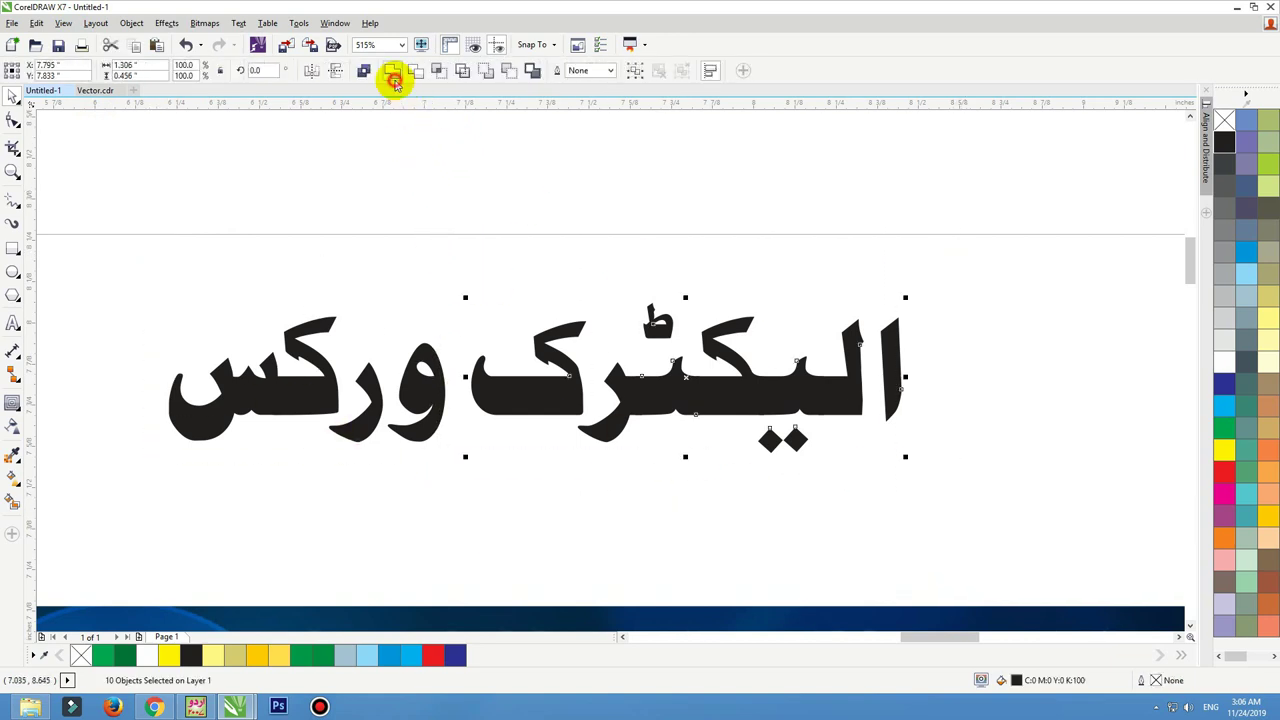
{"action": "left_click", "coordinate": [394, 77]}
{"action": "left_click_drag", "start_coordinate": [988, 247], "coordinate": [100, 497]}
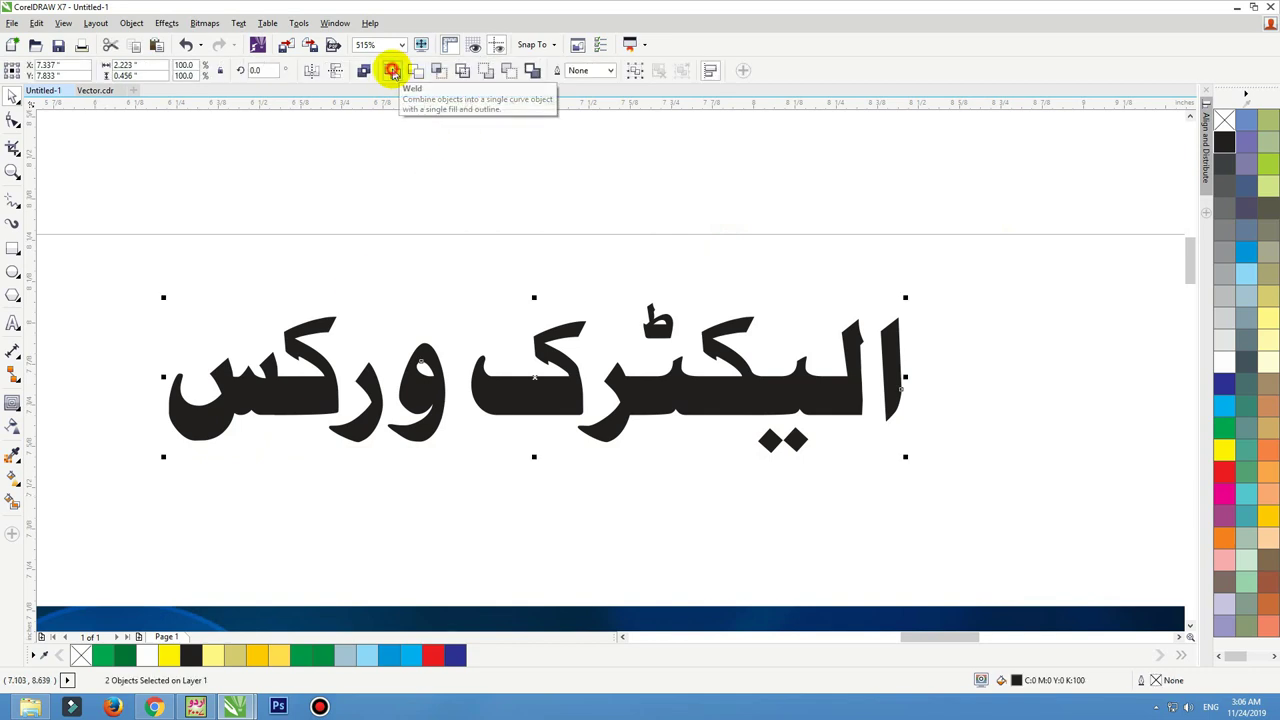
{"action": "left_click", "coordinate": [393, 72]}
Check the welded lettering's outline in Wireframe view, and switch back to Enhanced view
{"action": "left_click", "coordinate": [82, 20]}
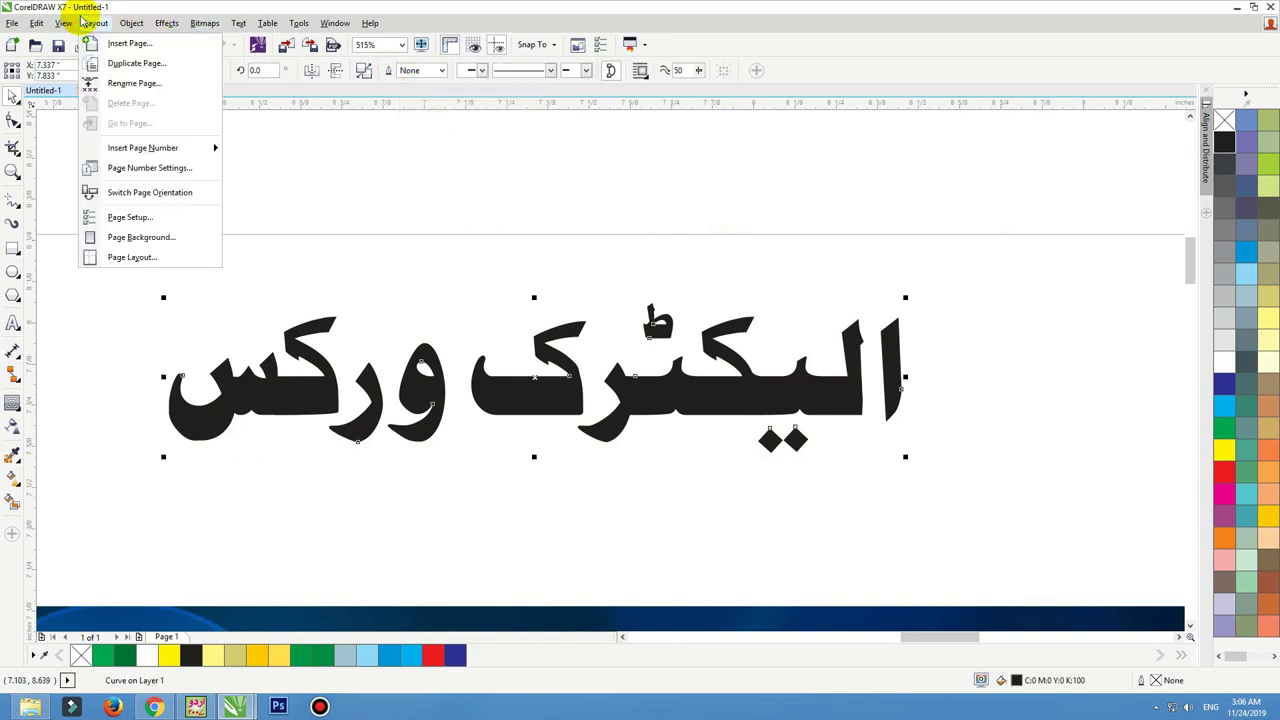
{"action": "mouse_move", "coordinate": [63, 22]}
{"action": "left_click", "coordinate": [110, 43]}
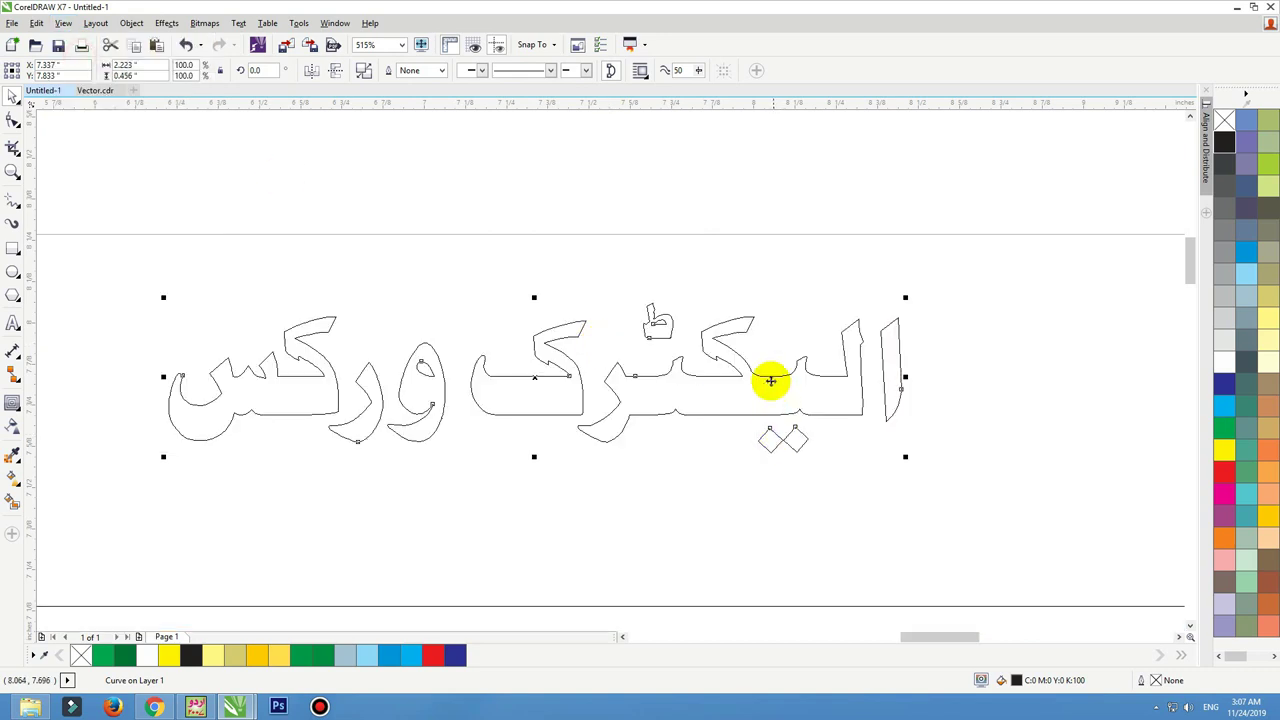
{"action": "left_click", "coordinate": [60, 23]}
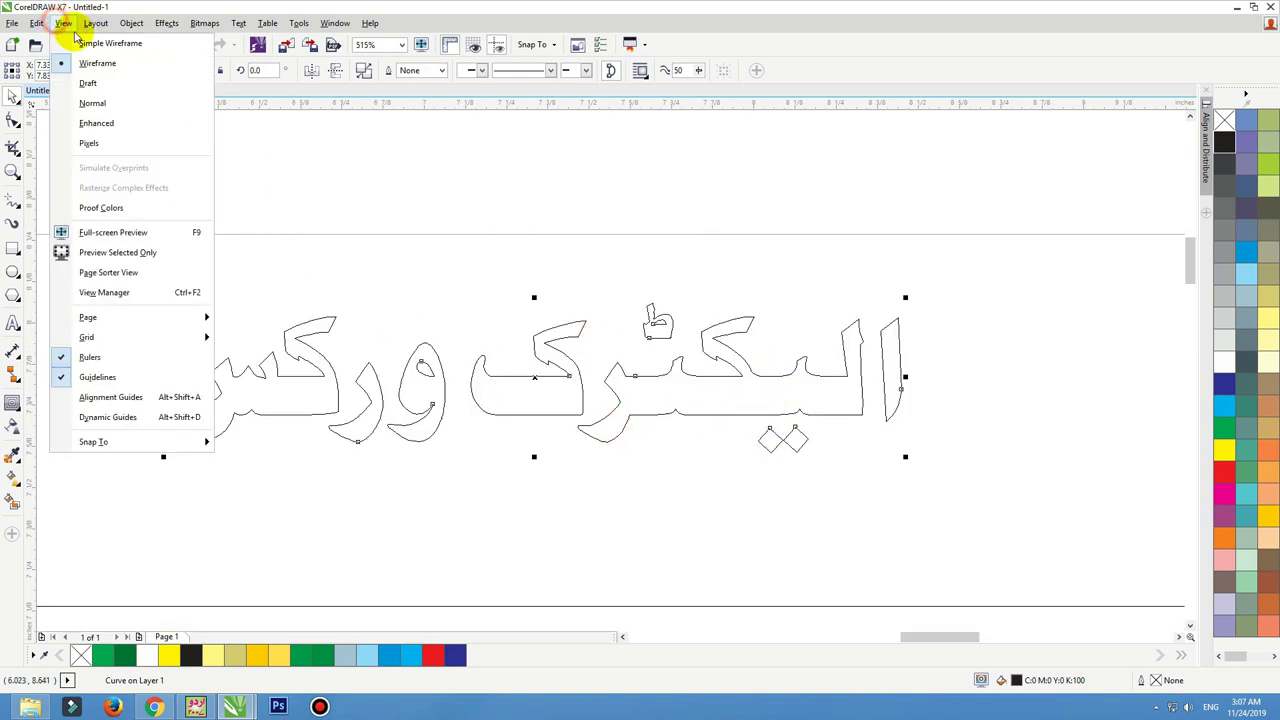
{"action": "left_click", "coordinate": [102, 123]}
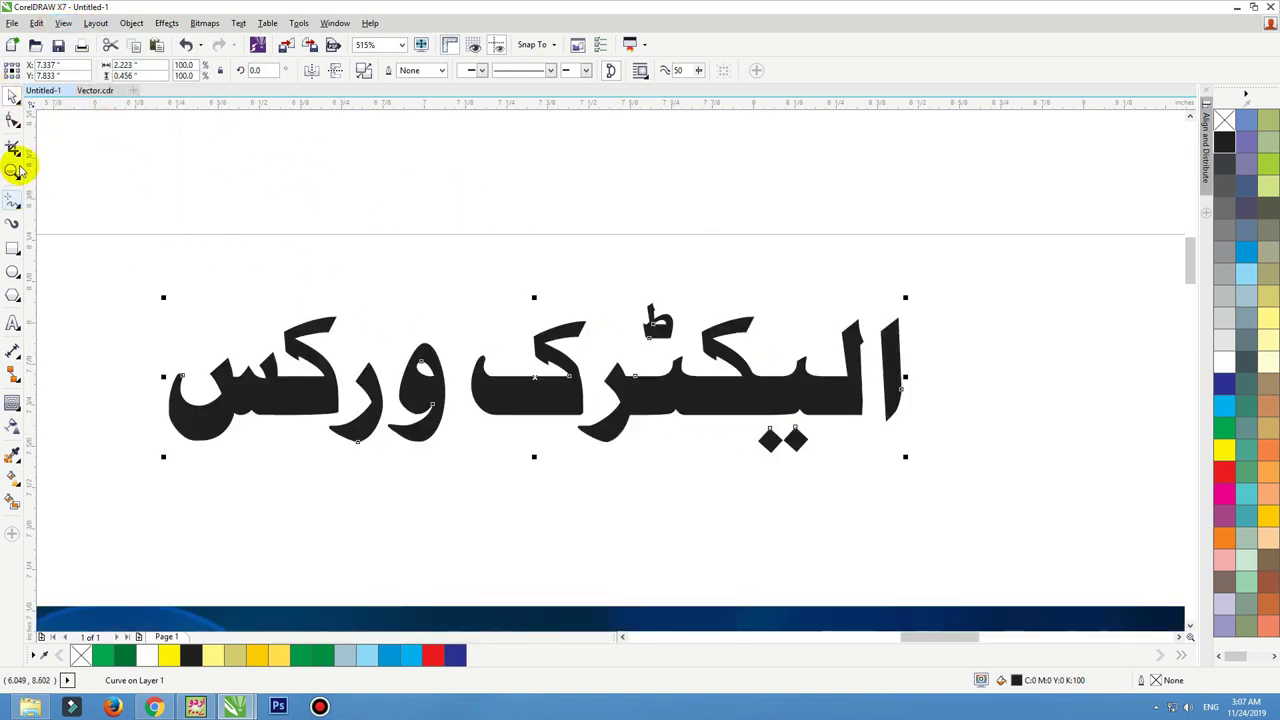
Stretch the final ک of الیکٹرک by moving its tail nodes together with all nodes of ورکس about 0.2 inch left
{"action": "scroll", "coordinate": [764, 234], "scroll_direction": "down", "scroll_amount": 1}
{"action": "key", "text": "F2"}
{"action": "left_click_drag", "start_coordinate": [926, 229], "coordinate": [285, 419]}
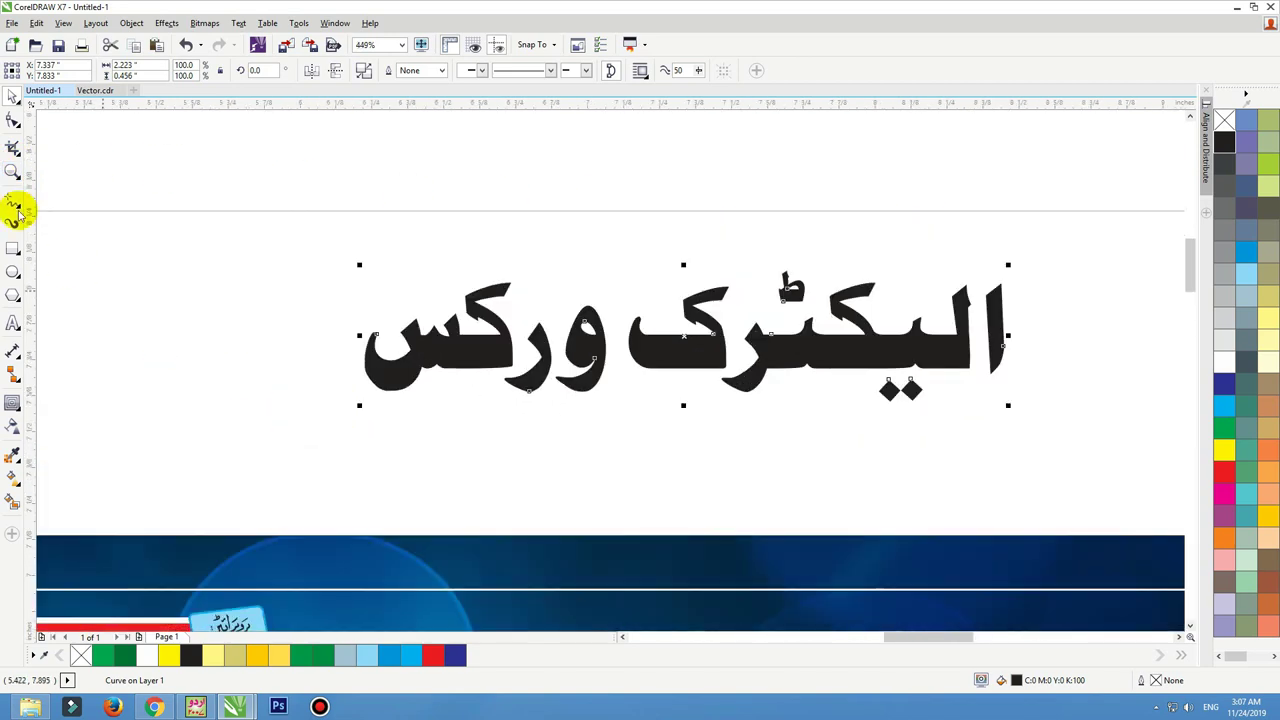
{"action": "left_click", "coordinate": [13, 118]}
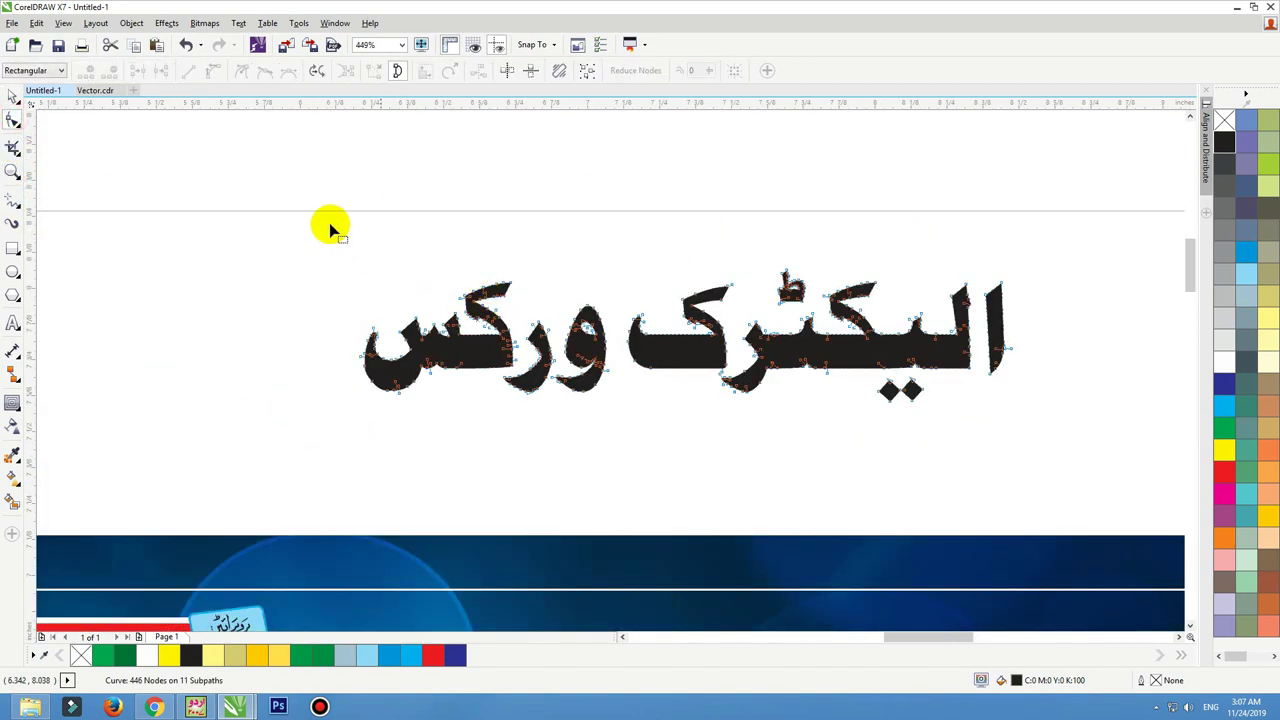
{"action": "left_click_drag", "start_coordinate": [312, 209], "coordinate": [664, 432]}
{"action": "key", "text": "Left"}
{"action": "key", "text": "Left"}
{"action": "key", "text": "Left"}
{"action": "key", "text": "Left"}
{"action": "key", "text": "Left"}
{"action": "key", "text": "Left"}
{"action": "key", "text": "Left"}
{"action": "key", "text": "Left"}
{"action": "key", "text": "Left"}
{"action": "key", "text": "Left"}
{"action": "key", "text": "Left"}
{"action": "key", "text": "Left"}
{"action": "key", "text": "Left"}
{"action": "key", "text": "Left"}
{"action": "key", "text": "Left"}
{"action": "key", "text": "Left"}
{"action": "key", "text": "Left"}
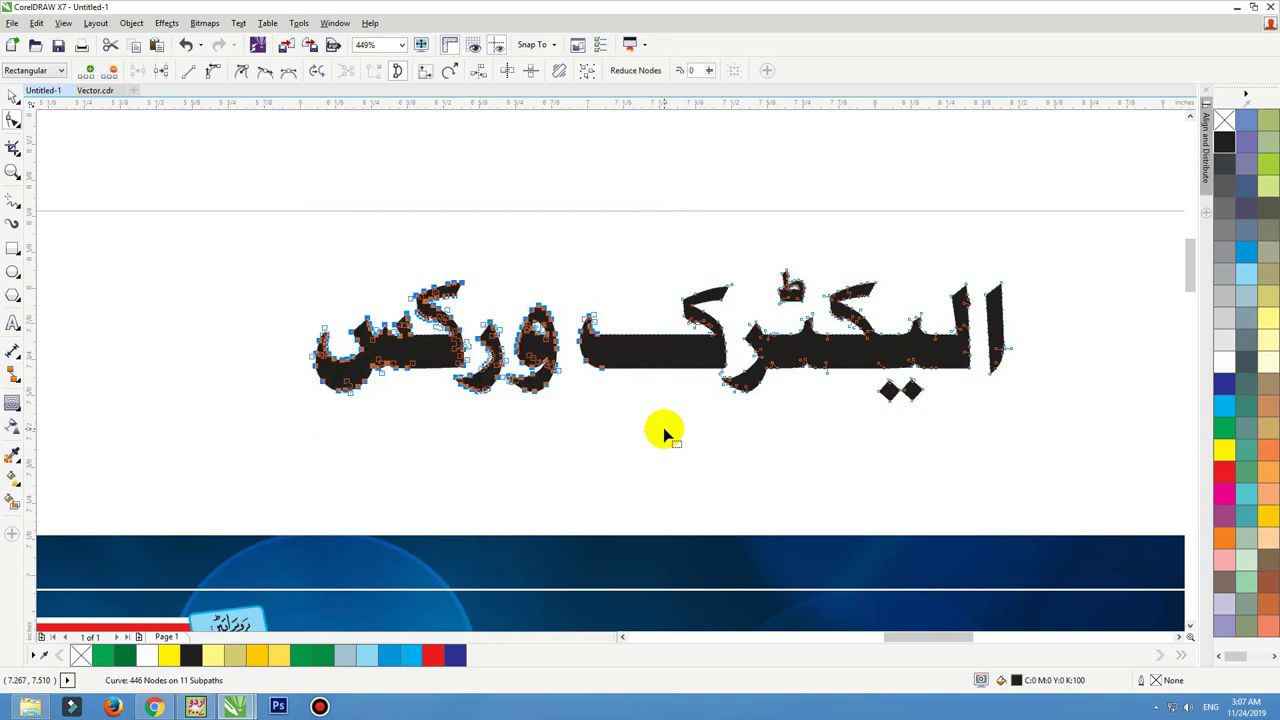
{"action": "key", "text": "Left"}
{"action": "left_click", "coordinate": [612, 306]}
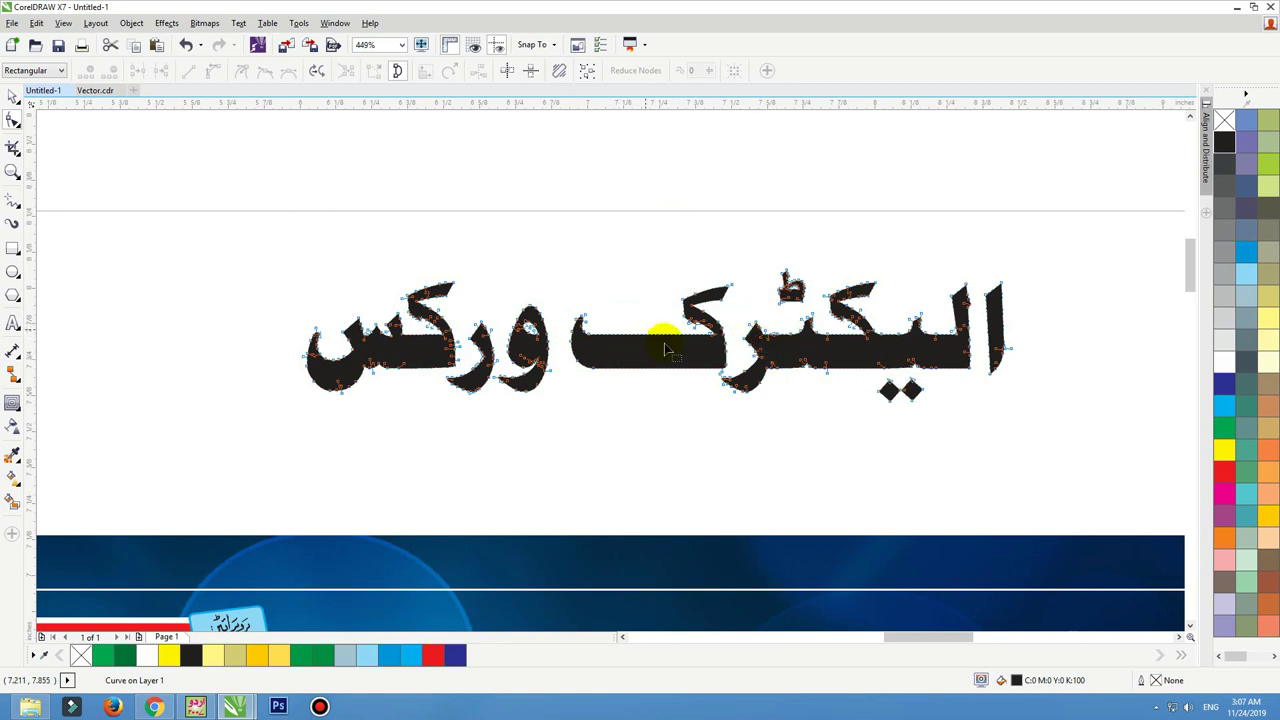
Try to stretch the و by shifting the nodes of ورکس farther left
{"action": "left_click_drag", "start_coordinate": [729, 271], "coordinate": [226, 457]}
{"action": "scroll", "coordinate": [373, 360], "scroll_direction": "up", "scroll_amount": 2}
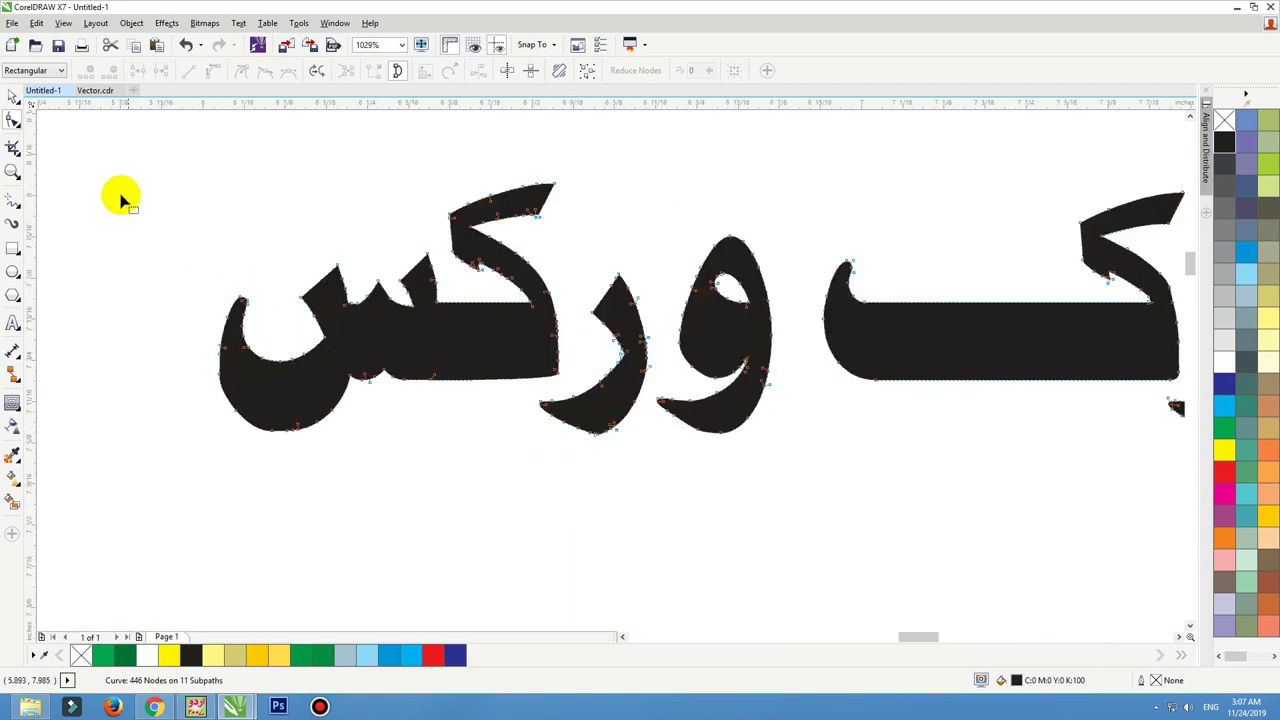
{"action": "left_click_drag", "start_coordinate": [146, 167], "coordinate": [703, 505]}
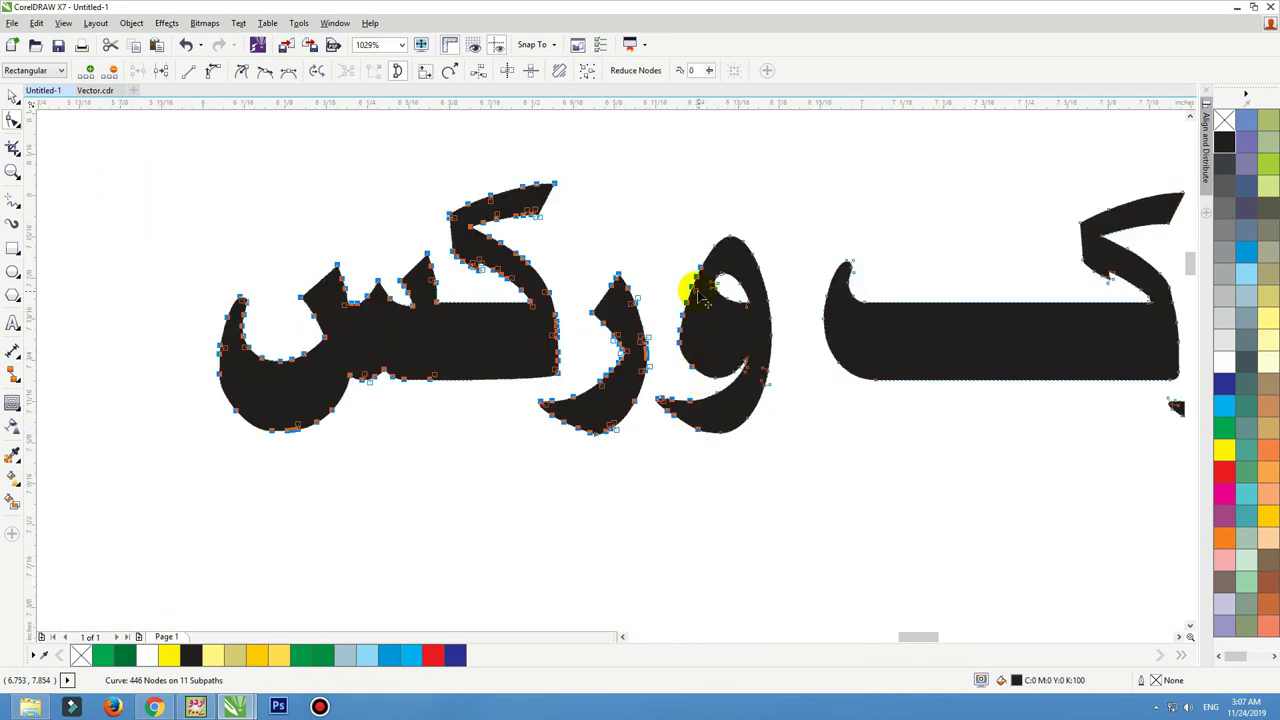
{"action": "left_click_drag", "start_coordinate": [700, 290], "coordinate": [588, 290]}
{"action": "key", "text": "ctrl+z"}
{"action": "scroll", "coordinate": [608, 337], "scroll_direction": "down", "scroll_amount": 2}
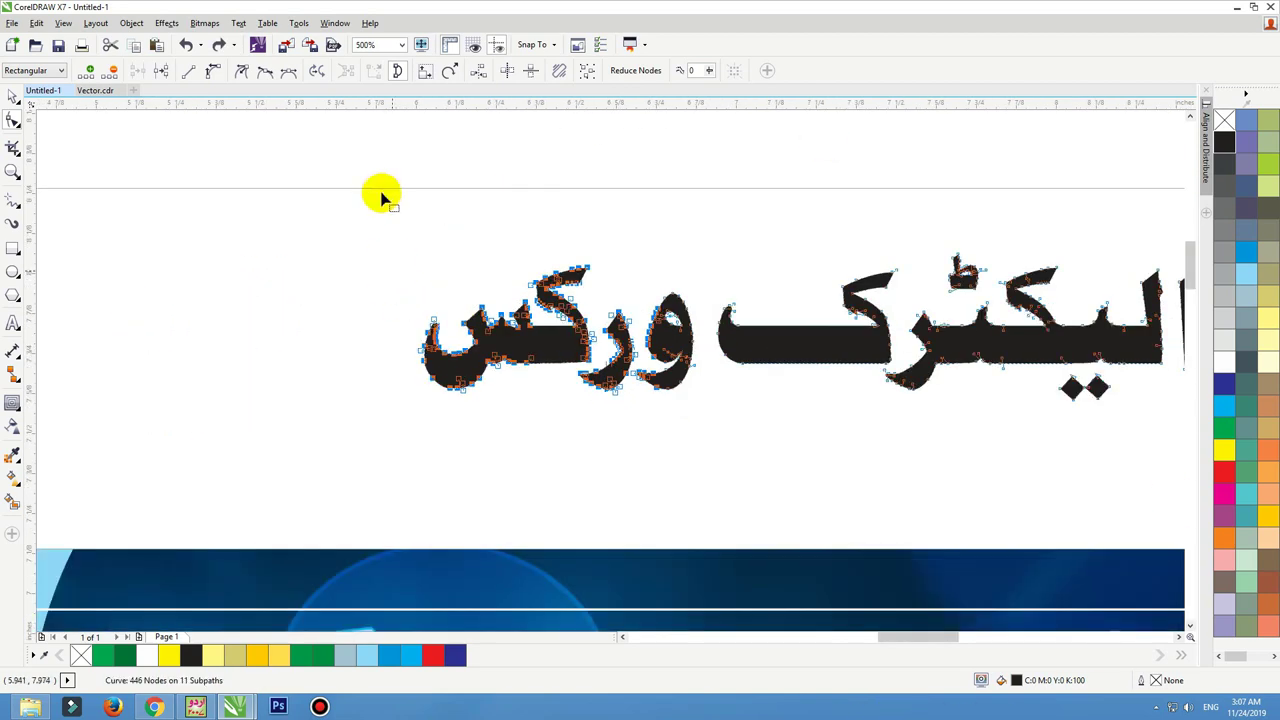
{"action": "left_click_drag", "start_coordinate": [381, 197], "coordinate": [749, 463]}
{"action": "key", "text": "space"}
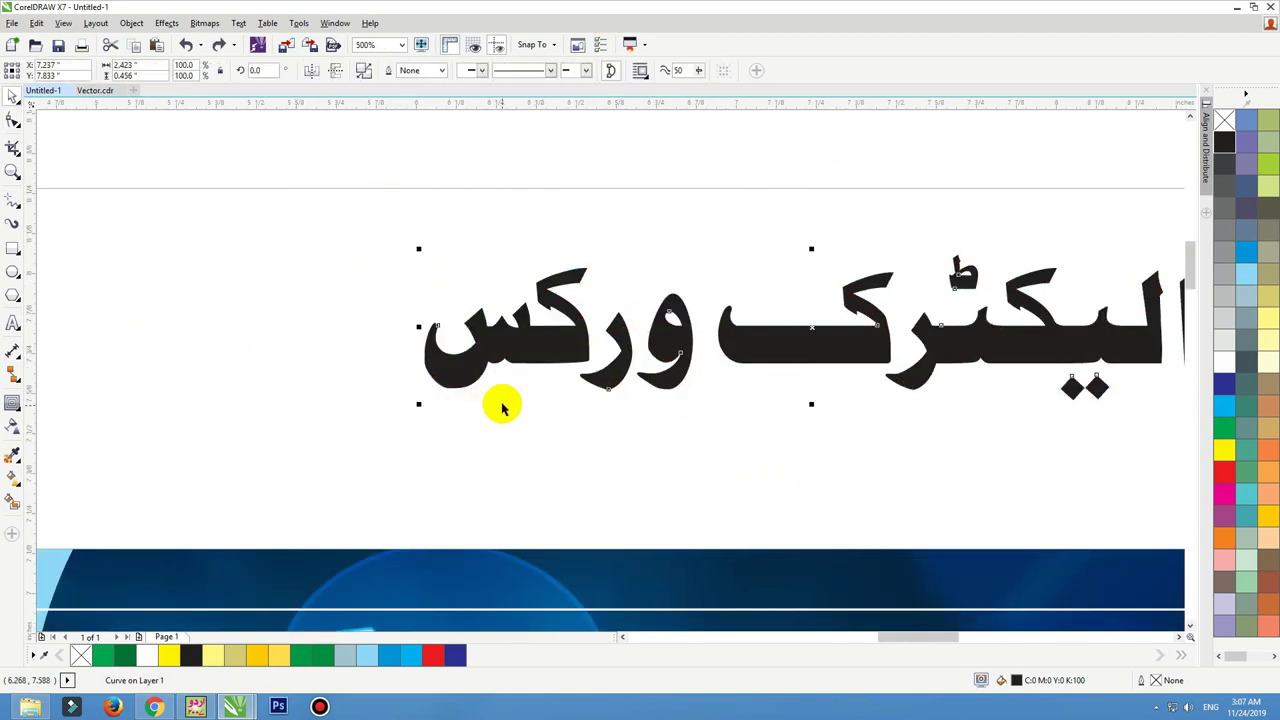
Try to lengthen the joint after the ل of الیکٹرک by nudging all nodes beyond it leftward
{"action": "key", "text": "F2"}
{"action": "left_click_drag", "start_coordinate": [346, 242], "coordinate": [1070, 550]}
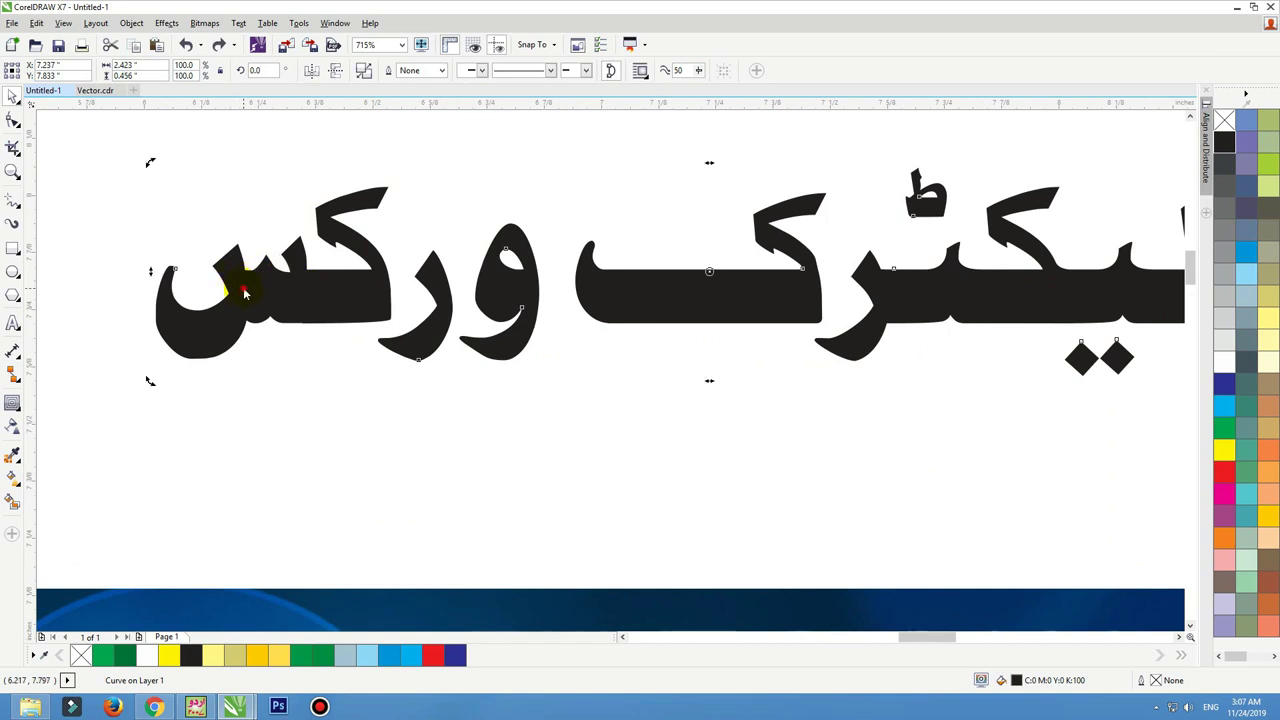
{"action": "double_click", "coordinate": [244, 292]}
{"action": "left_click_drag", "start_coordinate": [121, 150], "coordinate": [1045, 443]}
{"action": "key", "text": "Left"}
{"action": "key", "text": "Left"}
{"action": "key", "text": "Left"}
{"action": "key", "text": "Left"}
{"action": "key", "text": "Left"}
{"action": "key", "text": "Left"}
{"action": "key", "text": "Left"}
{"action": "key", "text": "Left"}
{"action": "key", "text": "Left"}
{"action": "key", "text": "Left"}
{"action": "key", "text": "Left"}
{"action": "key", "text": "Left"}
{"action": "key", "text": "Left"}
{"action": "key", "text": "Left"}
{"action": "key", "text": "Left"}
{"action": "key", "text": "Left"}
{"action": "key", "text": "Left"}
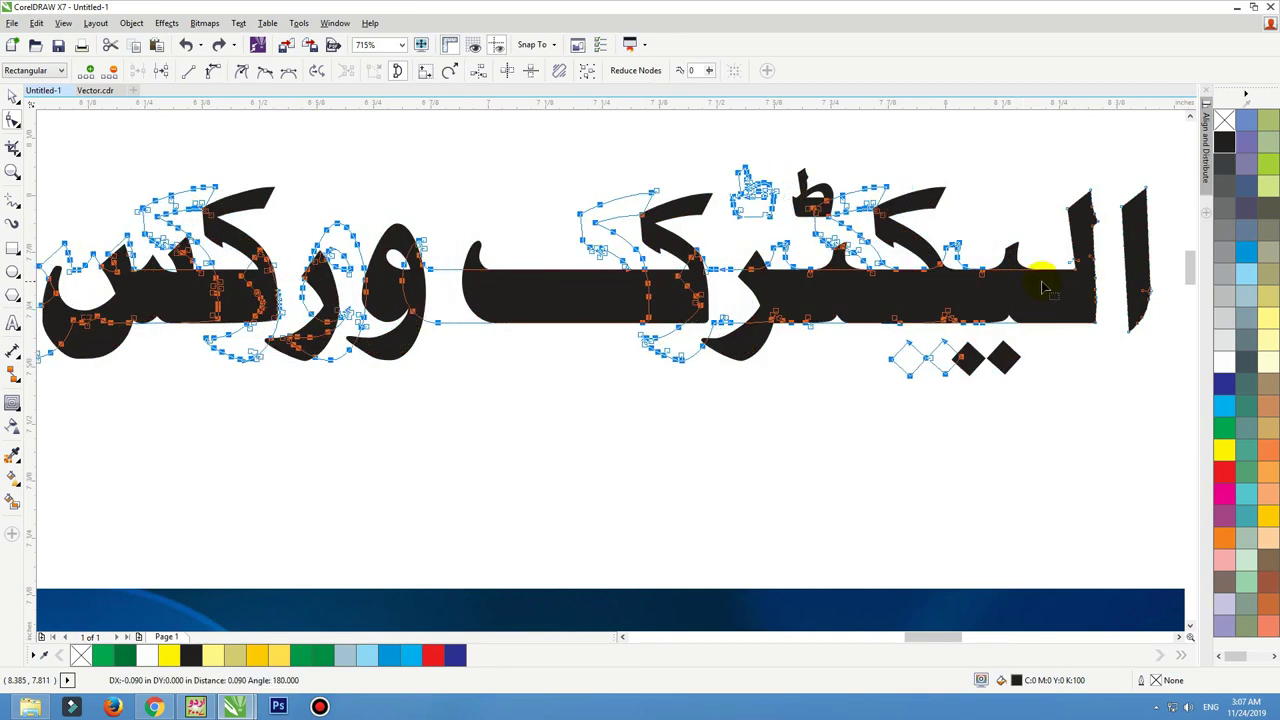
{"action": "key", "text": "ctrl+z"}
{"action": "scroll", "coordinate": [773, 308], "scroll_direction": "down", "scroll_amount": 2}
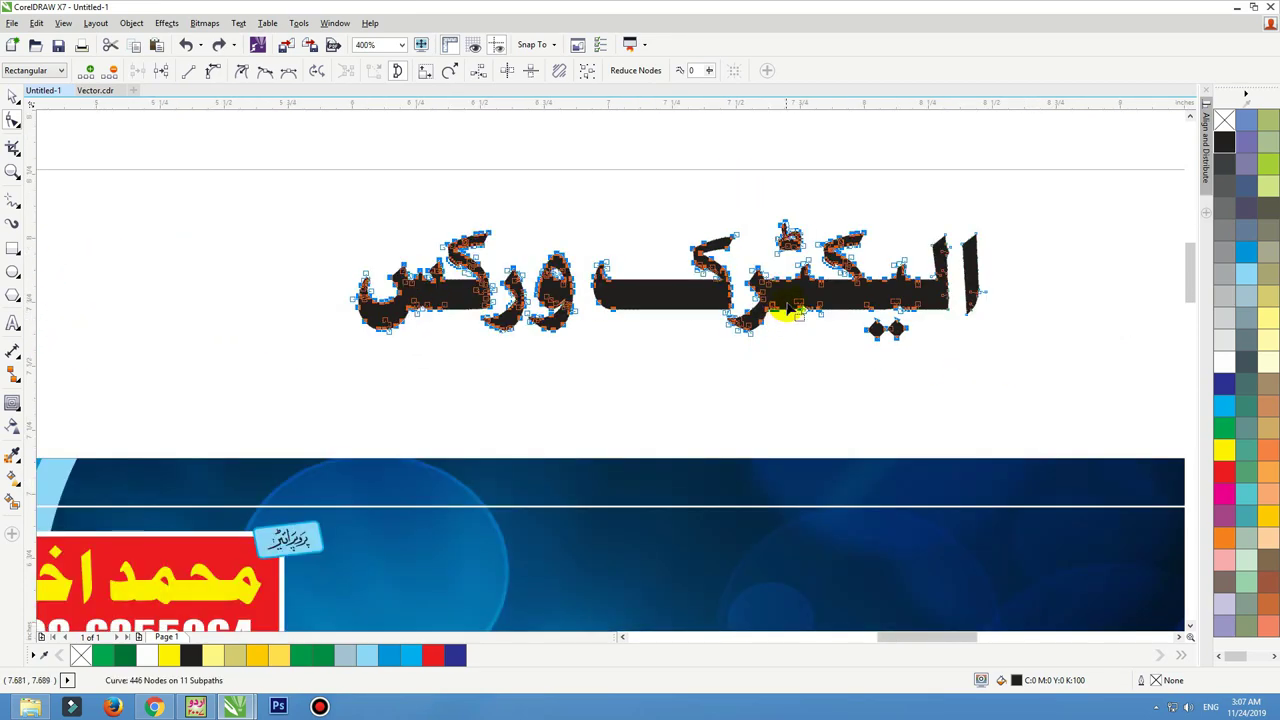
Move the الیکٹرک ورکس lettering onto the banner beneath the main heading and colour it white
{"action": "key", "text": "space"}
{"action": "left_click", "coordinate": [762, 221]}
{"action": "scroll", "coordinate": [762, 221], "scroll_direction": "down", "scroll_amount": 1}
{"action": "key", "text": "F2"}
{"action": "scroll", "coordinate": [771, 160], "scroll_direction": "up", "scroll_amount": 1}
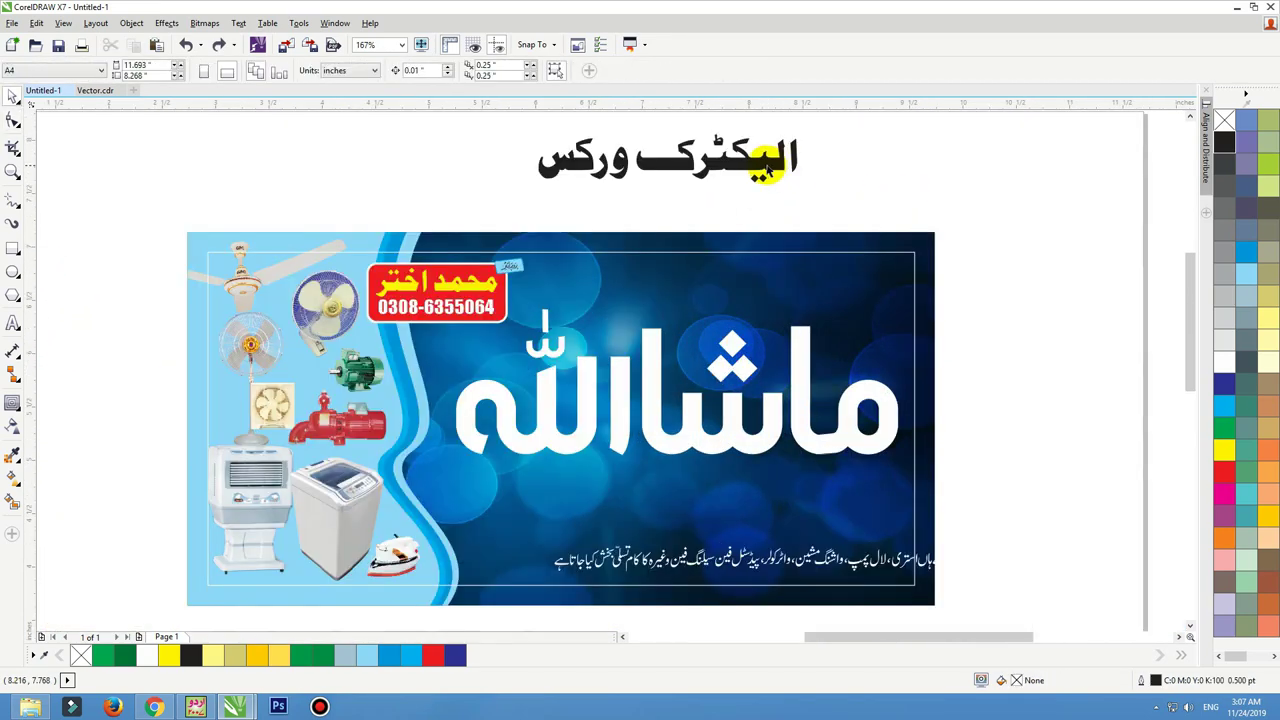
{"action": "left_click_drag", "start_coordinate": [766, 166], "coordinate": [760, 501]}
{"action": "key", "text": "F2"}
{"action": "left_click_drag", "start_coordinate": [988, 386], "coordinate": [280, 571]}
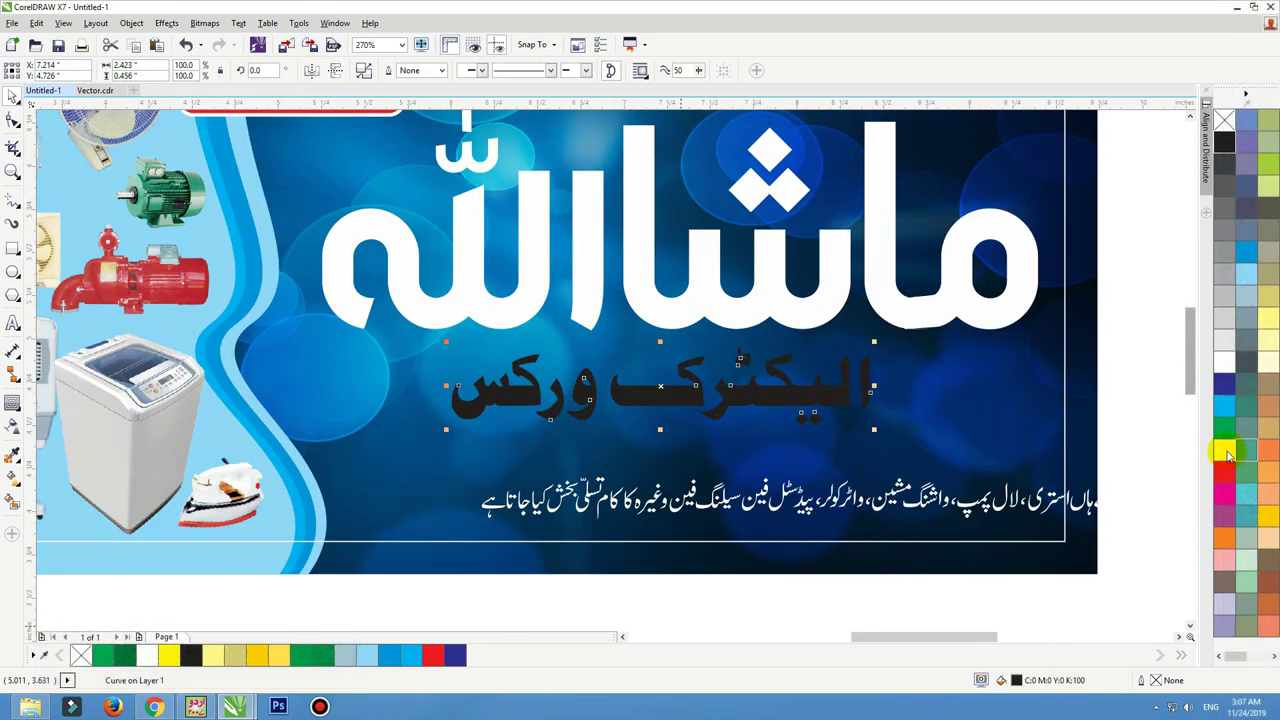
{"action": "left_click", "coordinate": [1224, 450]}
{"action": "left_click", "coordinate": [1224, 361]}
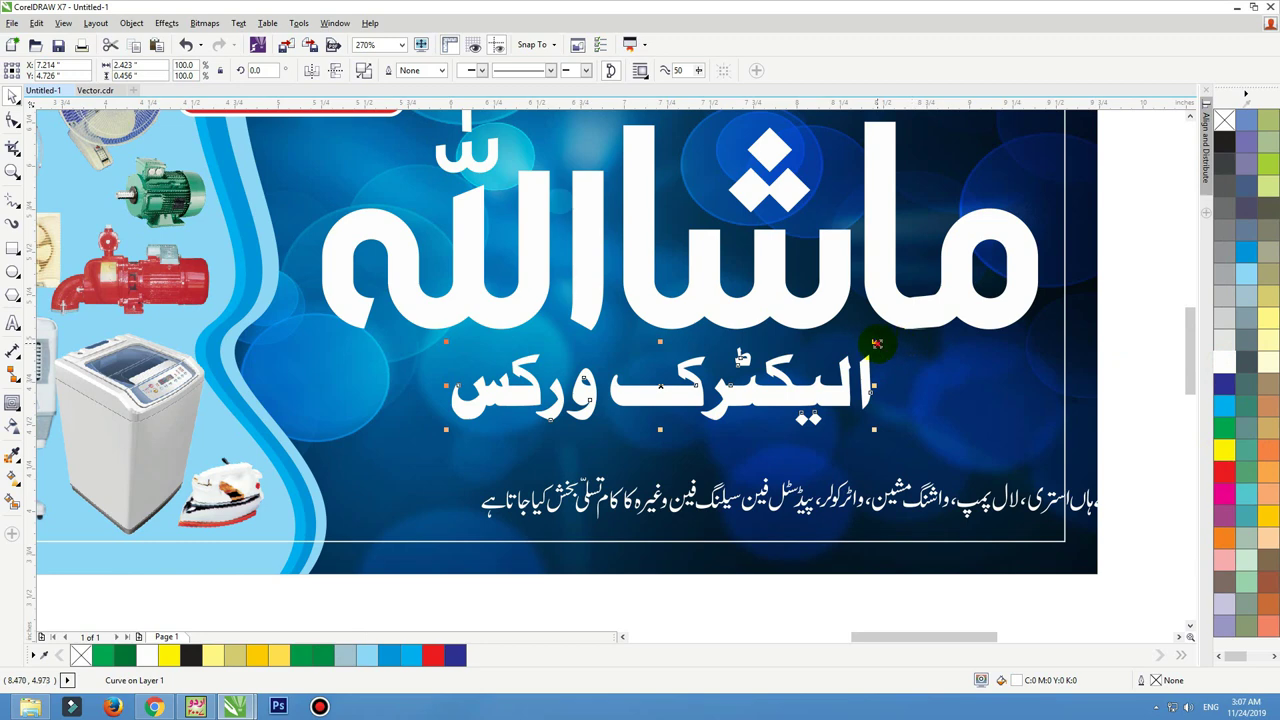
Enlarge the الیکٹرک ورکس lettering slightly and centre it horizontally under the main heading
{"action": "left_click_drag", "start_coordinate": [877, 343], "coordinate": [899, 332]}
{"action": "left_click", "coordinate": [905, 318], "text": "shift"}
{"action": "key", "text": "c"}
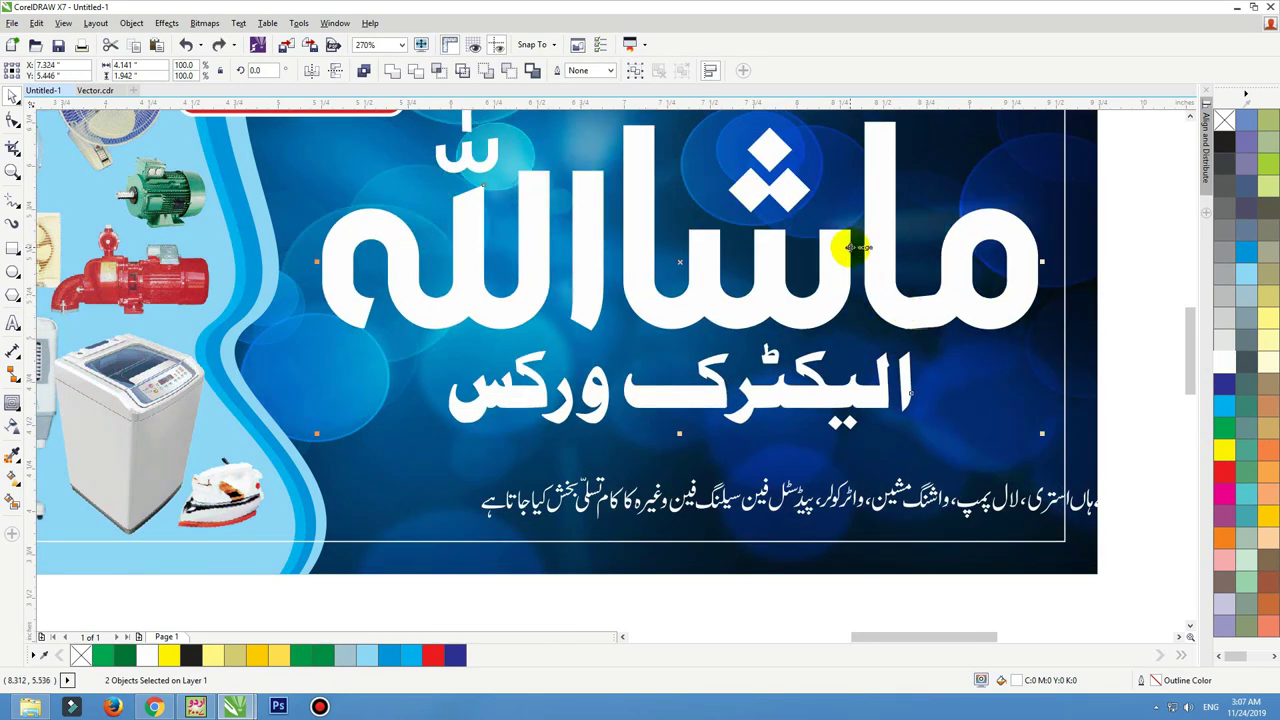
Give both headings a 3 pt outline that sits behind the fill and scales with the object
{"action": "key", "text": "F12"}
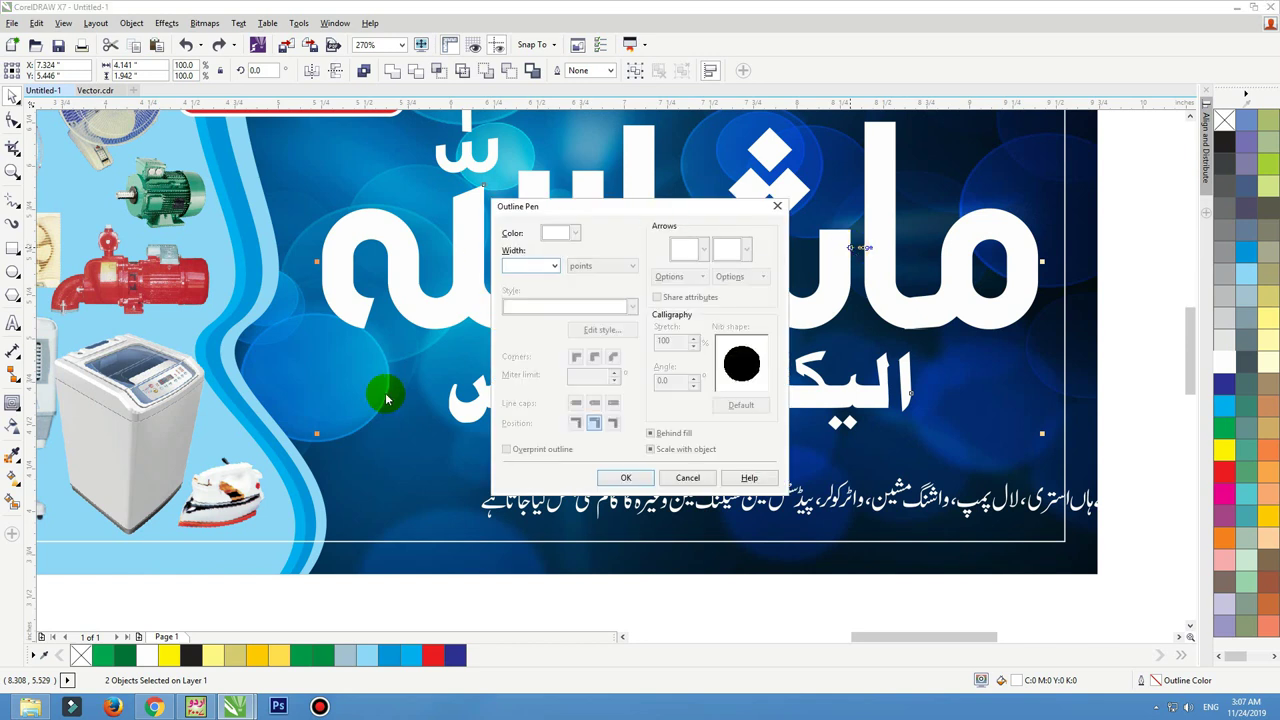
{"action": "type", "text": "3"}
{"action": "key", "text": "Return"}
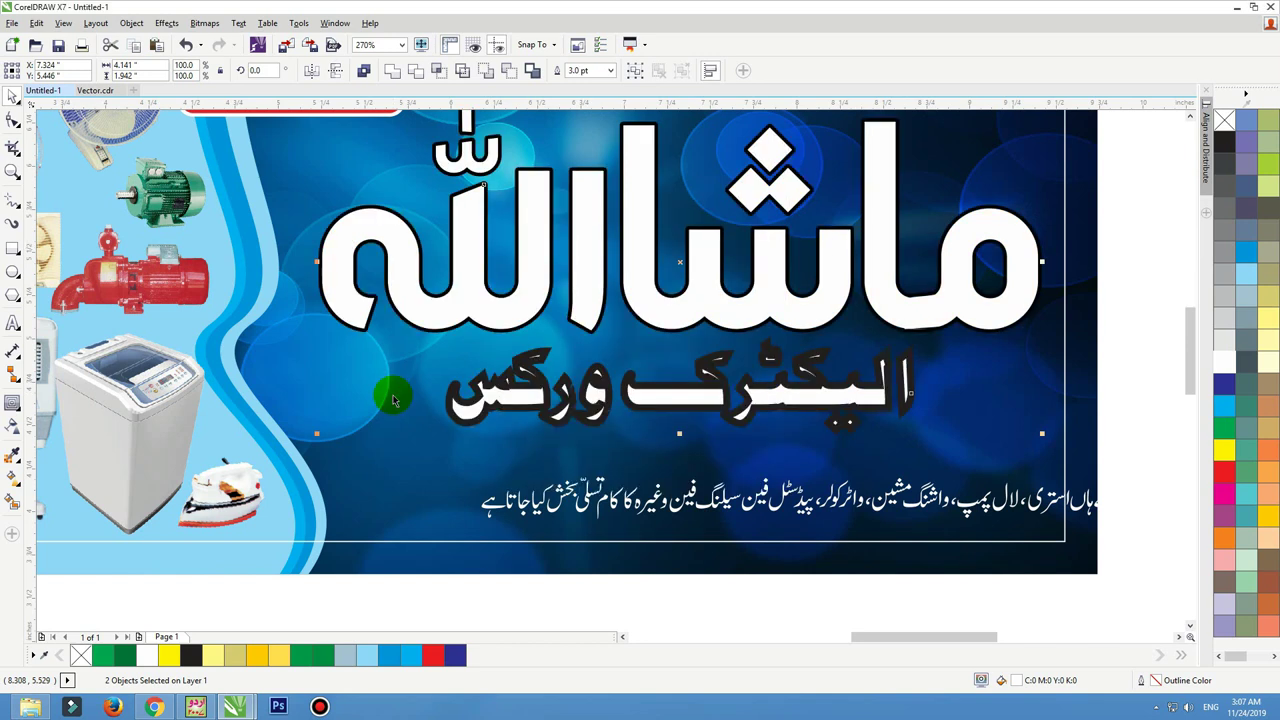
{"action": "key", "text": "F12"}
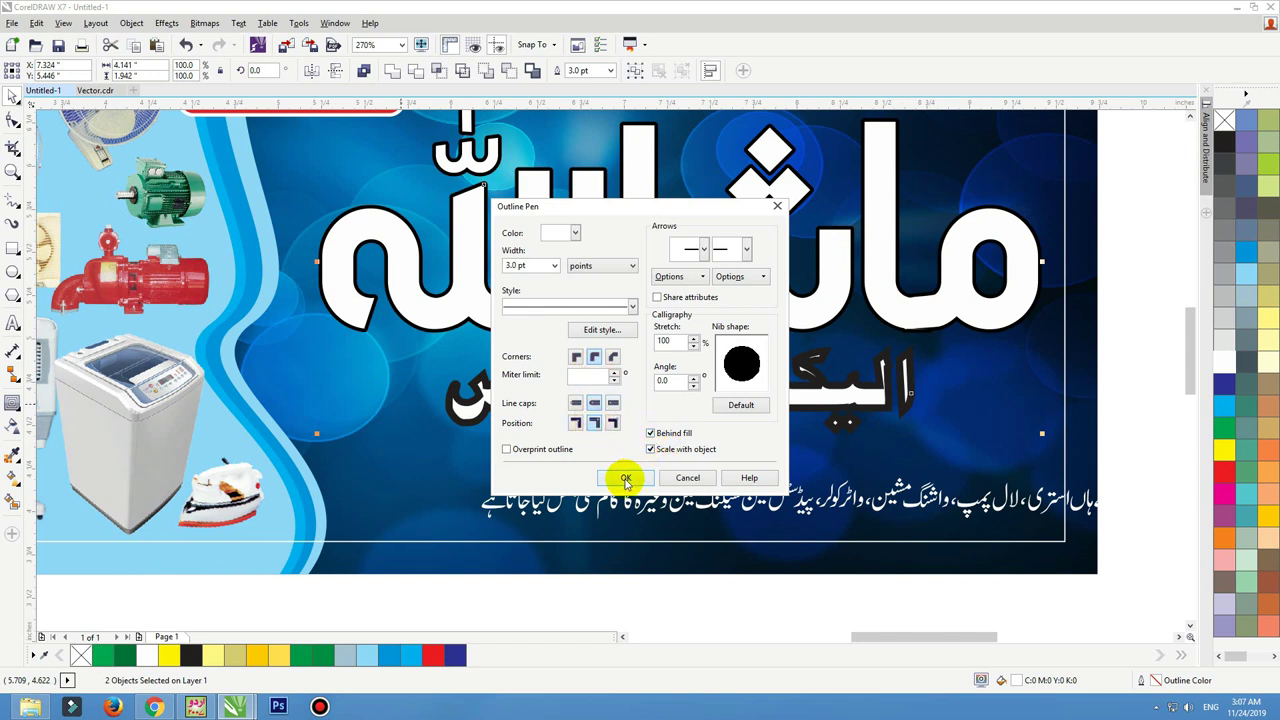
{"action": "left_click", "coordinate": [625, 478]}
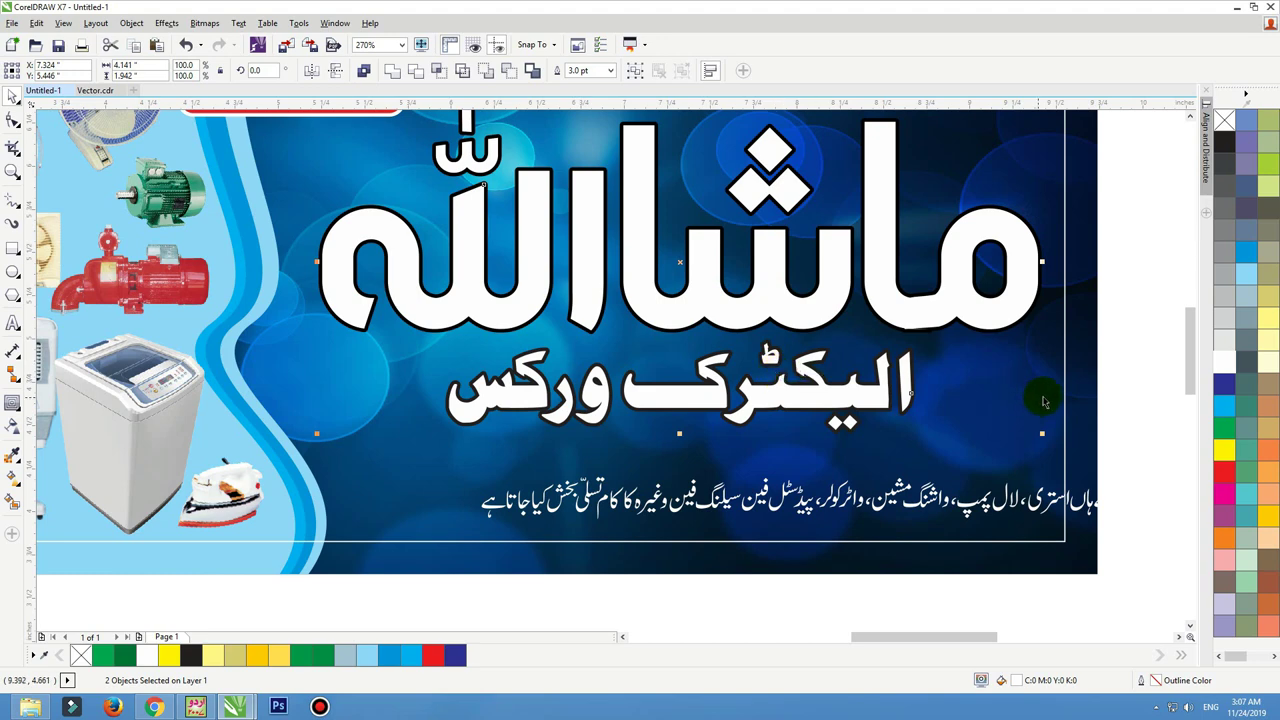
Colour the main heading ماشااللہ yellow and add الیکٹرک ورکس to the selection
{"action": "left_click", "coordinate": [1089, 392]}
{"action": "key", "text": "shift+F2"}
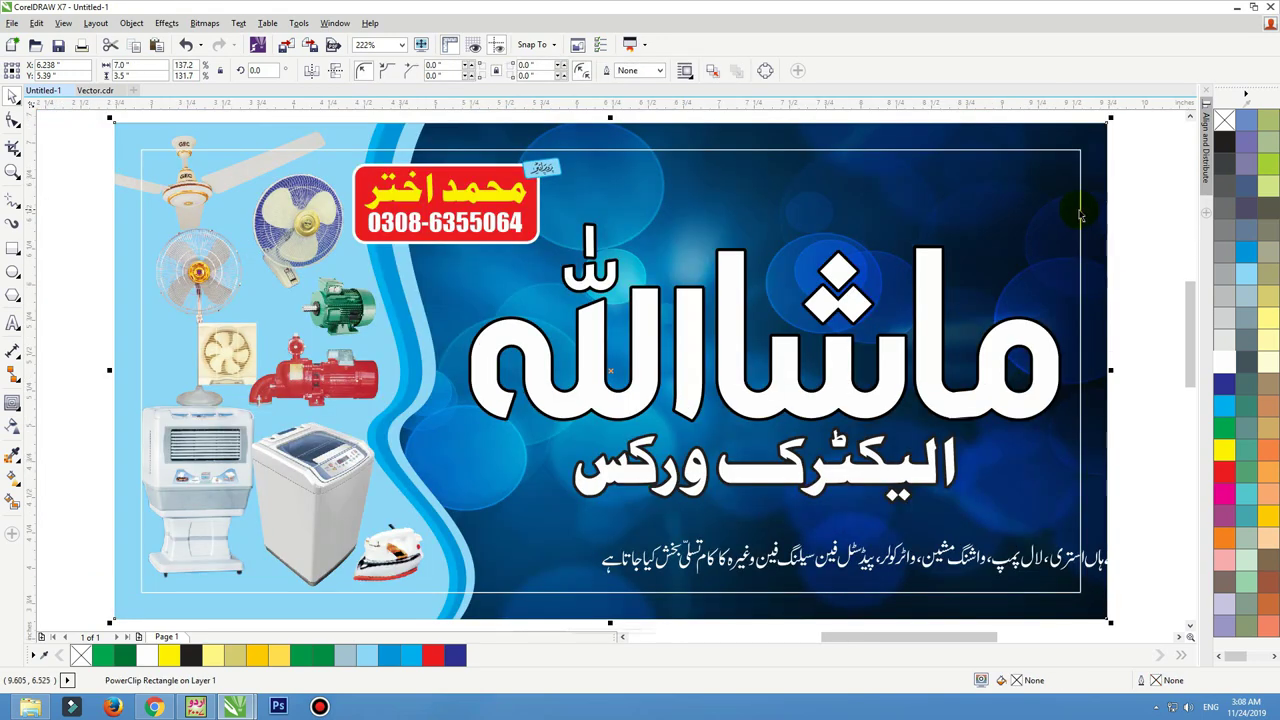
{"action": "left_click", "coordinate": [1120, 370]}
{"action": "left_click", "coordinate": [948, 398]}
{"action": "left_click", "coordinate": [1268, 480]}
{"action": "key", "text": "ctrl+z"}
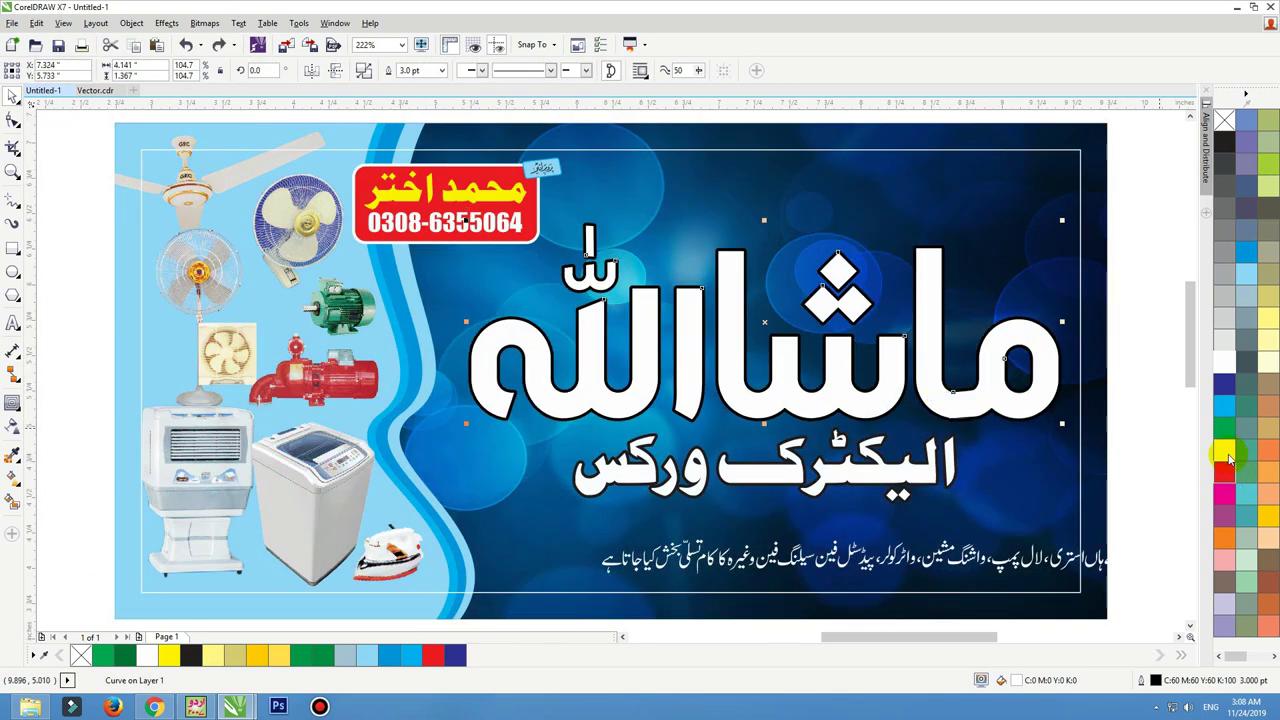
{"action": "left_click", "coordinate": [1227, 452]}
{"action": "left_click", "coordinate": [806, 415], "text": "shift"}
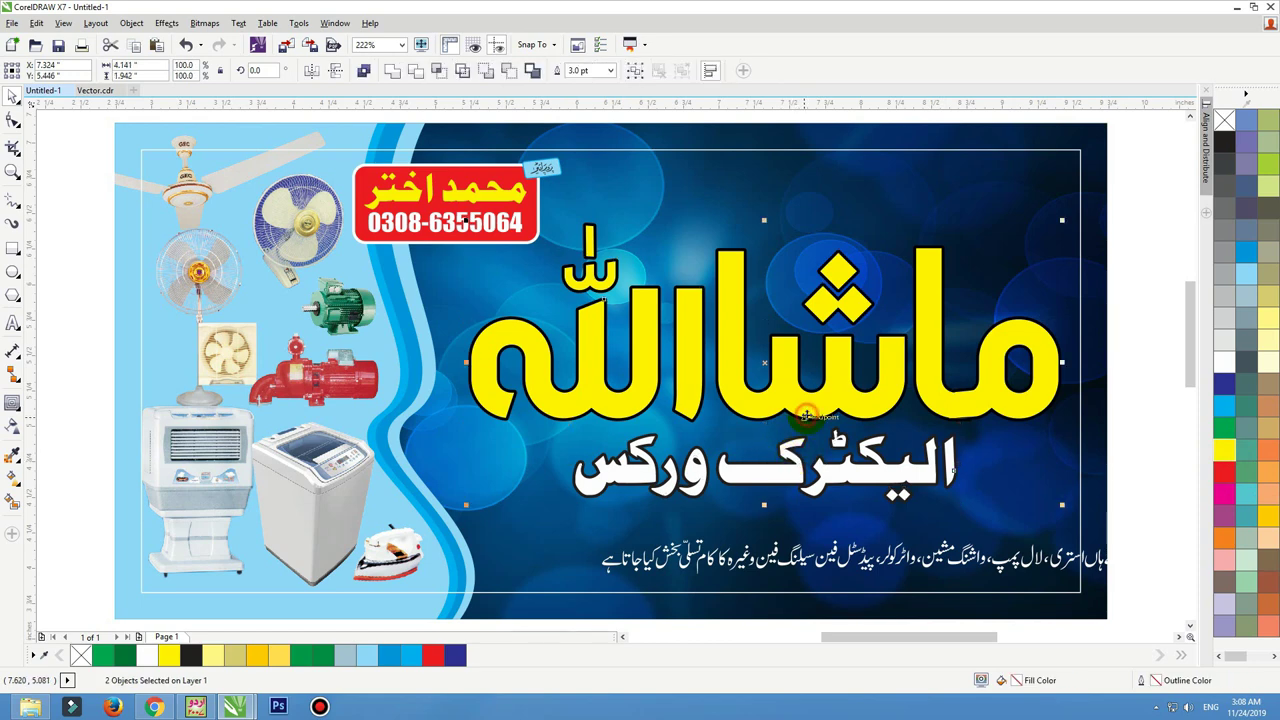
Move the small white Urdu services line left so it fits inside the banner border beneath the headings
{"action": "left_click", "coordinate": [1127, 399]}
{"action": "left_click_drag", "start_coordinate": [983, 557], "coordinate": [875, 560]}
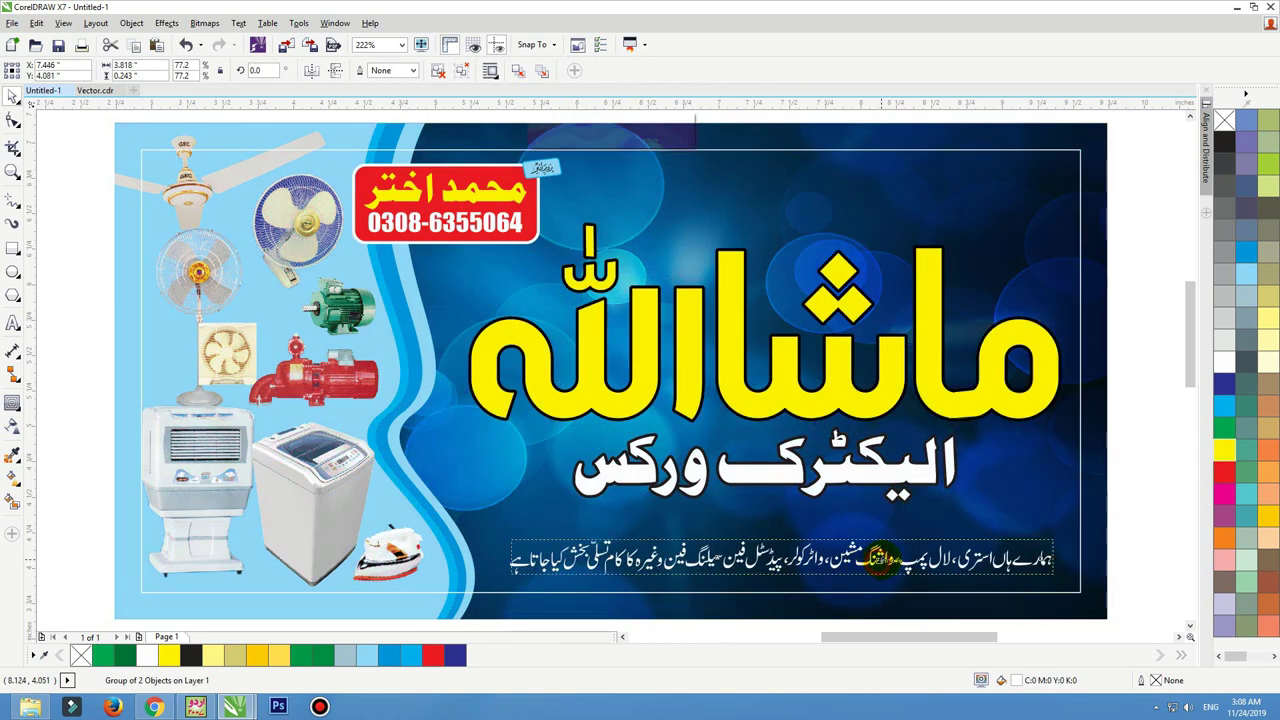
{"action": "scroll", "coordinate": [875, 490], "scroll_direction": "down", "scroll_amount": 3}
{"action": "left_click", "coordinate": [1025, 294]}
{"action": "scroll", "coordinate": [997, 277], "scroll_direction": "down", "scroll_amount": 2}
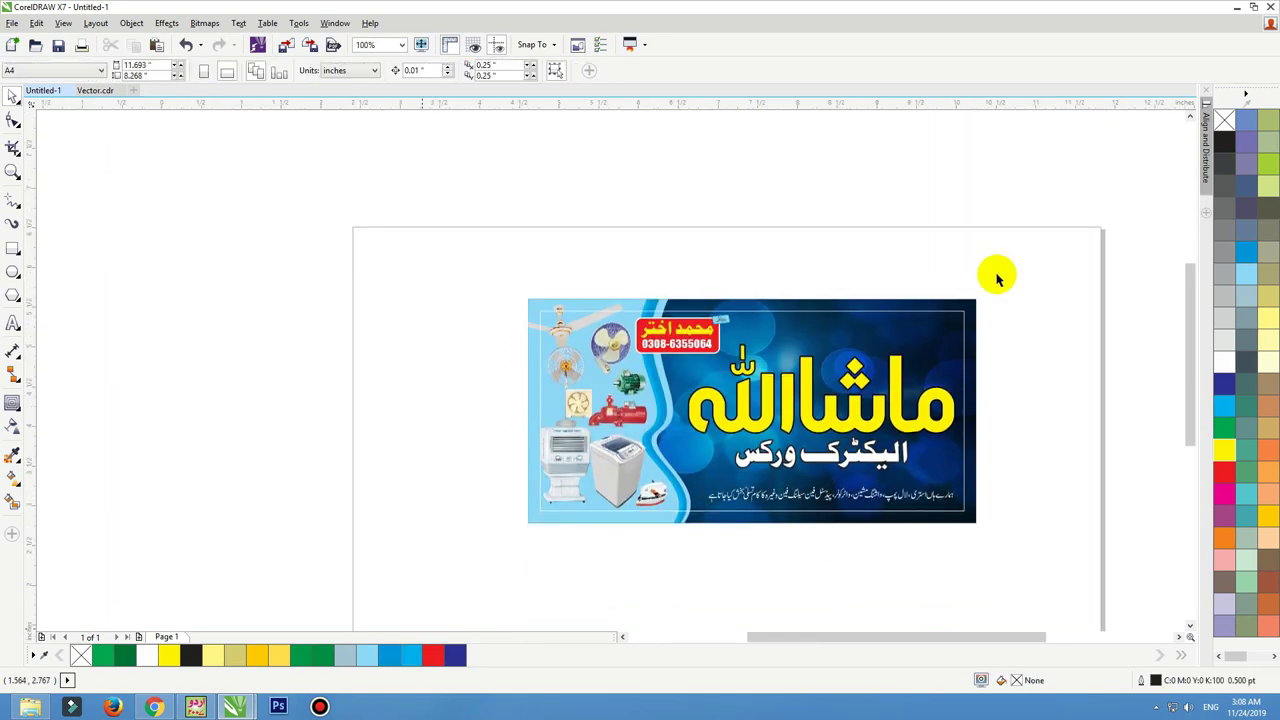
{"action": "scroll", "coordinate": [997, 277], "scroll_direction": "up", "scroll_amount": 1}
{"action": "left_click", "coordinate": [838, 309]}
{"action": "left_click_drag", "start_coordinate": [838, 309], "coordinate": [818, 541]}
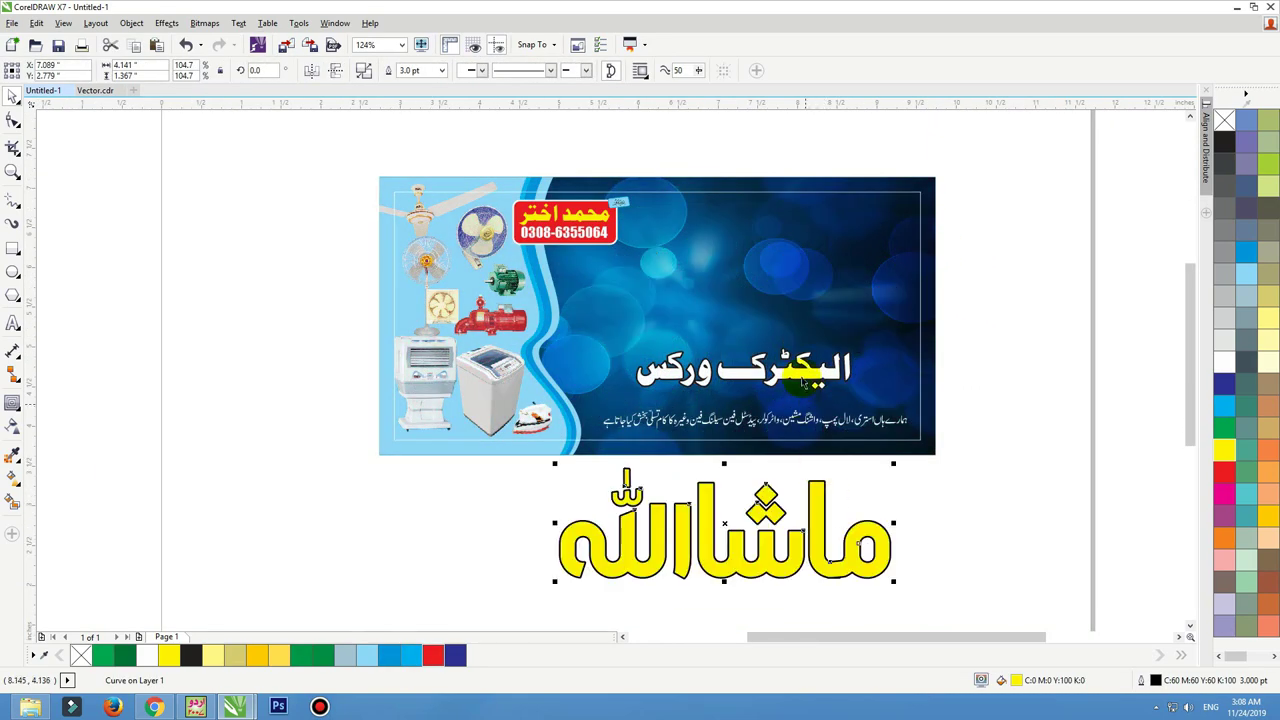
{"action": "key", "text": "ctrl+z"}
Add a drop shadow to the yellow ماشااللہ heading with opacity 88, feathering 10 and no offset
{"action": "scroll", "coordinate": [24, 410], "scroll_direction": "up", "scroll_amount": 3}
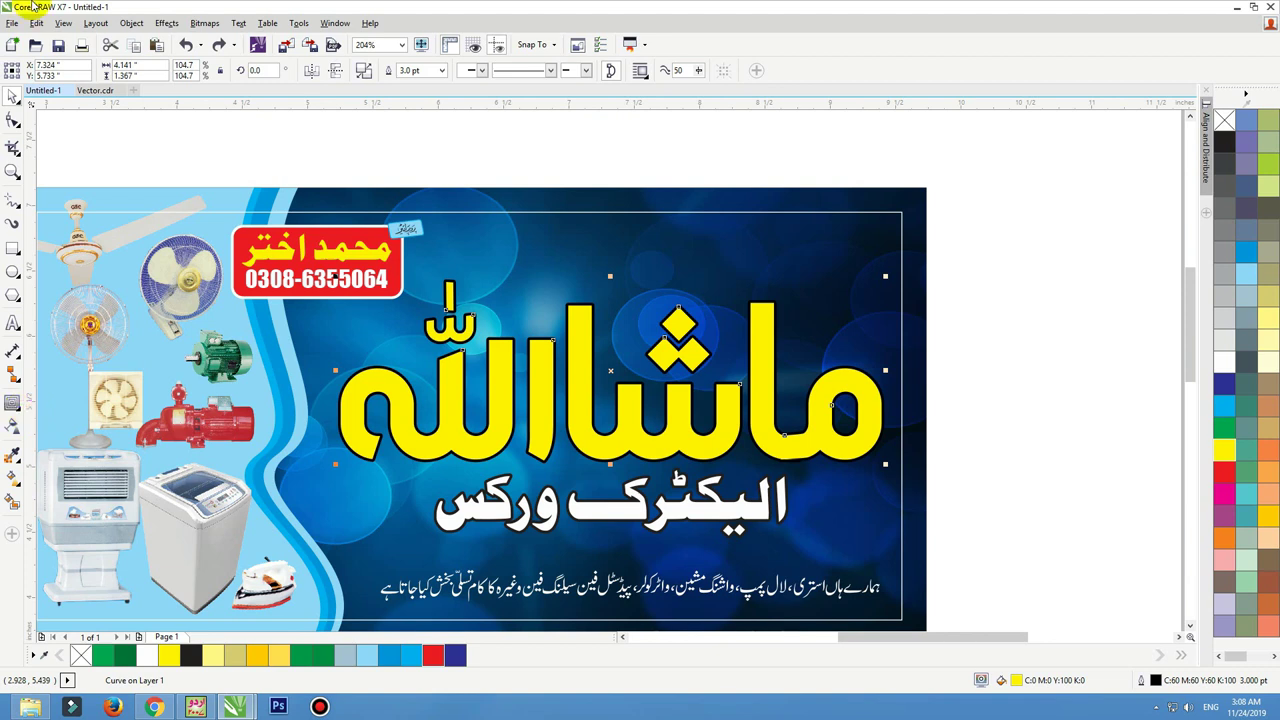
{"action": "left_click", "coordinate": [16, 410]}
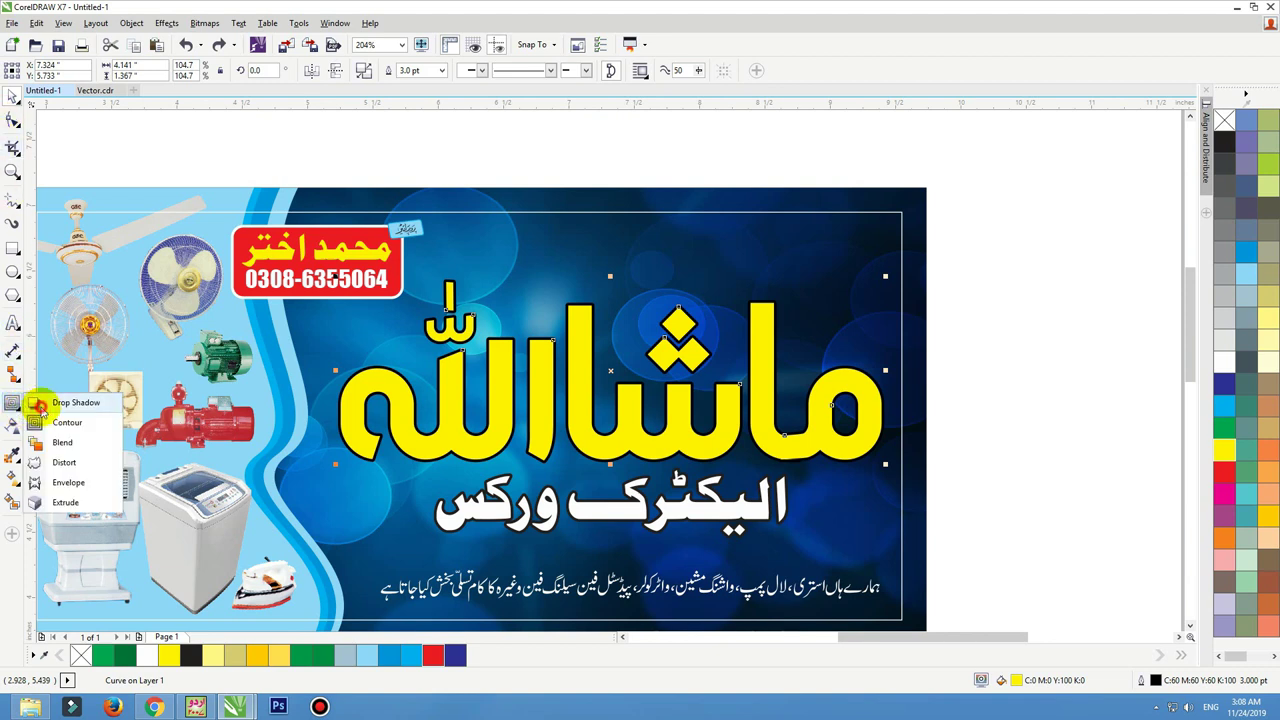
{"action": "left_click", "coordinate": [52, 402]}
{"action": "left_click_drag", "start_coordinate": [595, 432], "coordinate": [609, 371]}
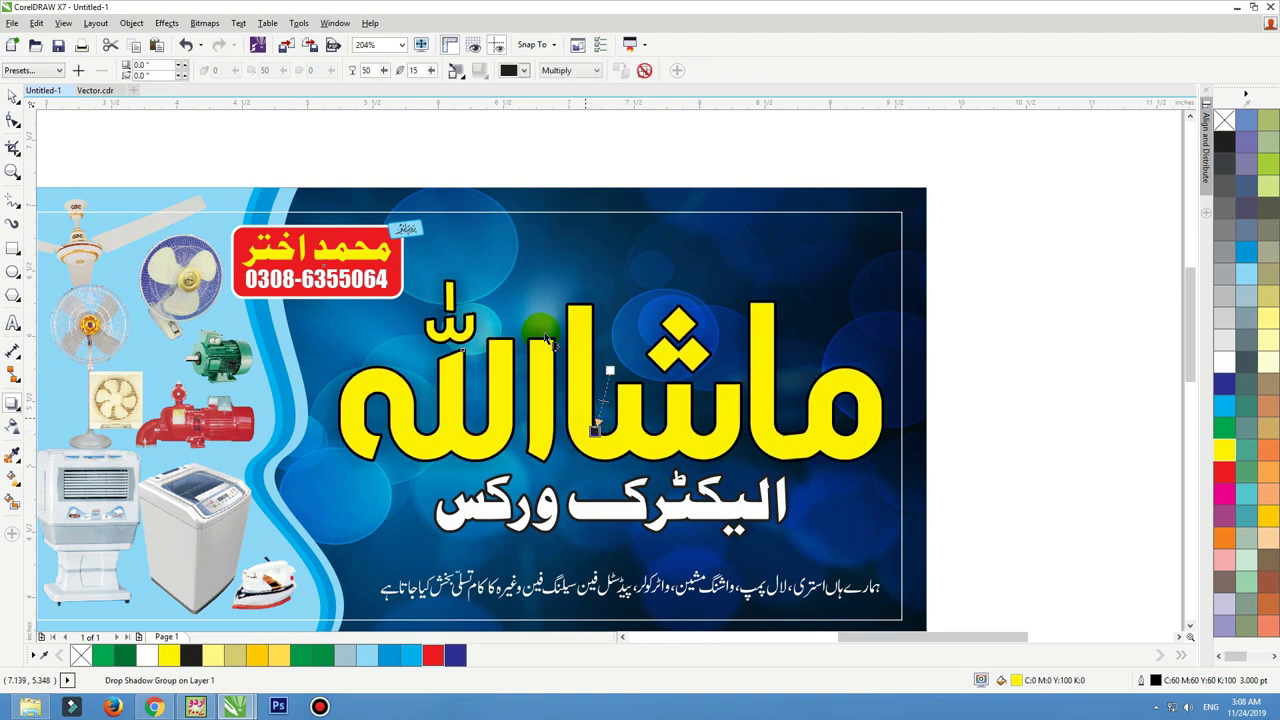
{"action": "type", "text": "88"}
{"action": "key", "text": "Tab"}
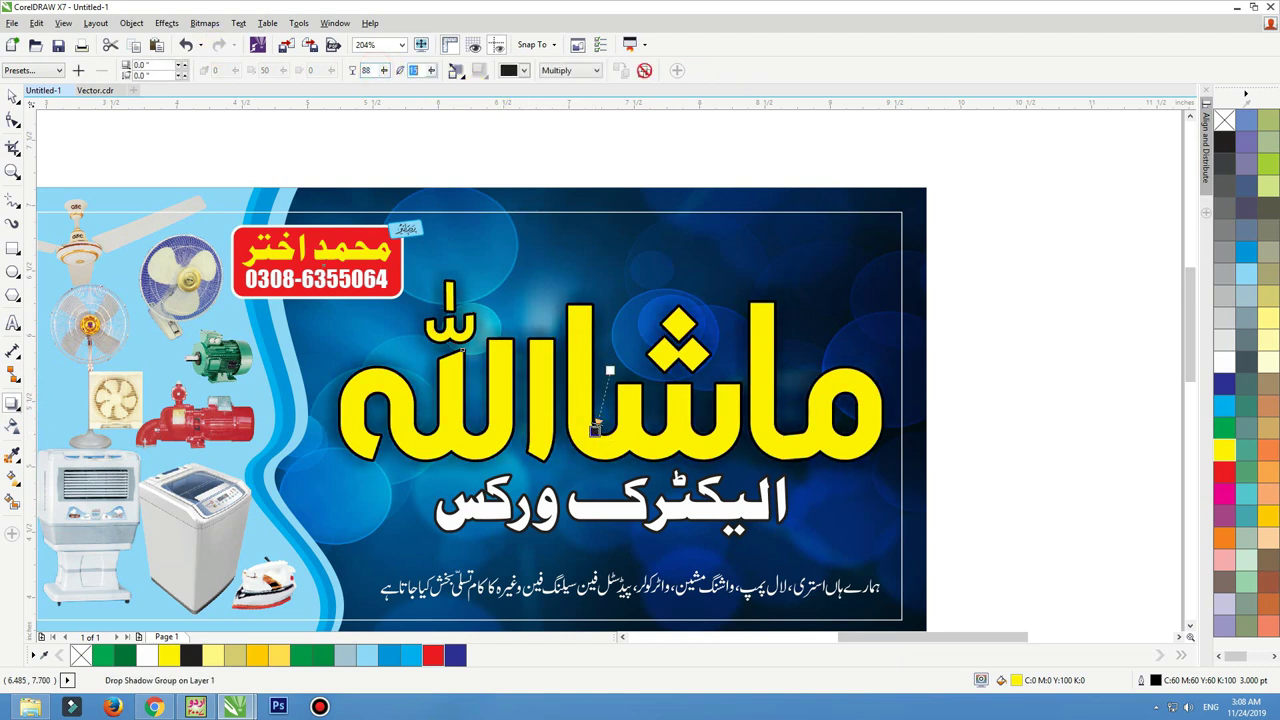
{"action": "type", "text": "25"}
{"action": "key", "text": "Return"}
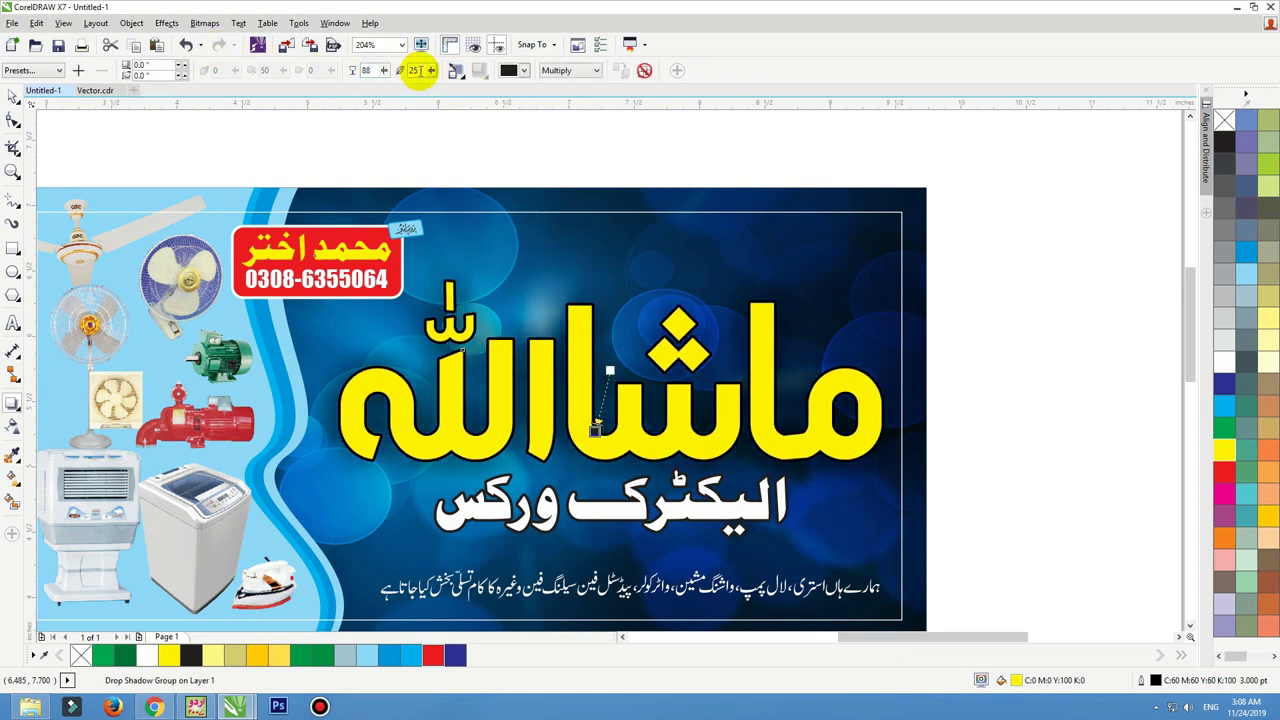
{"action": "double_click", "coordinate": [415, 70]}
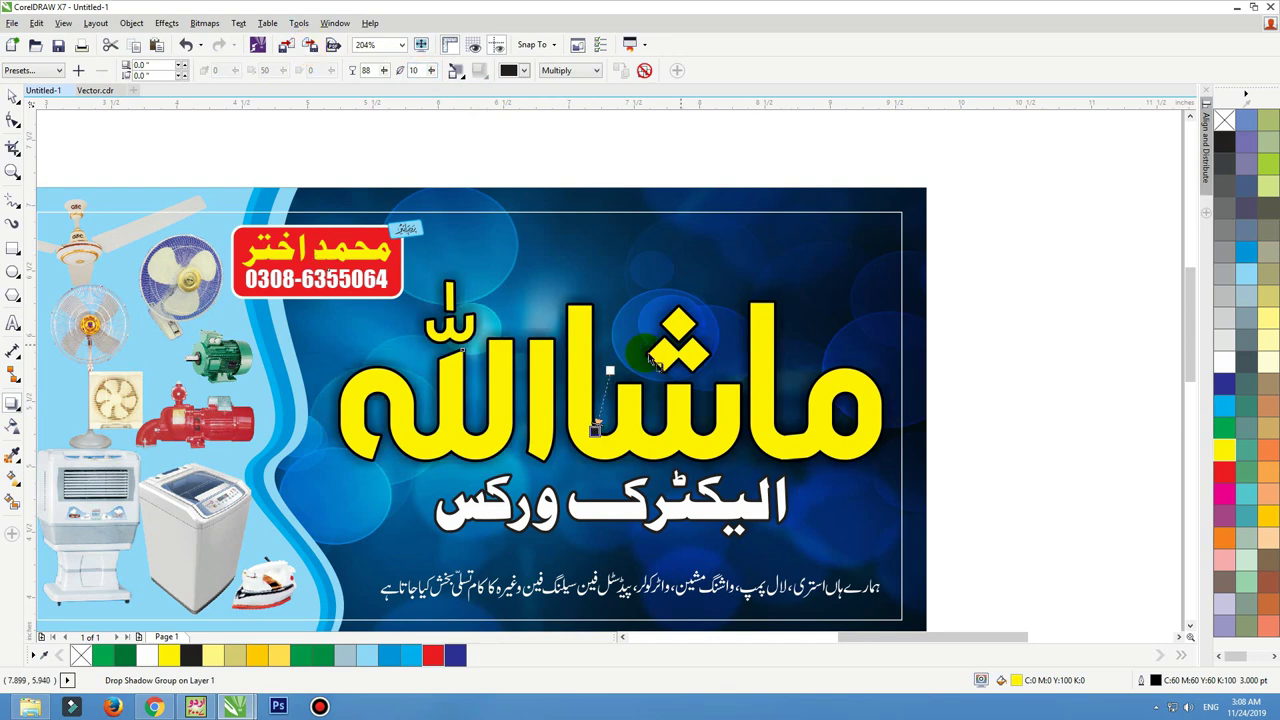
Break the drop shadow apart from the ماشااللہ heading and shift the shadow slightly down
{"action": "key", "text": "space"}
{"action": "left_click_drag", "start_coordinate": [601, 408], "coordinate": [585, 330]}
{"action": "key", "text": "ctrl+z"}
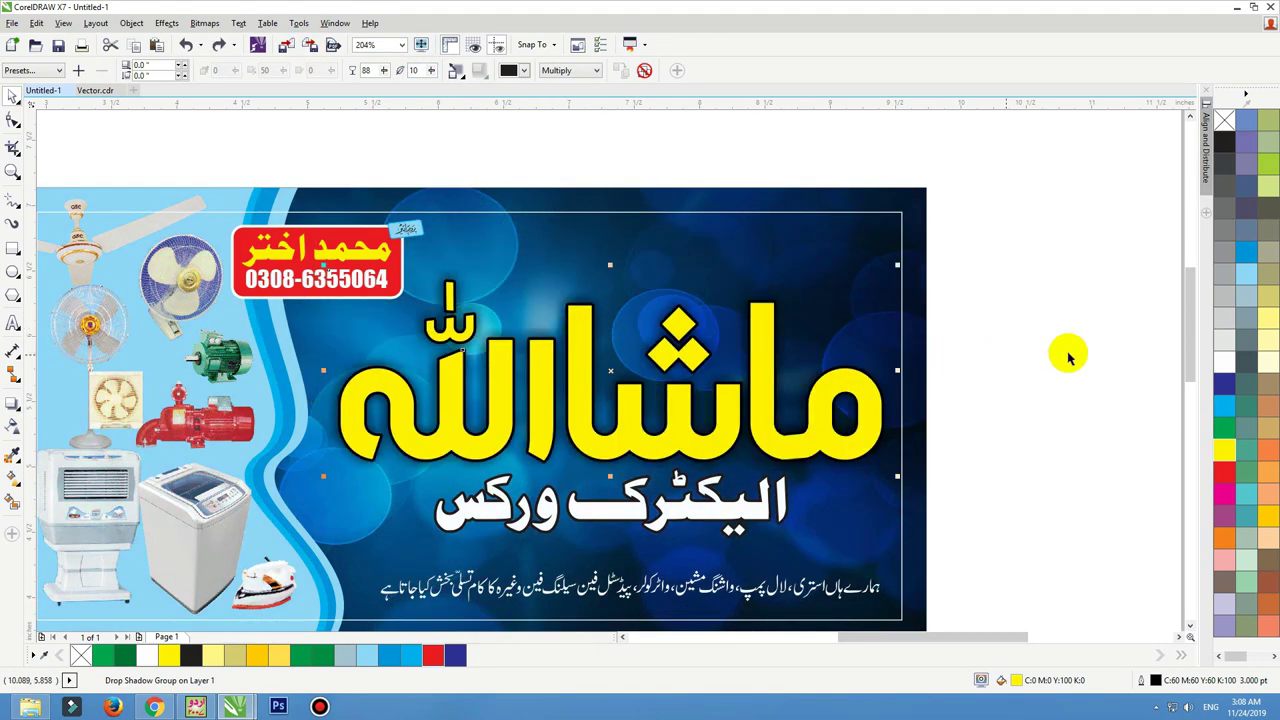
{"action": "key", "text": "ctrl+k"}
{"action": "left_click", "coordinate": [1015, 291]}
{"action": "left_click_drag", "start_coordinate": [788, 326], "coordinate": [816, 241]}
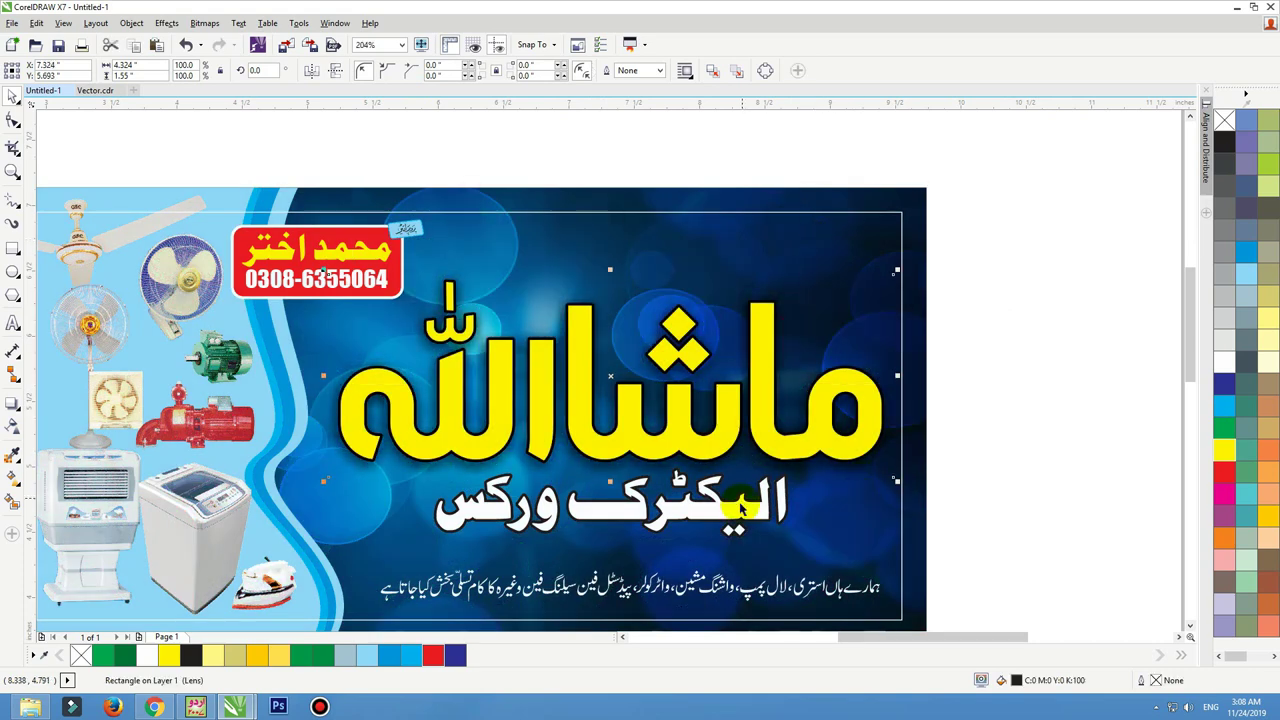
Nudge the white الیکٹرک ورکس heading slightly down from the main heading and check the whole banner
{"action": "left_click", "coordinate": [740, 505]}
{"action": "key", "text": "Down"}
{"action": "key", "text": "Down"}
{"action": "key", "text": "Down"}
{"action": "left_click", "coordinate": [700, 450]}
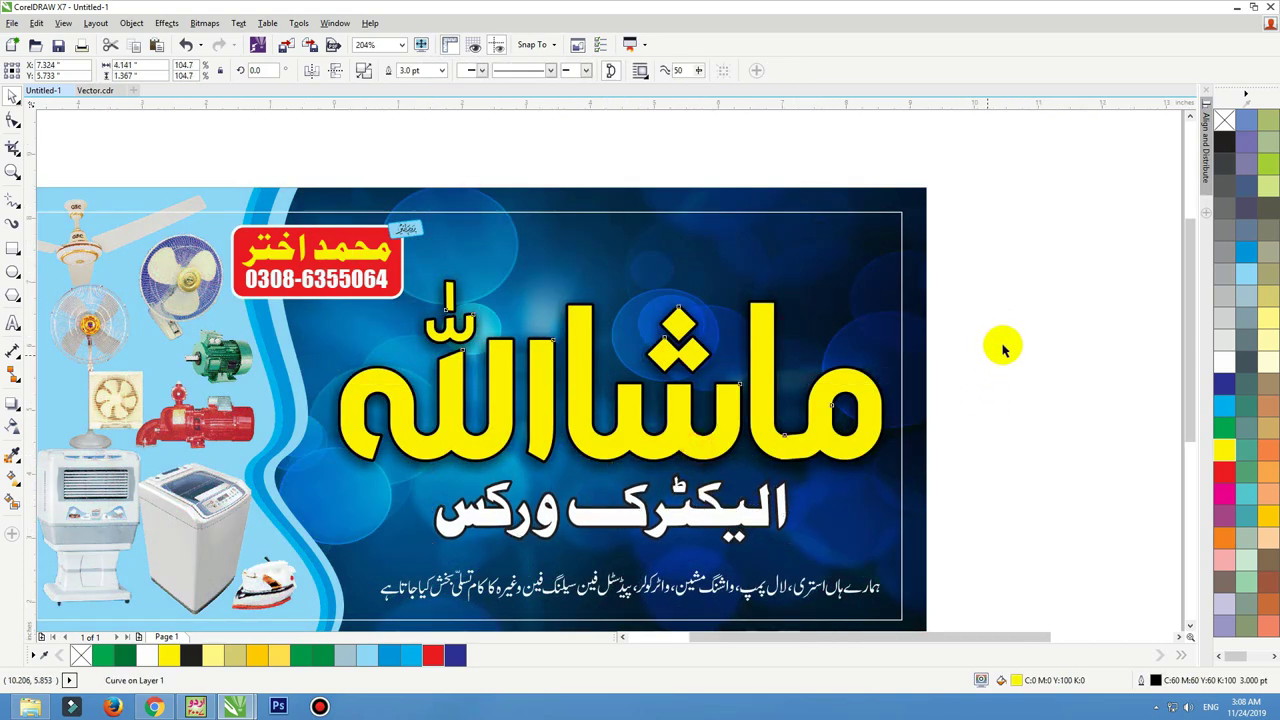
{"action": "left_click", "coordinate": [1003, 347]}
{"action": "key", "text": "F4"}
{"action": "left_click", "coordinate": [852, 468]}
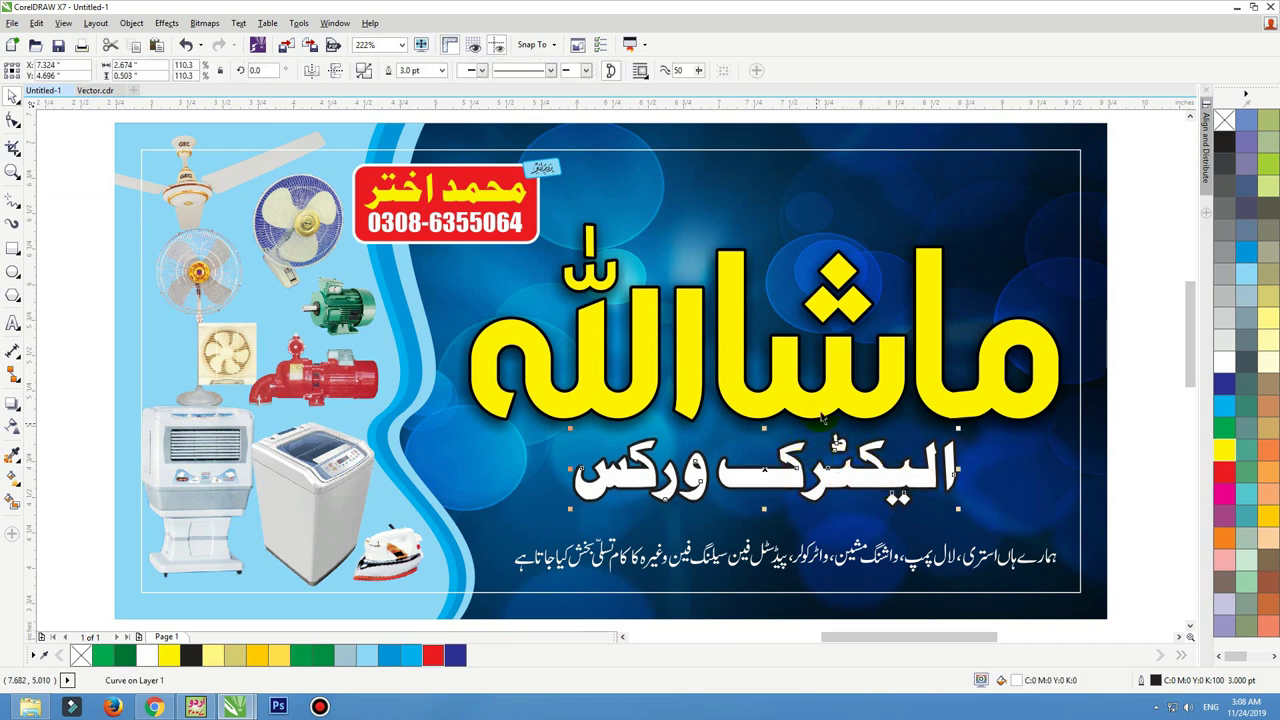
{"action": "scroll", "coordinate": [822, 418], "scroll_direction": "down", "scroll_amount": 4}
{"action": "key", "text": "Escape"}
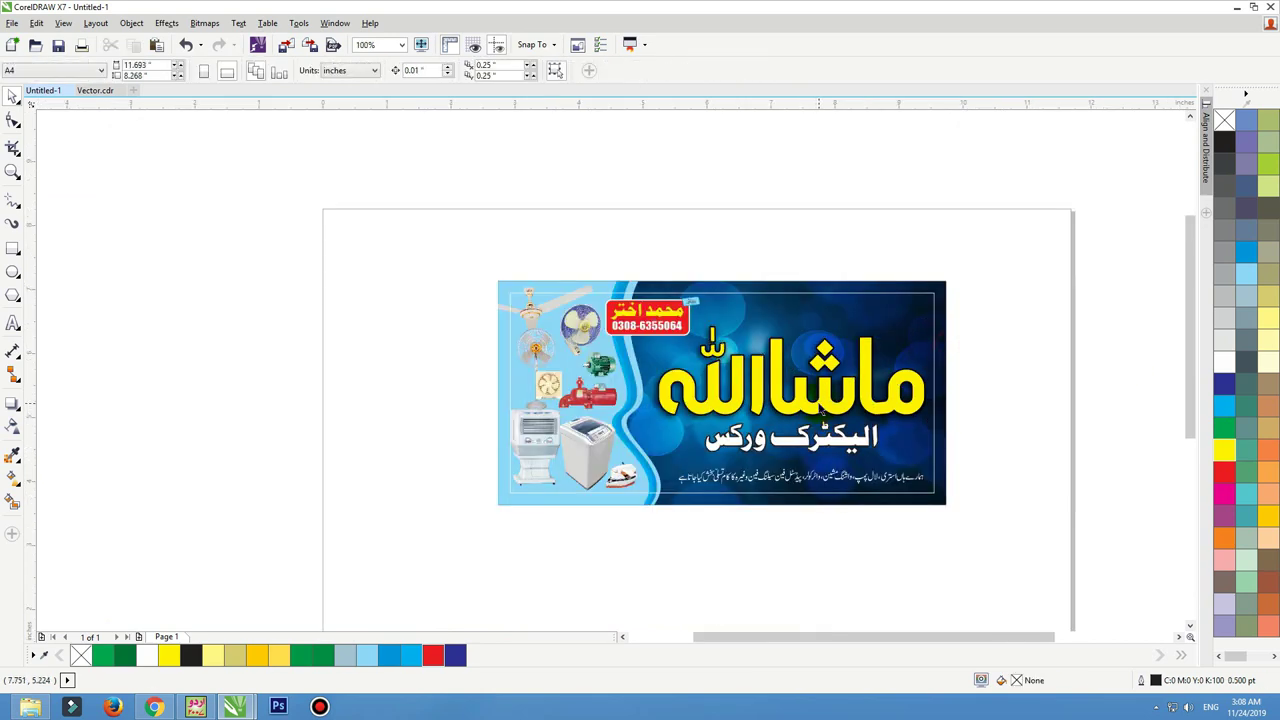
Place a copy of the yellow ماشااللہ heading above the banner and remove the copy's outline
{"action": "left_click_drag", "start_coordinate": [822, 410], "coordinate": [819, 266]}
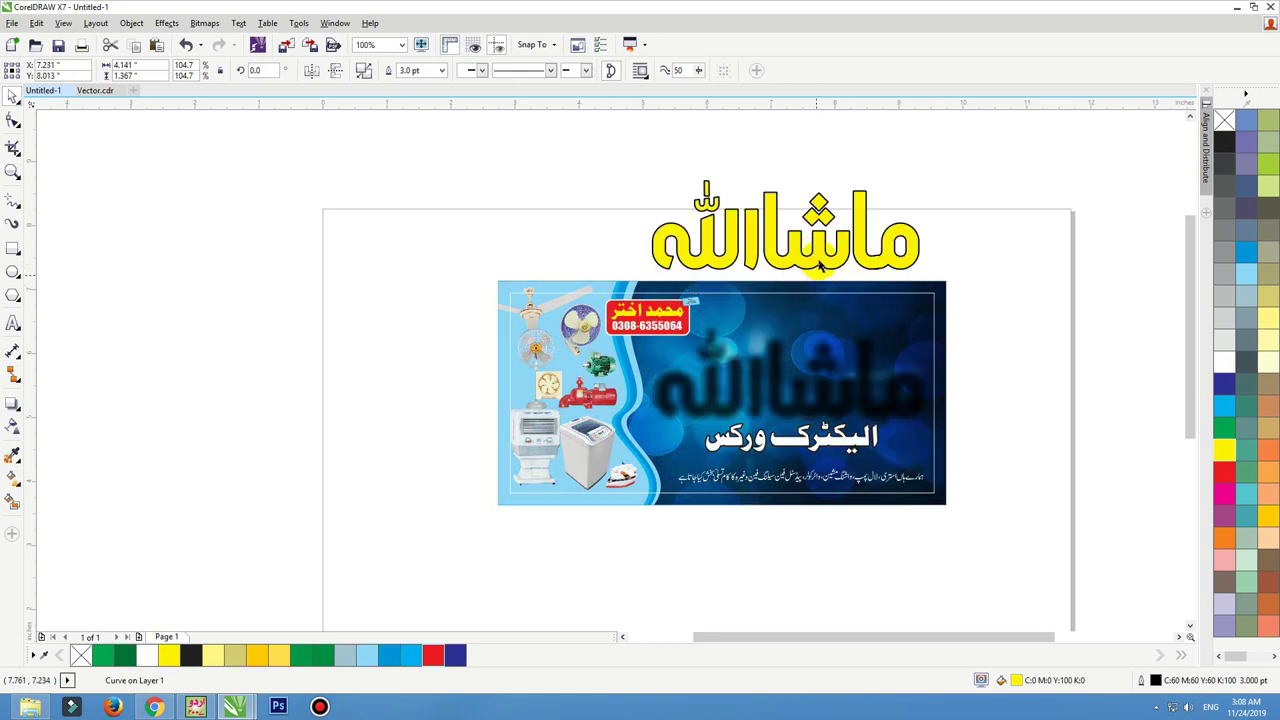
{"action": "key", "text": "ctrl+z"}
{"action": "left_click", "coordinate": [886, 177]}
{"action": "left_click_drag", "start_coordinate": [819, 403], "coordinate": [824, 243]}
{"action": "right_click", "coordinate": [824, 243]}
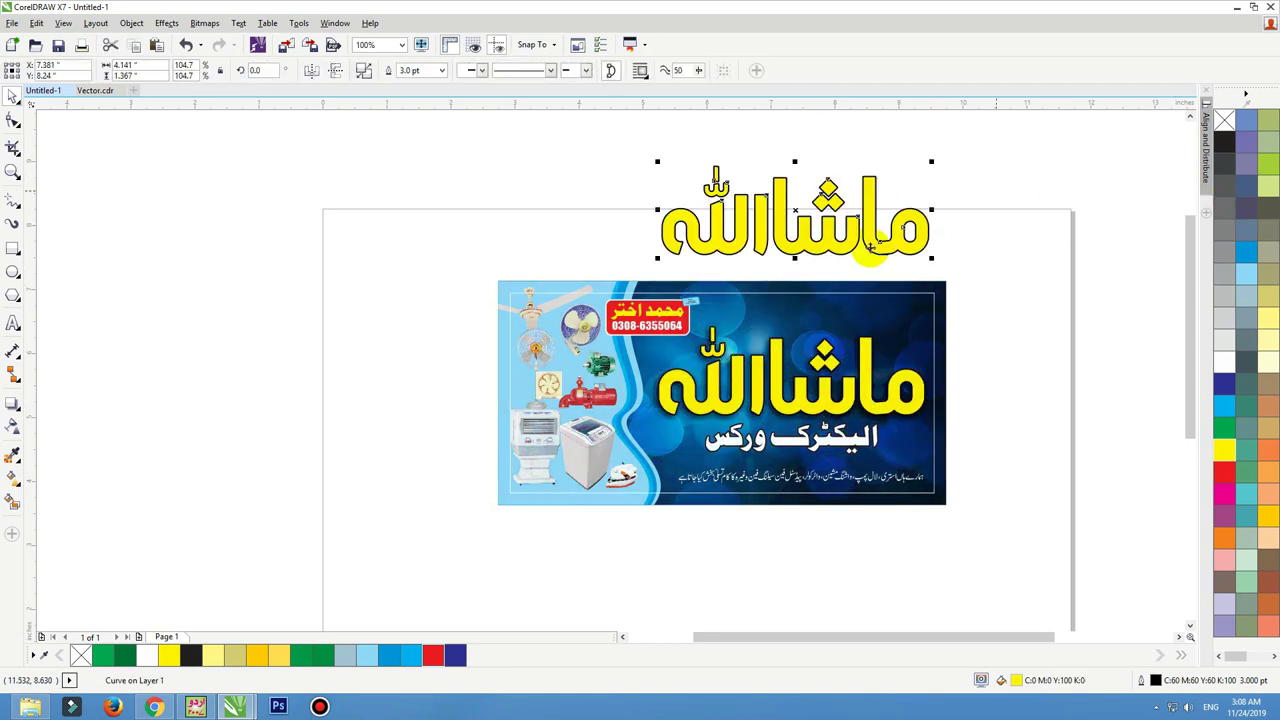
{"action": "left_click", "coordinate": [1228, 121]}
{"action": "right_click", "coordinate": [1227, 121]}
{"action": "key", "text": "shift+F2"}
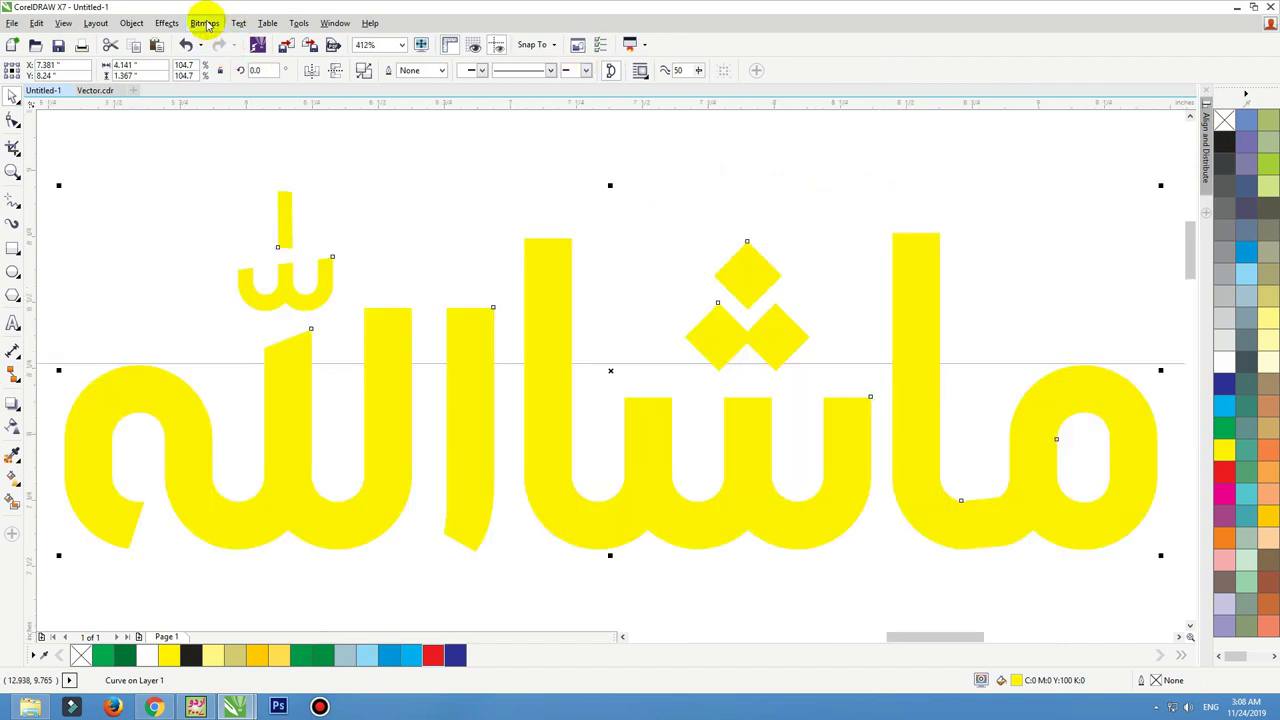
Convert the heading copy to a 200 dpi CMYK bitmap with transparent background and open it in Corel PHOTO-PAINT
{"action": "left_click", "coordinate": [205, 23]}
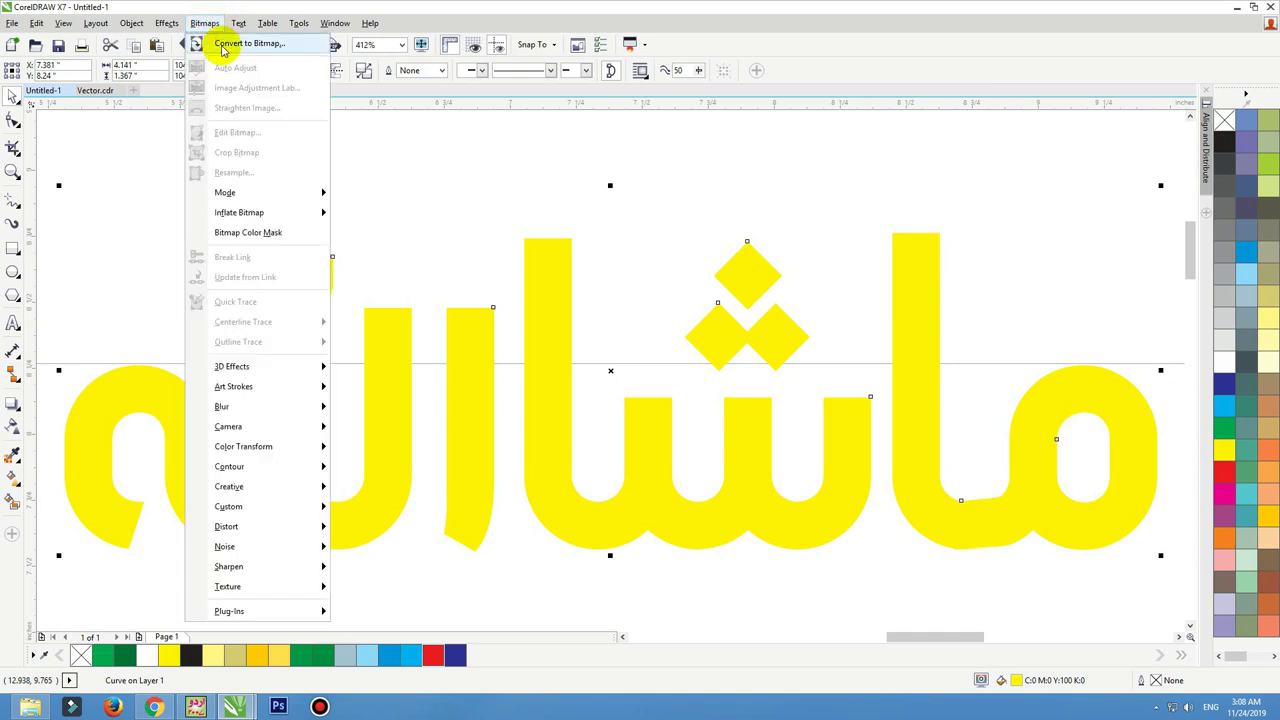
{"action": "left_click", "coordinate": [224, 47]}
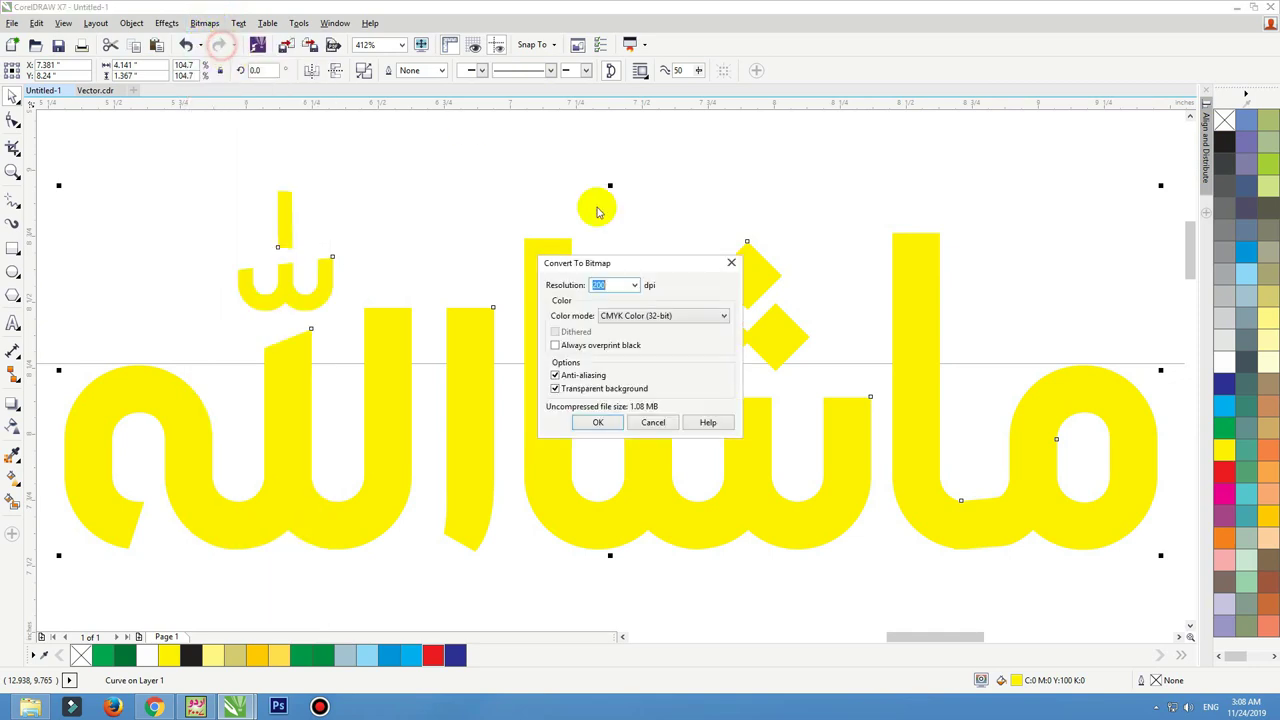
{"action": "left_click", "coordinate": [600, 422]}
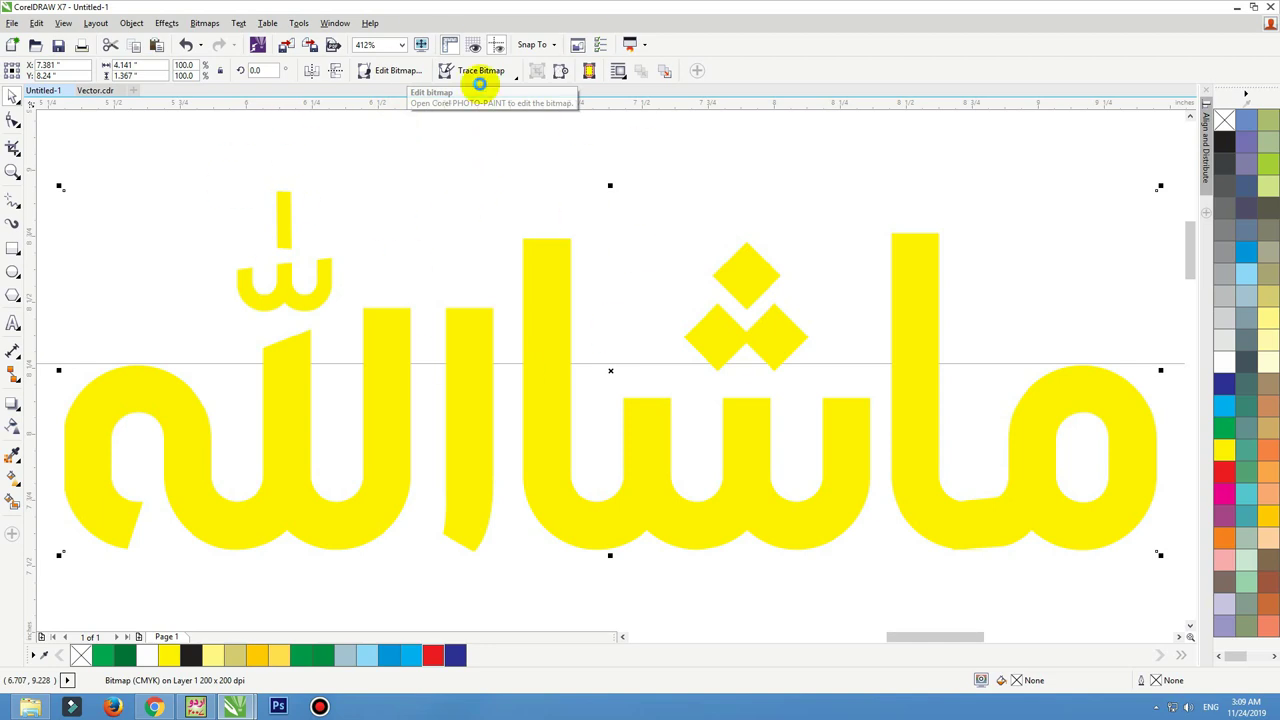
{"action": "double_click", "coordinate": [433, 227]}
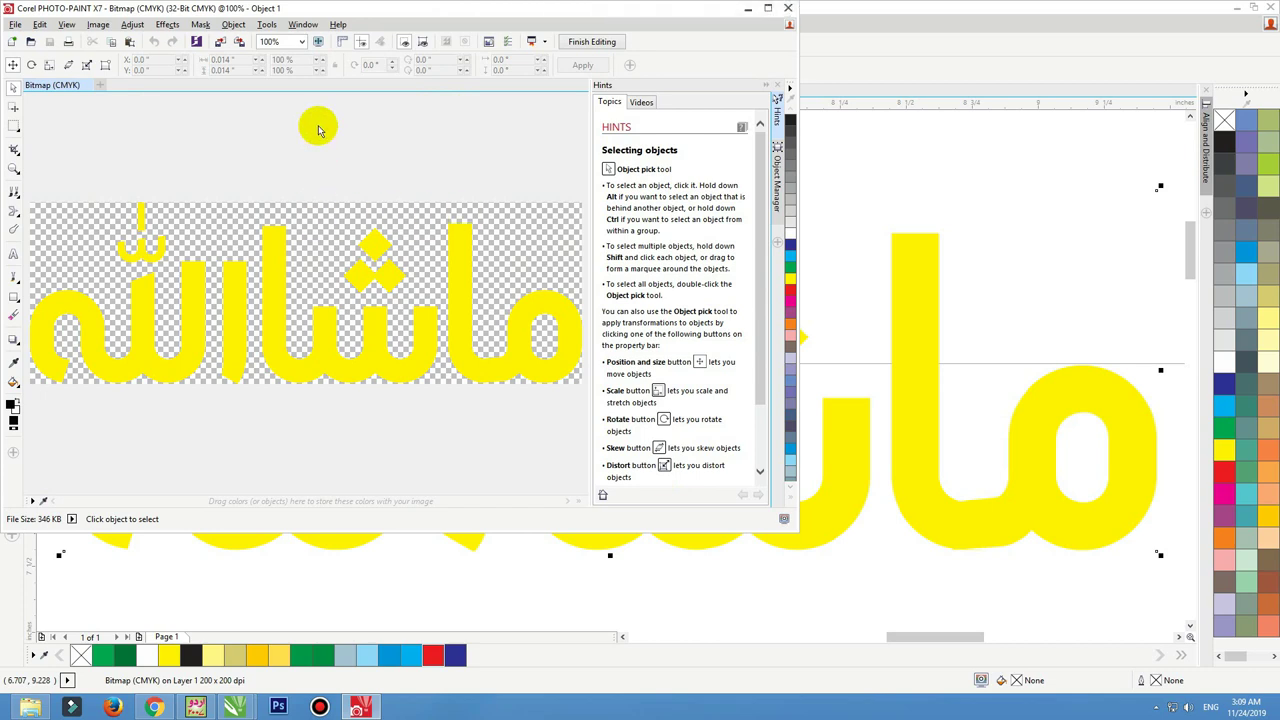
Start the Eye Candy 4000 Bevel Boss effect on the lettering with smoothness 0 and bevel height scale 31
{"action": "left_click", "coordinate": [167, 24]}
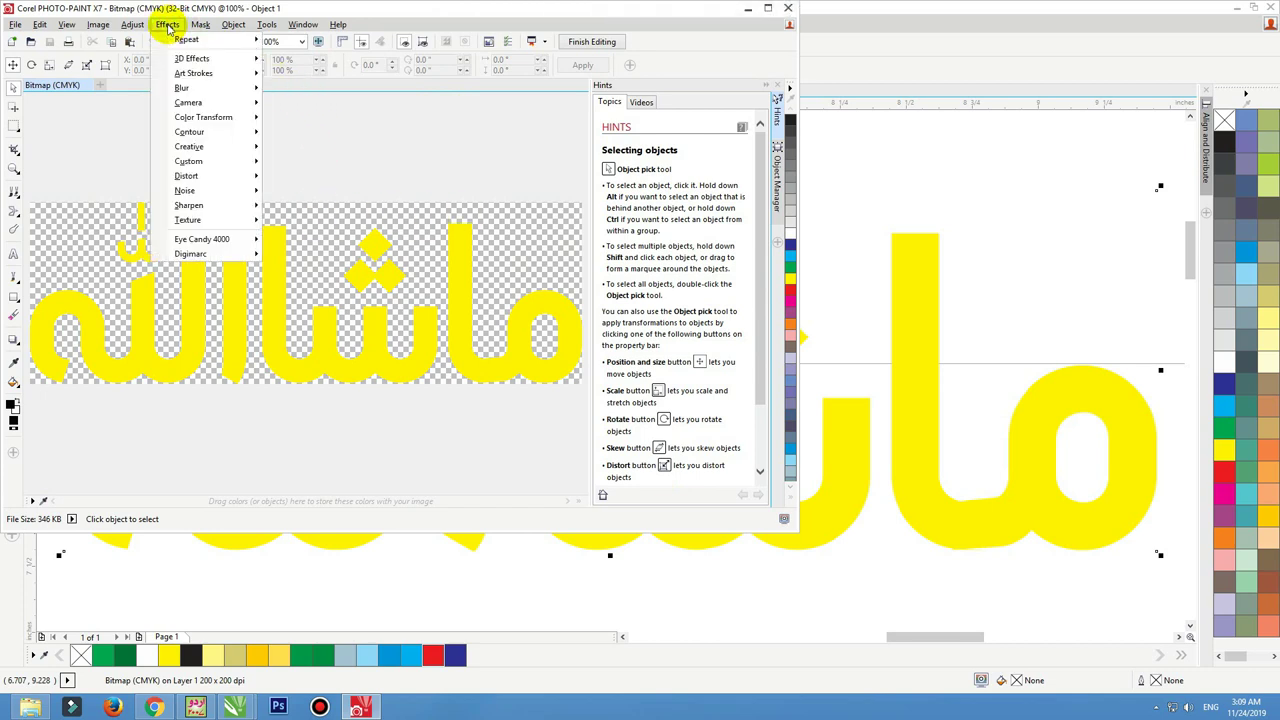
{"action": "mouse_move", "coordinate": [251, 242]}
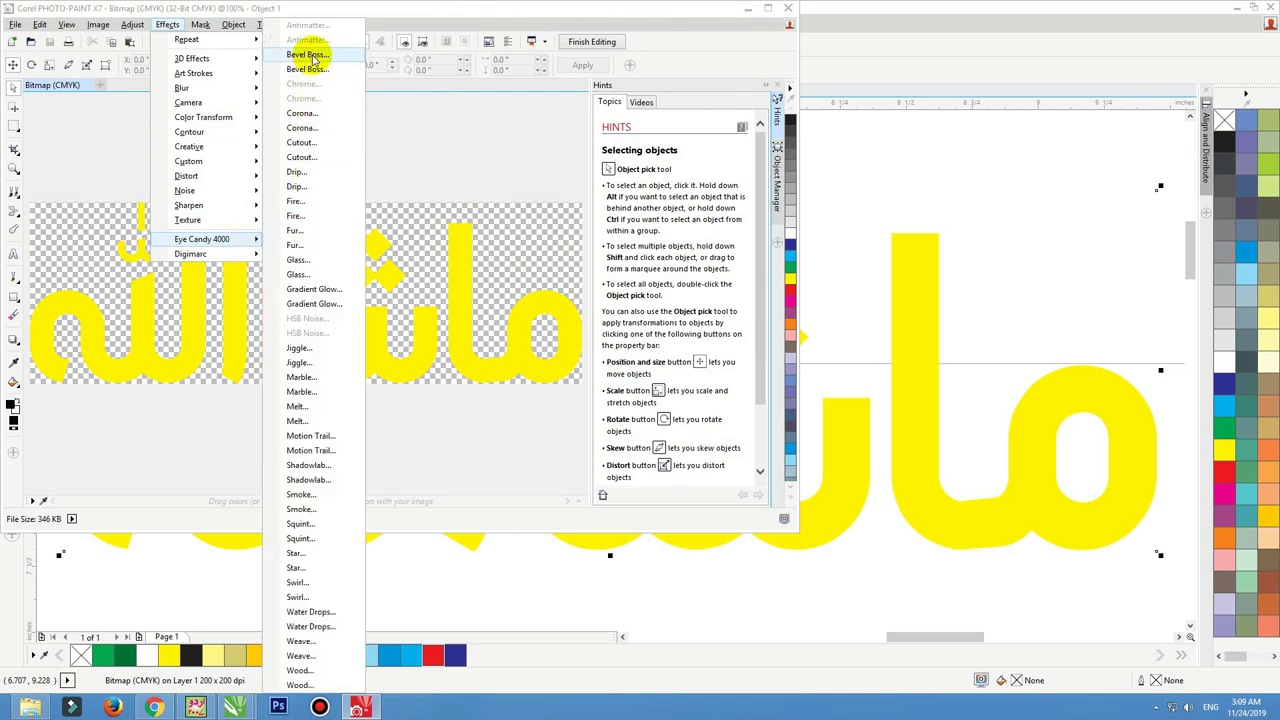
{"action": "left_click", "coordinate": [306, 57]}
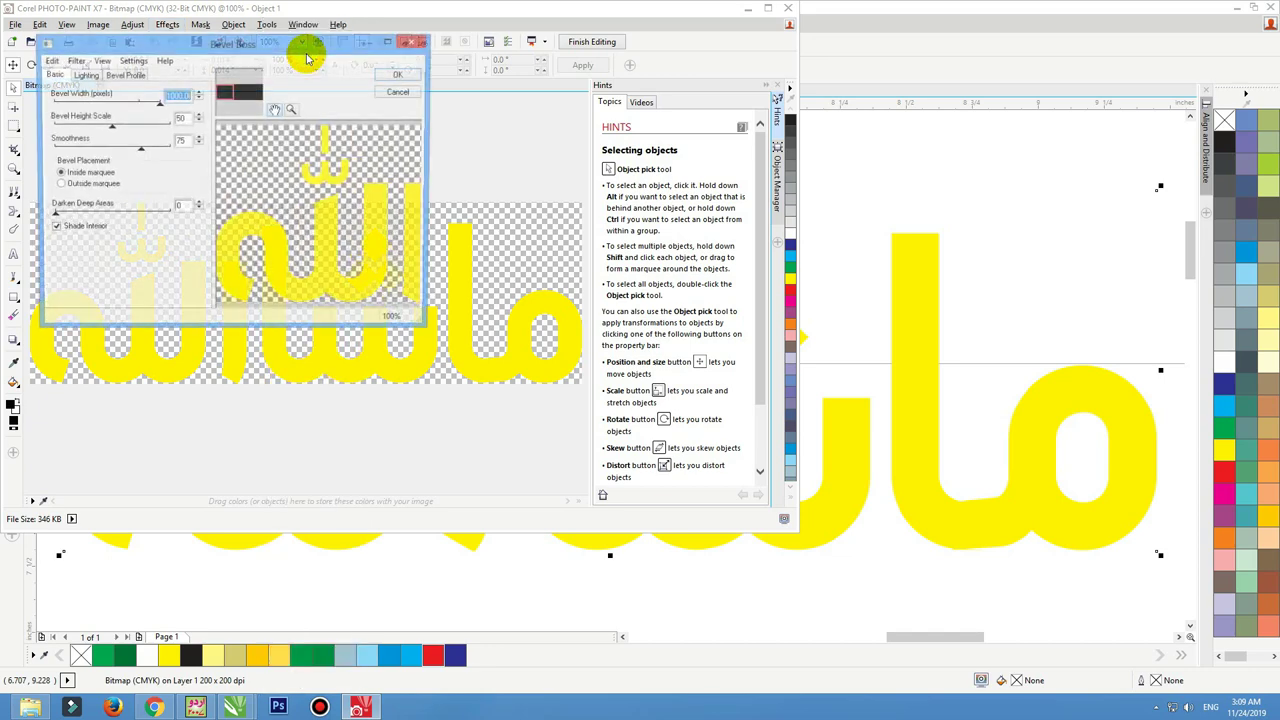
{"action": "left_click", "coordinate": [391, 42]}
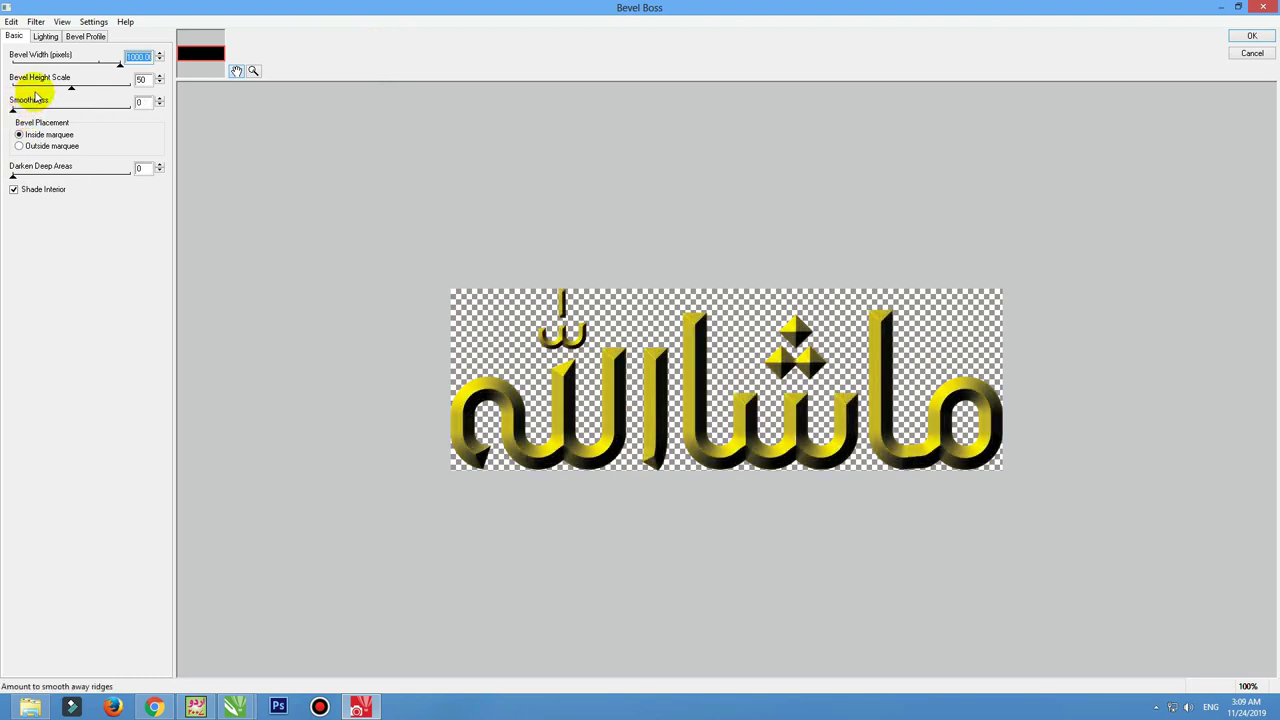
{"action": "mouse_move", "coordinate": [22, 88]}
{"action": "left_mouse_down"}
{"action": "mouse_move", "coordinate": [67, 91]}
{"action": "mouse_move", "coordinate": [49, 88]}
{"action": "left_mouse_up"}
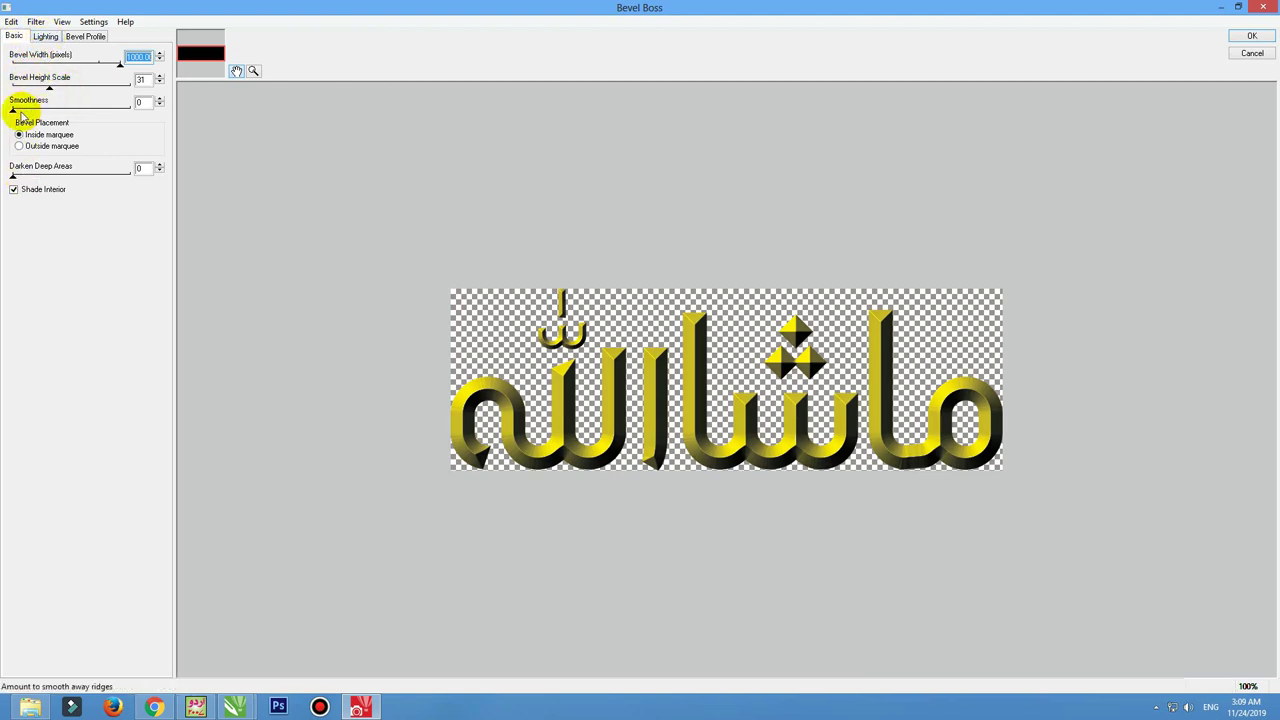
Set the bevel's shadow colour to orange using CMYK values 0, 60, 100, 0
{"action": "left_click", "coordinate": [46, 38]}
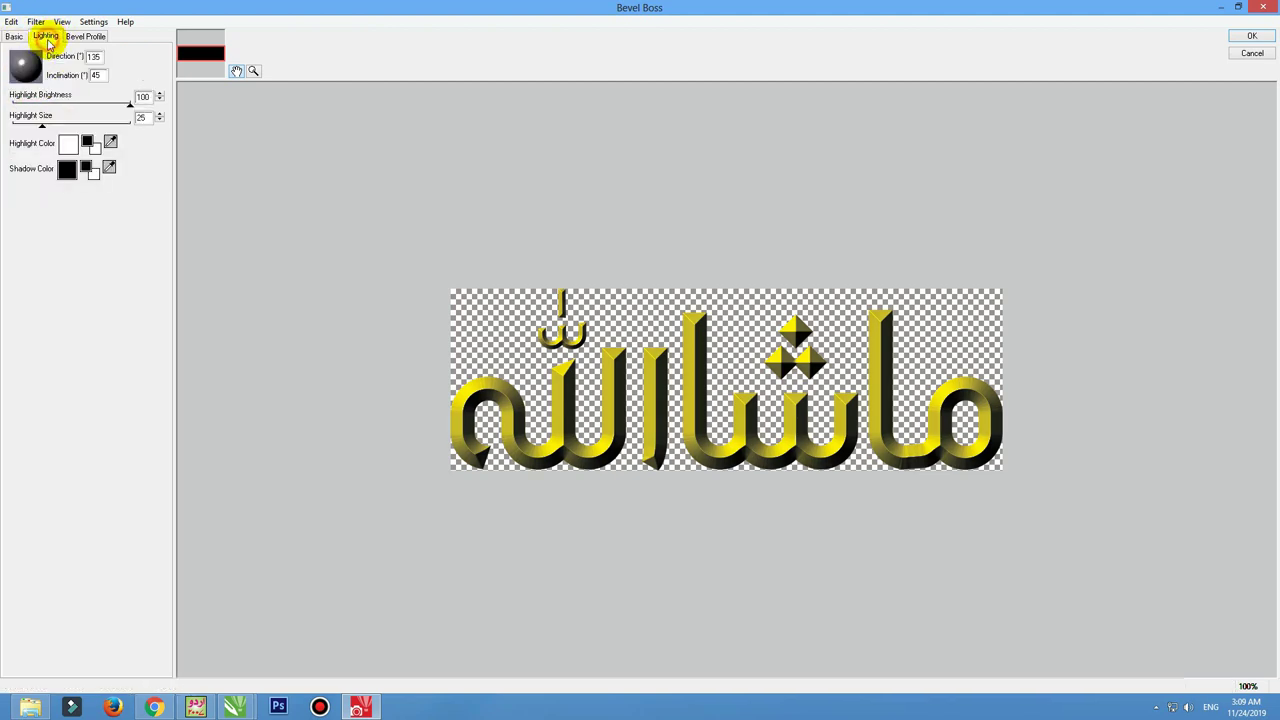
{"action": "left_click", "coordinate": [65, 172]}
{"action": "left_click", "coordinate": [328, 173]}
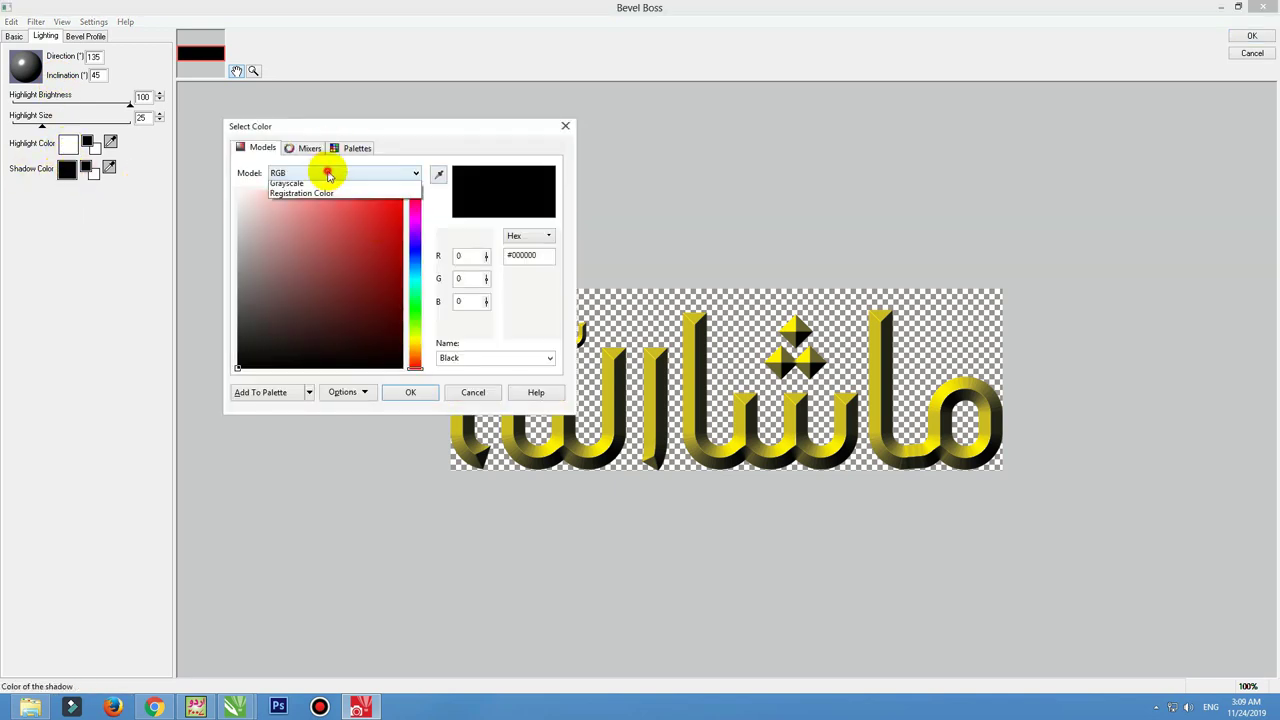
{"action": "left_click", "coordinate": [302, 194]}
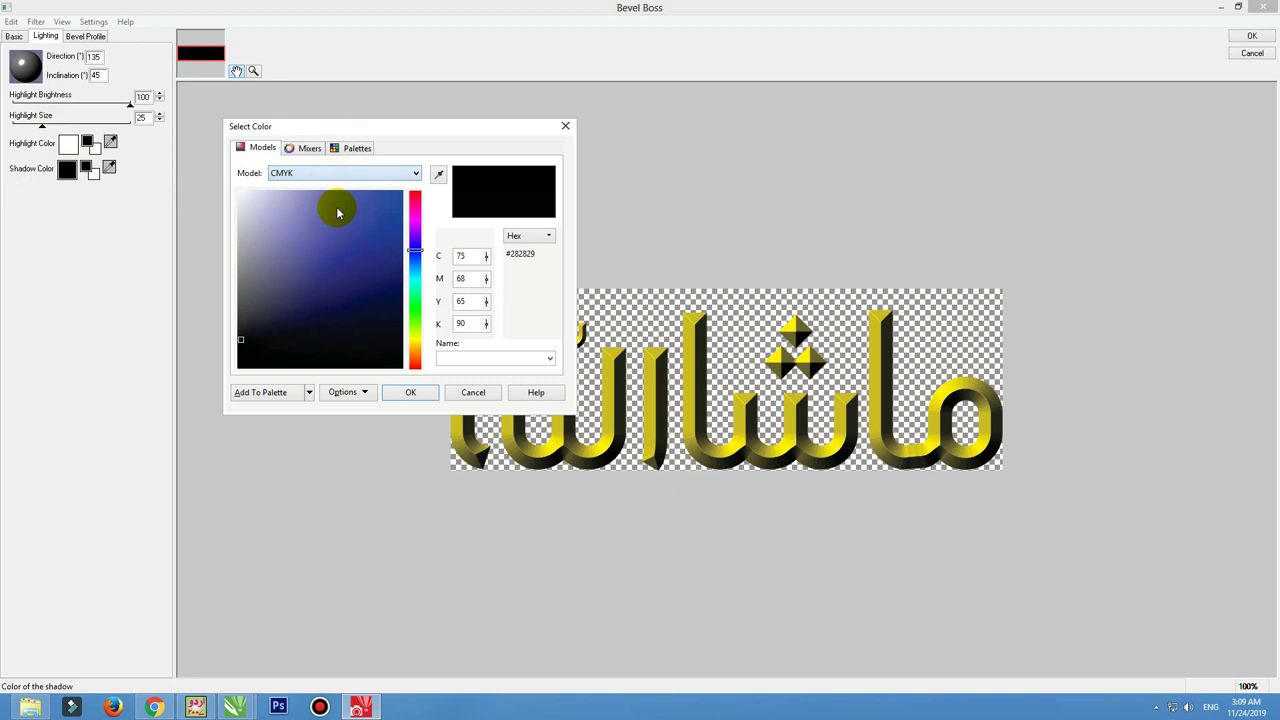
{"action": "double_click", "coordinate": [472, 257]}
{"action": "type", "text": "0"}
{"action": "key", "text": "Tab"}
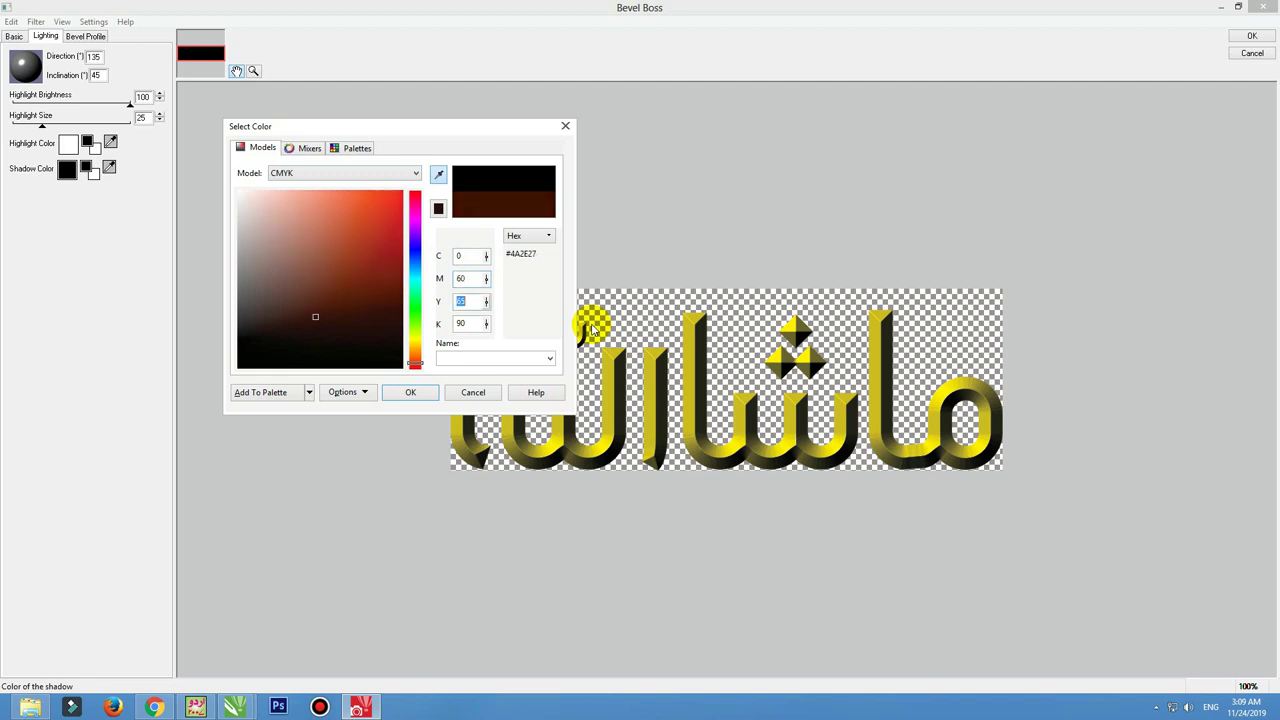
{"action": "type", "text": "100"}
{"action": "key", "text": "Tab"}
{"action": "type", "text": "0"}
{"action": "key", "text": "shift+Tab"}
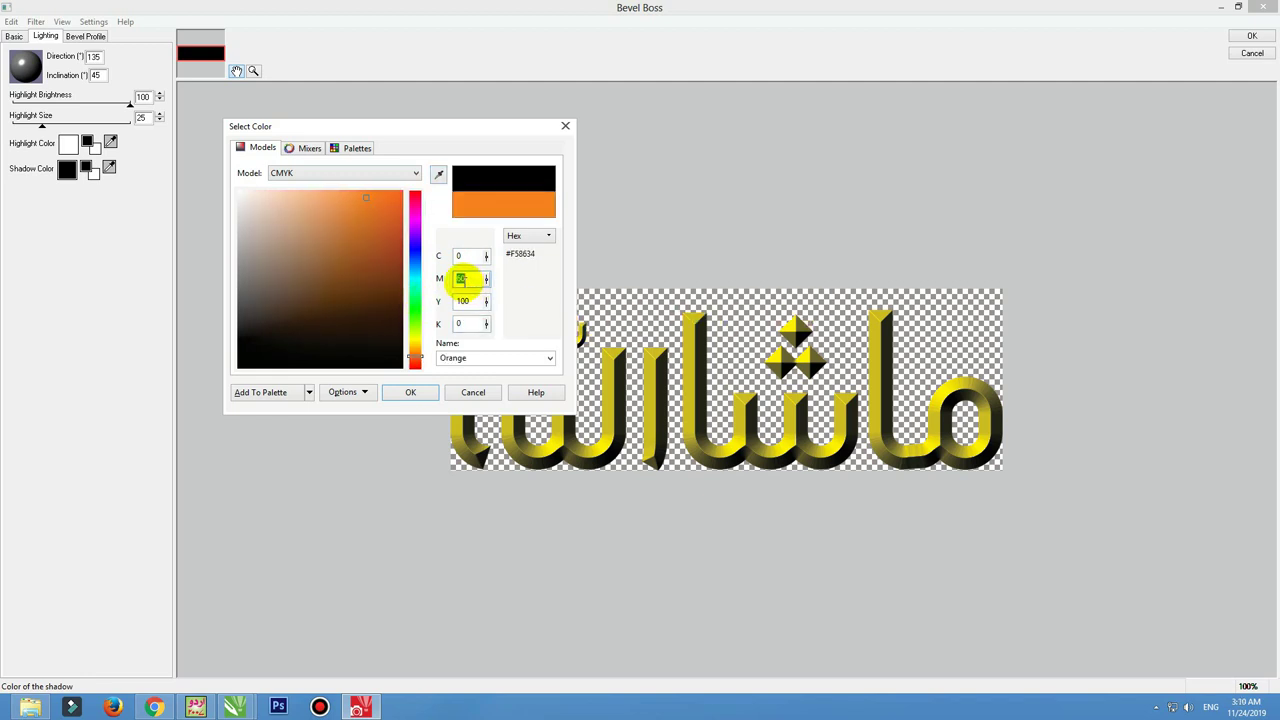
{"action": "left_click", "coordinate": [465, 300]}
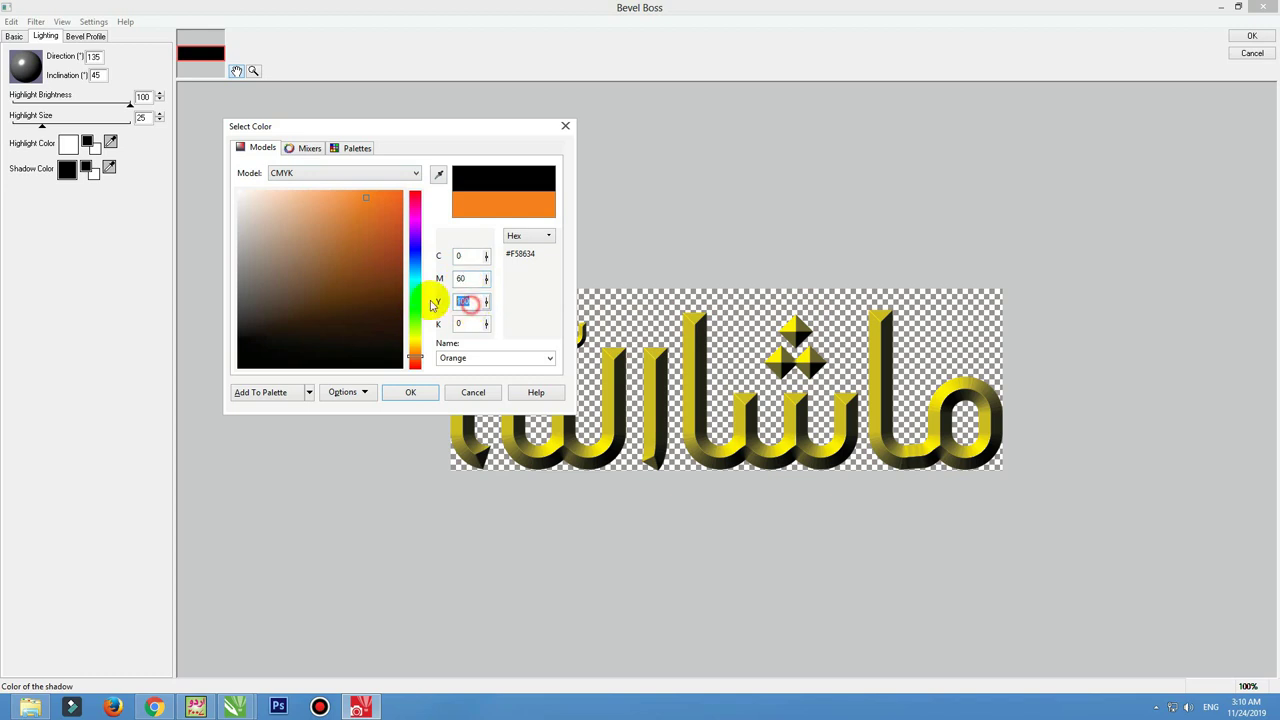
{"action": "left_click", "coordinate": [418, 393]}
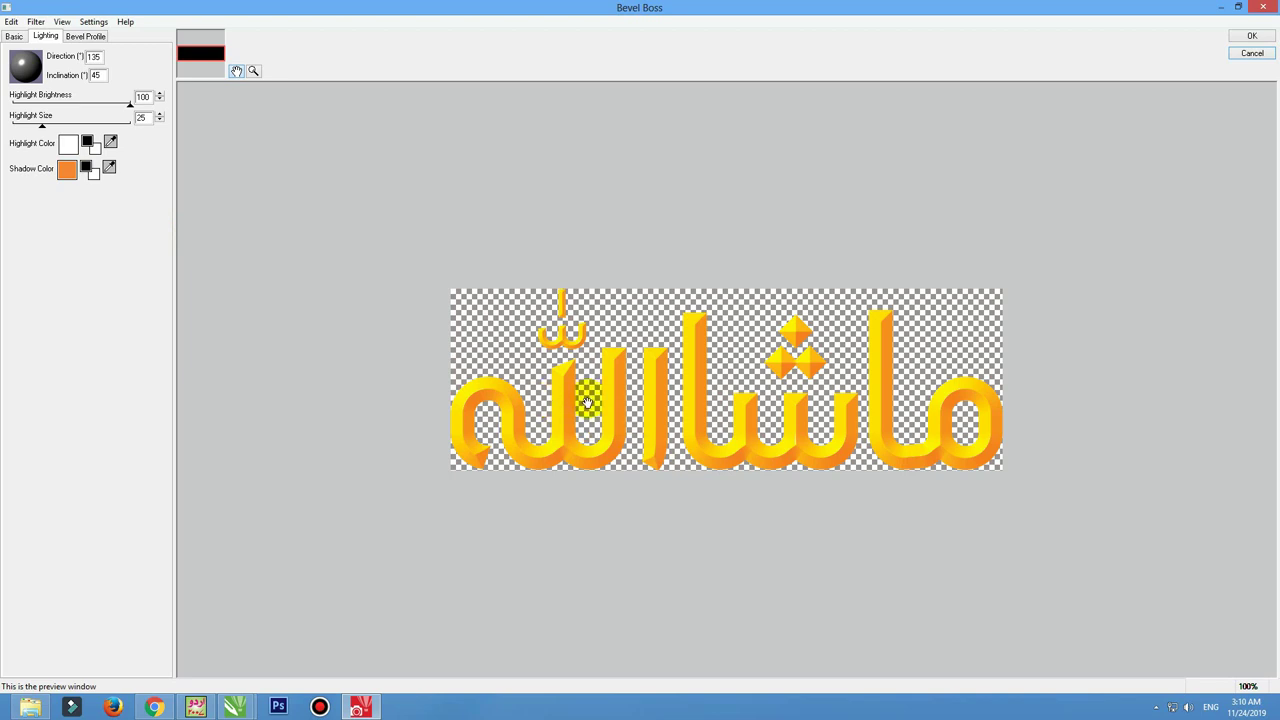
Reduce the bevel's highlight size to 7 and apply the Bevel Boss effect
{"action": "left_click_drag", "start_coordinate": [80, 128], "coordinate": [21, 127]}
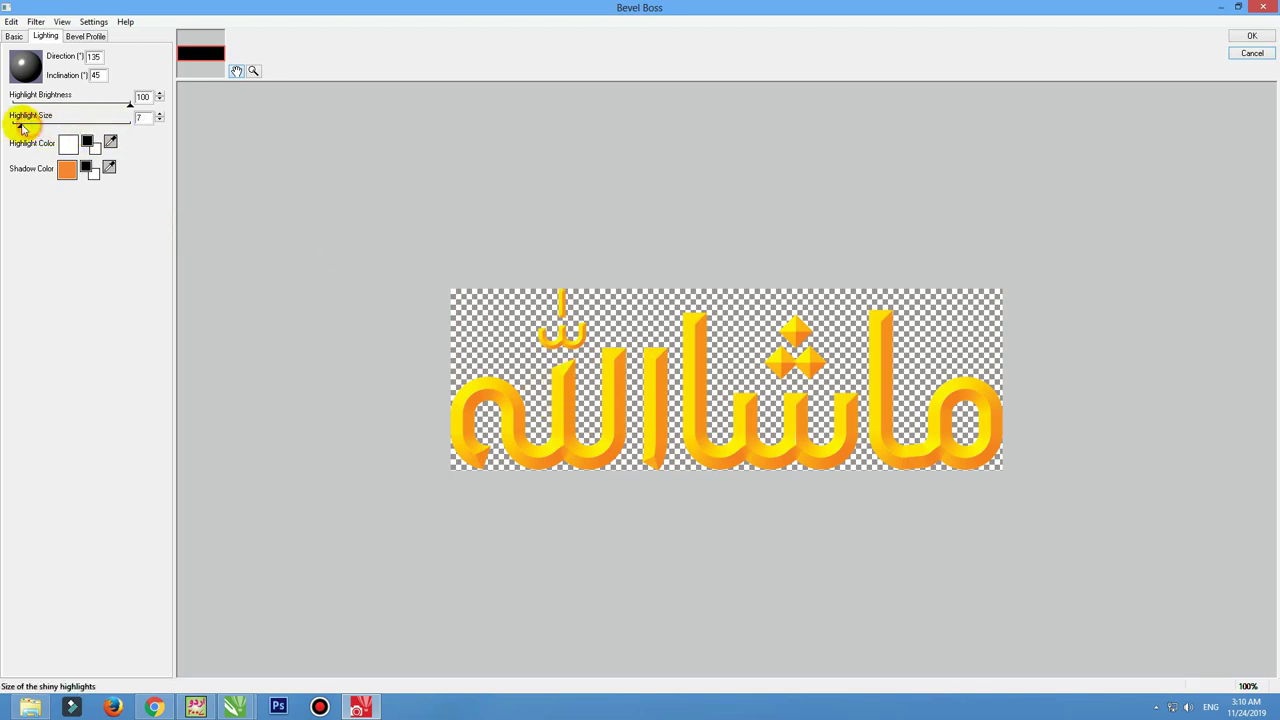
{"action": "left_click", "coordinate": [1251, 35]}
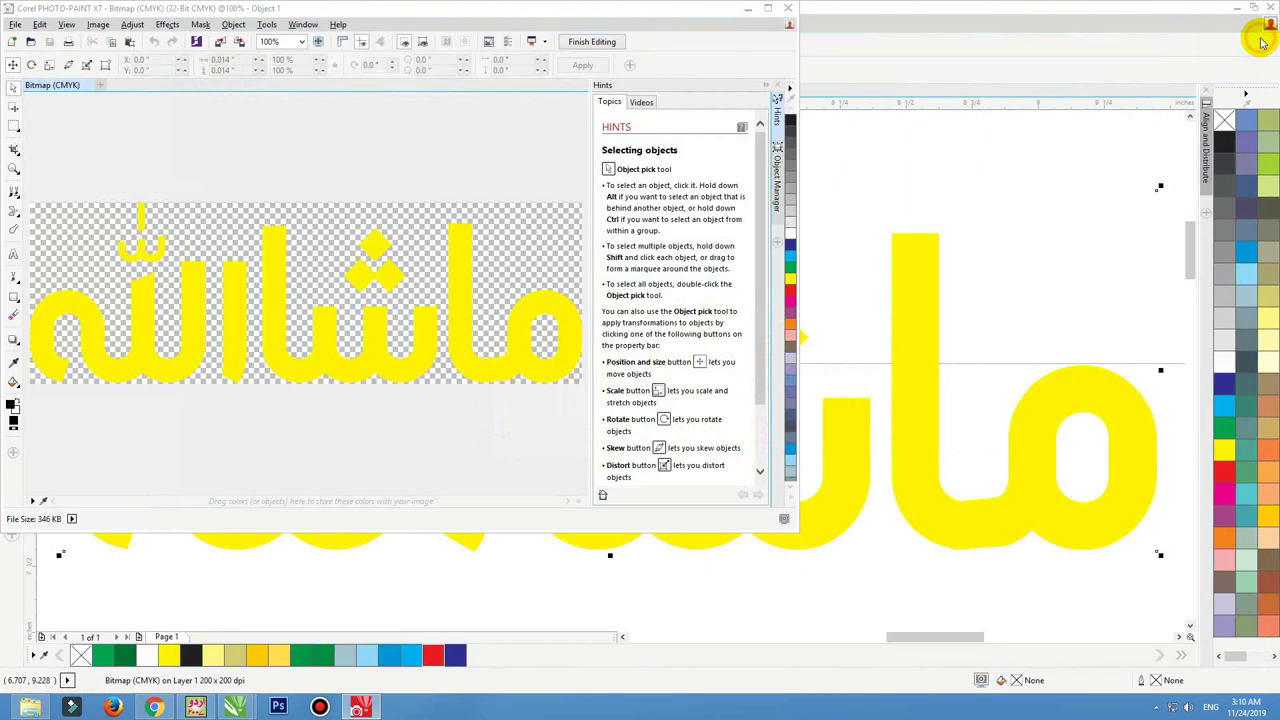
Save the bevelled lettering back into the drawing and PowerClip the bitmap inside the yellow main heading on the banner
{"action": "left_click", "coordinate": [787, 9]}
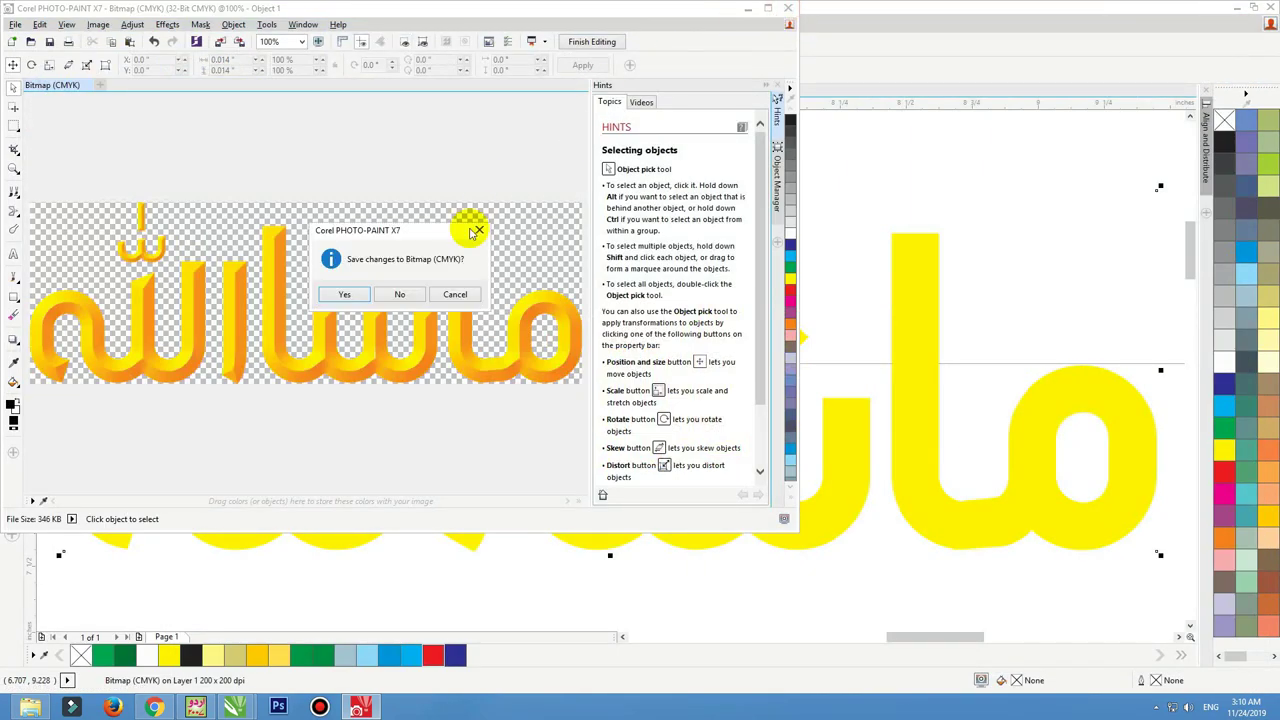
{"action": "left_click", "coordinate": [344, 296]}
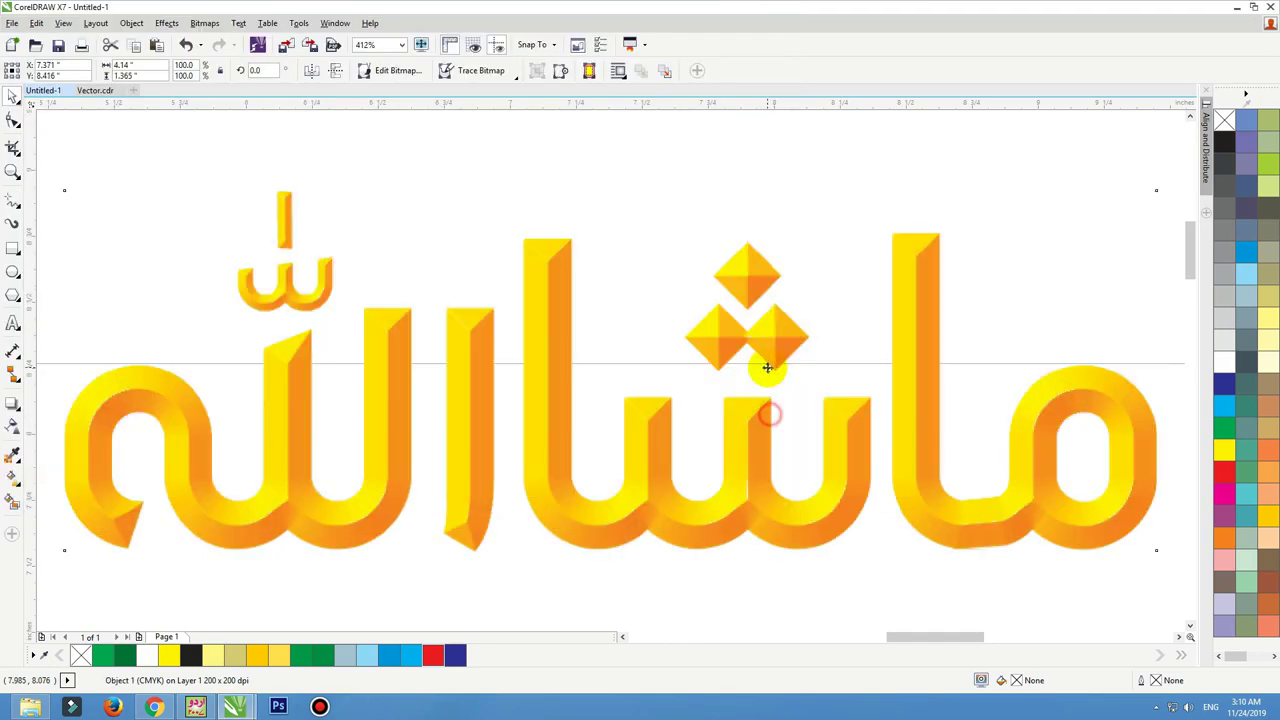
{"action": "scroll", "coordinate": [769, 305], "scroll_direction": "down", "scroll_amount": 2}
{"action": "key", "text": "F2"}
{"action": "left_click_drag", "start_coordinate": [974, 281], "coordinate": [482, 712]}
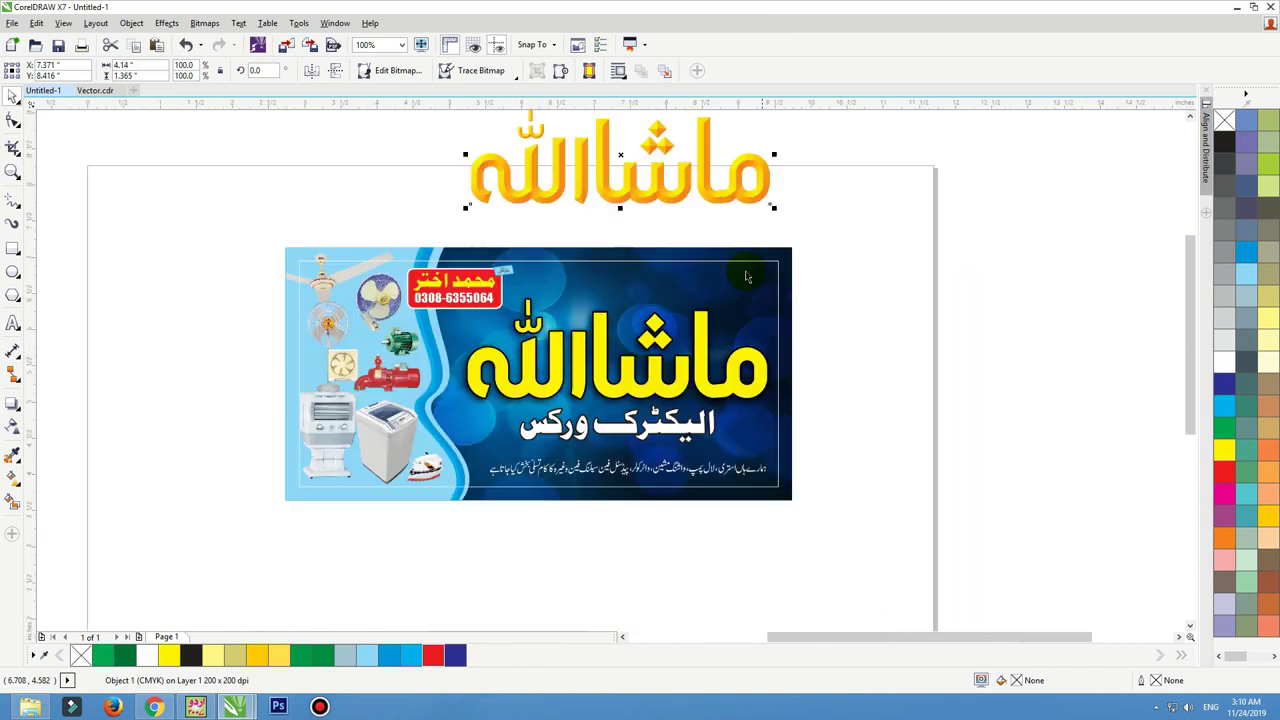
{"action": "right_click", "coordinate": [692, 186]}
{"action": "left_click", "coordinate": [708, 200]}
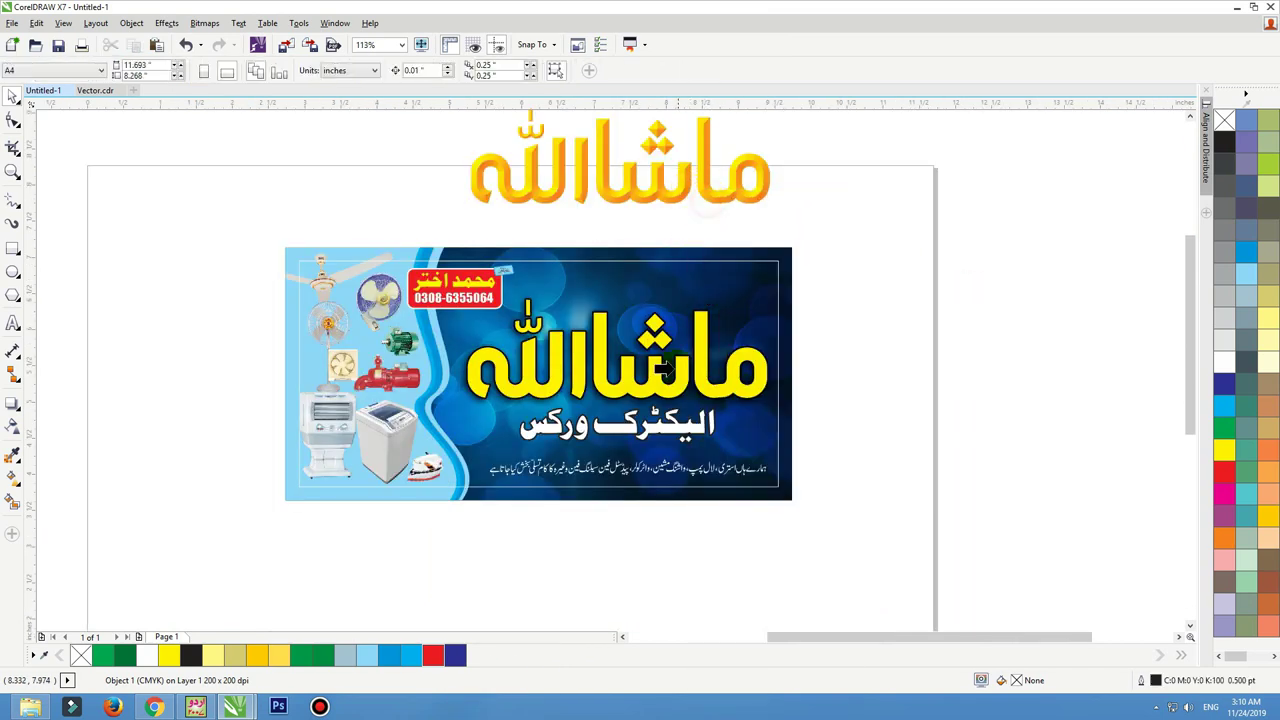
{"action": "left_click", "coordinate": [642, 383]}
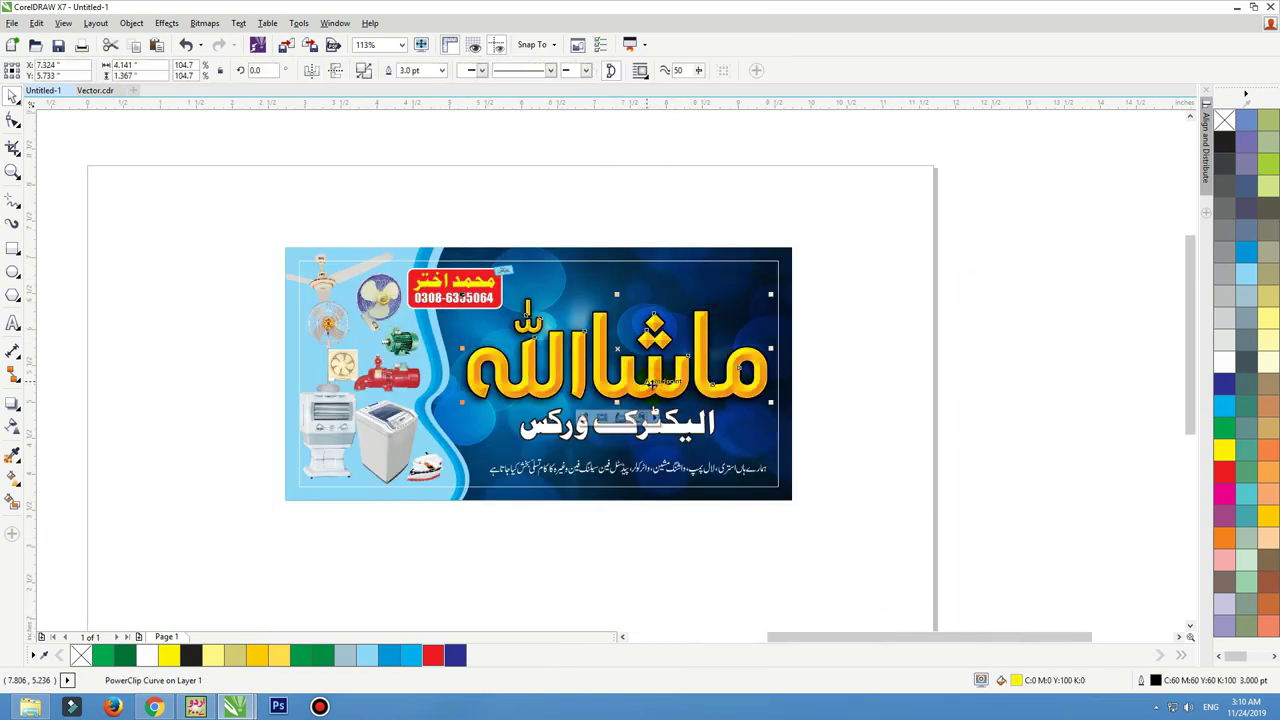
Examine the bevelled heading up close and within the full banner layout
{"action": "left_click_drag", "start_coordinate": [848, 280], "coordinate": [430, 455]}
{"action": "key", "text": "shift+F2"}
{"action": "scroll", "coordinate": [980, 266], "scroll_direction": "down", "scroll_amount": 3}
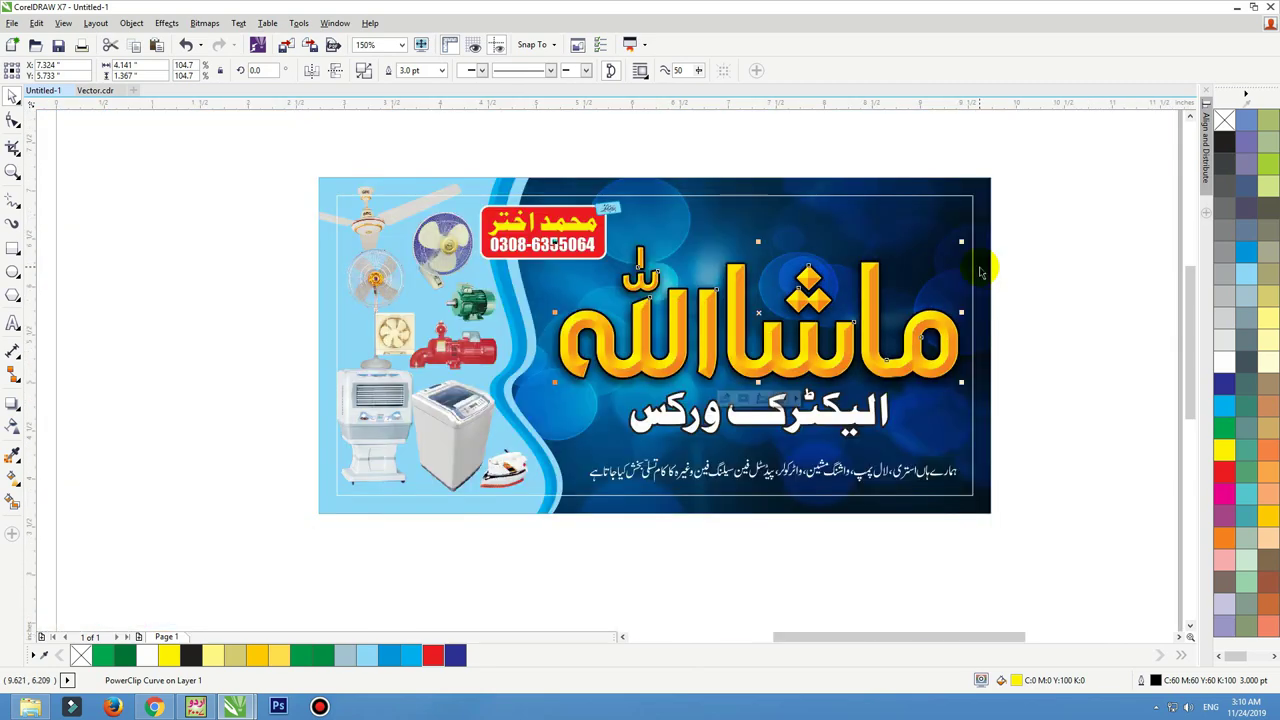
{"action": "left_click", "coordinate": [985, 267]}
{"action": "key", "text": "shift+F2"}
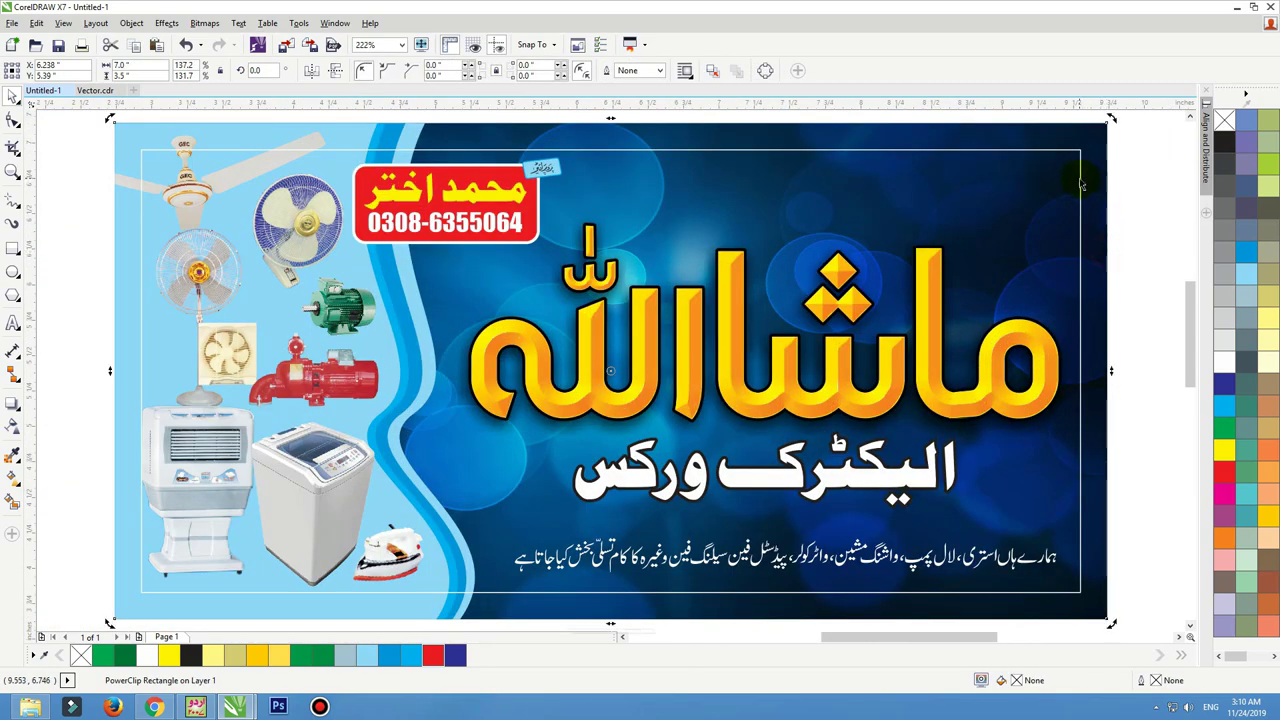
{"action": "left_click", "coordinate": [1080, 180]}
{"action": "scroll", "coordinate": [710, 462], "scroll_direction": "down", "scroll_amount": 3}
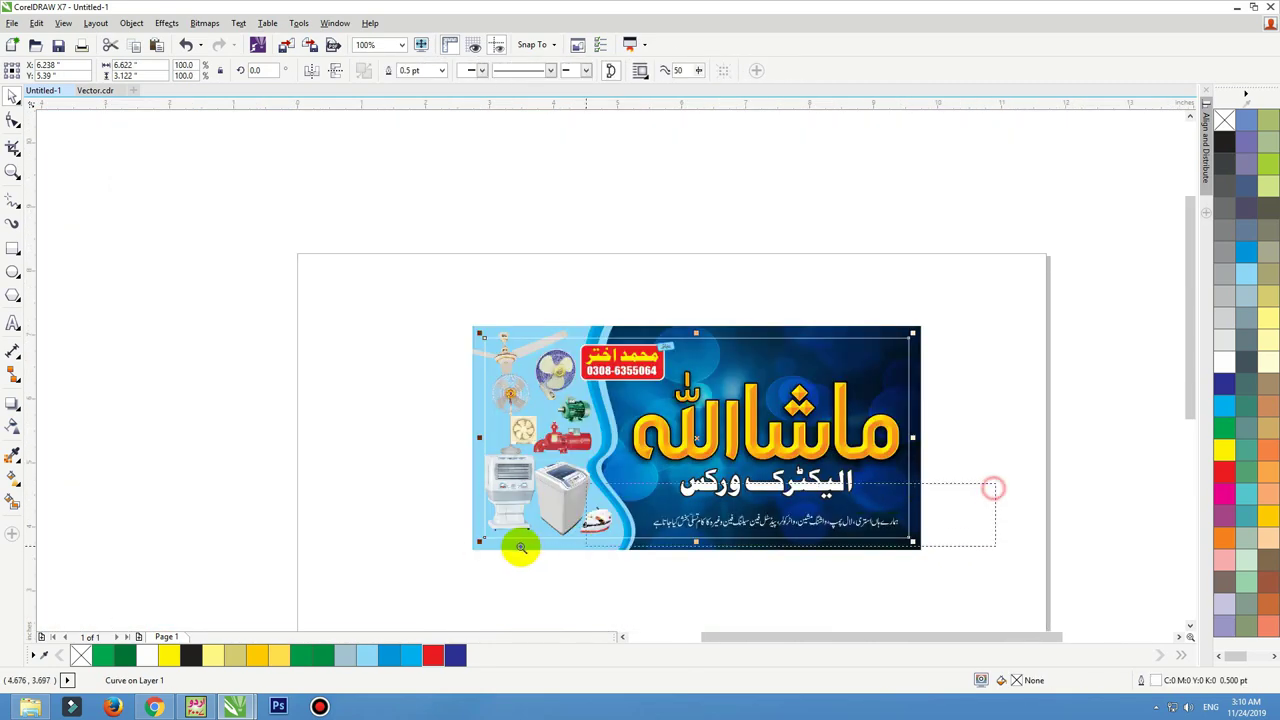
Draw a rectangle about 4.76 by 0.39 inches over the bottom services text, ending at the banner's edge, and fill it cyan
{"action": "scroll", "coordinate": [520, 543], "scroll_direction": "up", "scroll_amount": 3}
{"action": "left_click", "coordinate": [14, 250]}
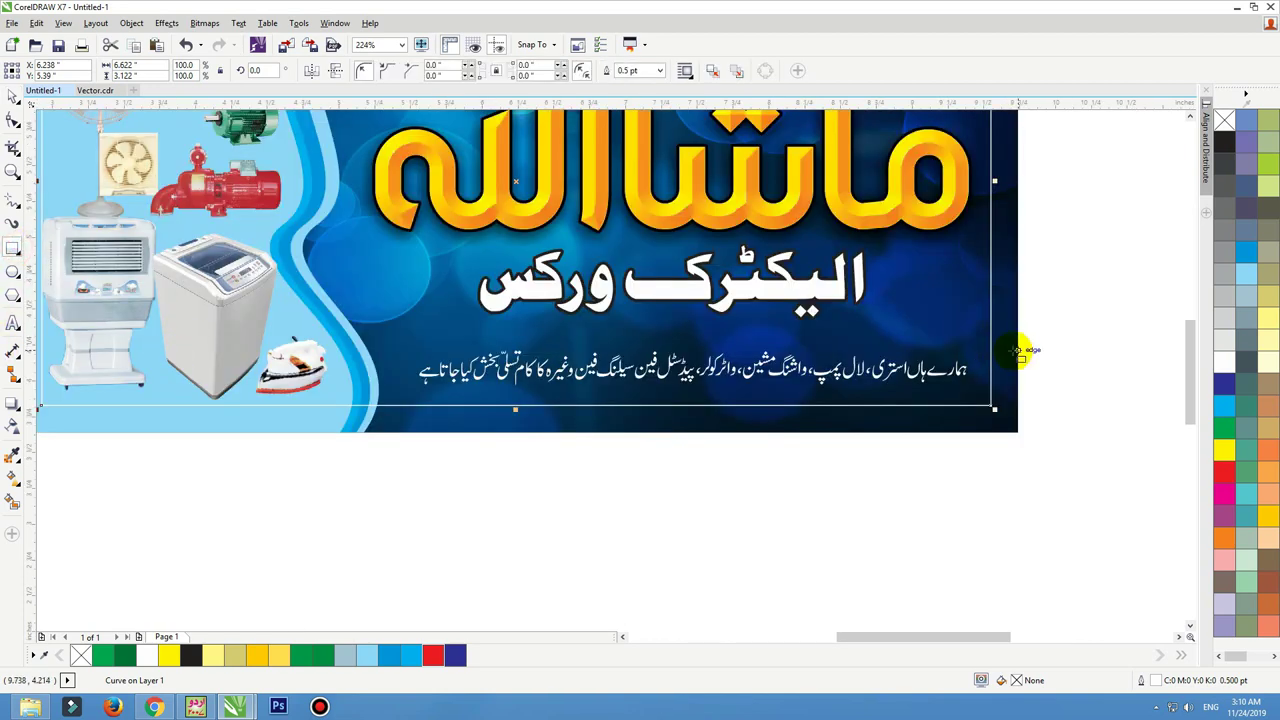
{"action": "left_click_drag", "start_coordinate": [1020, 345], "coordinate": [330, 404]}
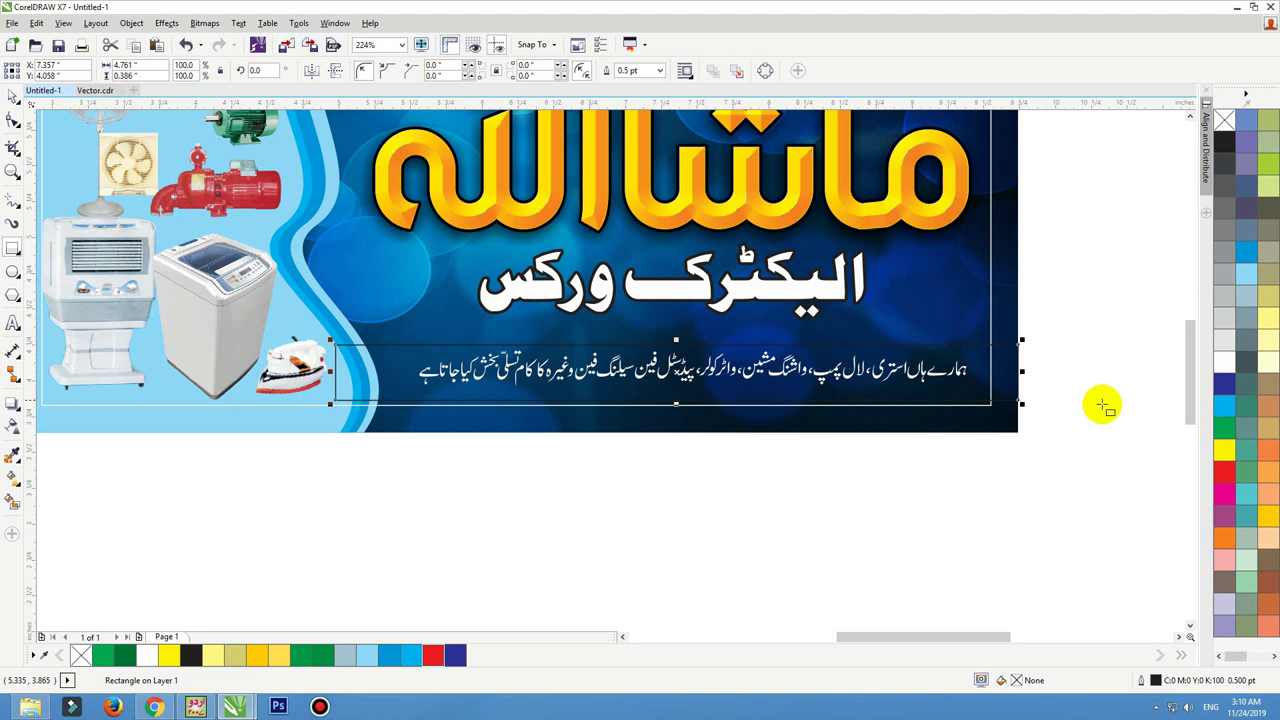
{"action": "left_click", "coordinate": [1224, 404]}
Bring the services text in front of the cyan bar and centre it vertically on the bar
{"action": "left_click_drag", "start_coordinate": [1066, 330], "coordinate": [370, 425]}
{"action": "key", "text": "shift+Page_Up"}
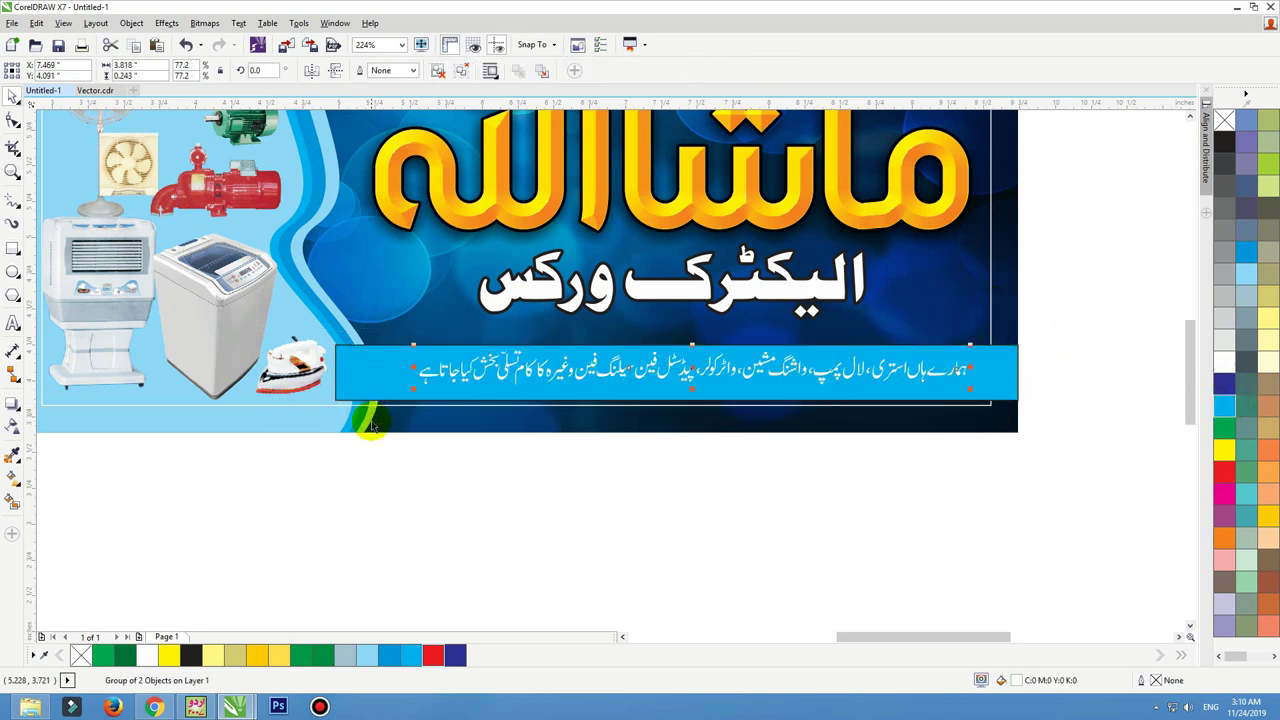
{"action": "left_click", "coordinate": [1006, 362], "text": "shift"}
{"action": "left_click", "coordinate": [1052, 352]}
Remove the cyan bar's outline and fade its left end to full transparency with a horizontal linear transparency
{"action": "left_click", "coordinate": [980, 368]}
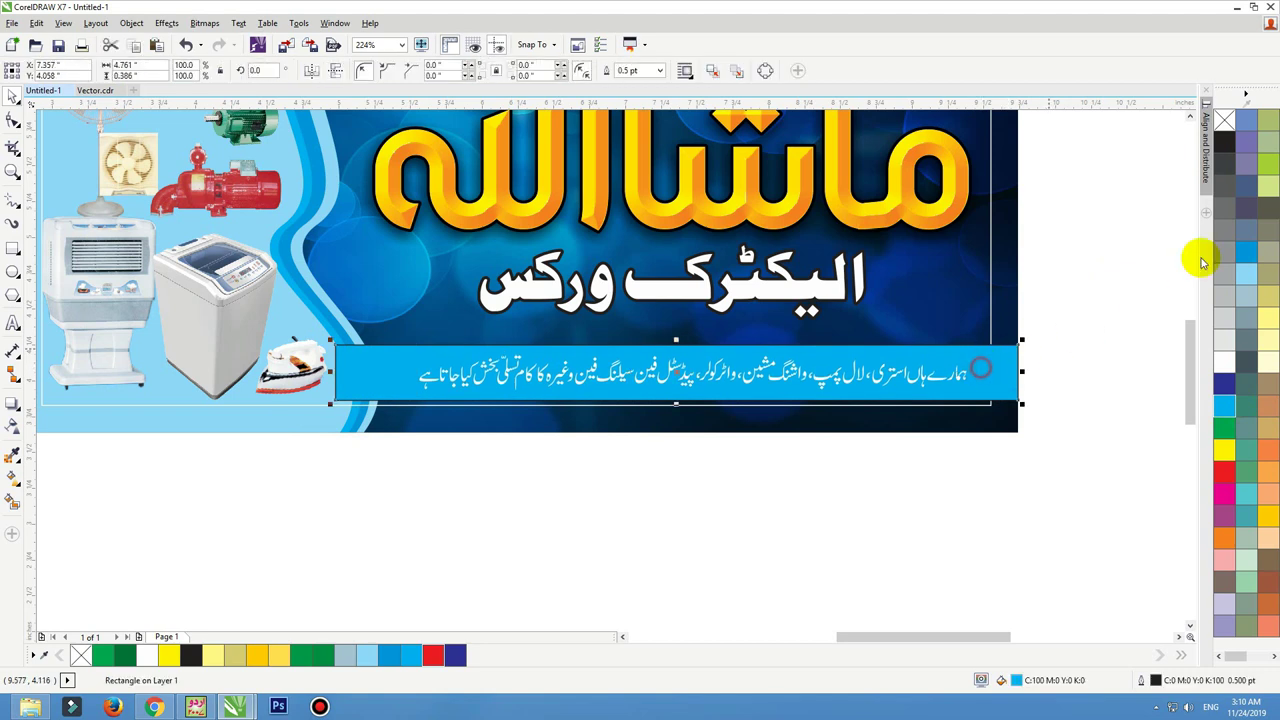
{"action": "right_click", "coordinate": [1225, 119]}
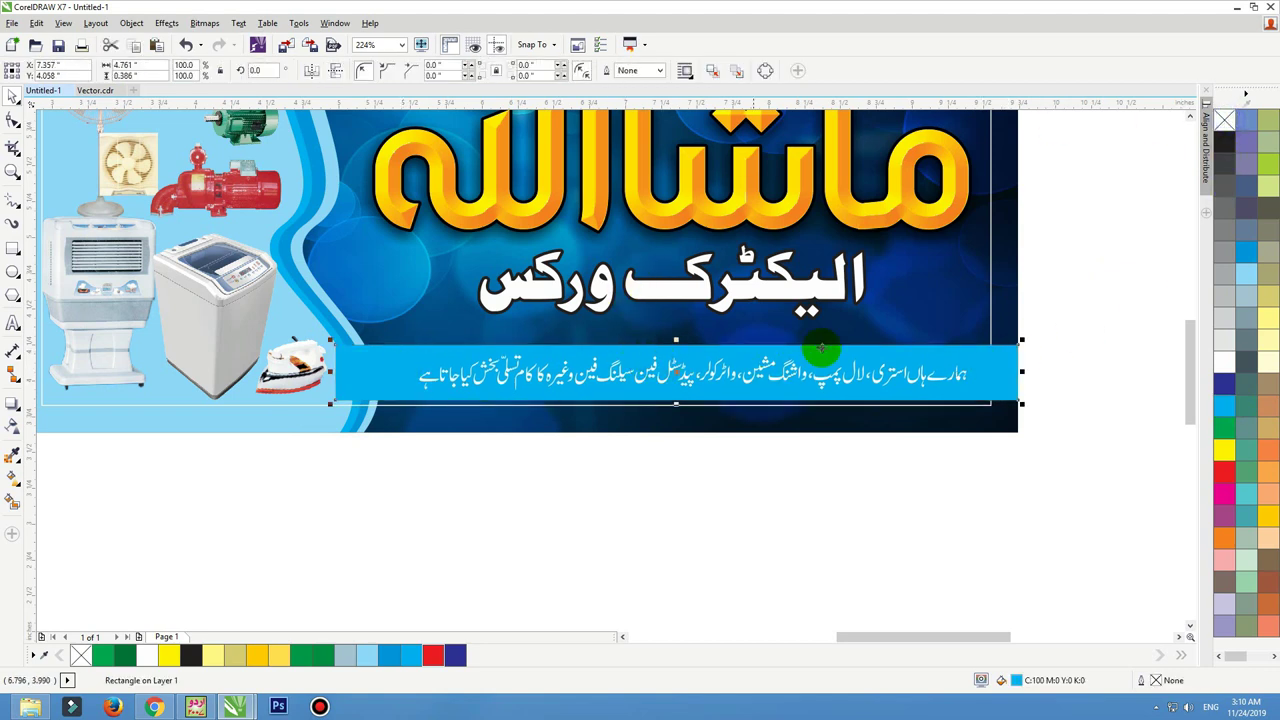
{"action": "key", "text": "F2"}
{"action": "left_click_drag", "start_coordinate": [934, 277], "coordinate": [320, 482]}
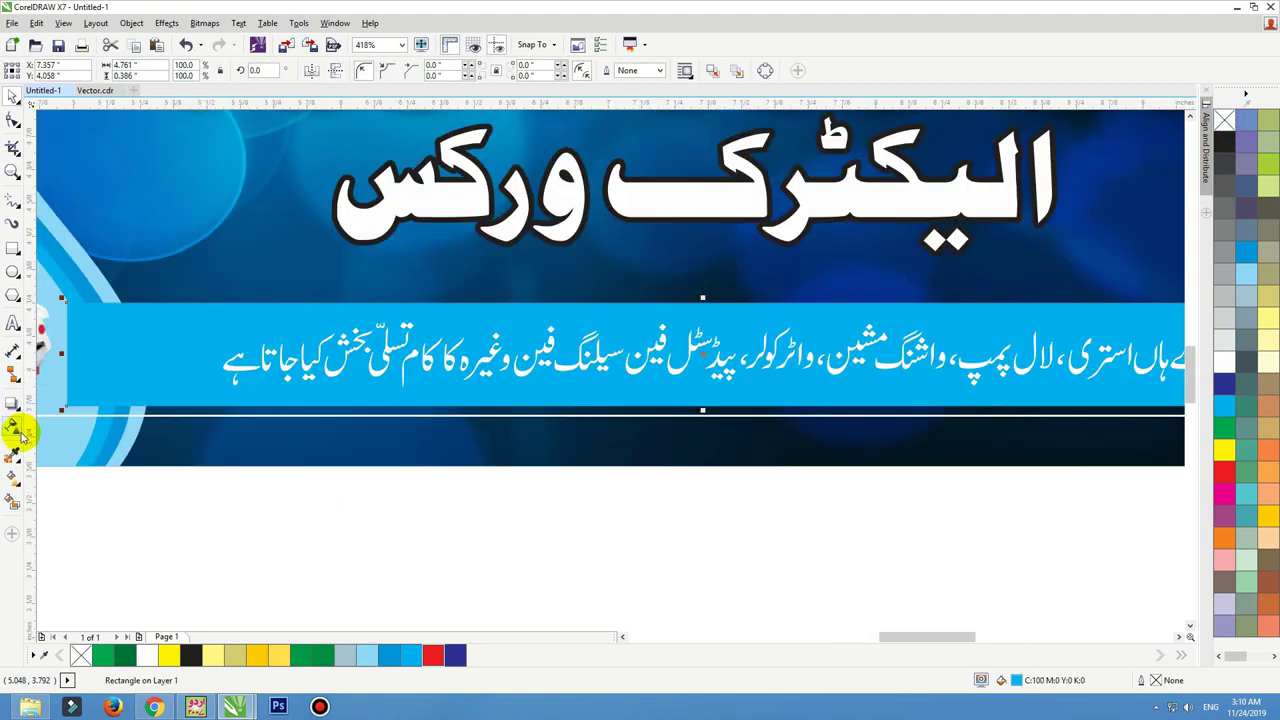
{"action": "left_click", "coordinate": [13, 425]}
{"action": "left_click_drag", "start_coordinate": [460, 362], "coordinate": [145, 361]}
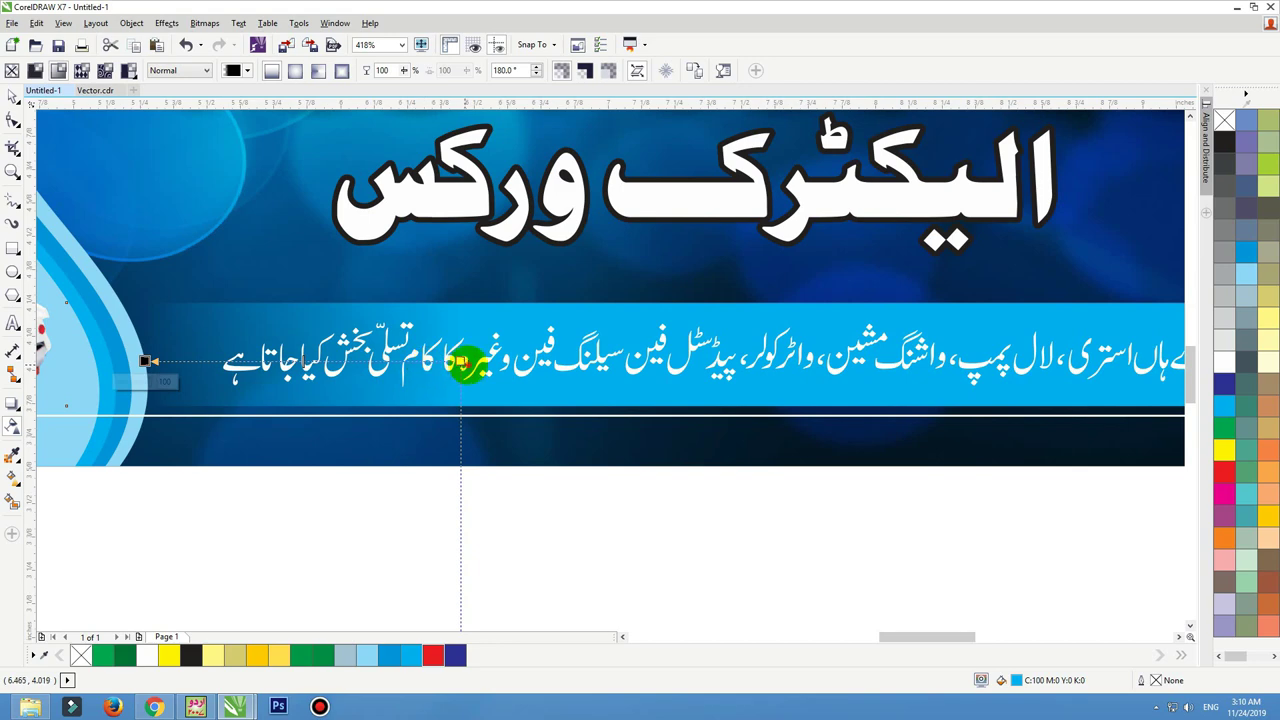
{"action": "key", "text": "space"}
Reduce the cyan bar's height symmetrically to about 0.33 inch, keeping it centred behind the services text
{"action": "scroll", "coordinate": [500, 350], "scroll_direction": "down", "scroll_amount": 2}
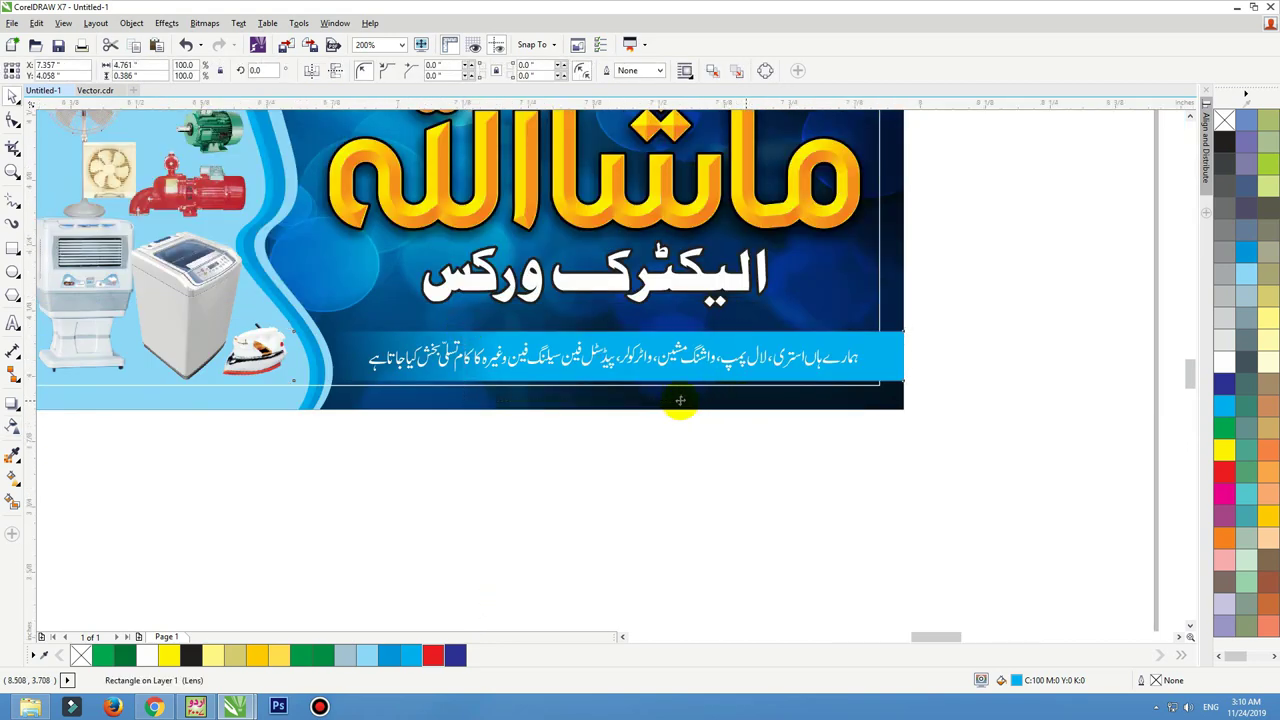
{"action": "scroll", "coordinate": [600, 408], "scroll_direction": "up", "scroll_amount": 2}
{"action": "left_click_drag", "start_coordinate": [583, 450], "coordinate": [594, 420]}
{"action": "scroll", "coordinate": [617, 375], "scroll_direction": "down", "scroll_amount": 2}
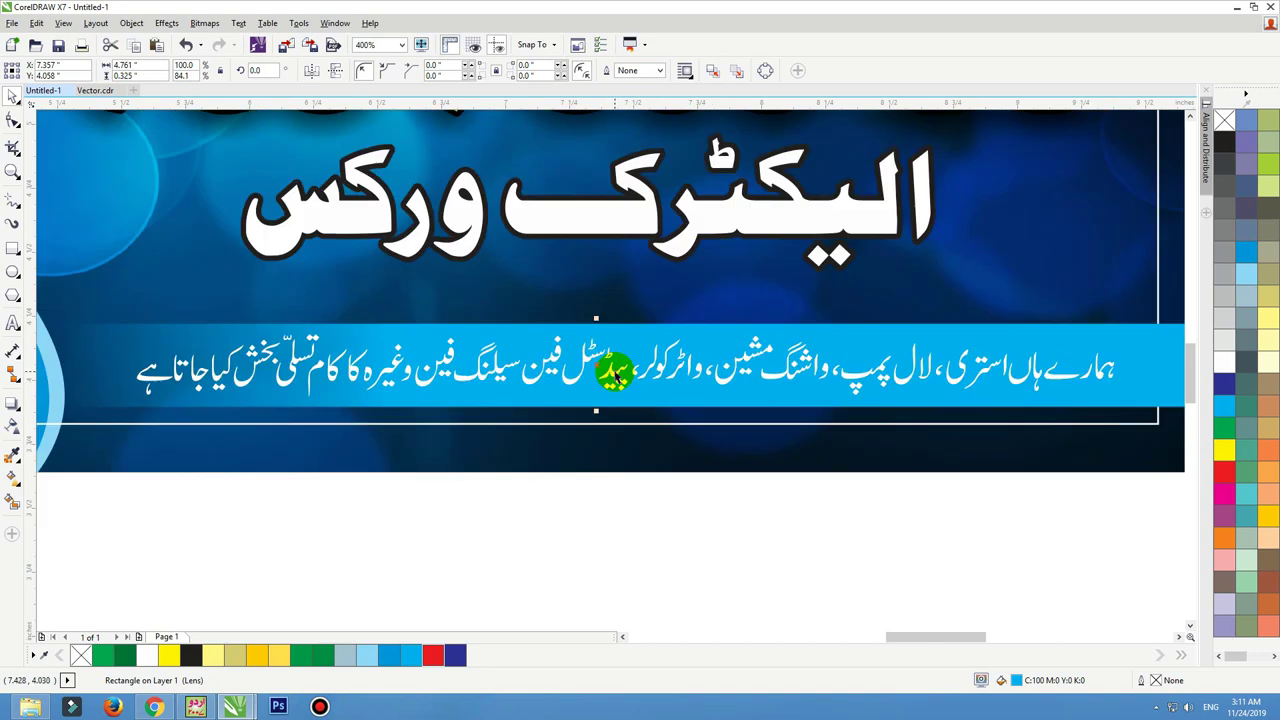
{"action": "left_click", "coordinate": [672, 474]}
Nudge the services text about 0.13 inch to the right, closer to the banner's right margin line
{"action": "scroll", "coordinate": [640, 403], "scroll_direction": "down", "scroll_amount": 2}
{"action": "left_click", "coordinate": [686, 403]}
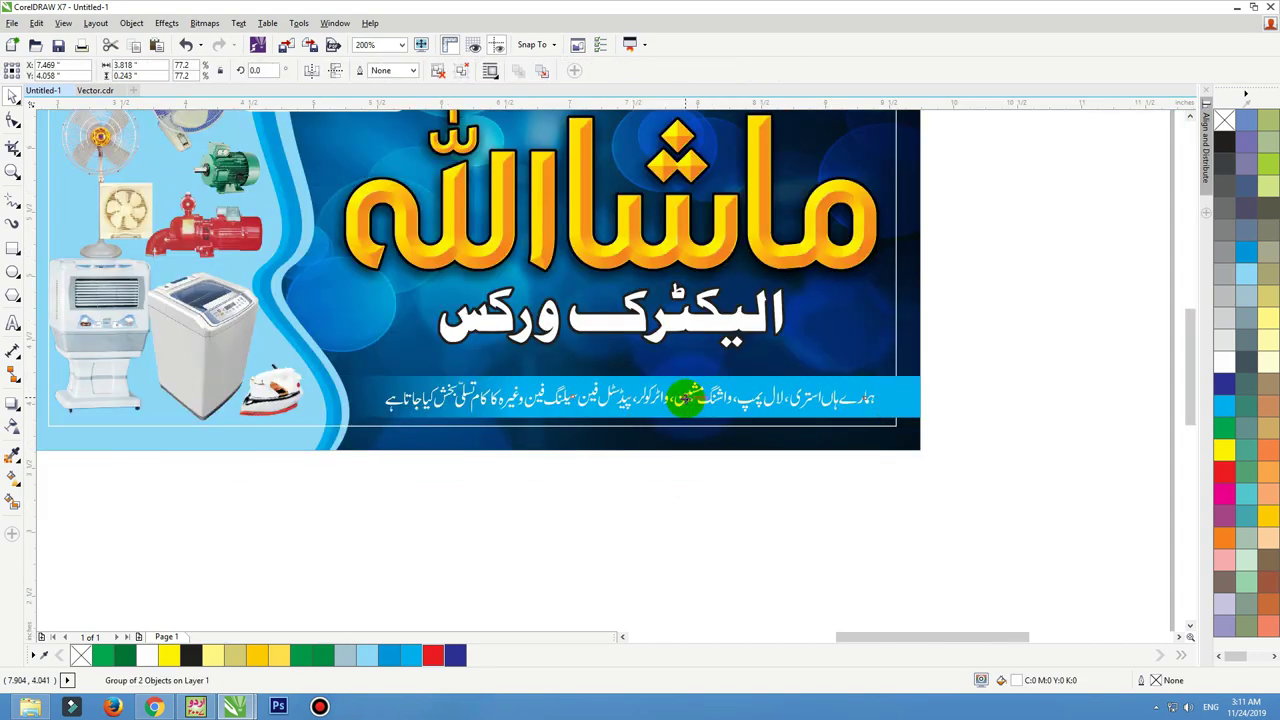
{"action": "key", "text": "Right"}
{"action": "key", "text": "Right"}
{"action": "key", "text": "Right"}
{"action": "key", "text": "Right"}
{"action": "key", "text": "Right"}
{"action": "key", "text": "Right"}
{"action": "key", "text": "Right"}
{"action": "key", "text": "Right"}
{"action": "key", "text": "Right"}
{"action": "key", "text": "Right"}
{"action": "key", "text": "Right"}
{"action": "key", "text": "Right"}
{"action": "key", "text": "Right"}
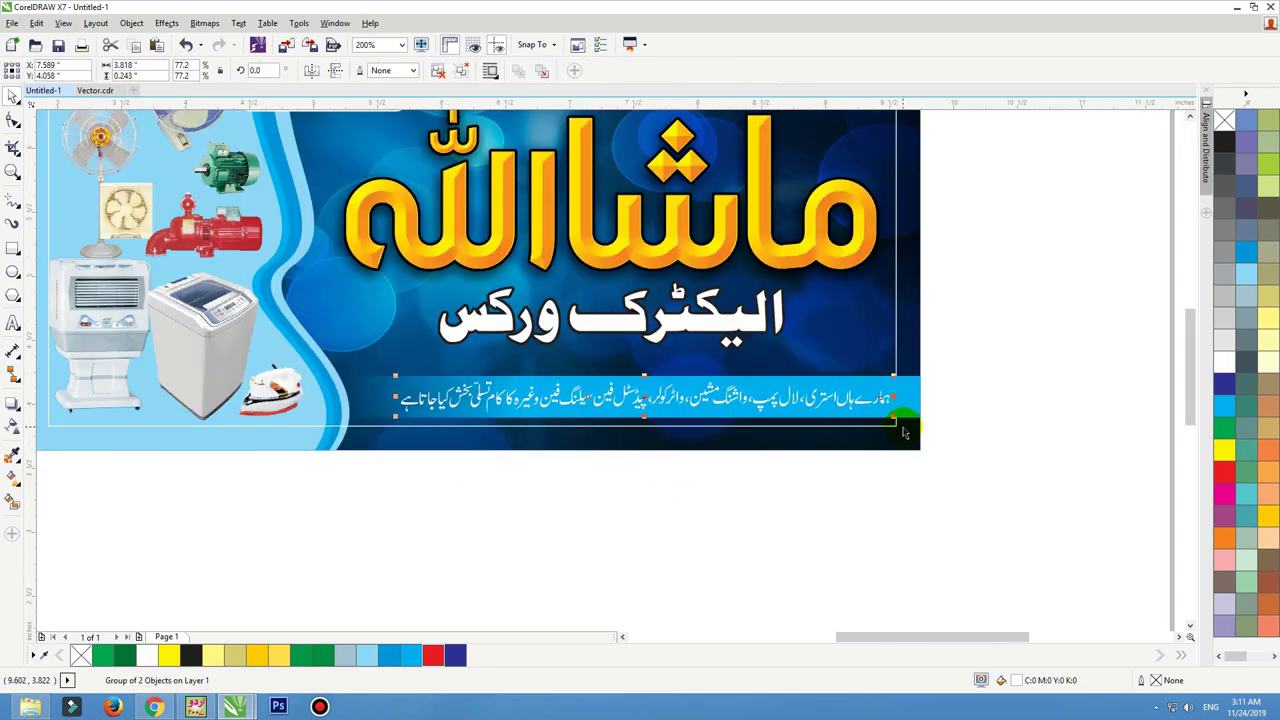
Remove the white outline from the inner margin frame of the banner
{"action": "left_click", "coordinate": [892, 426]}
{"action": "left_click", "coordinate": [897, 439]}
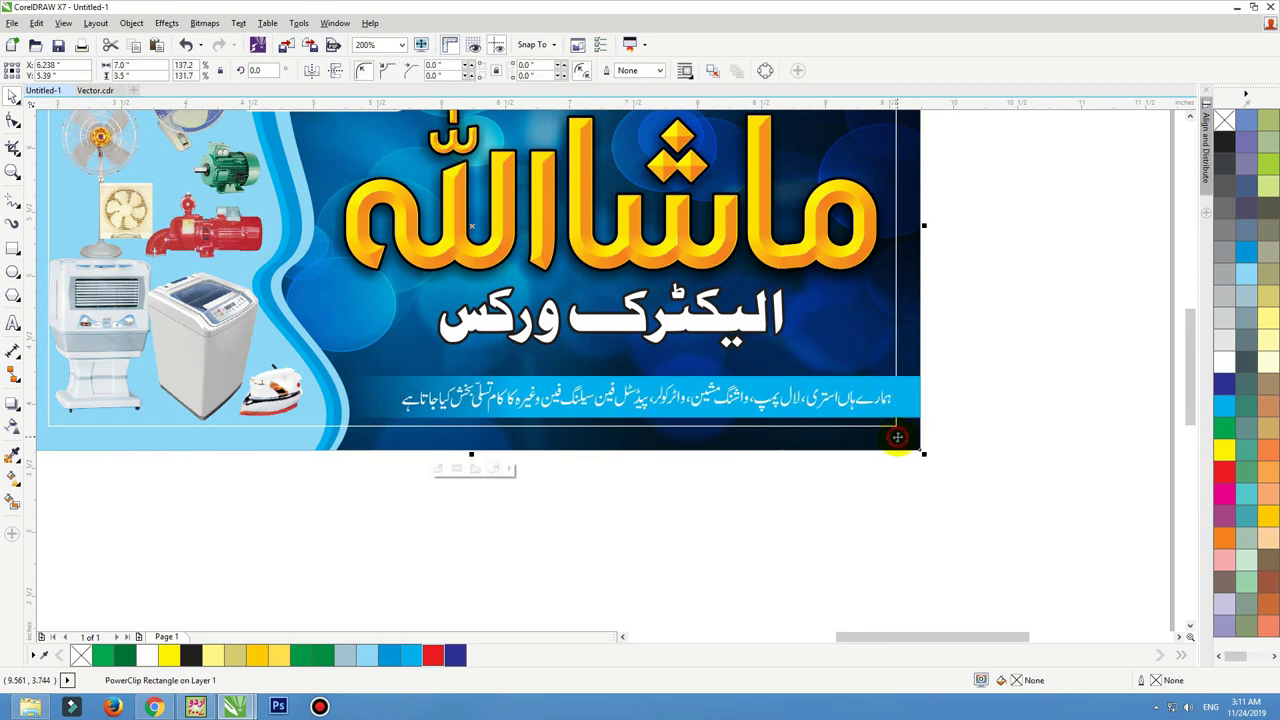
{"action": "key", "text": "shift+F2"}
{"action": "left_click", "coordinate": [1132, 365]}
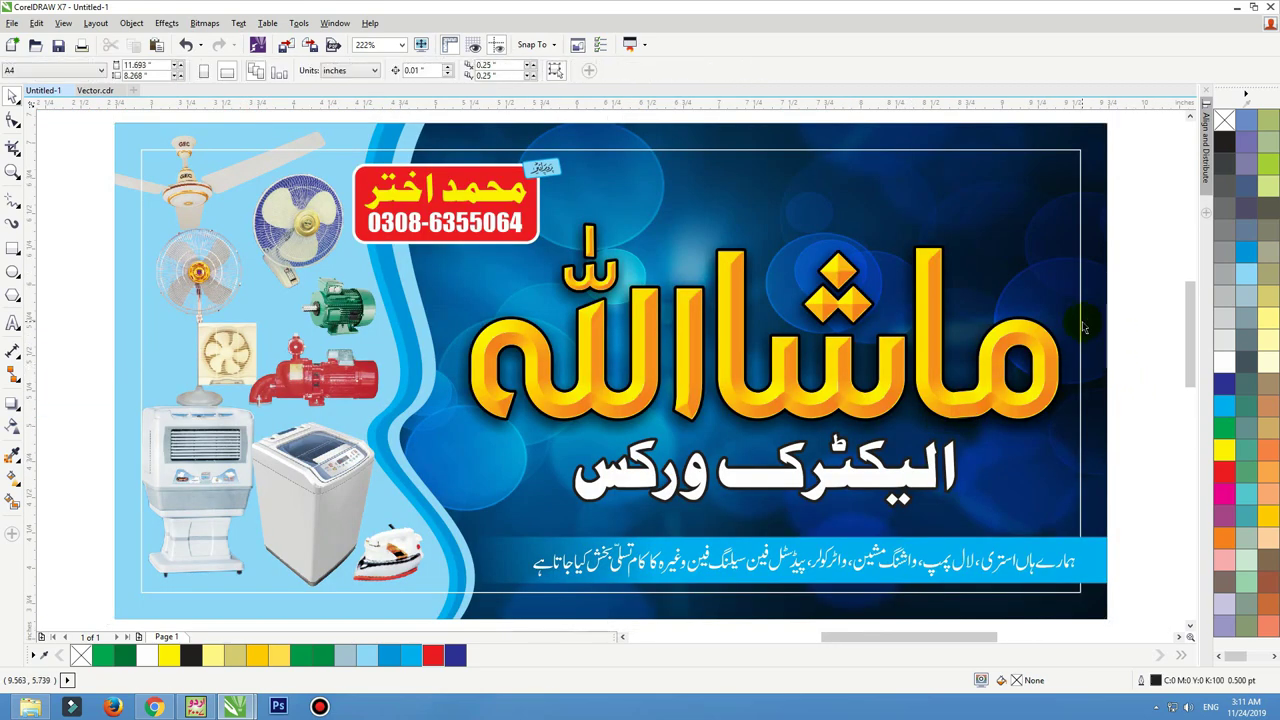
{"action": "left_click", "coordinate": [1081, 325]}
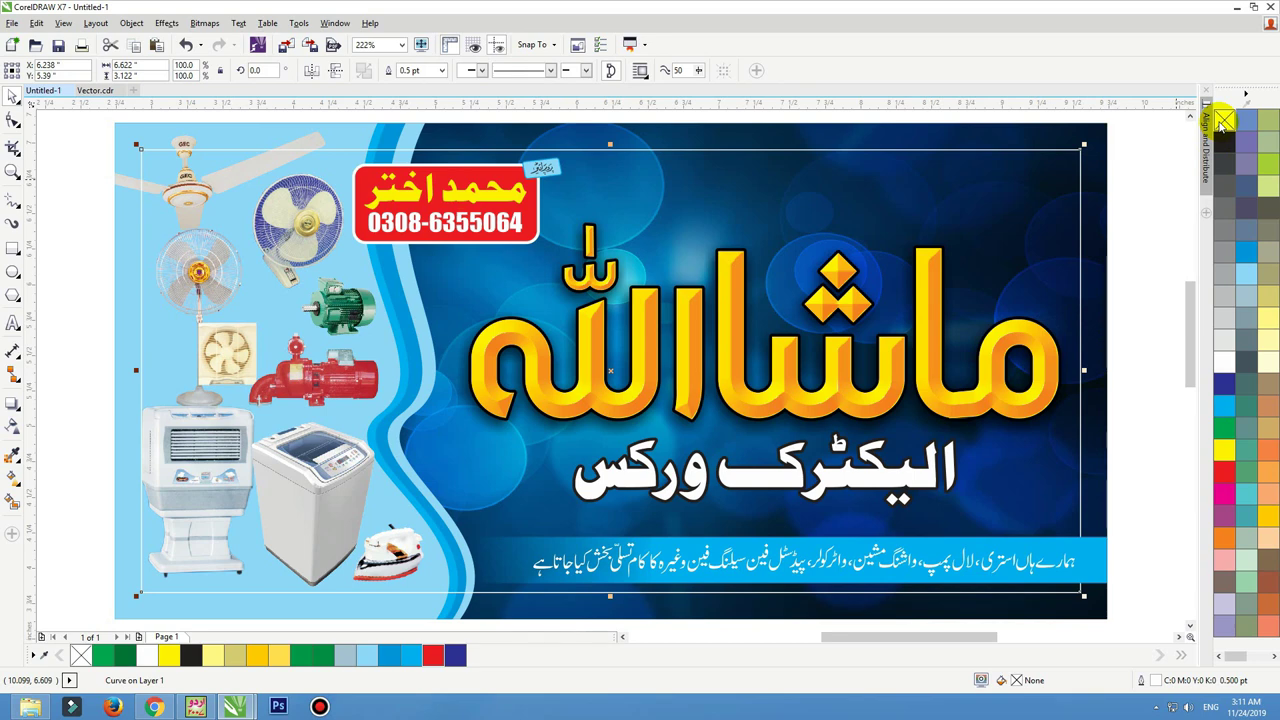
{"action": "right_click", "coordinate": [1221, 120]}
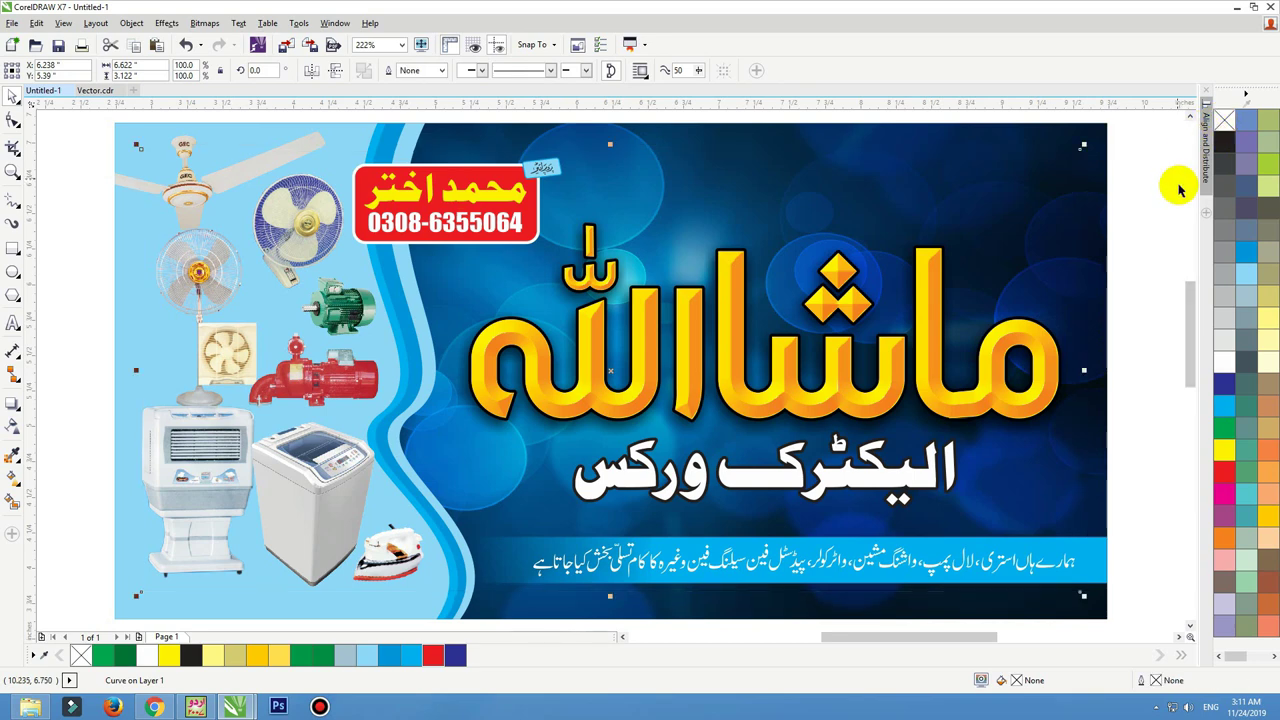
Enlarge the main heading, its shadow and the white subheading together to about 4.45 by 2.08 inches
{"action": "left_click_drag", "start_coordinate": [1179, 190], "coordinate": [385, 528]}
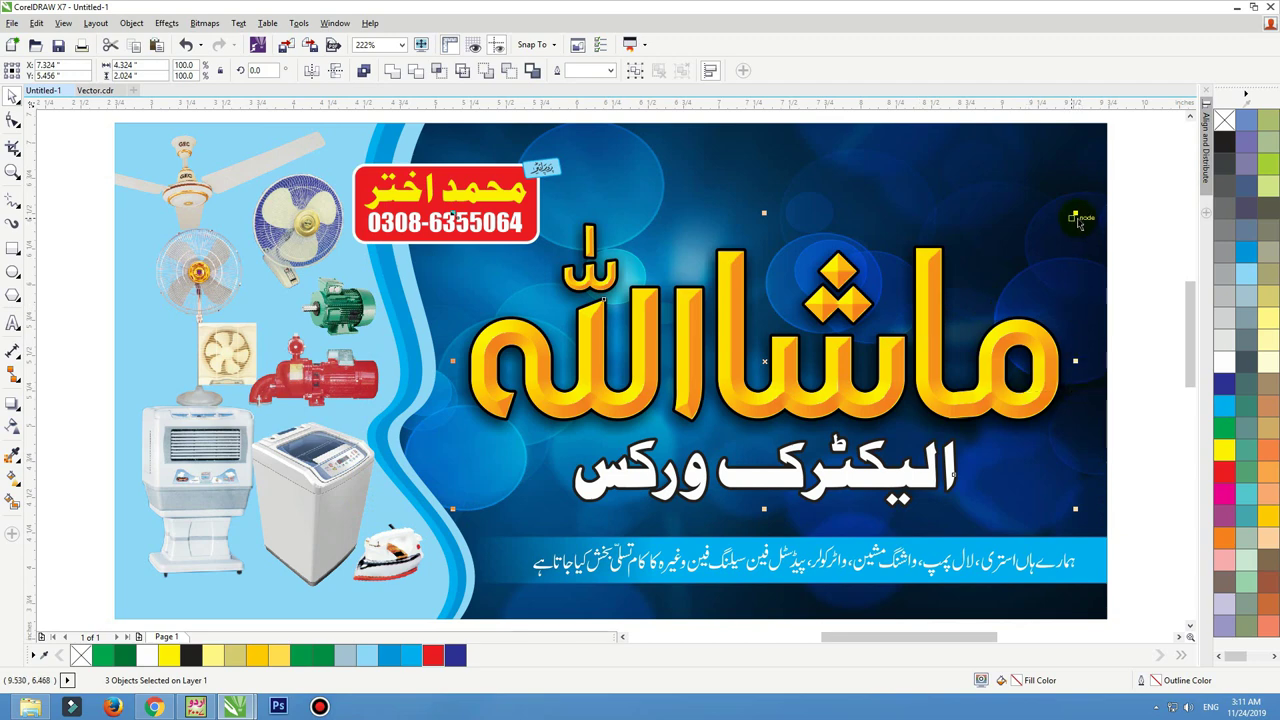
{"action": "left_click_drag", "start_coordinate": [1078, 222], "coordinate": [1086, 207]}
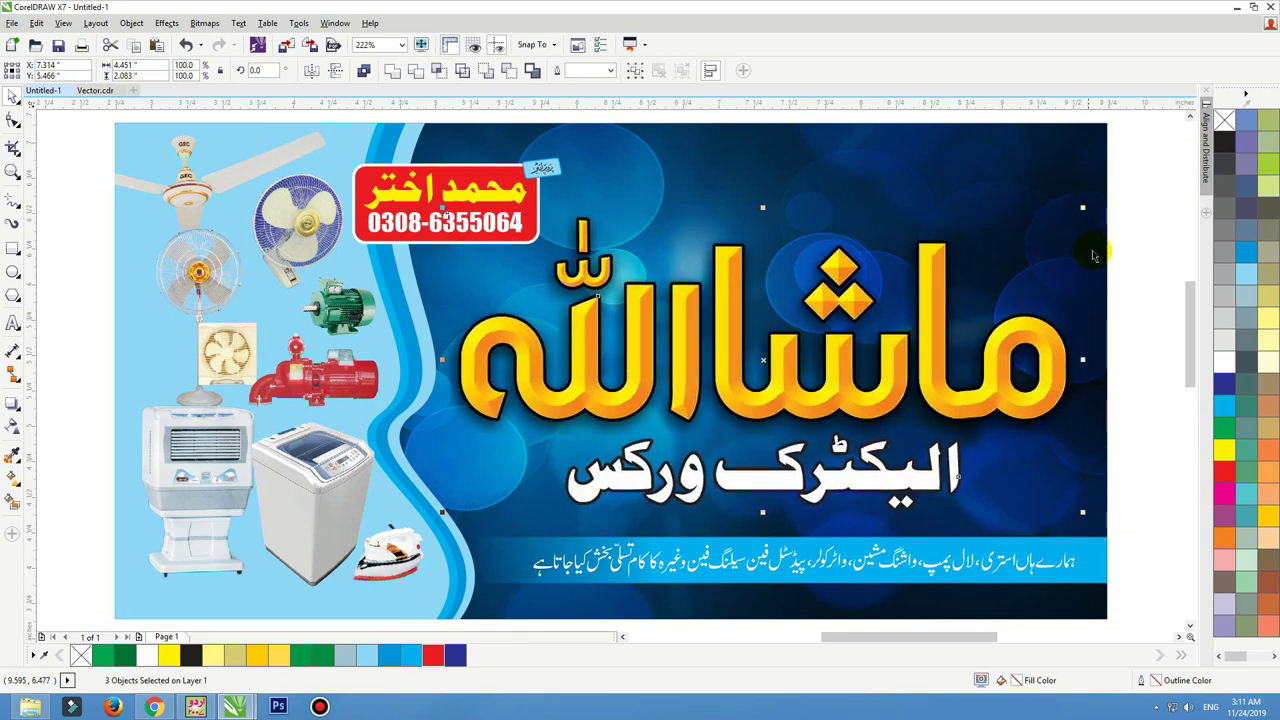
{"action": "left_click", "coordinate": [1125, 340]}
{"action": "key", "text": "F3"}
{"action": "left_click_drag", "start_coordinate": [1053, 183], "coordinate": [420, 549]}
{"action": "key", "text": "shift+F2"}
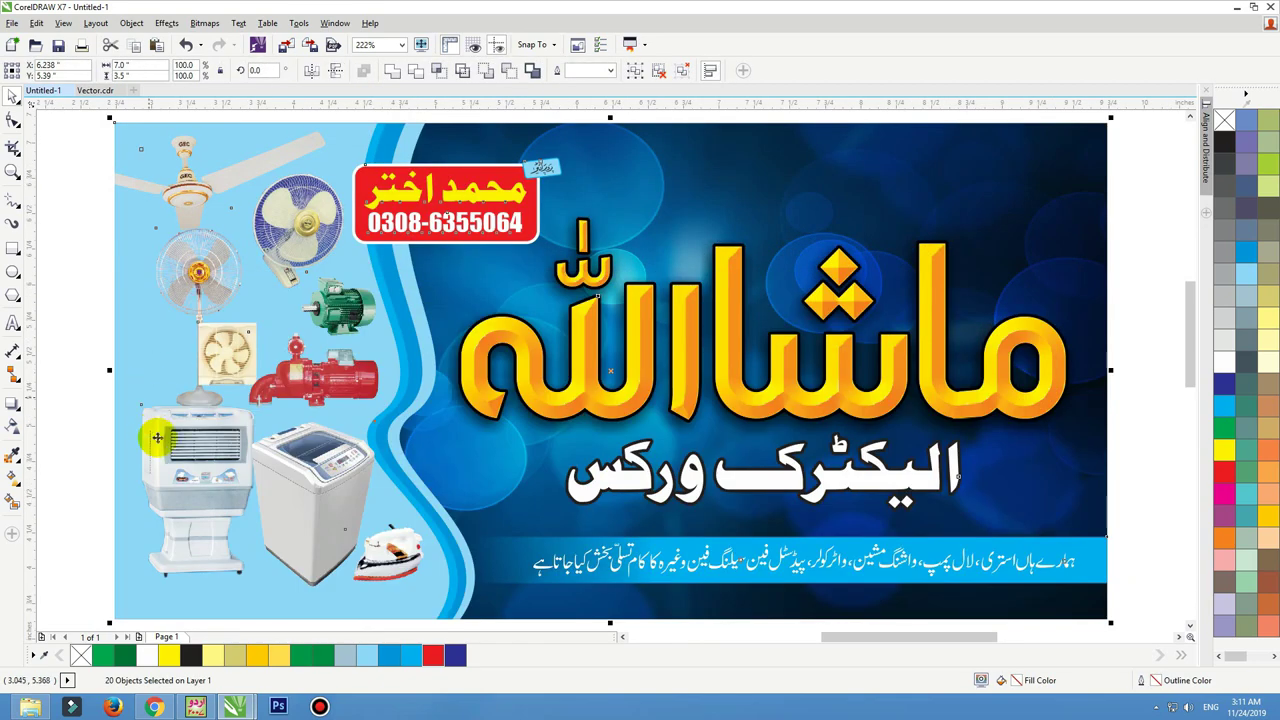
{"action": "left_click", "coordinate": [83, 405]}
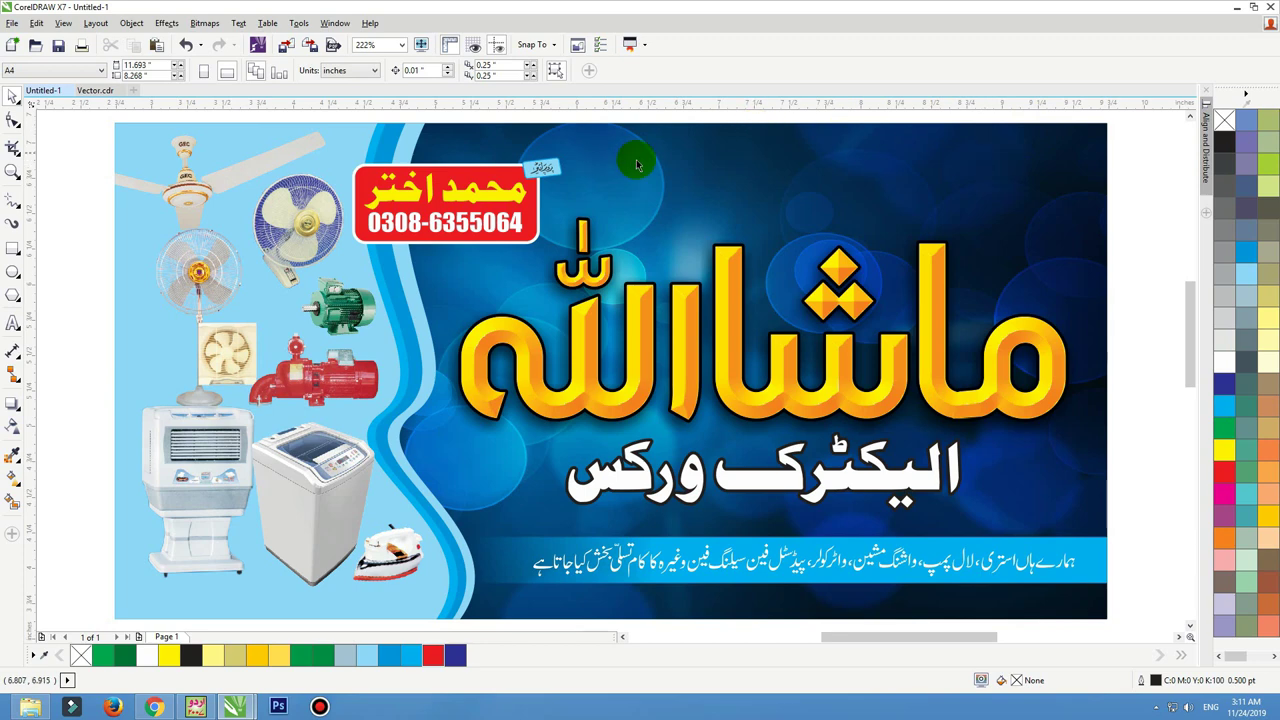
Try to stretch the services text taller on its bar and undo the change
{"action": "left_click", "coordinate": [756, 568]}
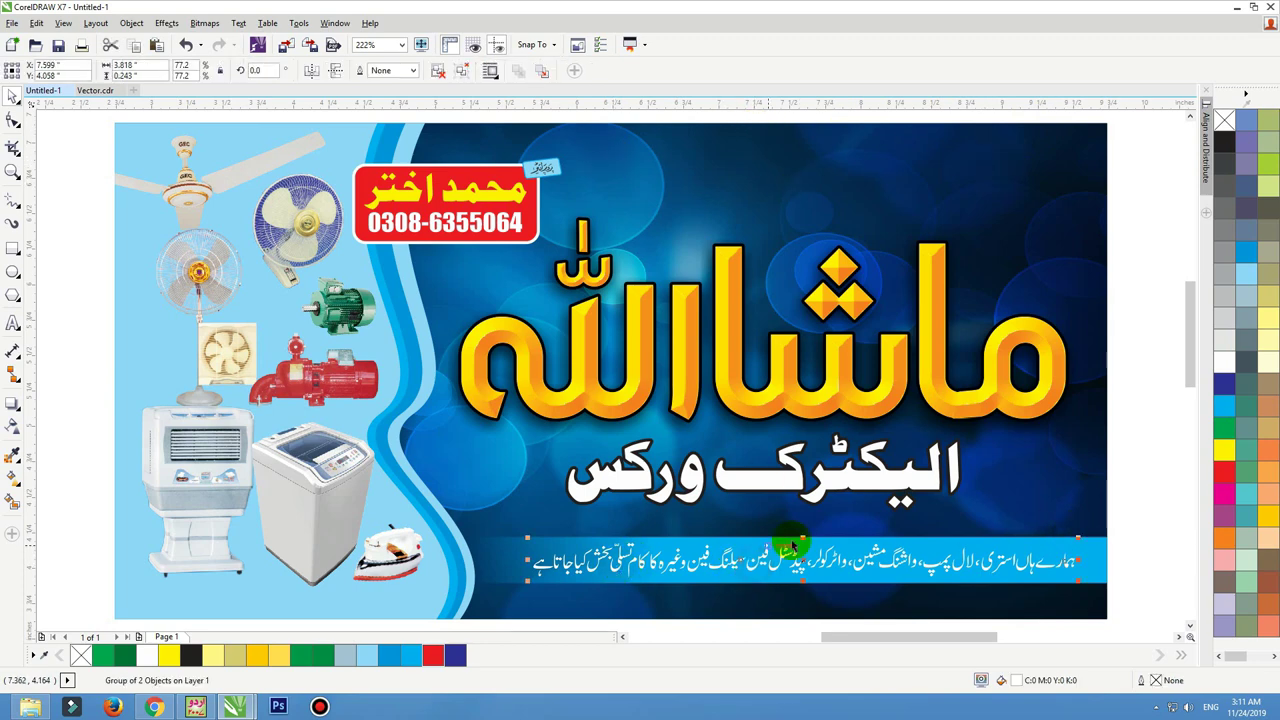
{"action": "left_click_drag", "start_coordinate": [804, 543], "coordinate": [806, 527]}
{"action": "key", "text": "ctrl+z"}
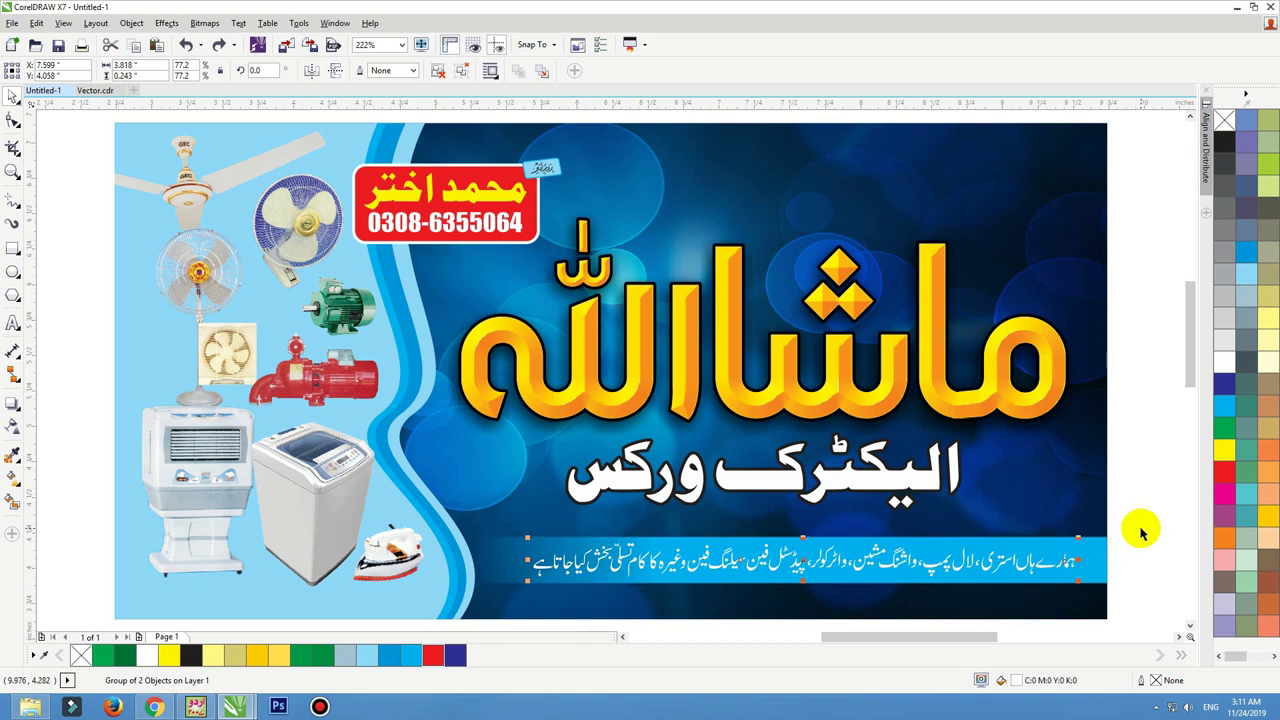
Try to stretch the main heading and its shadow upward to about 2.04 inches high and undo the stretch
{"action": "left_click", "coordinate": [827, 421]}
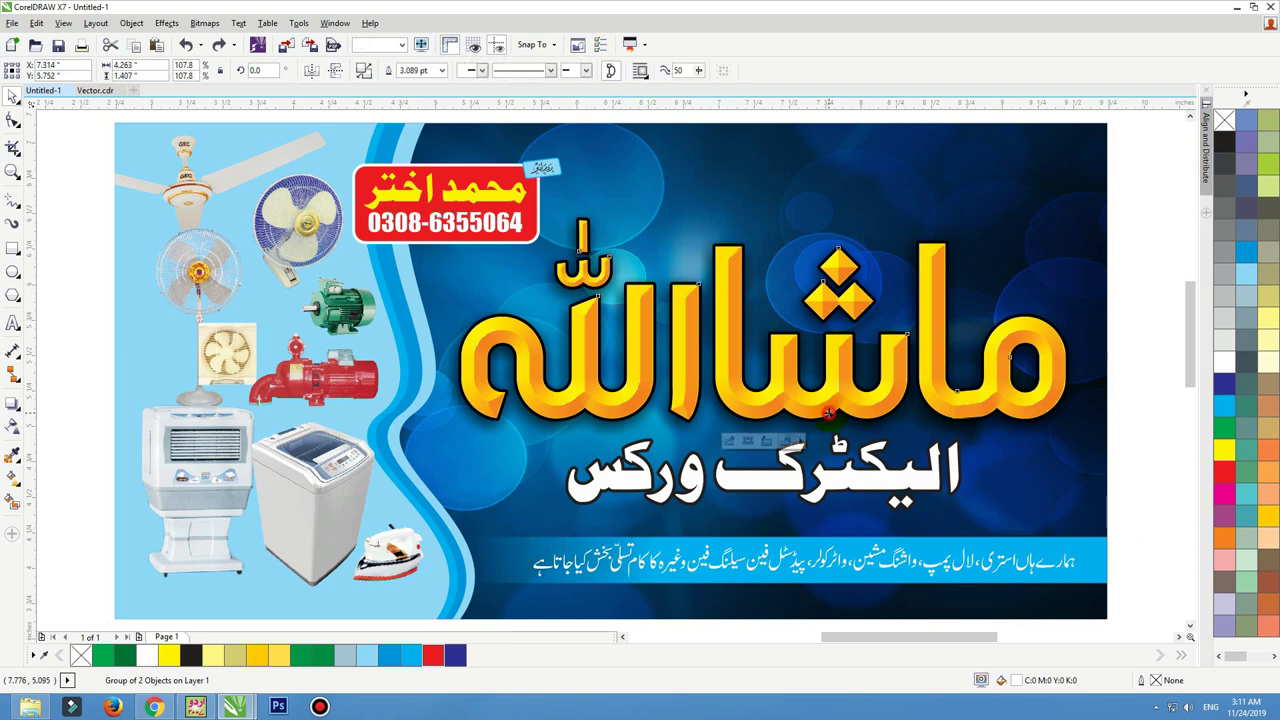
{"action": "left_click", "coordinate": [789, 298], "text": "shift"}
{"action": "left_click_drag", "start_coordinate": [758, 202], "coordinate": [763, 144]}
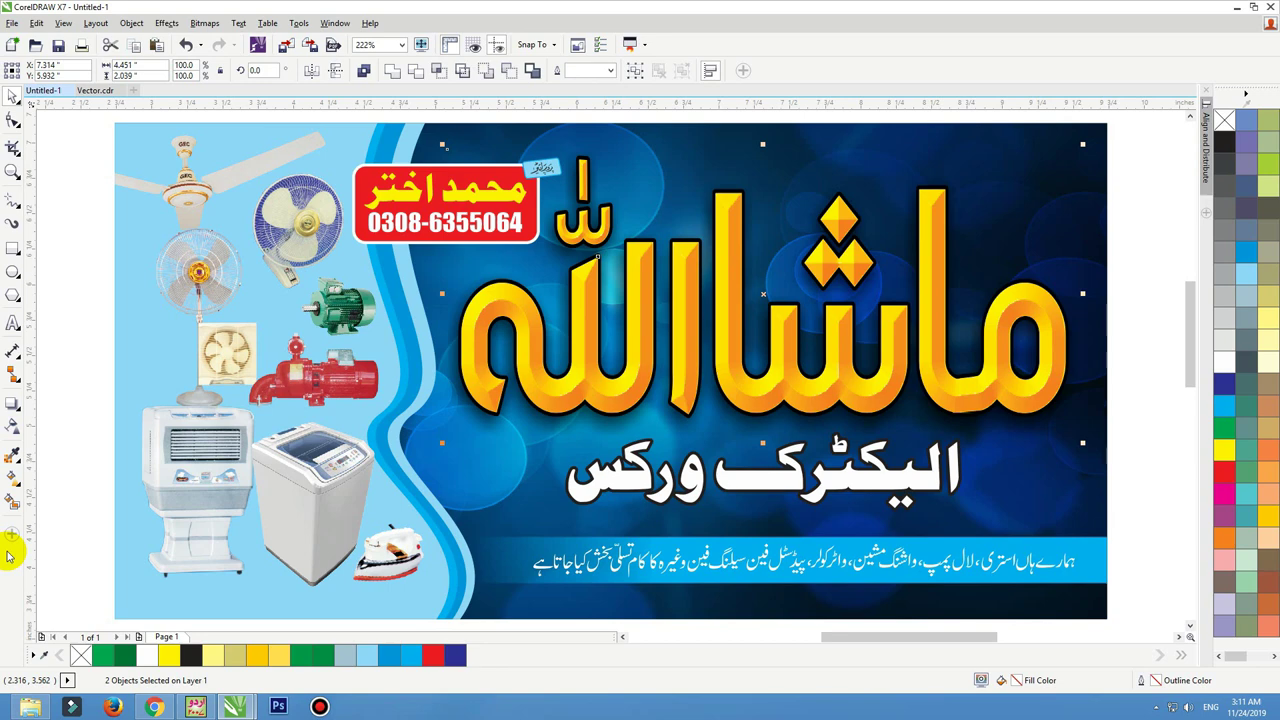
{"action": "key", "text": "ctrl+z"}
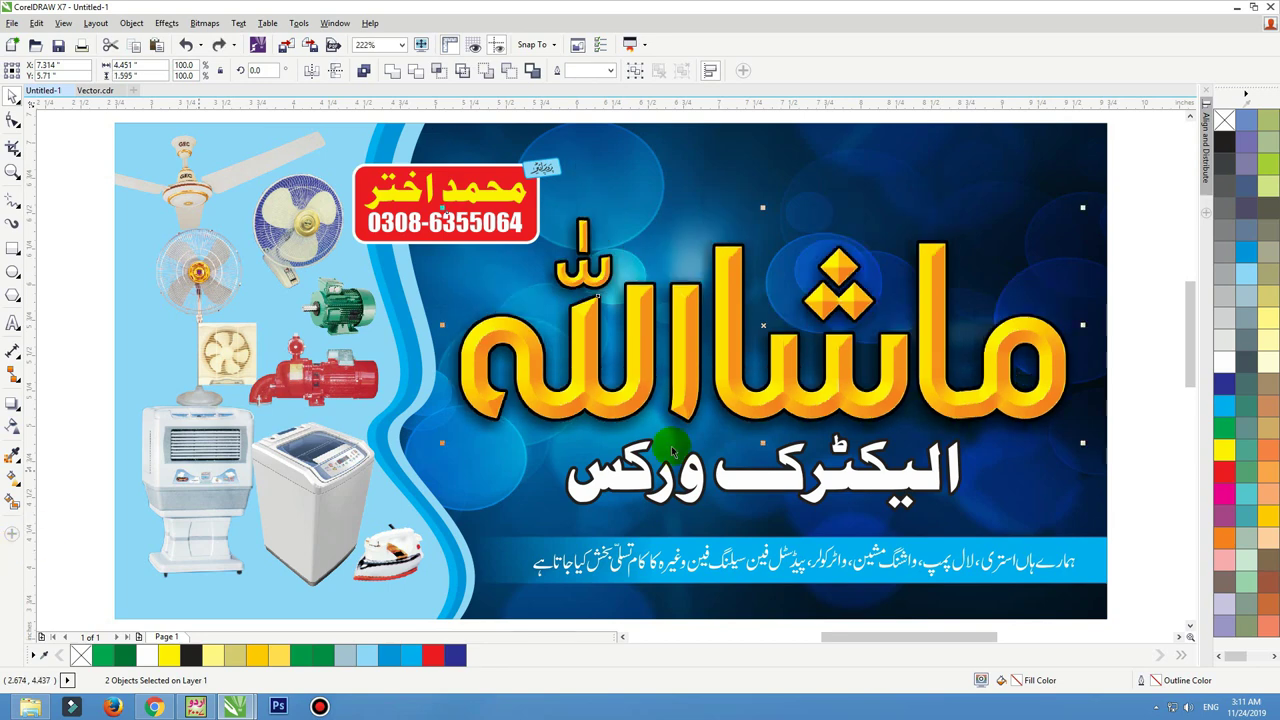
Enlarge the white subheading to about 3.1 by 0.58 inches and nudge both headings up about 0.05 inch together
{"action": "left_click", "coordinate": [893, 482]}
{"action": "left_click_drag", "start_coordinate": [963, 428], "coordinate": [988, 421]}
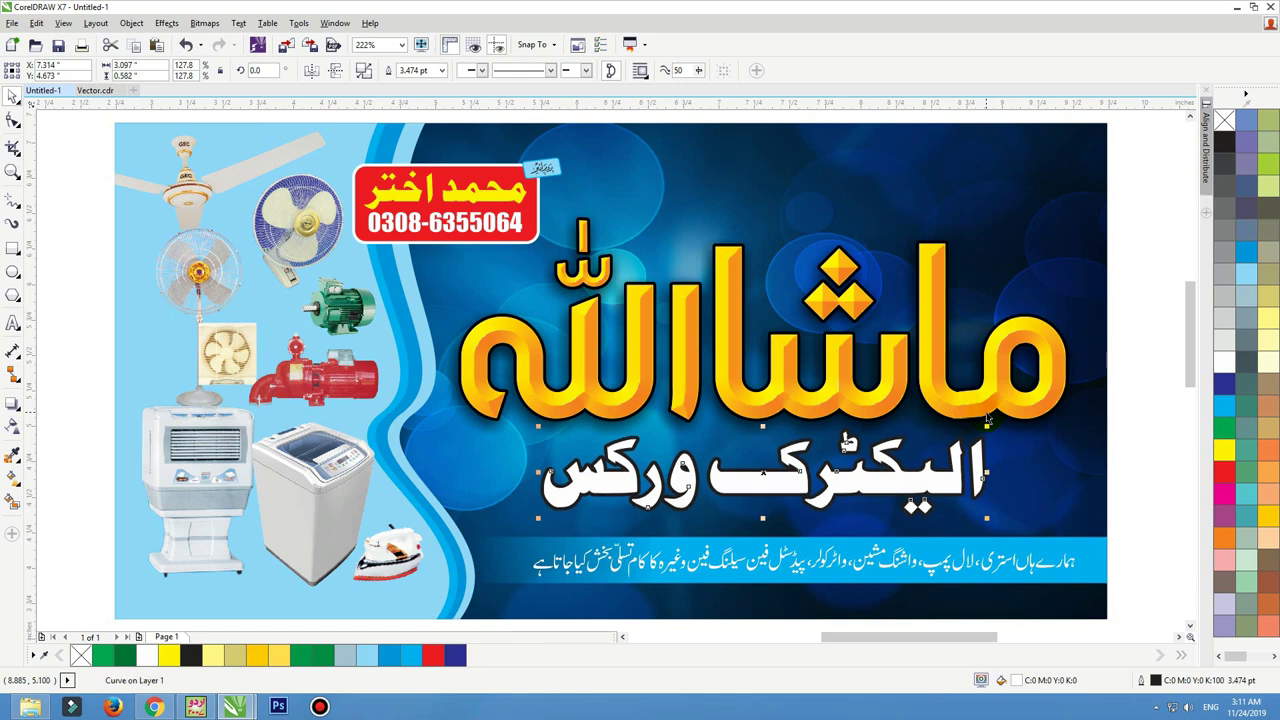
{"action": "left_click_drag", "start_coordinate": [1006, 274], "coordinate": [423, 536]}
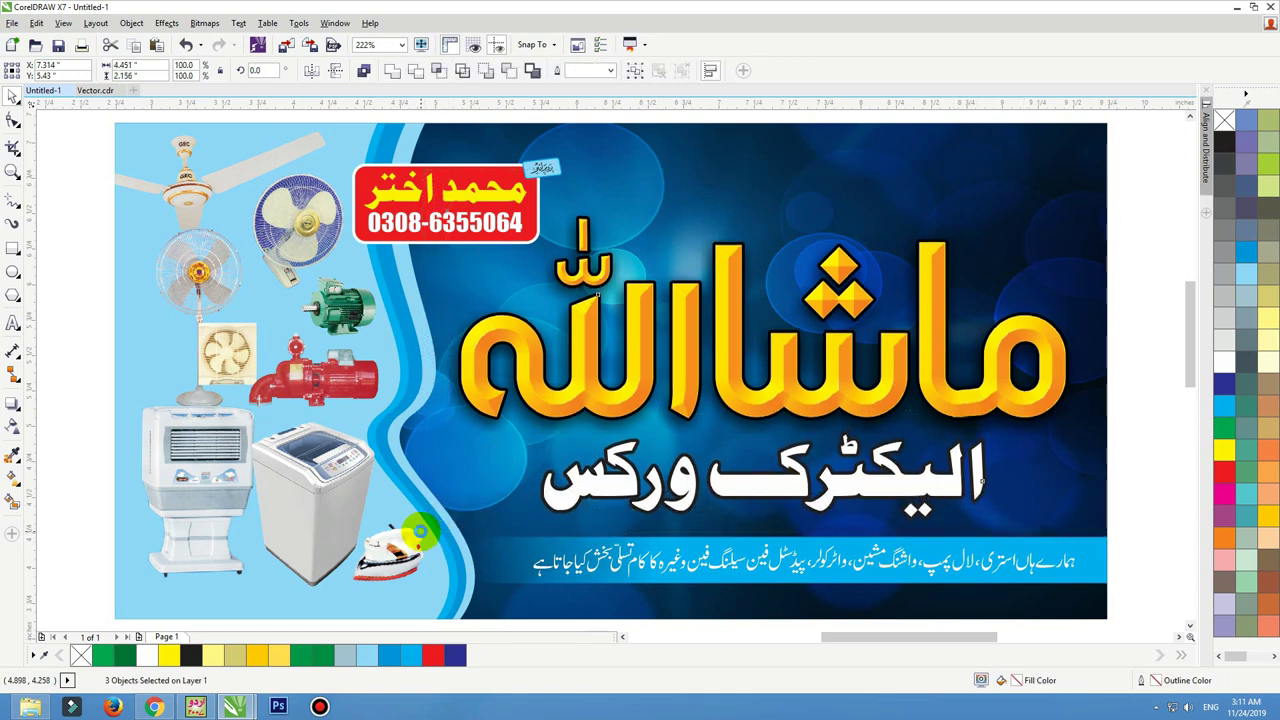
{"action": "key", "text": "Right"}
{"action": "key", "text": "Right"}
{"action": "key", "text": "Right"}
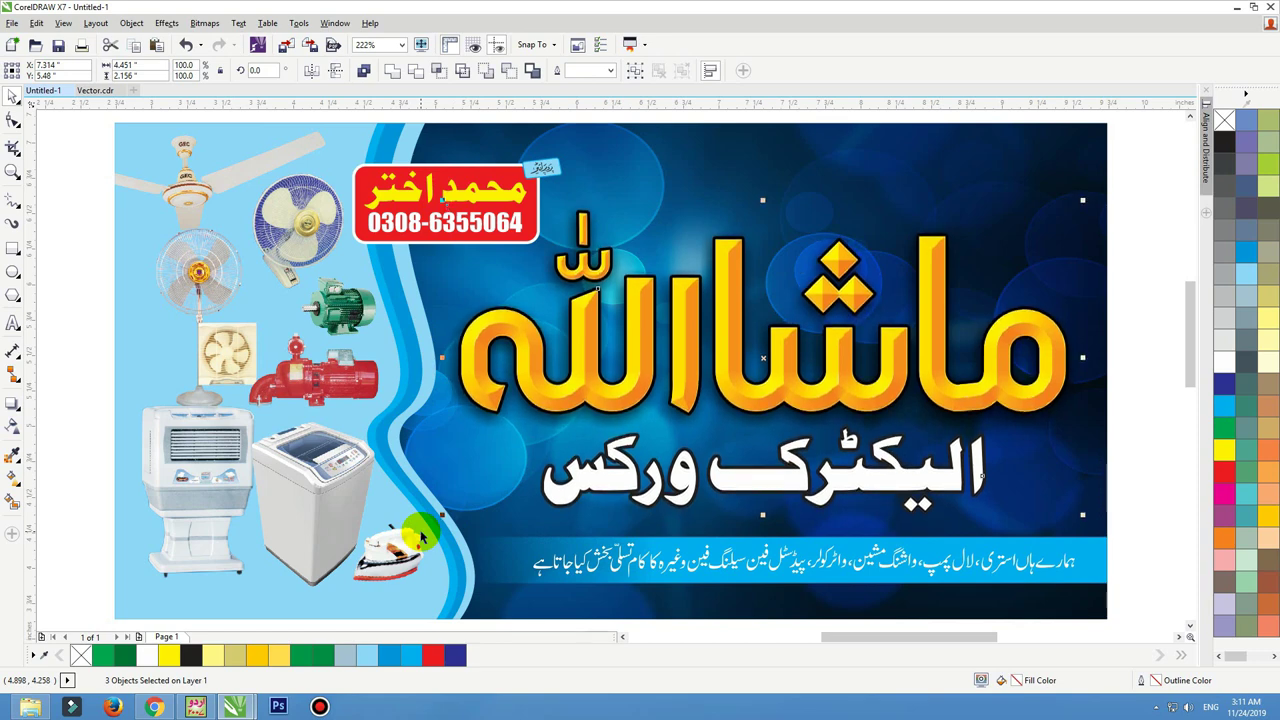
Nudge both headings together about 0.03 inch right and 0.02 inch up, and set the white subheading's outline width to 2 points
{"action": "key", "text": "Up"}
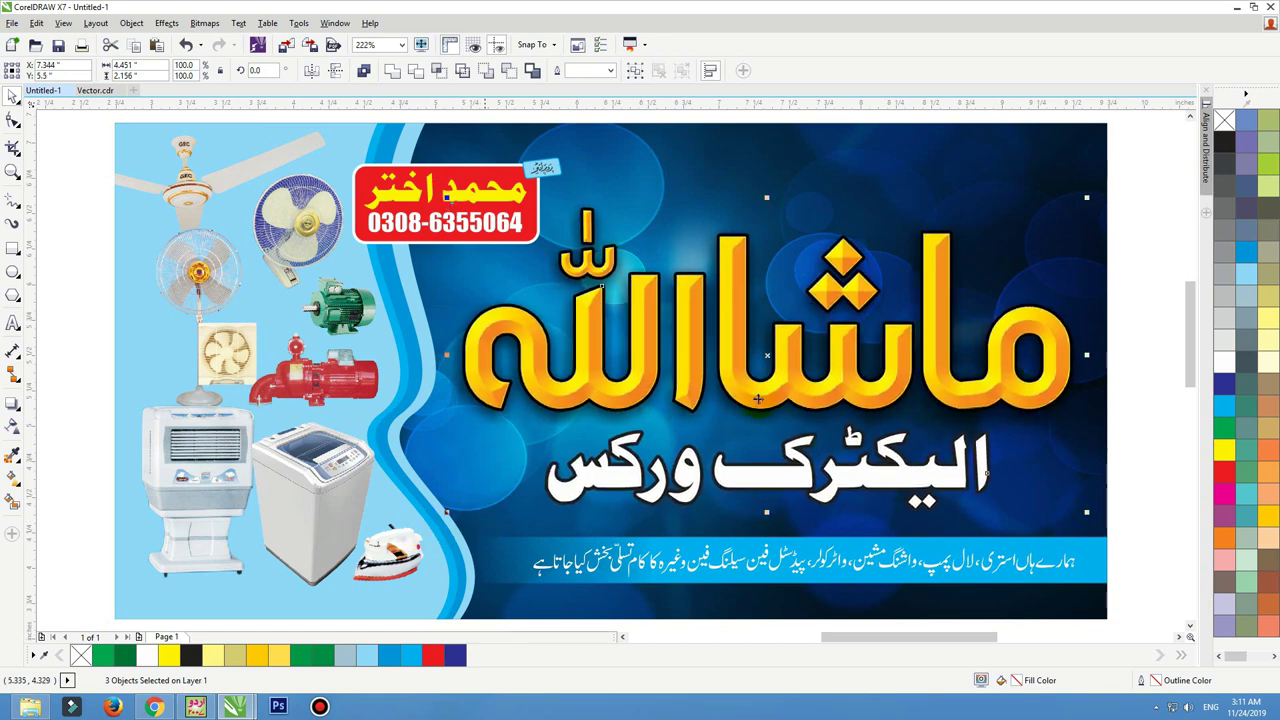
{"action": "left_click", "coordinate": [1147, 398]}
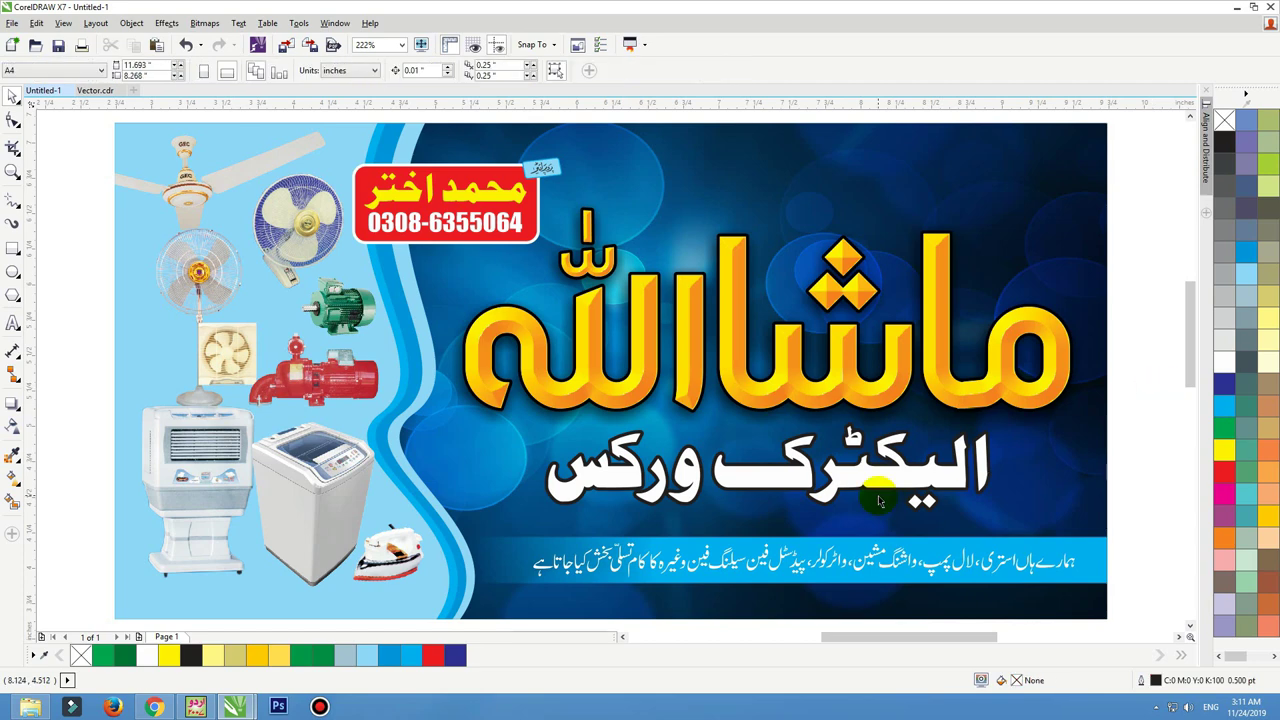
{"action": "left_click", "coordinate": [857, 478]}
{"action": "key", "text": "F12"}
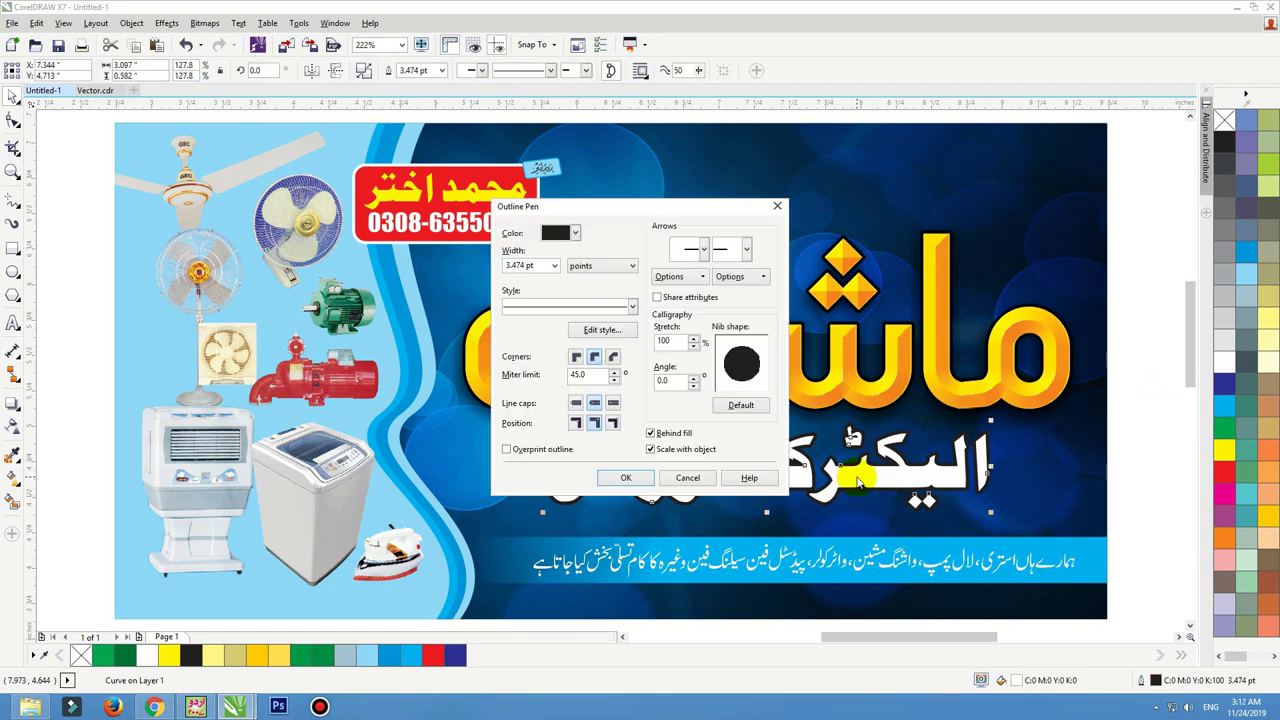
{"action": "key", "text": "Tab"}
{"action": "type", "text": "2"}
{"action": "key", "text": "Return"}
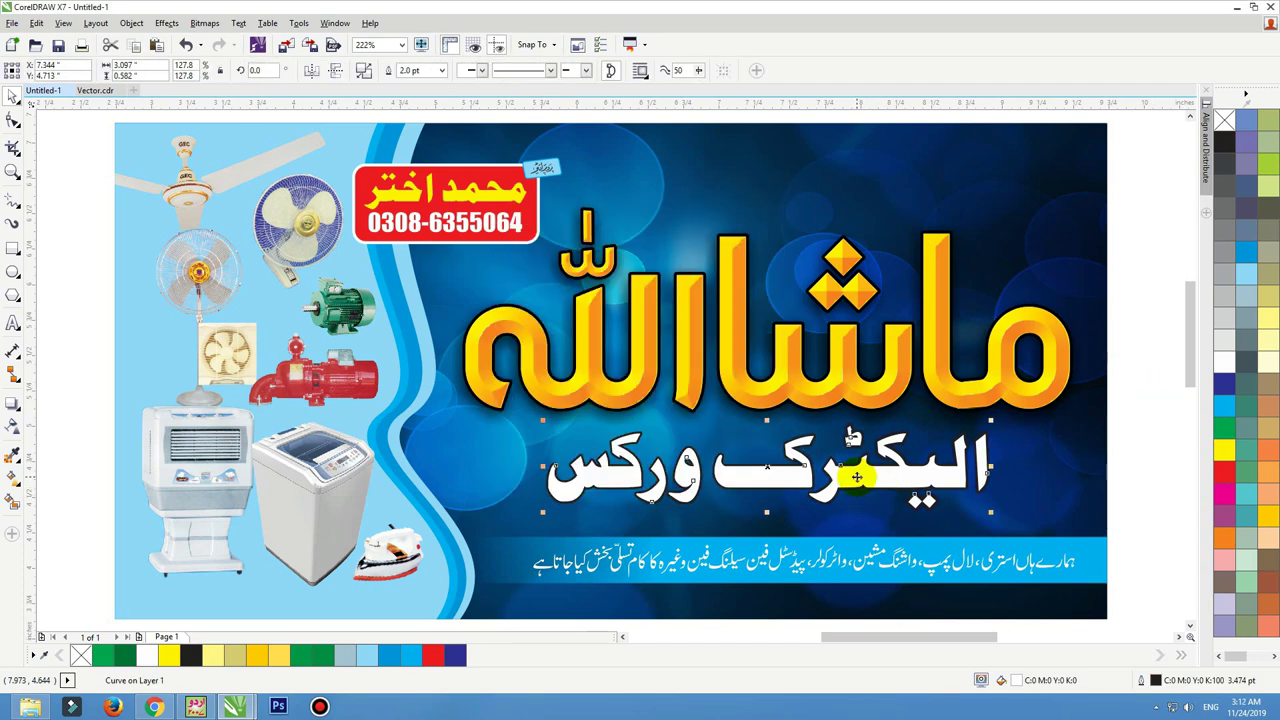
{"action": "scroll", "coordinate": [911, 268], "scroll_direction": "down", "scroll_amount": 2}
{"action": "left_click", "coordinate": [997, 206]}
{"action": "key", "text": "shift+F2"}
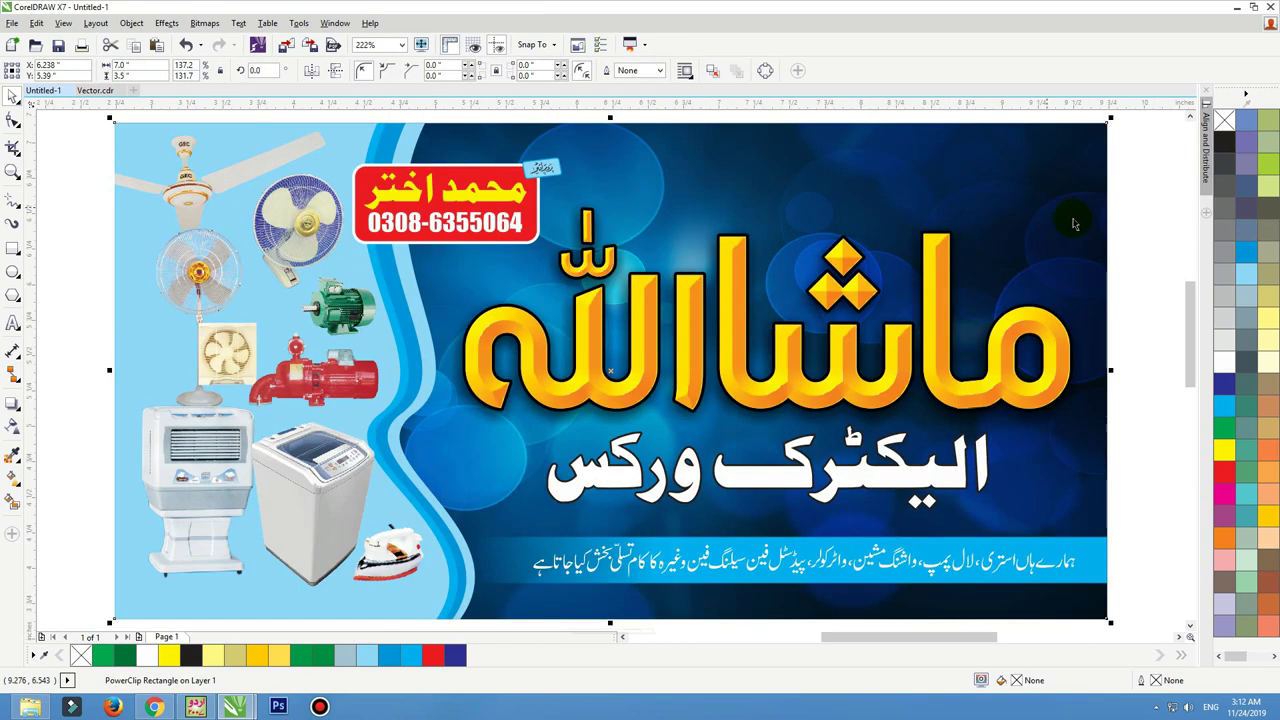
{"action": "left_click", "coordinate": [1136, 357]}
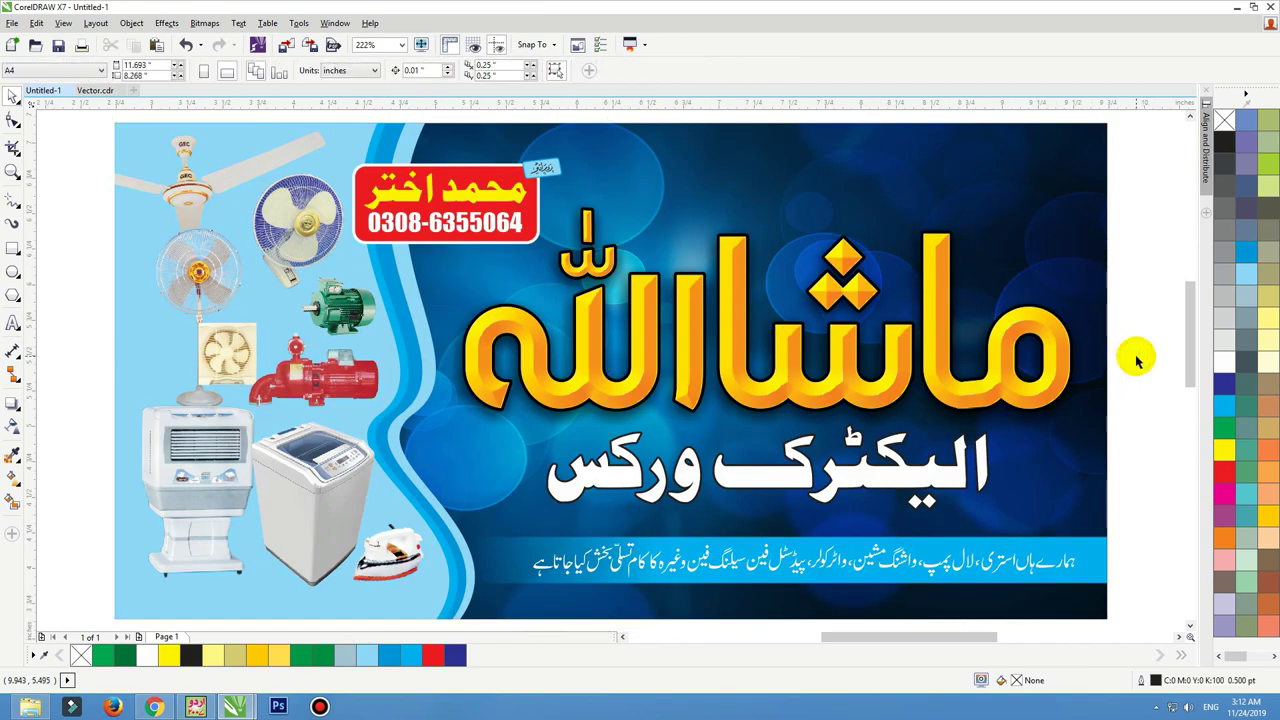